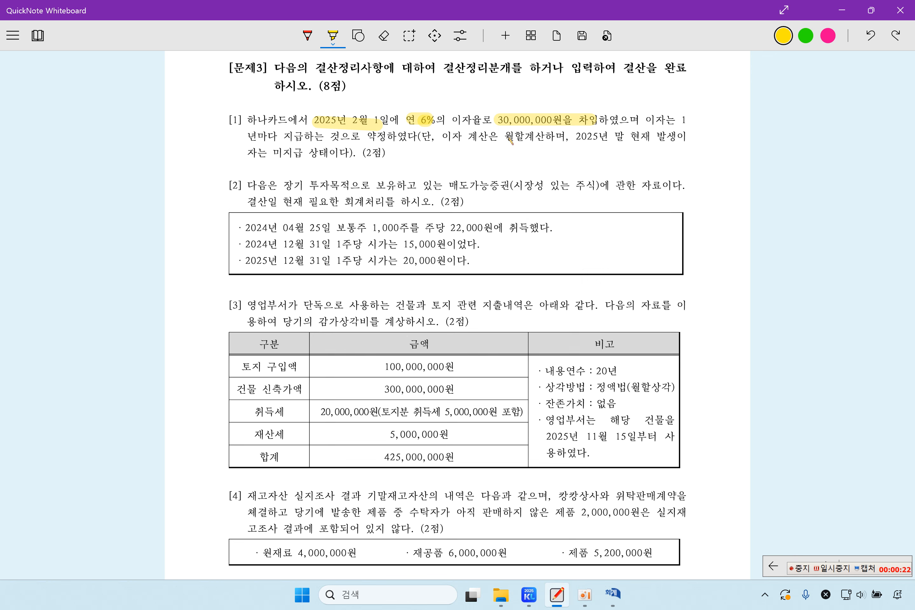
Highlight the monthly-calculation term "월할계산" and "2025년 말 현재 발생" in item [1] of the problem sheet.
left_click_drag(501, 136, 677, 137)
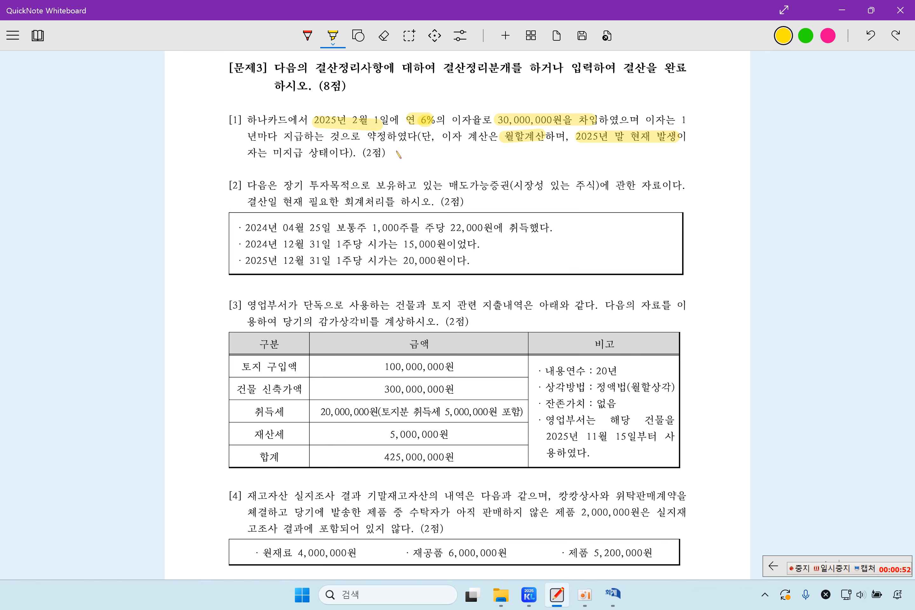
Switch to the 일반전표입력 window and enter a debit line for 이자비용 (0951) of 1,650,000 dated December 31.
left_click(613, 590)
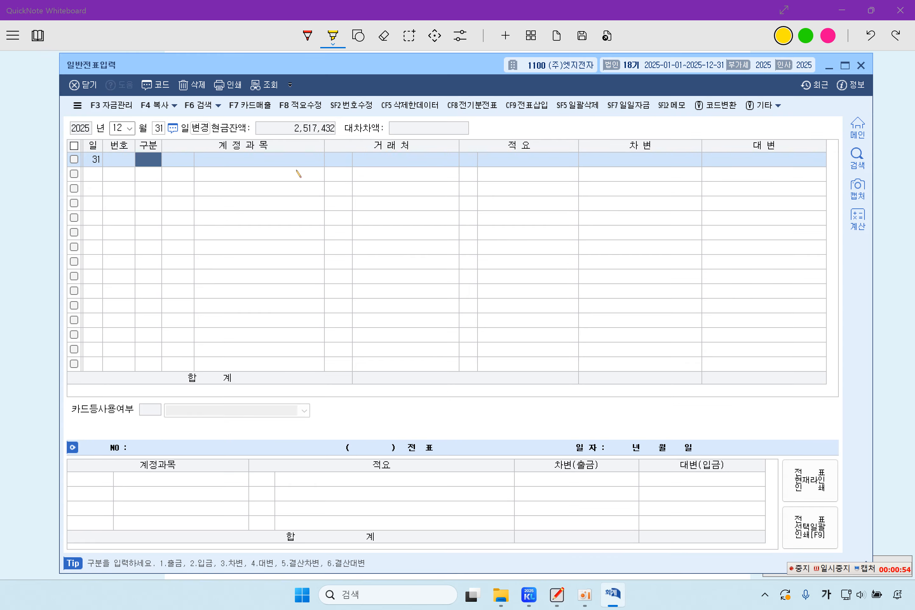
type("3")
key("Return")
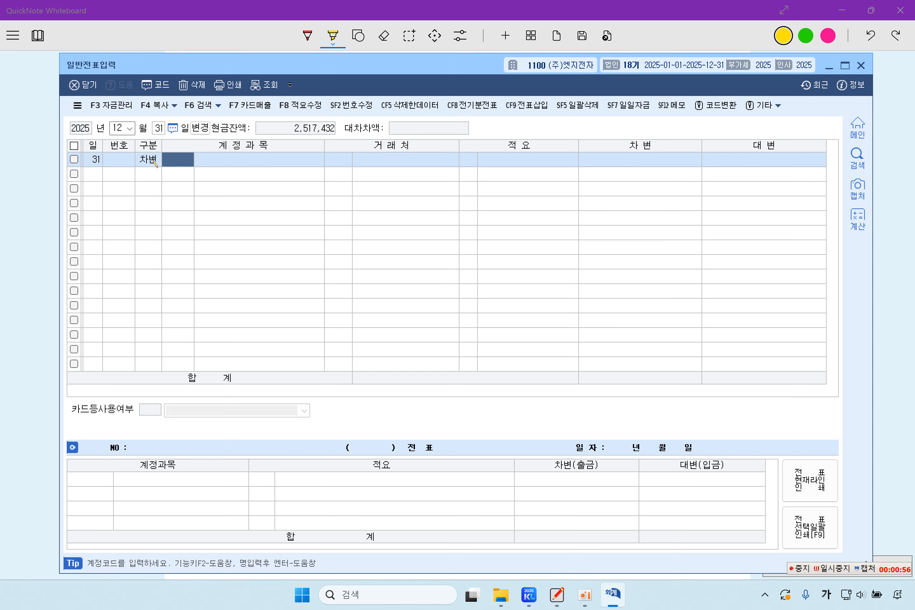
key("F2")
type("이자빙")
type("용")
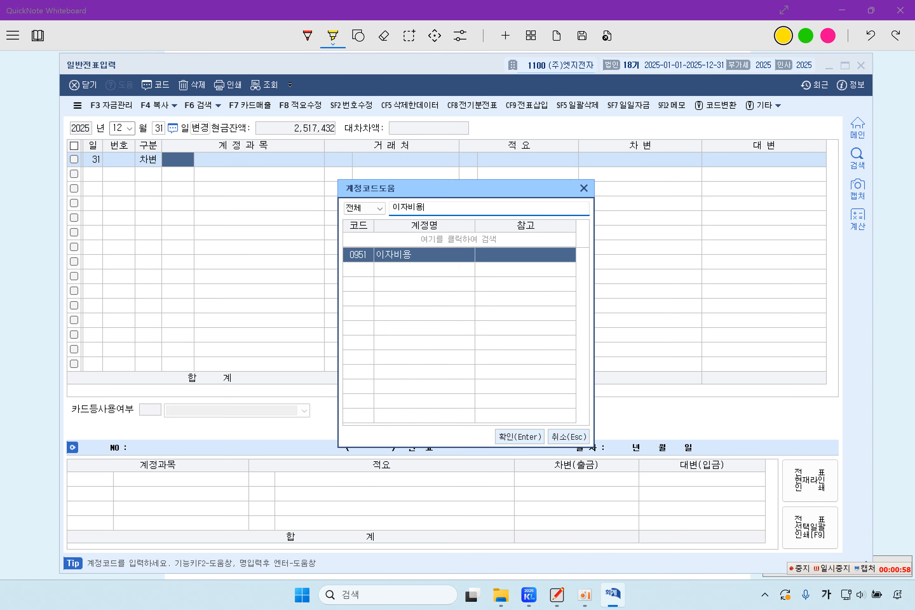
key("Return")
key("Return")
key("Return")
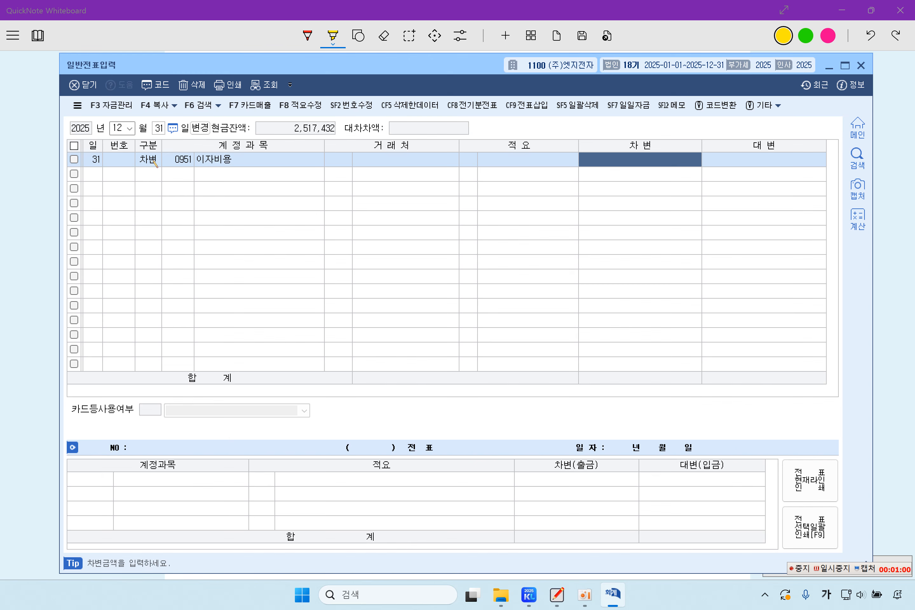
type("1,650,000")
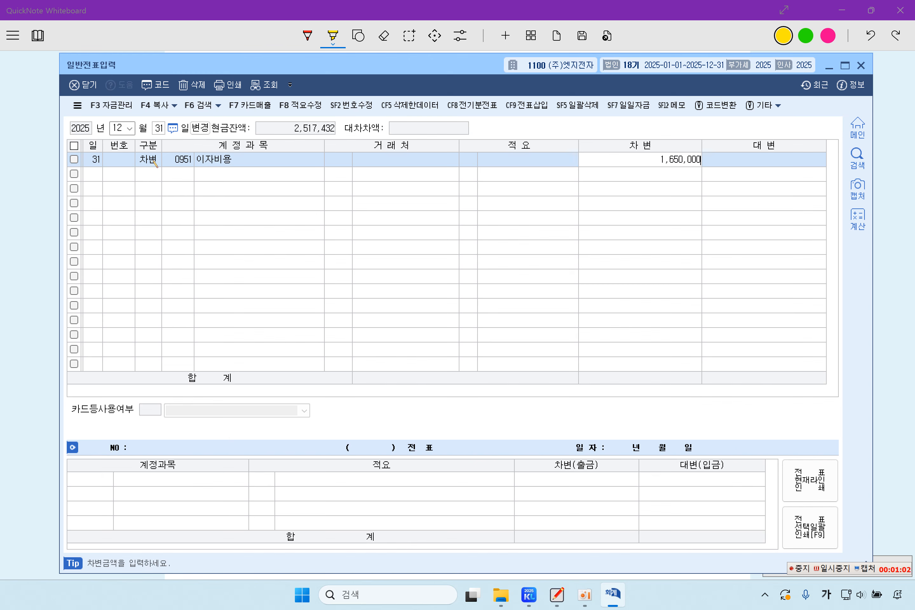
key("Return")
Add the balancing credit line for 미지급비용 (0262) of 1,650,000 with 하나카드 as the counterparty.
type("4미지급")
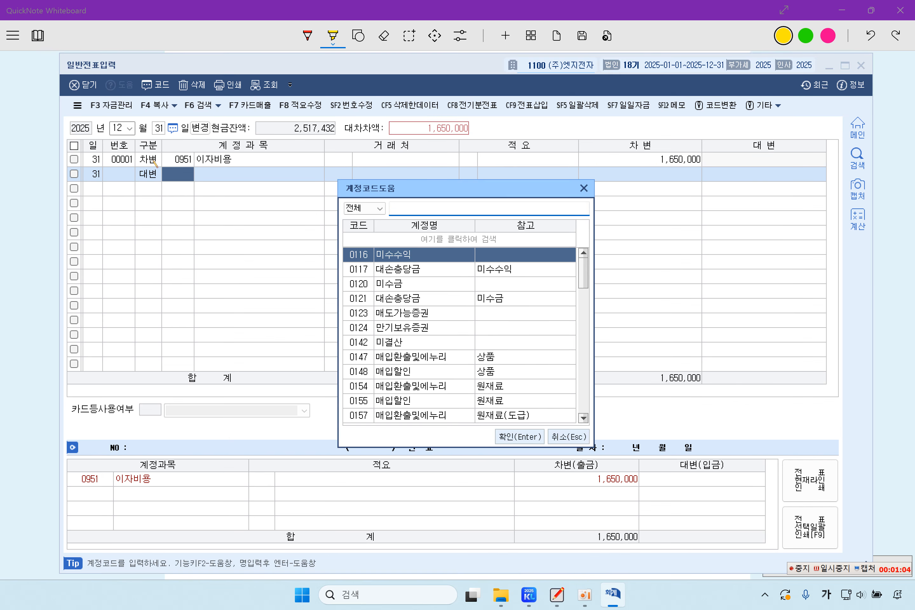
type("비용")
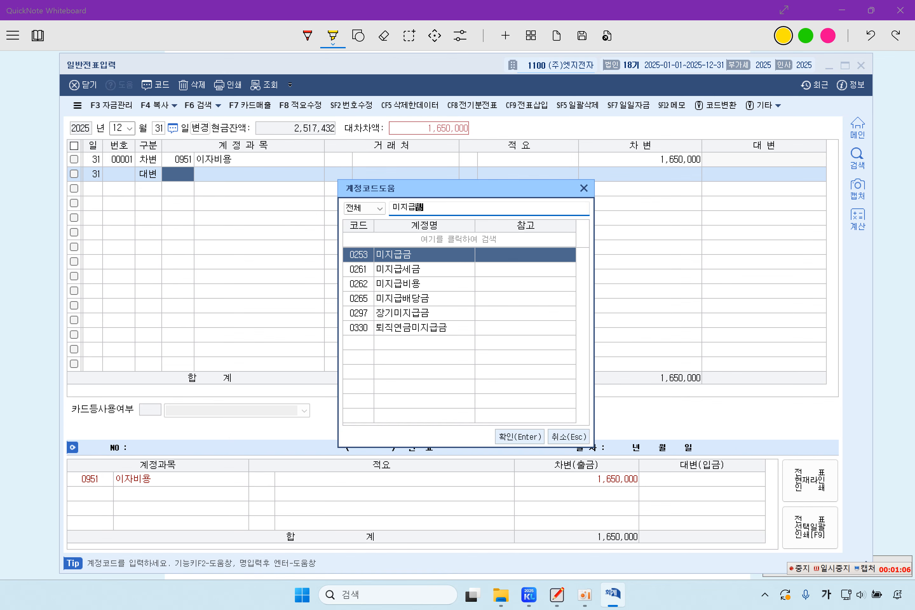
key("Return")
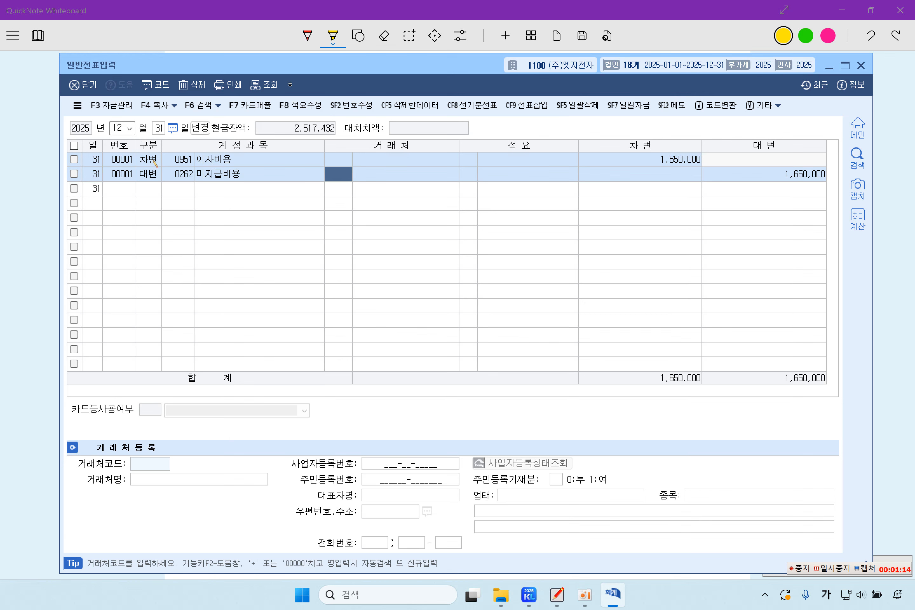
type("하")
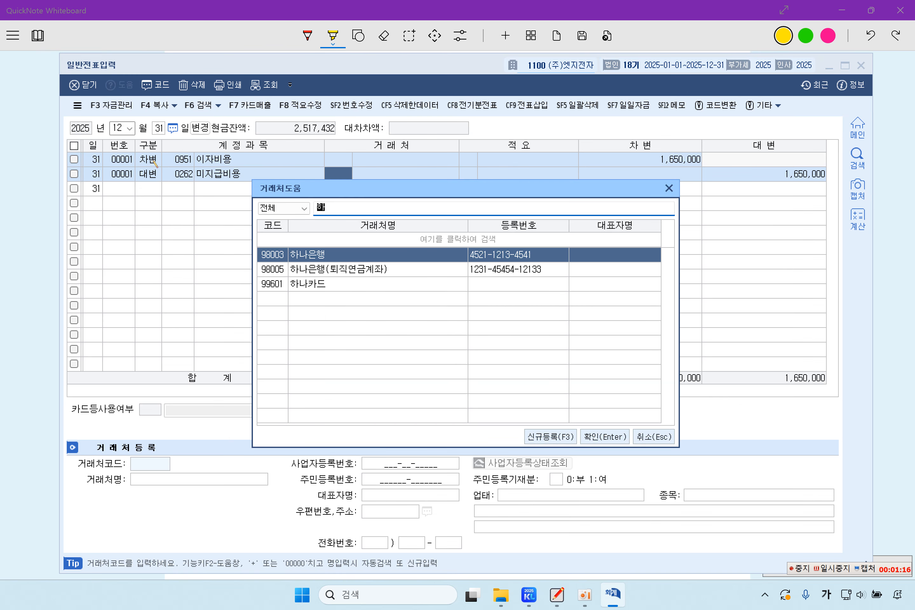
type("나카드")
key("Return")
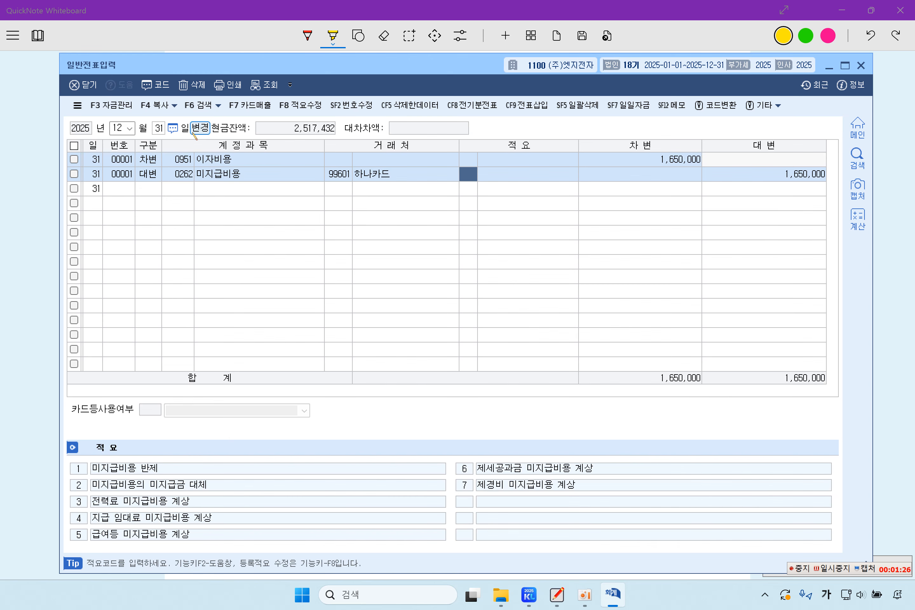
left_click(338, 174)
left_click(172, 194)
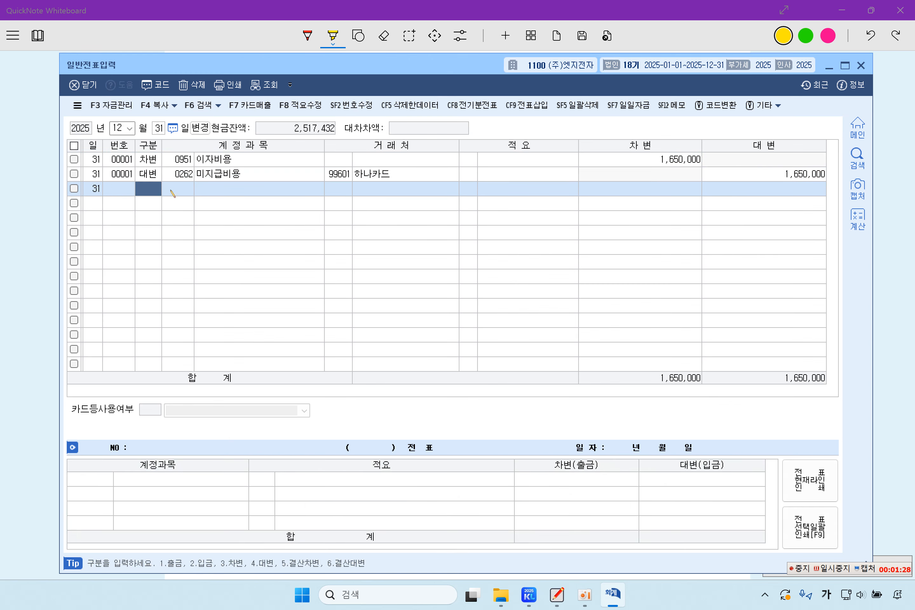
left_click(186, 177)
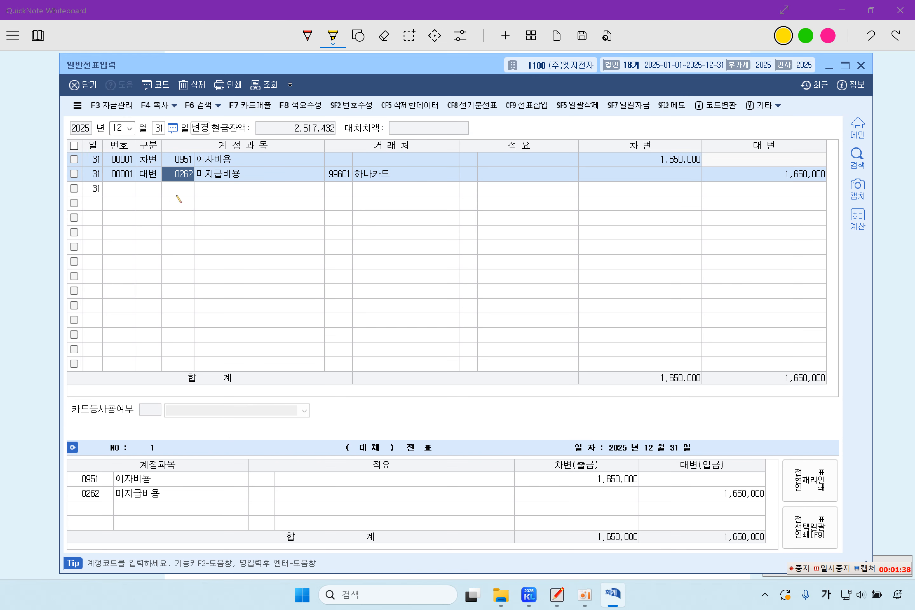
Return to QuickNote Whiteboard and highlight "장기 투자목적", "매도가능증권", "2024년", "22,000원" and "15,000" in item [2].
left_click(30, 235)
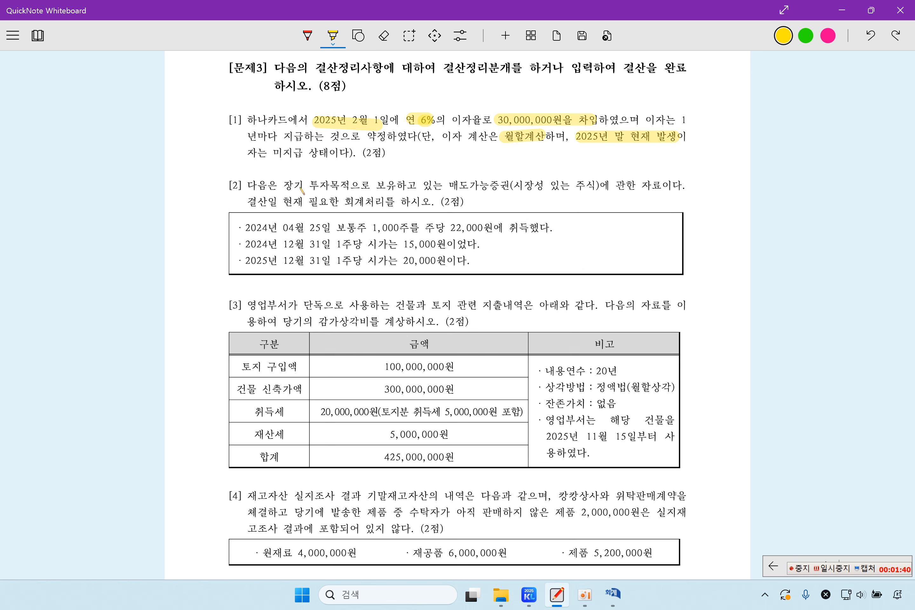
left_click_drag(284, 186, 354, 189)
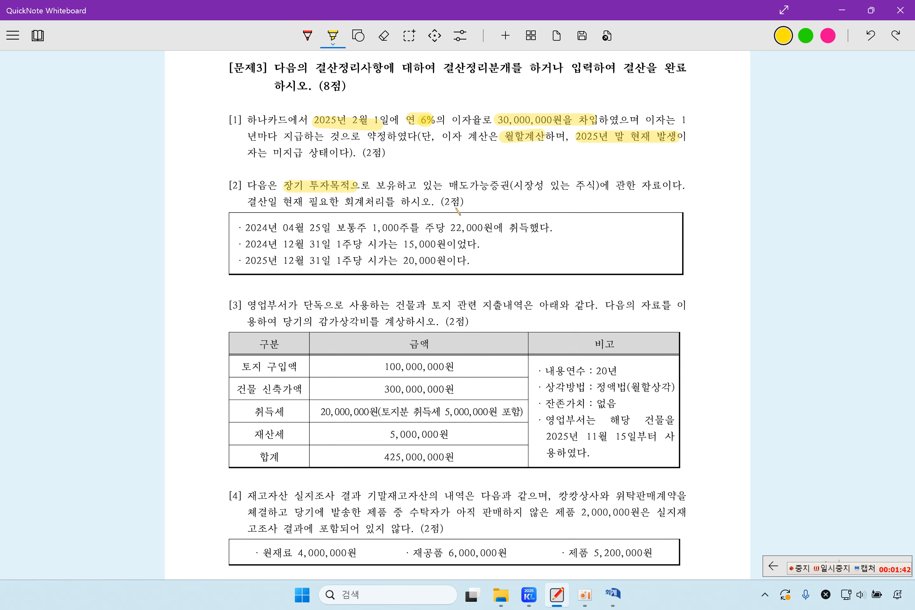
left_click_drag(448, 185, 521, 190)
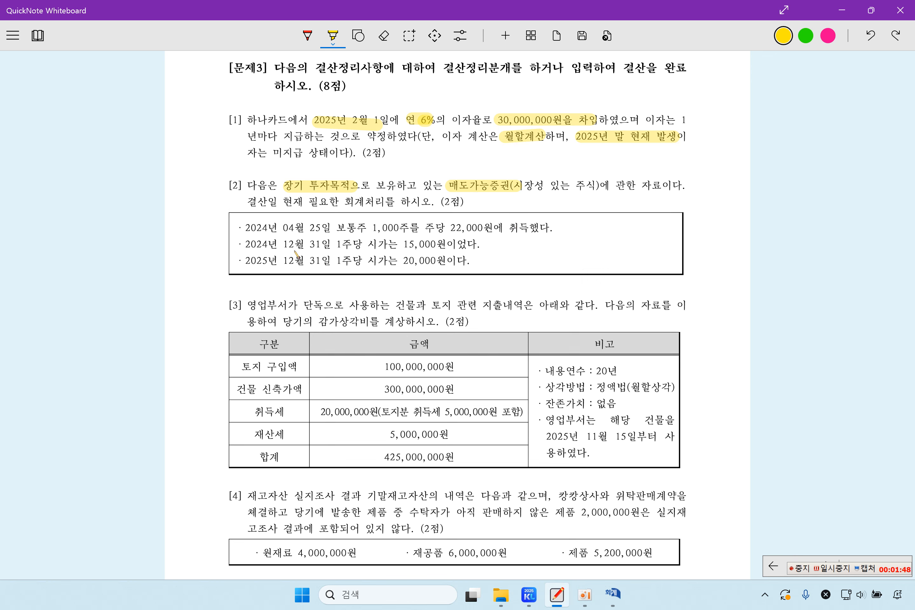
left_click_drag(245, 228, 274, 229)
left_click_drag(449, 232, 489, 232)
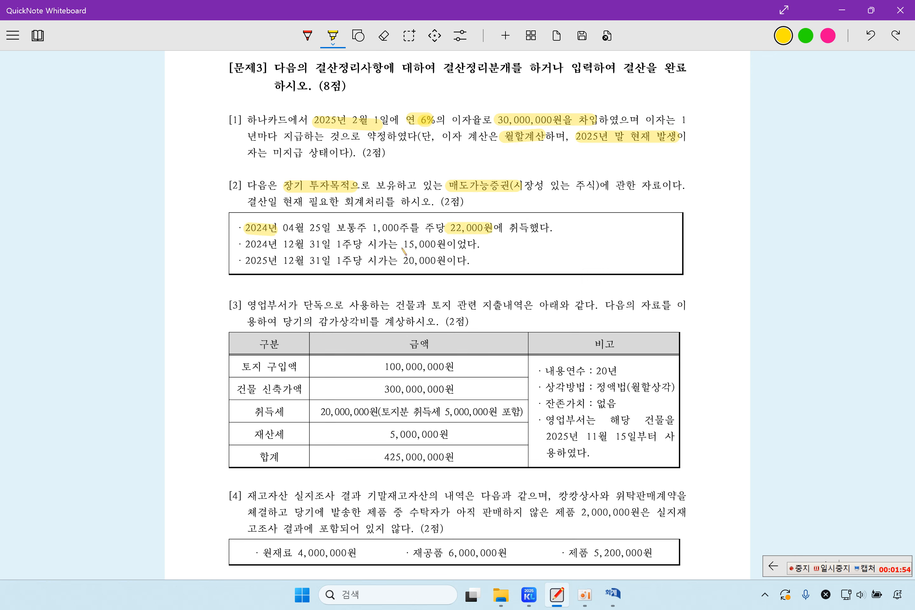
left_click_drag(401, 247, 436, 247)
With the red pen, link the 22,000, 15,000 and 20,000 prices in item [2] with brackets and write -7,000,000 beside them.
left_click(307, 35)
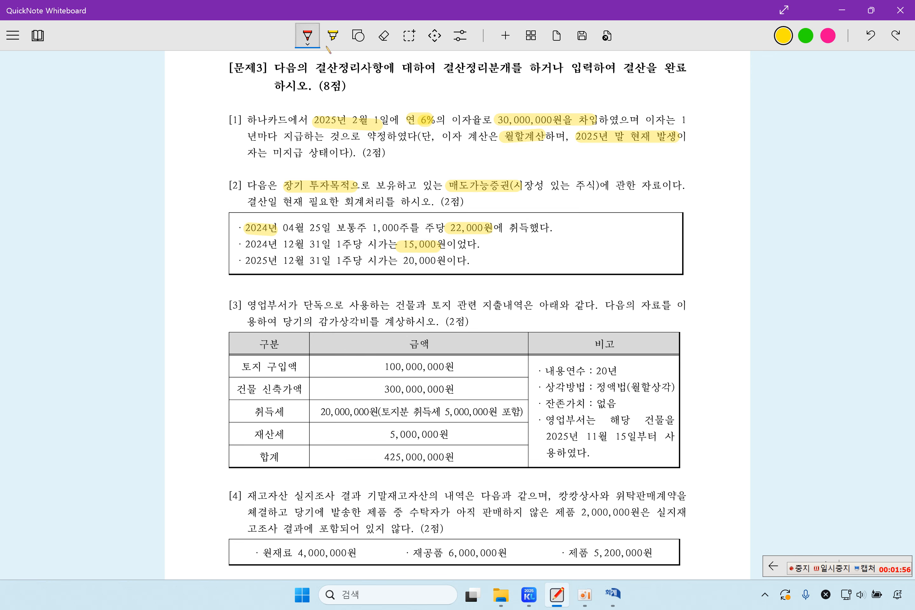
mouse_move(502, 227)
left_mouse_down()
mouse_move(507, 244)
mouse_move(494, 247)
left_mouse_up()
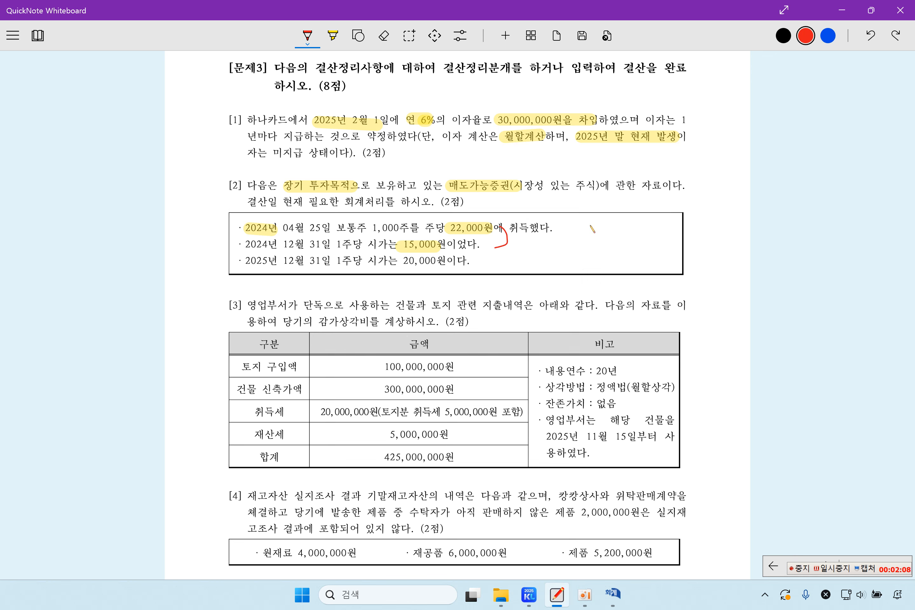
key("super+F20")
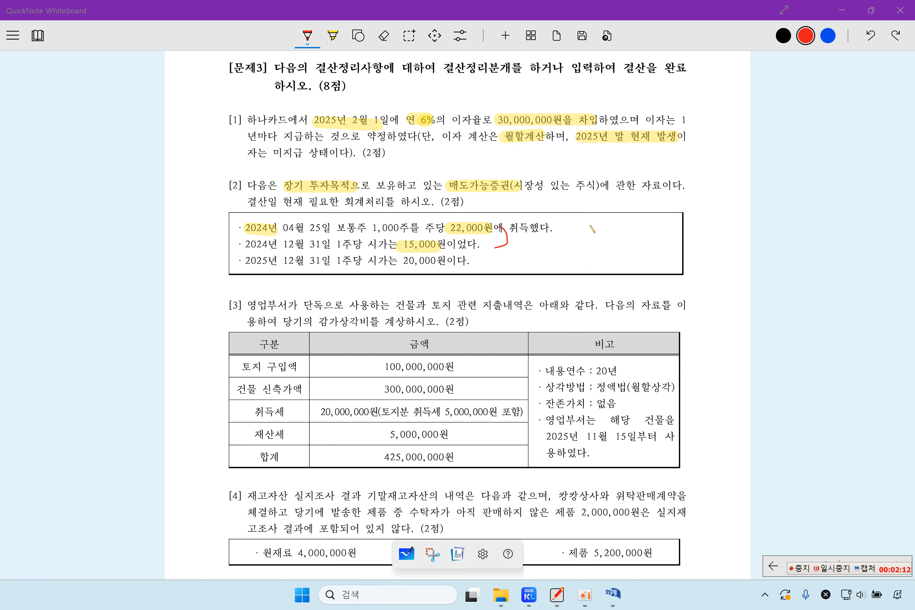
left_click(590, 226)
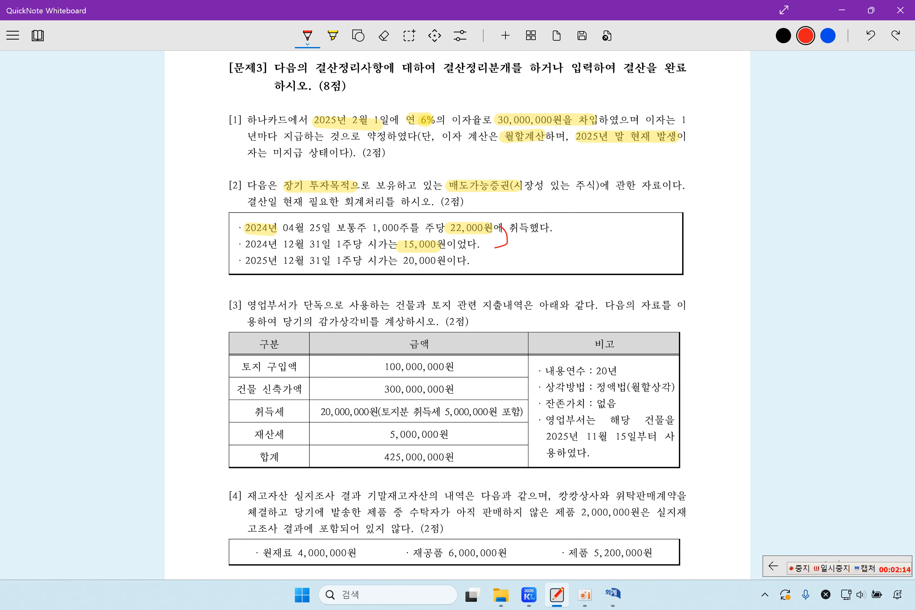
left_click_drag(547, 239, 553, 238)
left_click_drag(558, 245, 619, 233)
left_click_drag(481, 246, 484, 262)
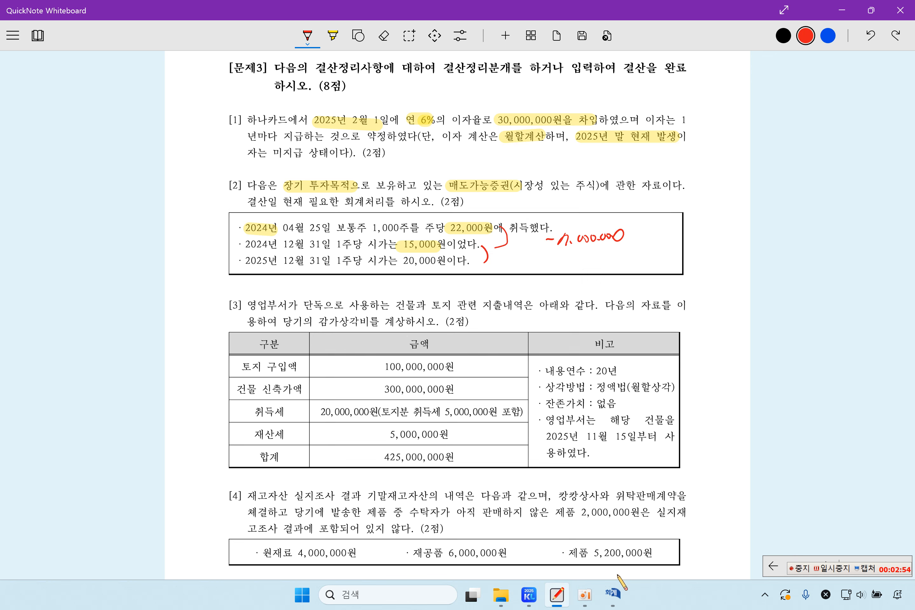
Switch to the 일반전표입력 window and enter a debit line for 매도가능증권 (0178) of 5,000,000 in the empty row.
left_click(612, 594)
left_click(160, 190)
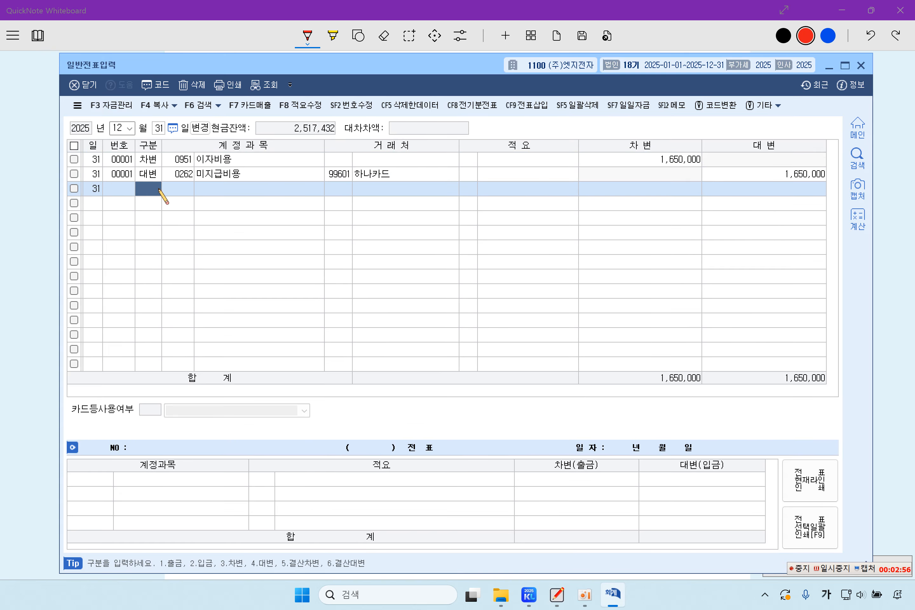
type("3")
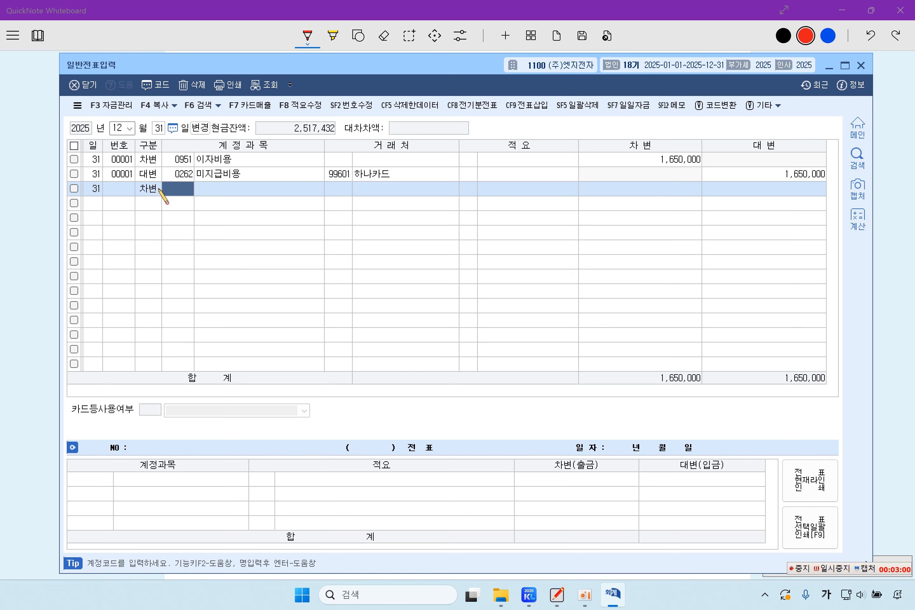
key("F2")
type("매도가능")
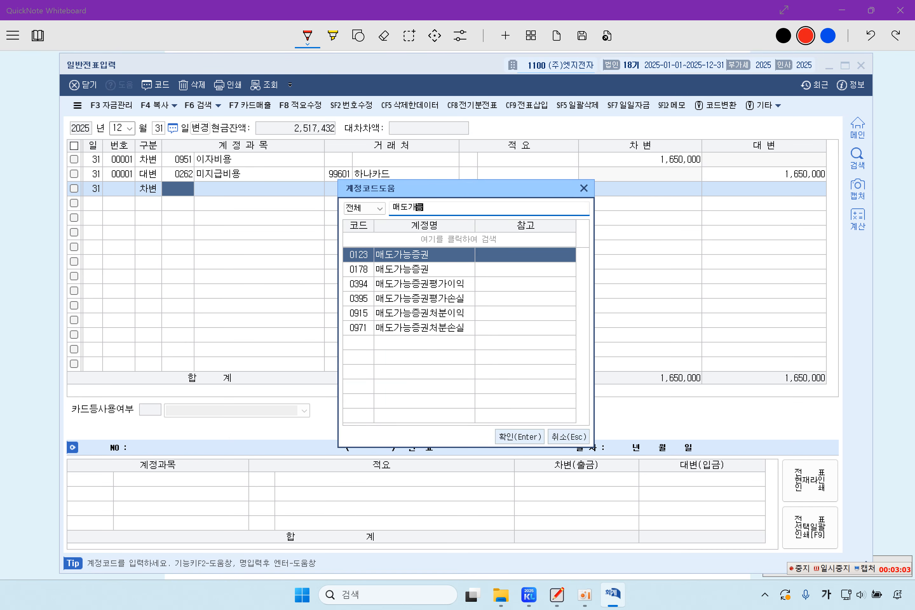
key("Down")
key("Return")
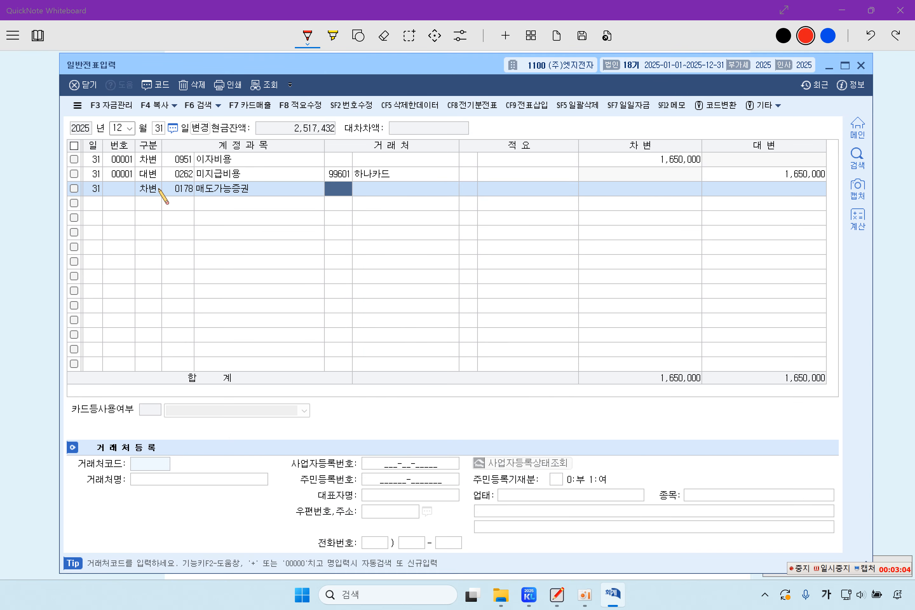
key("Return")
type("5000000")
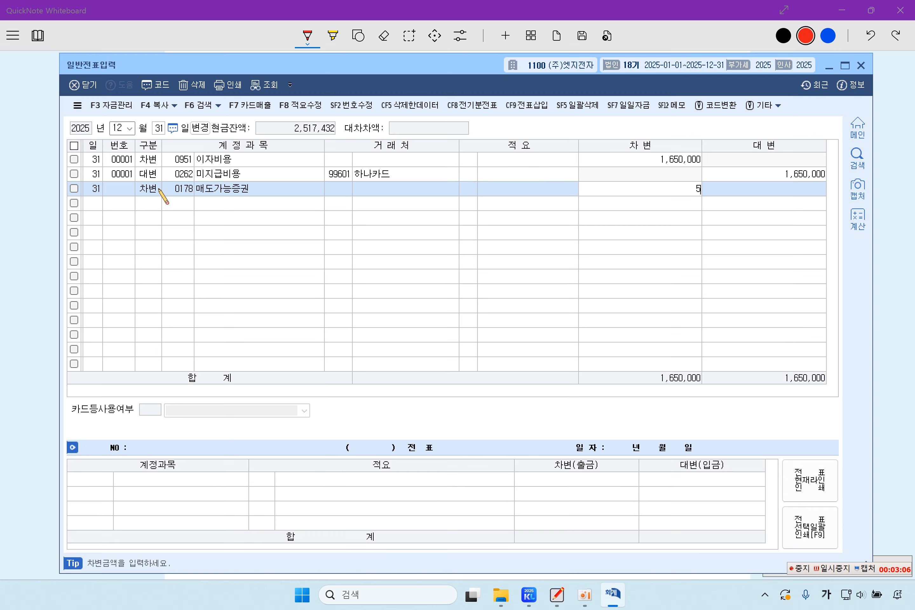
key("Return")
Add a balancing credit line of 5,000,000 with the account 매도가능증권평가이익 (0394).
type("4")
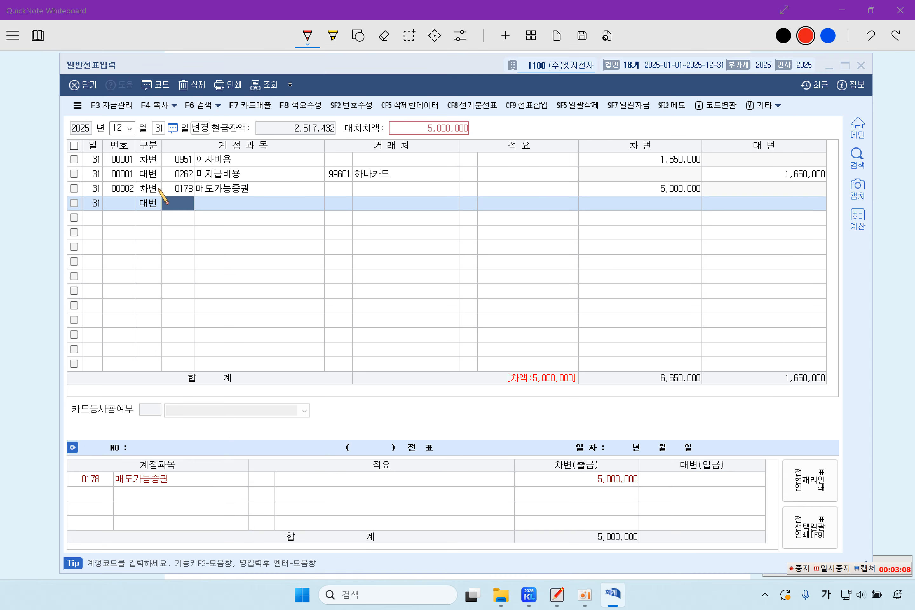
key("F2")
type("매도가능")
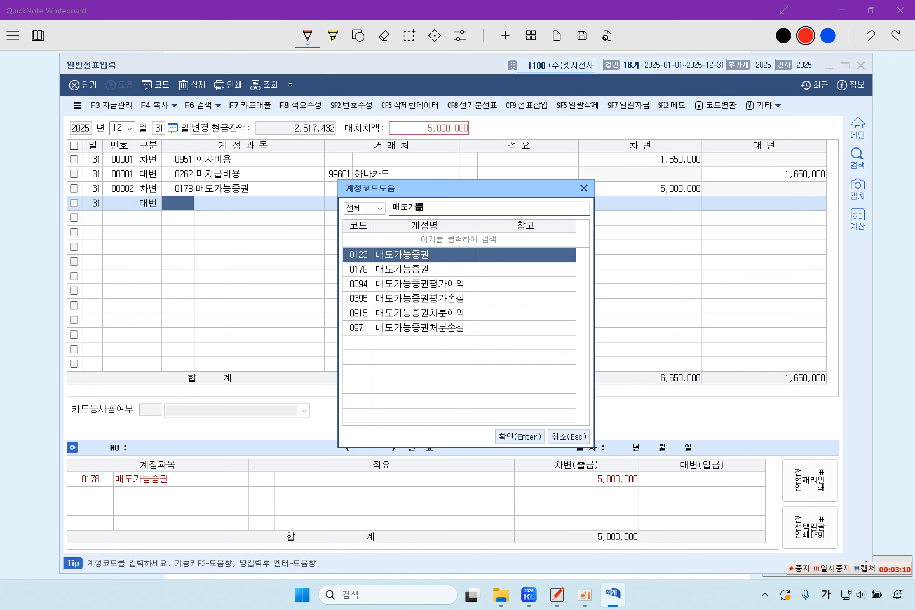
key("Down")
key("Down")
key("Return")
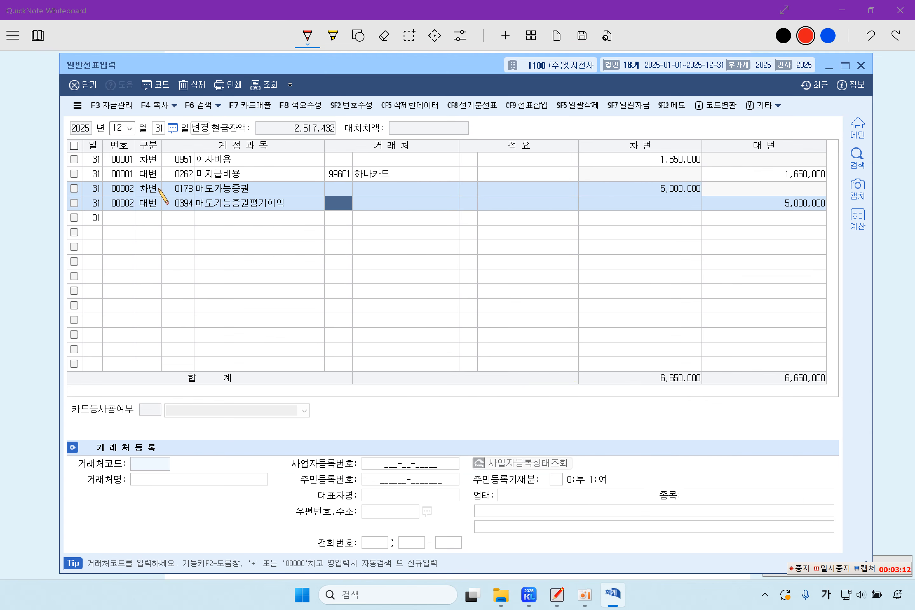
Change the account of the 5,000,000 credit line to 매도가능증권평가손실 (0395).
key("Left")
key("F2")
type("매도가능")
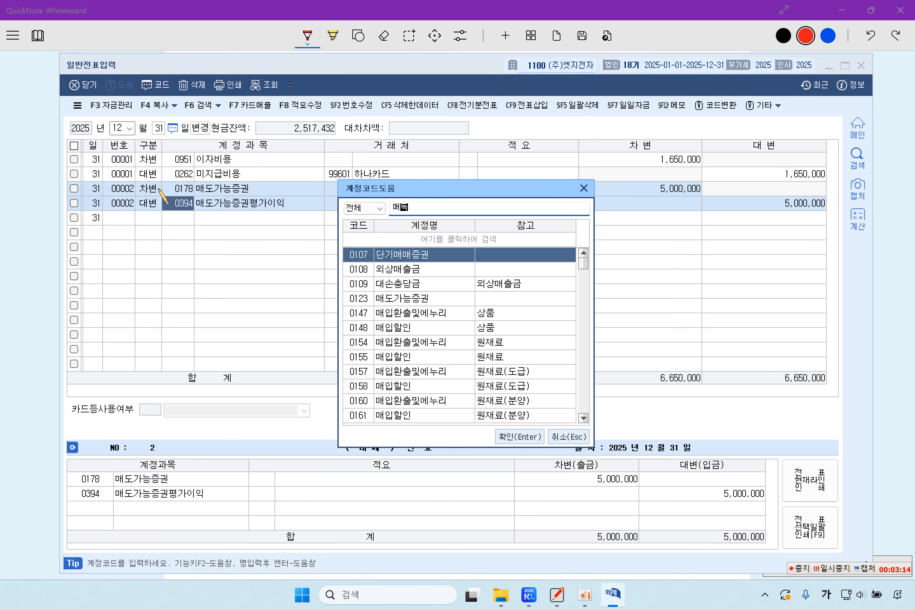
key("Down")
key("Down")
key("Down")
key("Return")
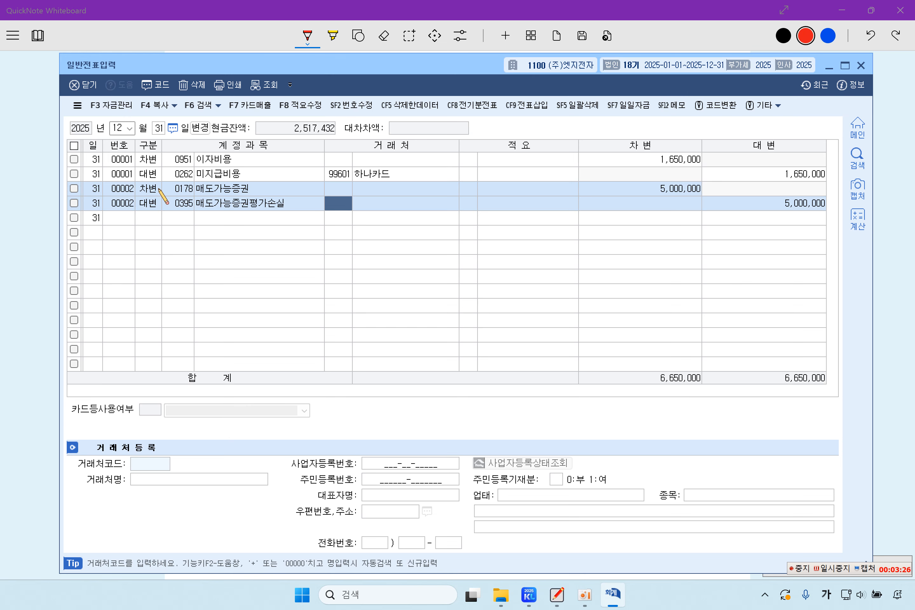
Return to QuickNote Whiteboard and bring the depreciation problem in item [3] into view.
left_click(37, 283)
scroll(389, 310, "down", 5)
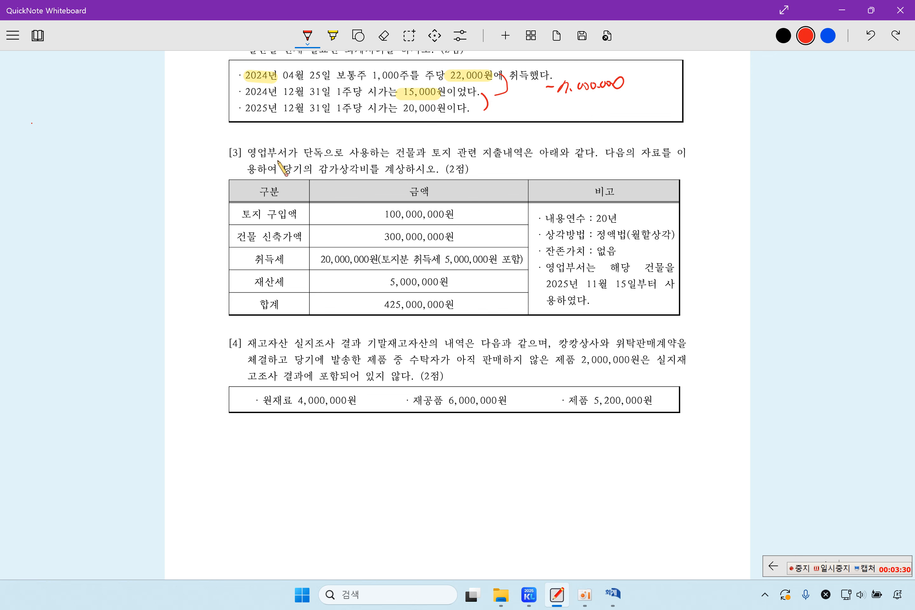
left_click_drag(394, 152, 473, 155)
left_click(384, 35)
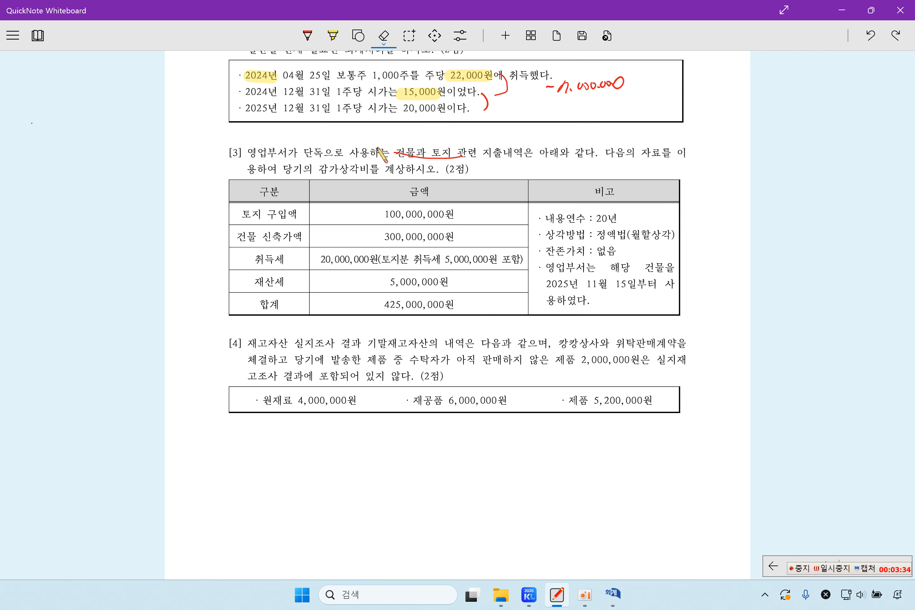
left_click_drag(378, 151, 496, 158)
Highlight 건물과 토지 관련 지출, 당기의 감가상각비, and the amounts 100,000,000 and 300,000,000 in item [3] in yellow.
left_click(332, 35)
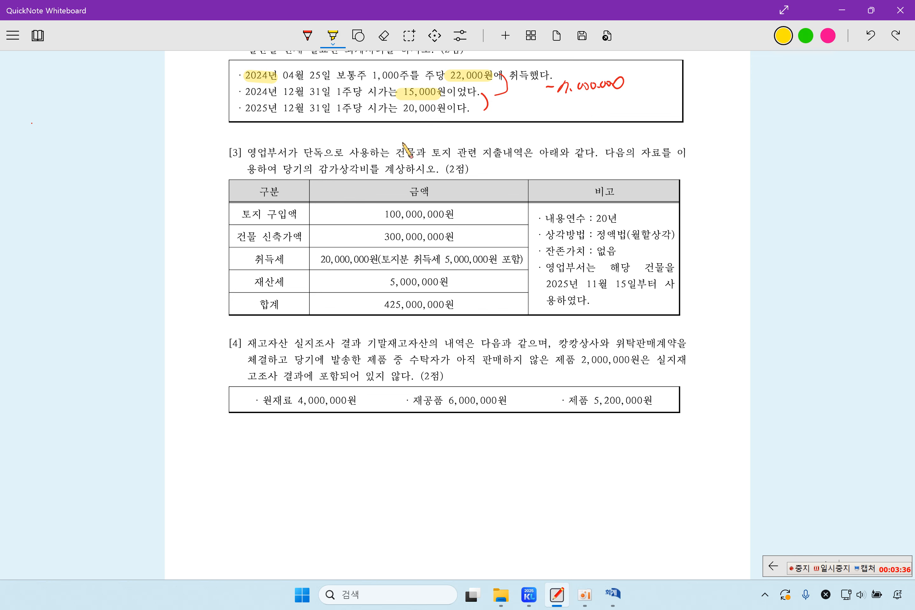
left_click_drag(394, 152, 506, 154)
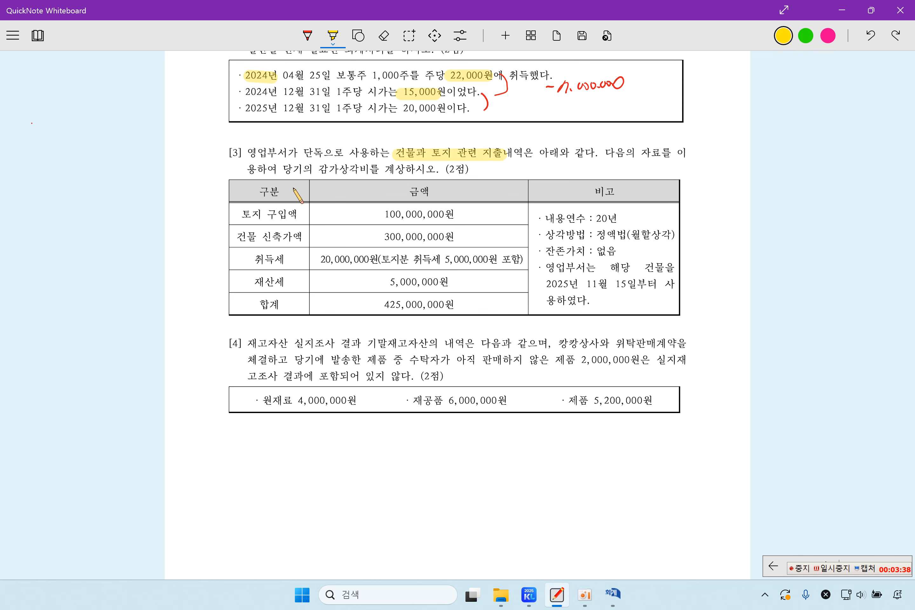
left_click_drag(282, 169, 330, 173)
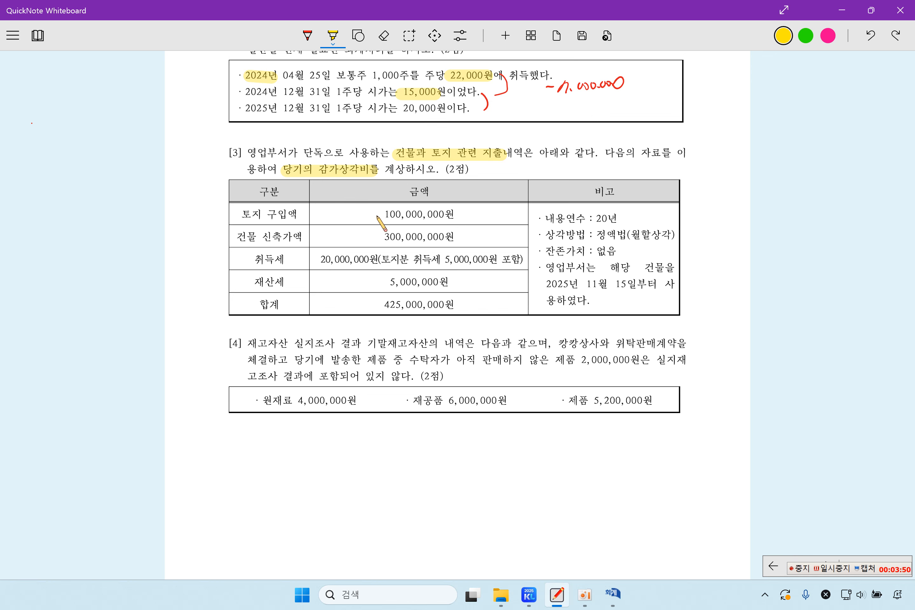
left_click_drag(377, 215, 442, 216)
left_click_drag(376, 238, 450, 238)
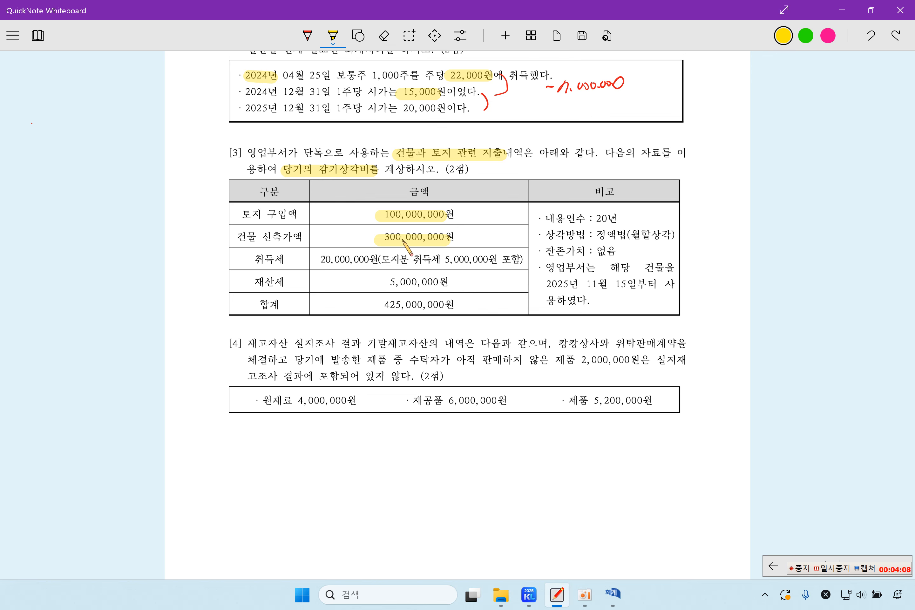
Cross out the land purchase label, its amount, and the 5,000,000 land share of the acquisition tax in red.
left_click(307, 35)
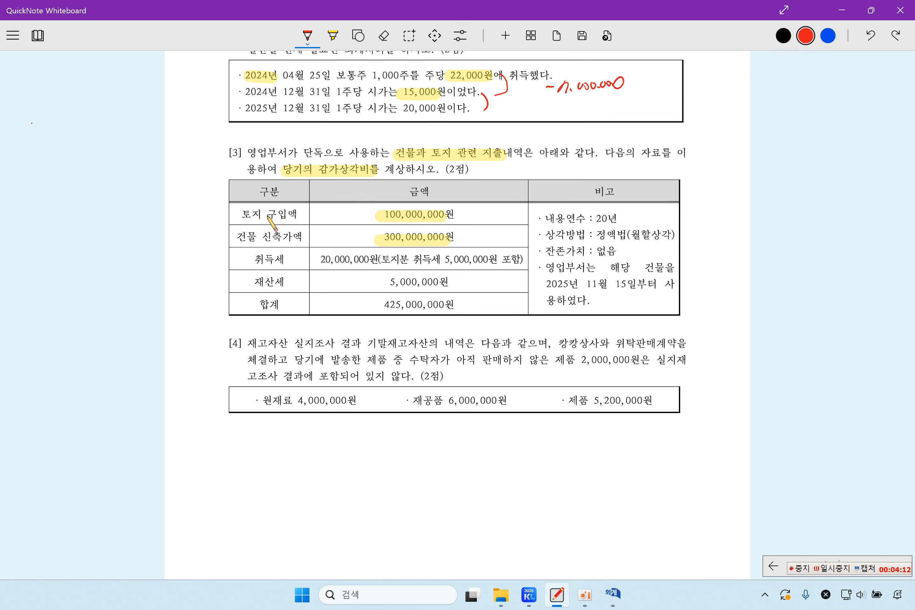
mouse_move(266, 203)
left_mouse_down()
mouse_move(258, 214)
mouse_move(275, 222)
left_mouse_up()
mouse_move(428, 206)
left_mouse_down()
mouse_move(408, 221)
mouse_move(428, 223)
left_mouse_up()
mouse_move(473, 251)
left_mouse_down()
mouse_move(455, 268)
mouse_move(469, 267)
left_mouse_up()
key("super+F20")
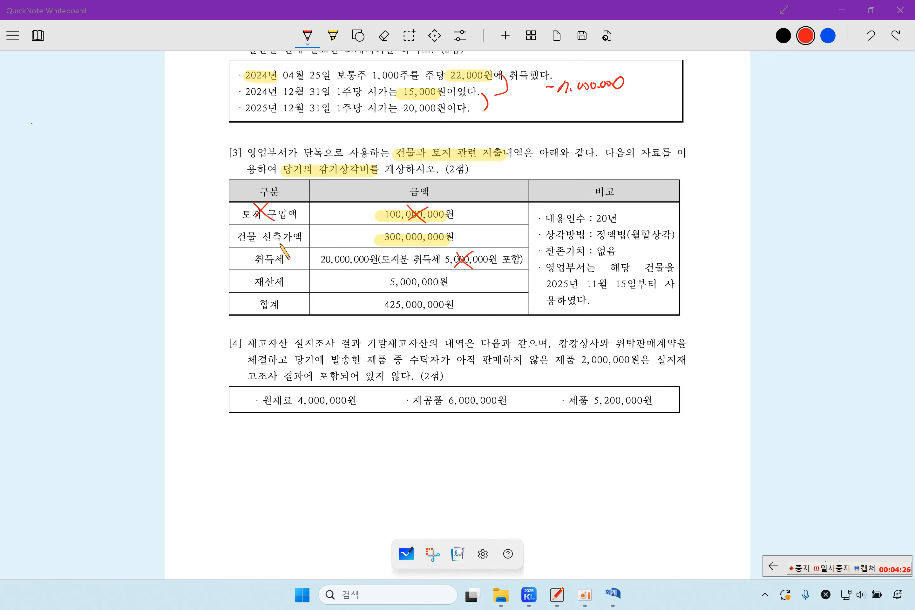
left_click(280, 244)
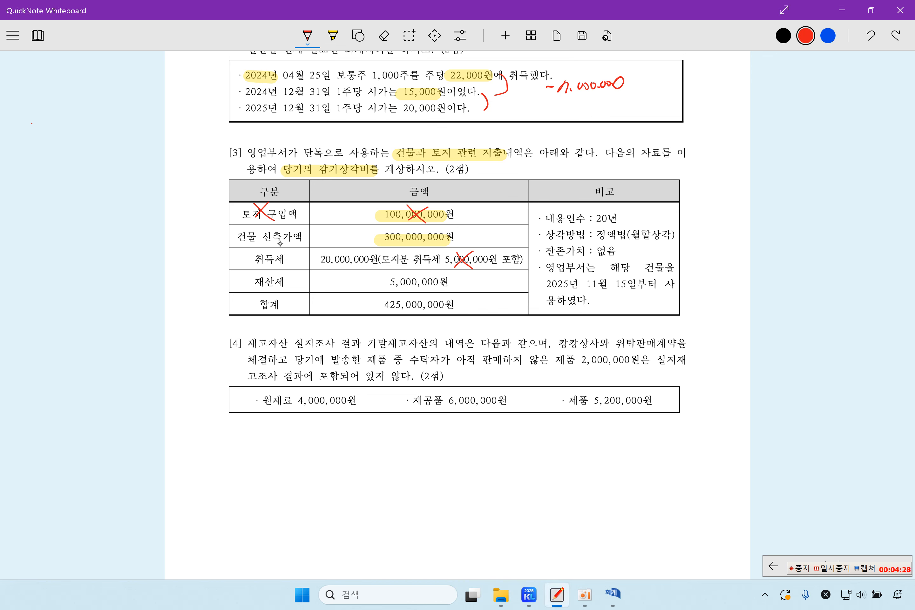
Write 15,000,000 above the acquisition tax amount and tick the building construction label and amount in red.
mouse_move(324, 241)
left_mouse_down()
mouse_move(319, 249)
mouse_move(329, 254)
mouse_move(334, 242)
mouse_move(379, 250)
left_mouse_up()
left_click(336, 248)
left_click(359, 249)
left_click(386, 252)
left_click_drag(457, 232, 468, 227)
left_click_drag(304, 236, 313, 233)
Write 비용 beside the property tax amount and cross out the 5,000,000.
mouse_move(357, 278)
left_mouse_down()
mouse_move(362, 285)
mouse_move(366, 275)
left_mouse_up()
mouse_move(368, 274)
left_mouse_down()
mouse_move(369, 285)
mouse_move(377, 273)
mouse_move(379, 281)
left_mouse_up()
left_click_drag(381, 283, 407, 289)
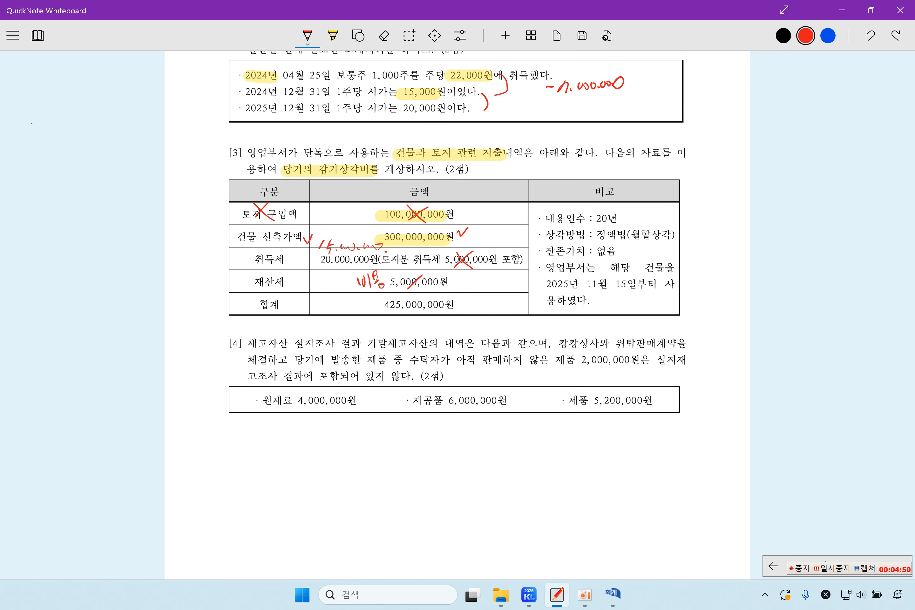
left_click_drag(408, 276, 421, 290)
Mark the useful life, method and residual value in the 비고 notes, and underline 11월 and 15일.
mouse_move(620, 224)
left_mouse_down()
mouse_move(592, 214)
mouse_move(625, 227)
mouse_move(631, 252)
mouse_move(617, 237)
mouse_move(626, 263)
left_mouse_up()
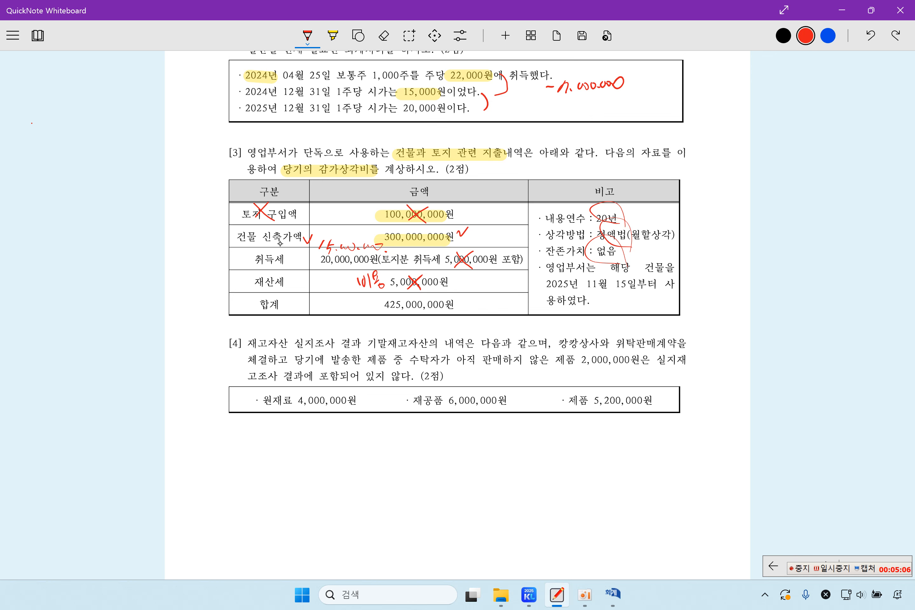
left_click_drag(610, 294, 652, 293)
left_click_drag(578, 296, 592, 294)
Write the formula 315,000,000 ÷ 20 × 2/12 in the margin beside item [3] and circle the note on the building's start of use.
left_click_drag(24, 217, 27, 231)
mouse_move(40, 215)
left_mouse_down()
mouse_move(38, 231)
mouse_move(85, 223)
left_mouse_up()
left_click_drag(89, 218, 94, 225)
left_click_drag(96, 217, 129, 219)
left_click_drag(123, 210, 124, 215)
left_click_drag(124, 226, 126, 232)
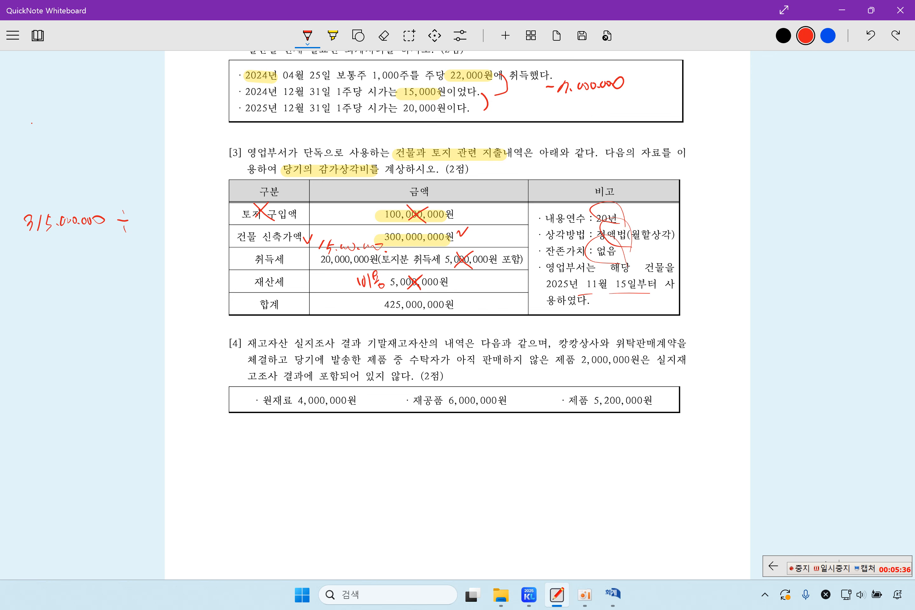
left_click_drag(134, 217, 155, 219)
left_click_drag(163, 214, 159, 224)
mouse_move(627, 293)
left_mouse_down()
mouse_move(533, 281)
mouse_move(632, 302)
left_mouse_up()
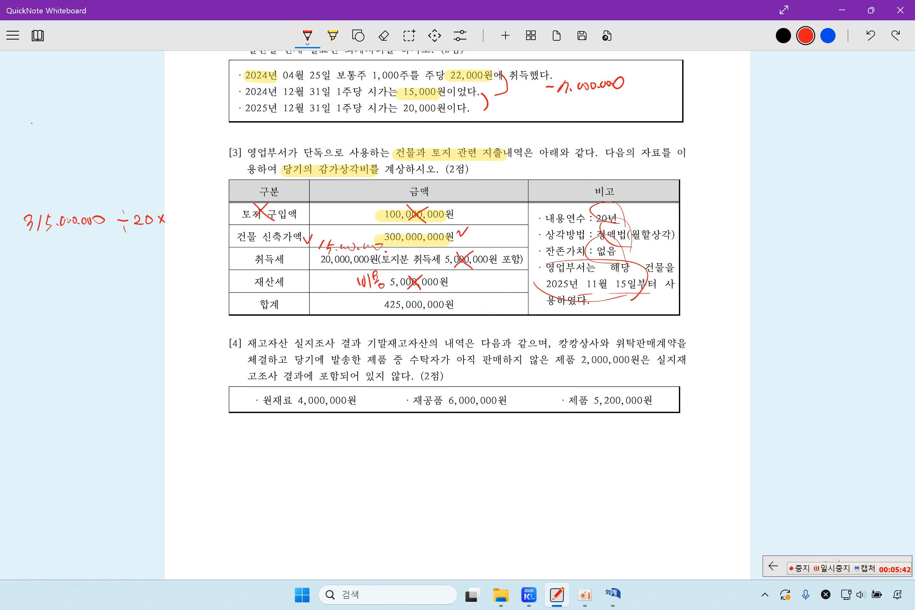
mouse_move(178, 223)
left_mouse_down()
mouse_move(179, 236)
mouse_move(193, 234)
mouse_move(187, 213)
left_mouse_up()
Write the depreciation result = 2,625,000 beneath the handwritten formula.
left_click_drag(85, 271, 92, 271)
mouse_move(105, 260)
left_mouse_down()
mouse_move(113, 271)
mouse_move(144, 268)
mouse_move(136, 268)
mouse_move(165, 256)
left_mouse_up()
left_click(118, 271)
left_click(157, 262)
left_click_drag(175, 252, 172, 253)
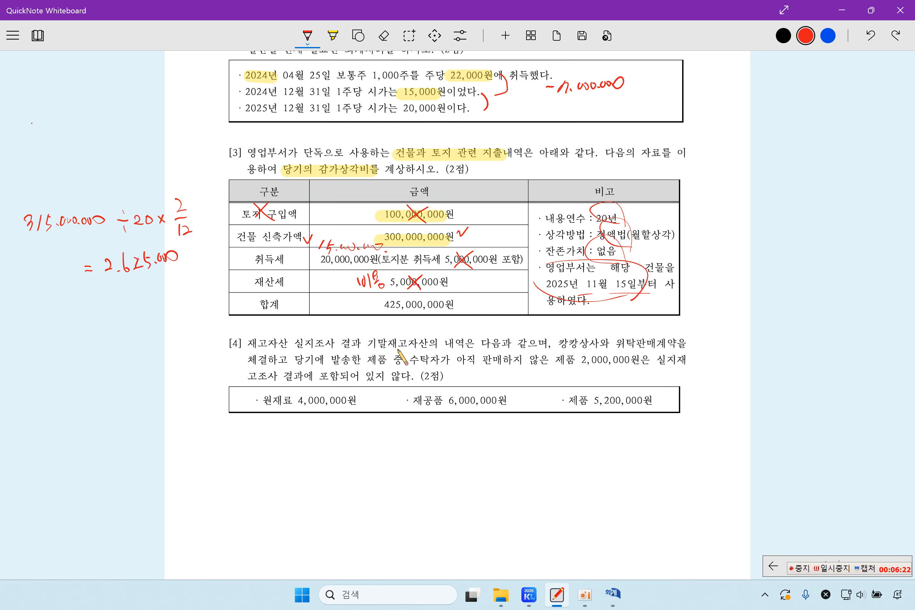
Highlight 제품 2,000,000원 and 포함되어 있지 않다 in the text of item [4] in yellow.
left_click(332, 36)
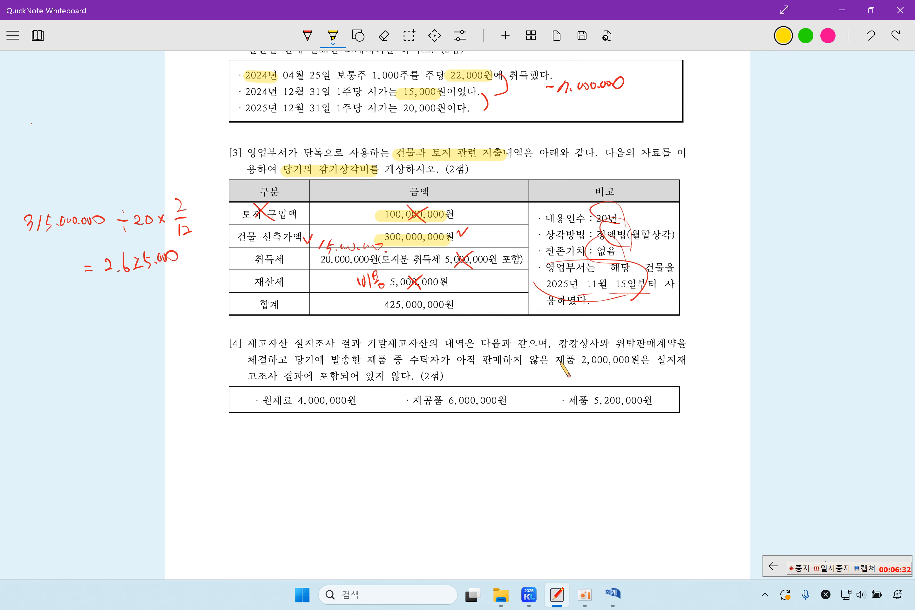
left_click_drag(557, 360, 643, 361)
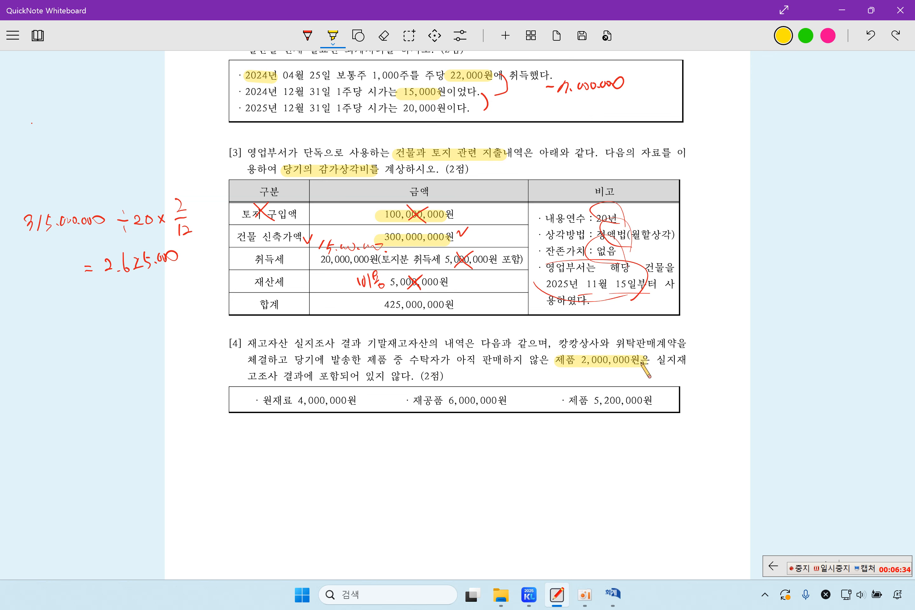
left_click_drag(320, 376, 406, 378)
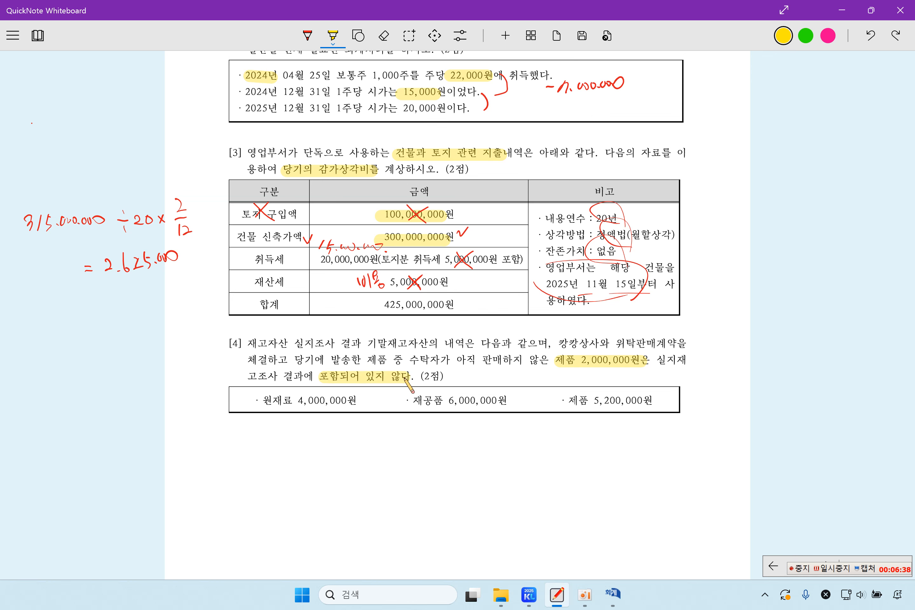
Write 2,000,000 in red above the 제품 5,200,000원 amount in item [4] and circle both.
left_click(307, 35)
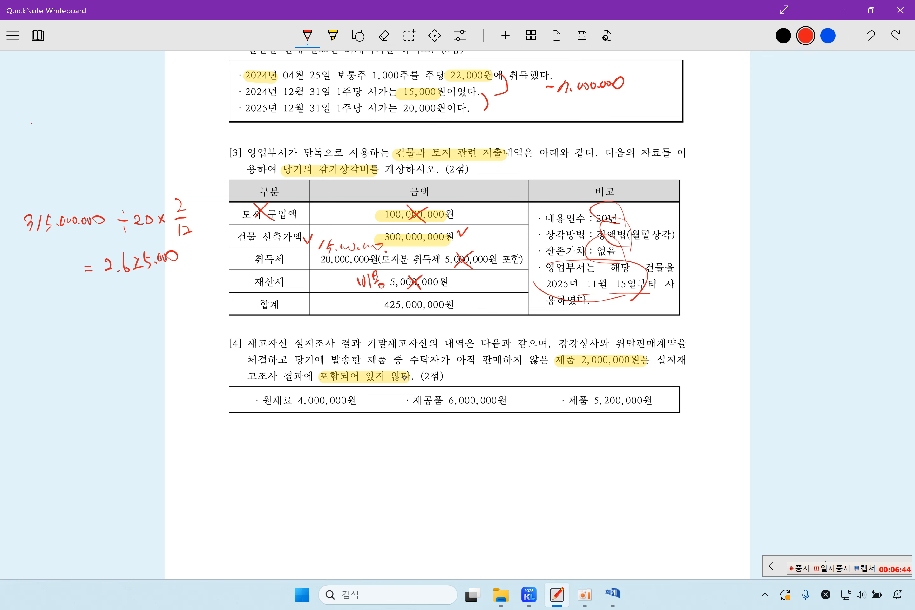
left_click_drag(596, 381, 646, 383)
mouse_move(645, 423)
left_mouse_down()
mouse_move(679, 396)
mouse_move(669, 429)
left_mouse_up()
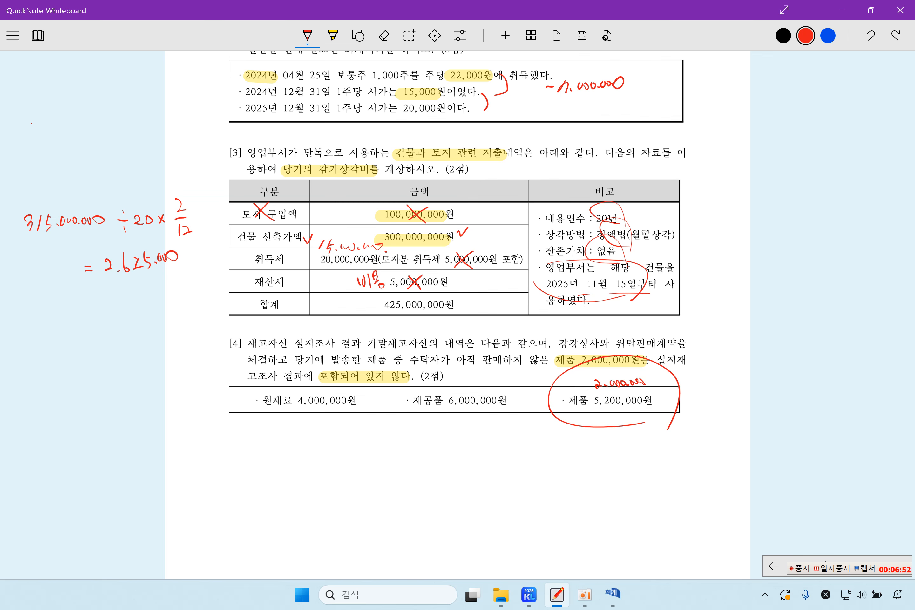
Switch to 케이렙 and open 결산자료입력 from 회계관리 for the period January to December 2025.
left_click(529, 594)
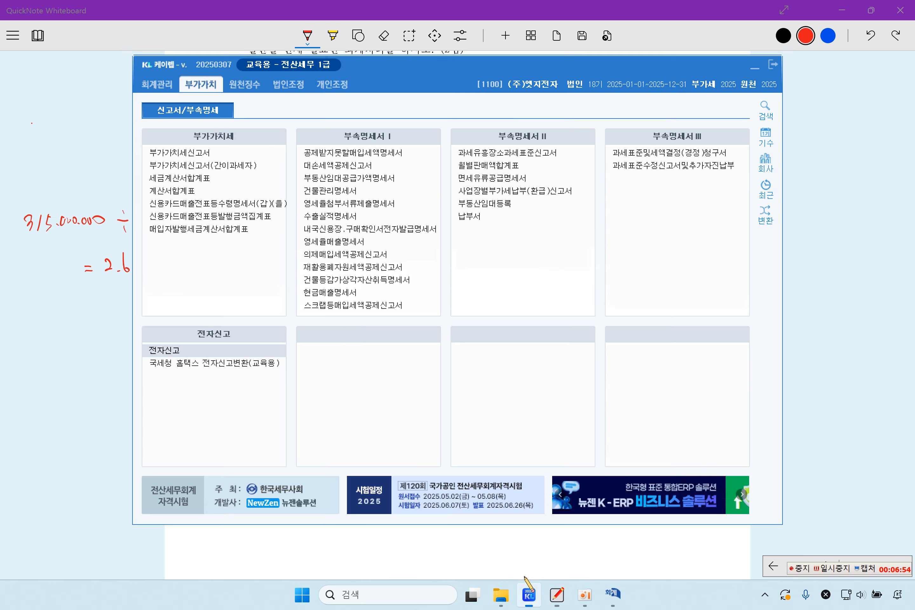
left_click(161, 86)
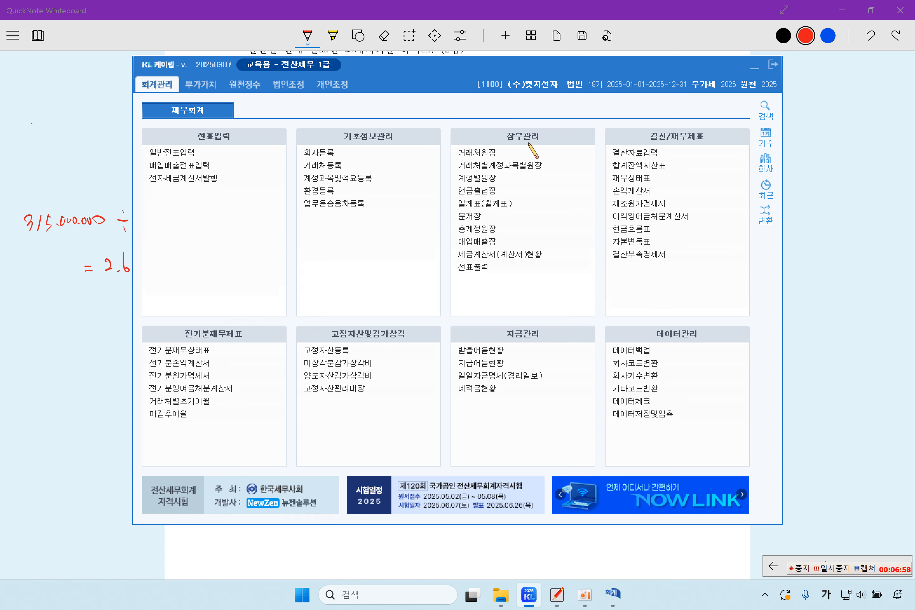
left_click(646, 153)
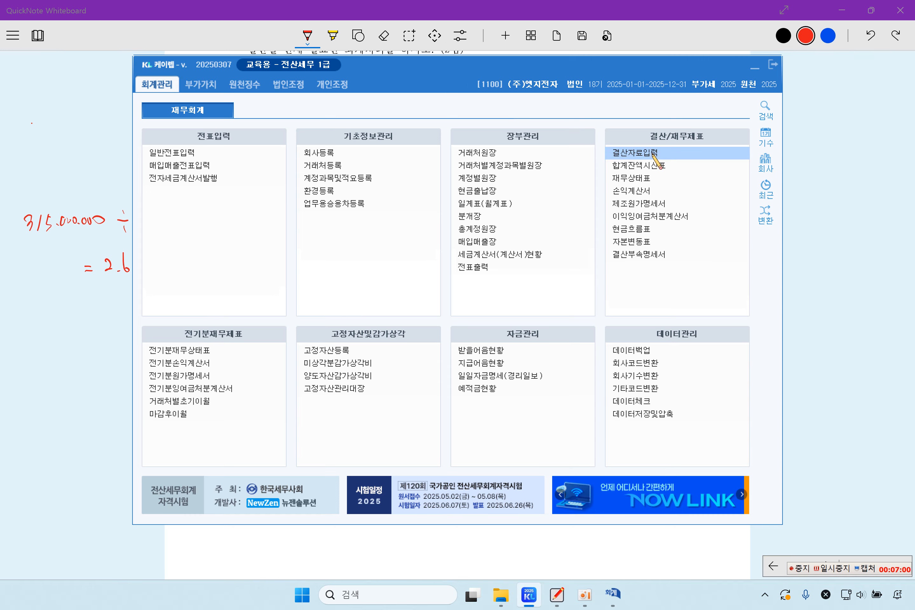
key("Return")
key("Return")
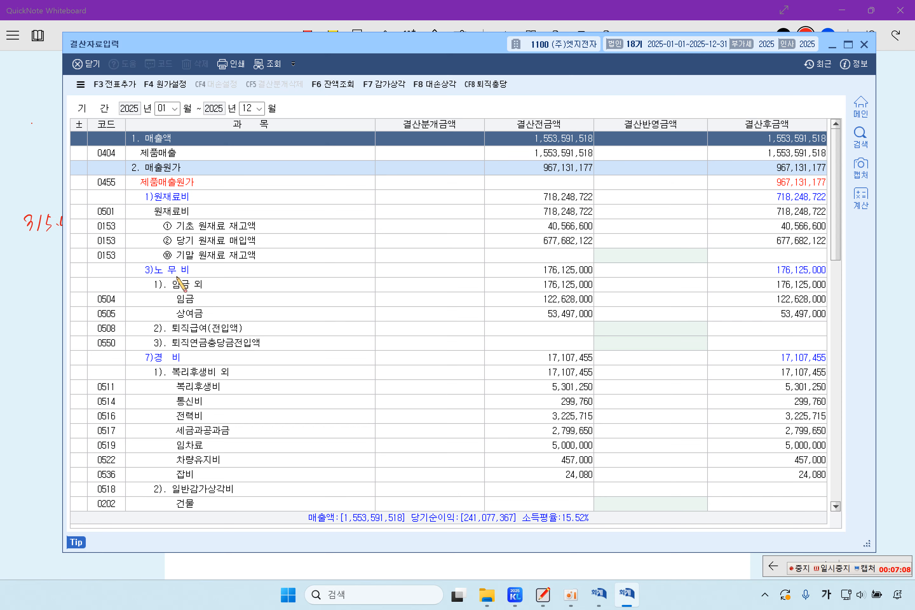
Return to QuickNote Whiteboard and highlight 영업부서가 단독으로 사용하 at the start of item [3].
left_click(42, 273)
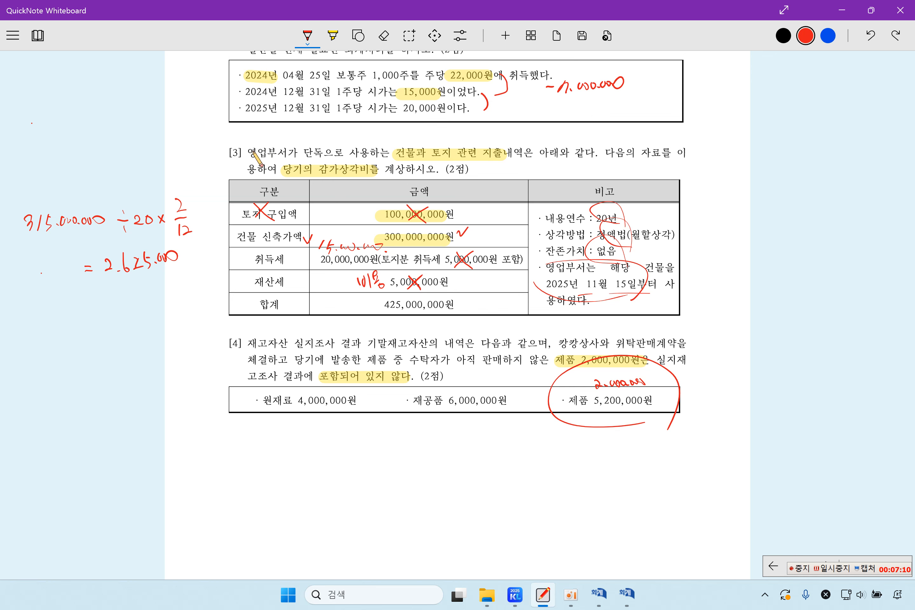
left_click_drag(245, 150, 380, 156)
left_click(384, 35)
left_click(333, 35)
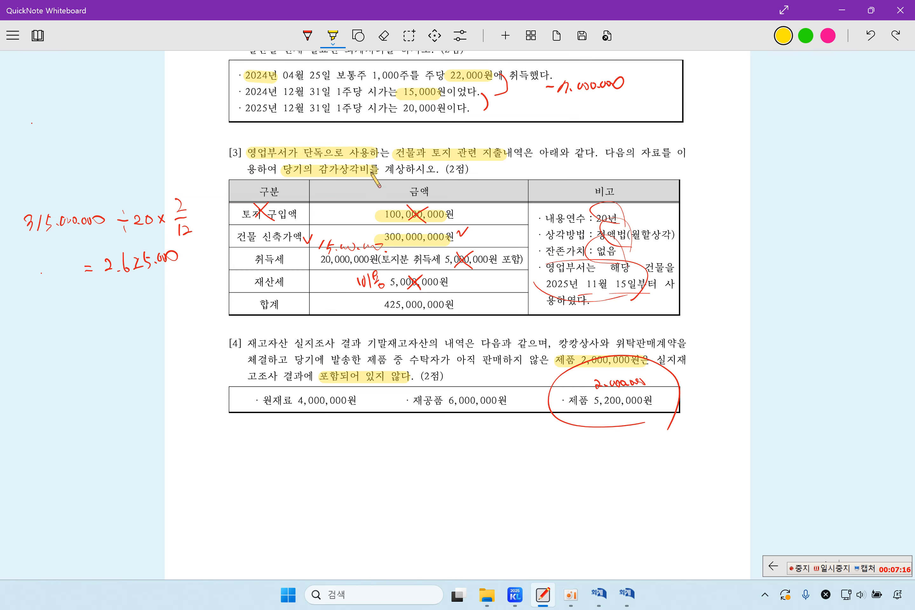
Switch to 결산자료입력 and enter 2,625,000 as the 결산반영금액 of 건물 under 감가상각비 (0818) in 판매비와 일반관리비.
left_click(630, 595)
left_click(322, 244)
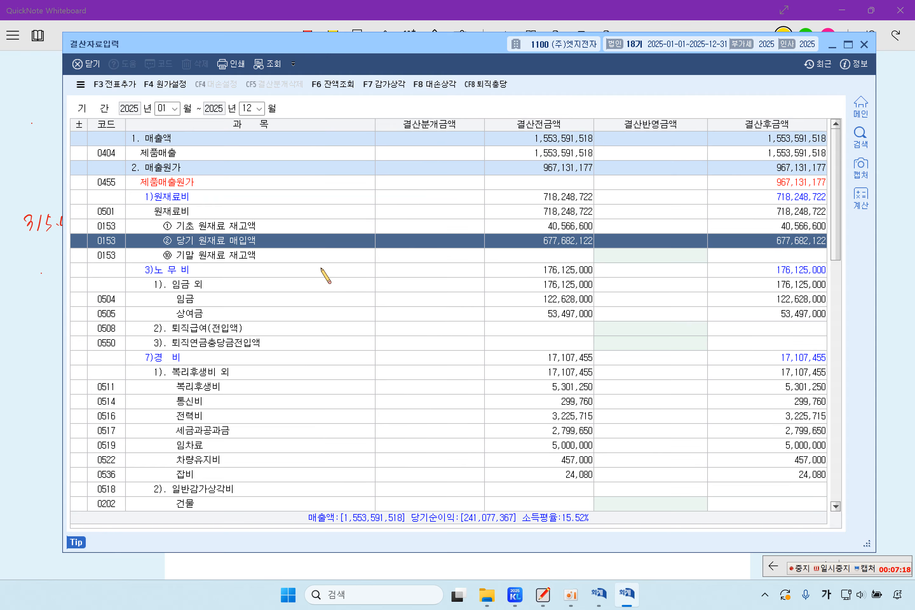
scroll(317, 383, "down", 6)
scroll(295, 410, "down", 3)
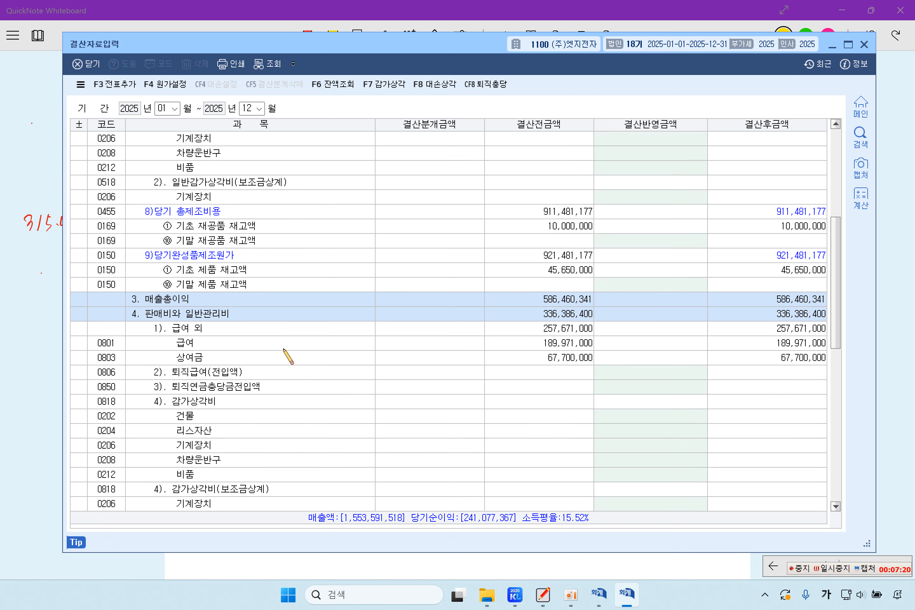
left_click(268, 315)
scroll(298, 399, "down", 2)
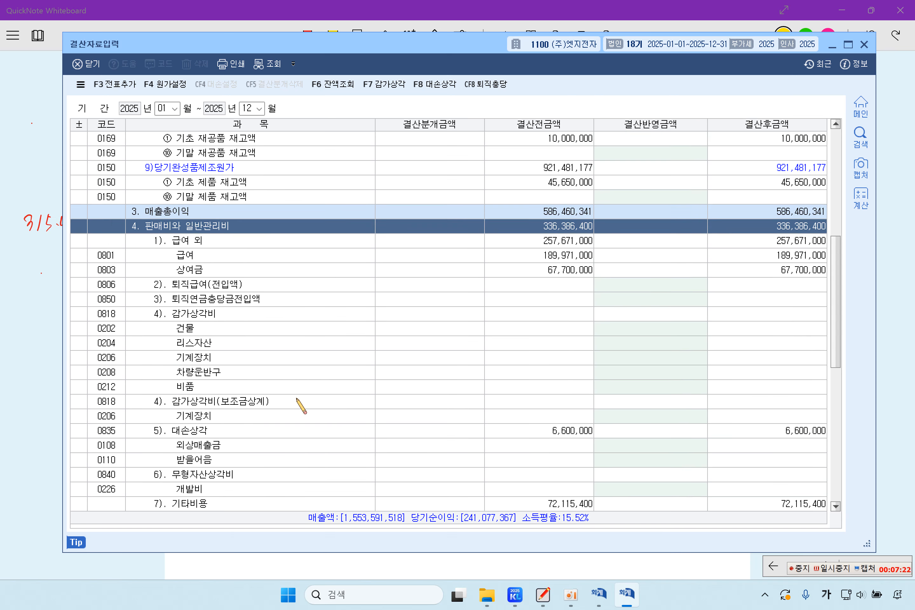
left_click(271, 334)
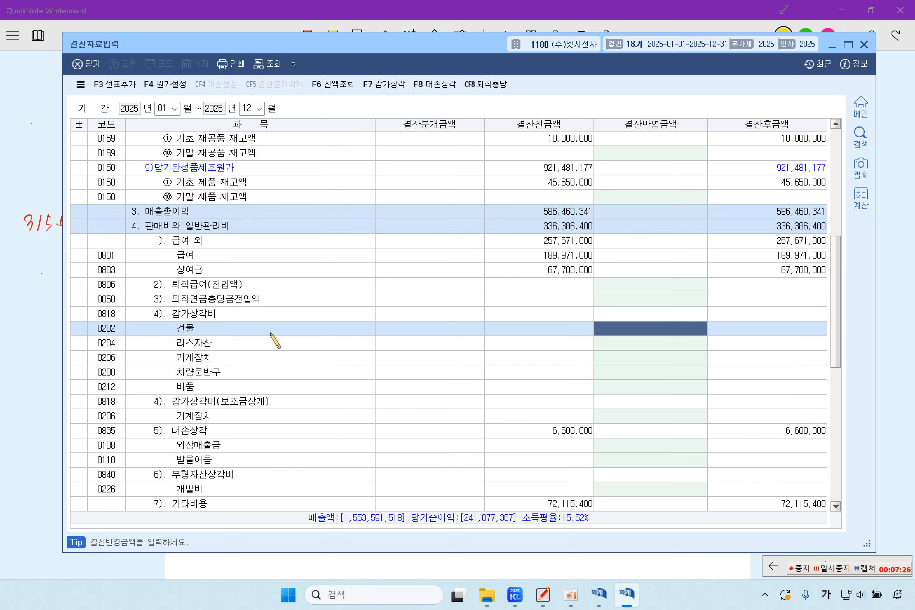
type("2")
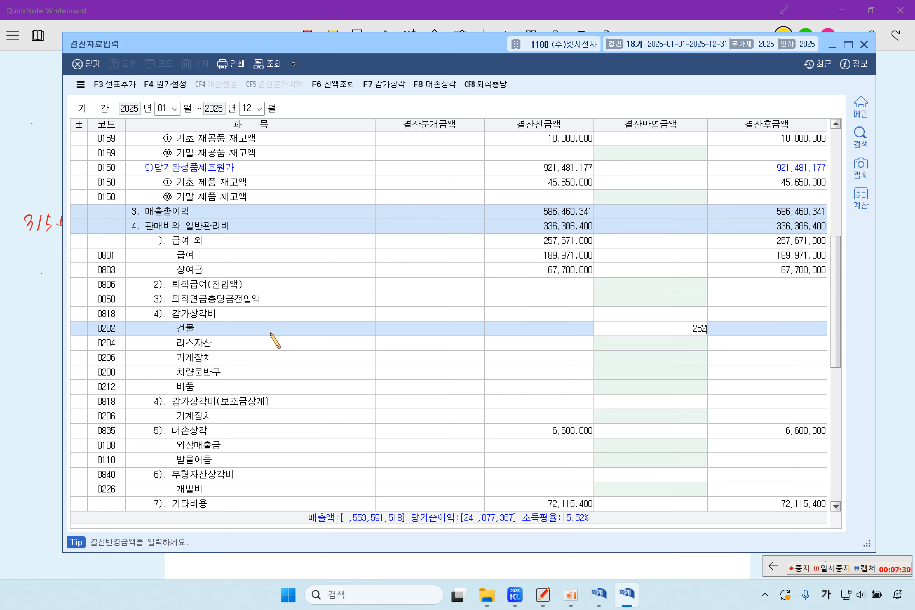
type("6,250,000")
key("BackSpace")
key("Return")
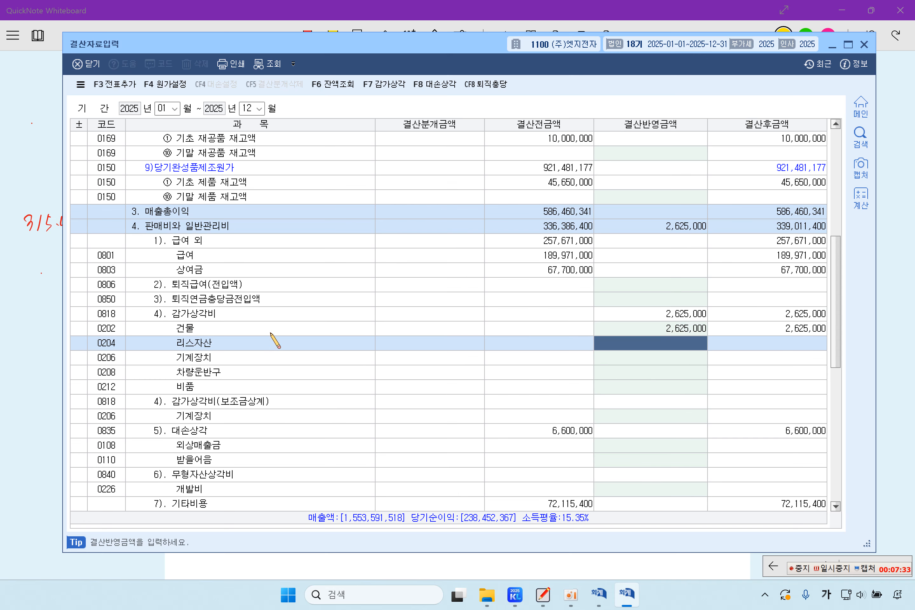
Highlight the handwritten 2,625,000 on the whiteboard and return to the 건물 depreciation amount in 결산자료입력.
left_click(53, 367)
left_click_drag(99, 268, 180, 258)
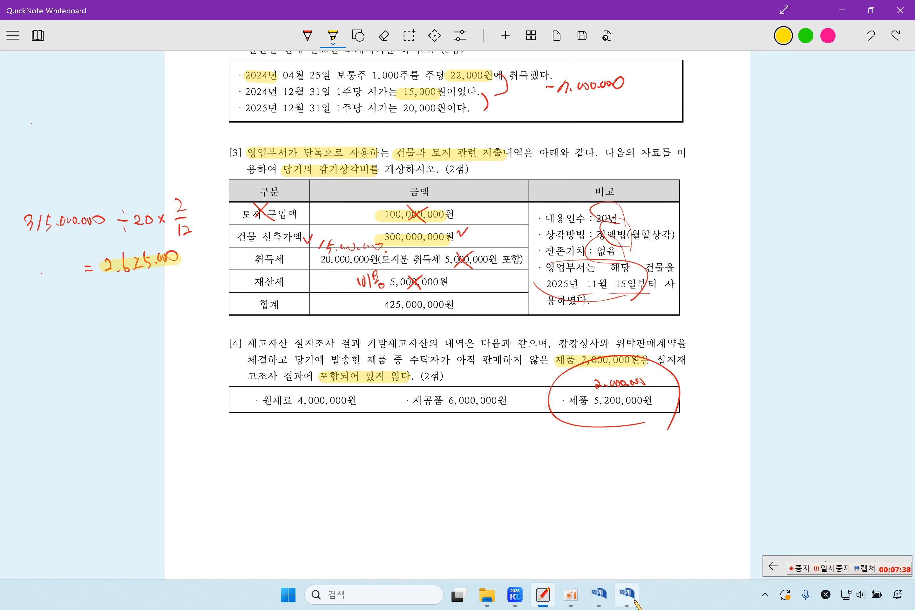
left_click(626, 593)
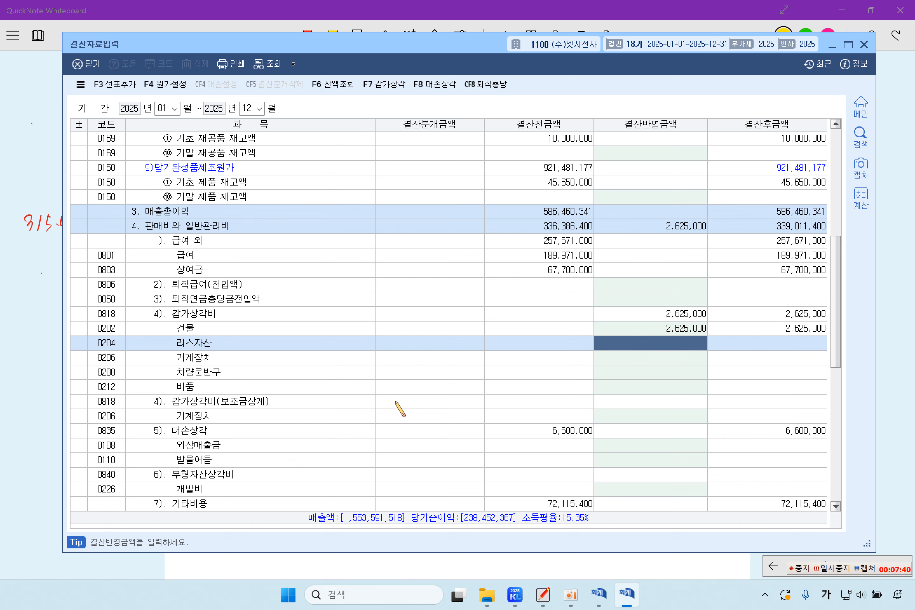
left_click(221, 332)
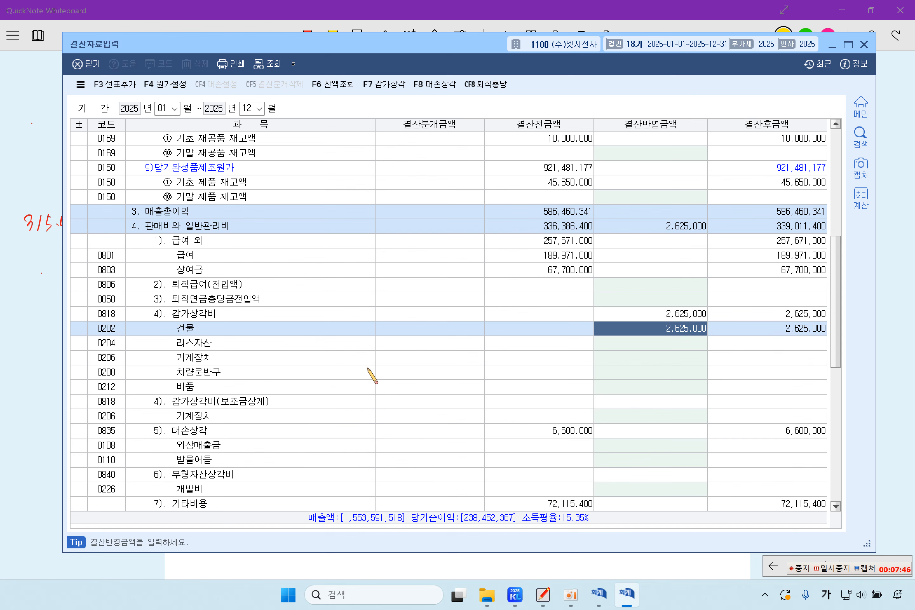
Enter 4,000,000 as the 결산반영금액 of 기말 원재료 재고액 (0153) under 원재료비.
scroll(457, 367, "up", 8)
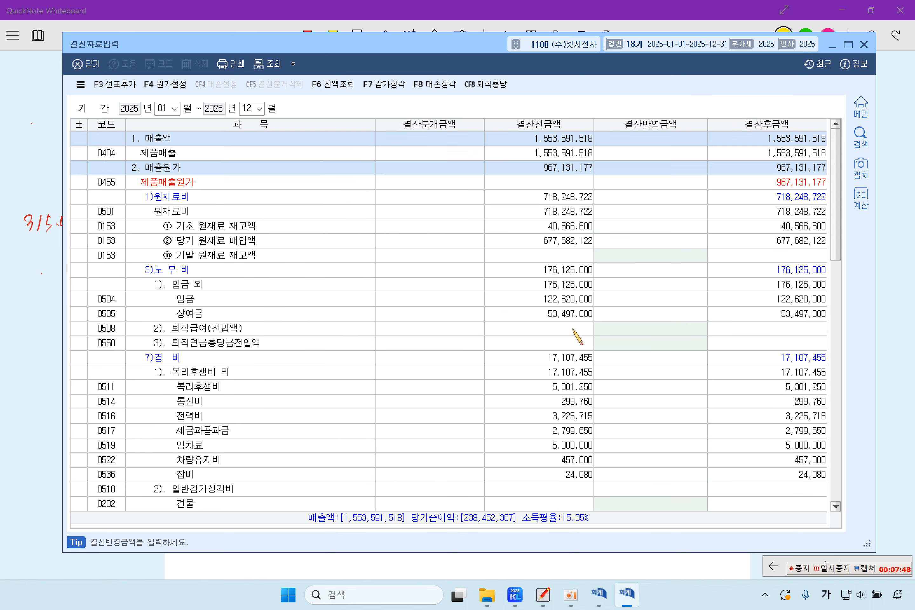
left_click(622, 258)
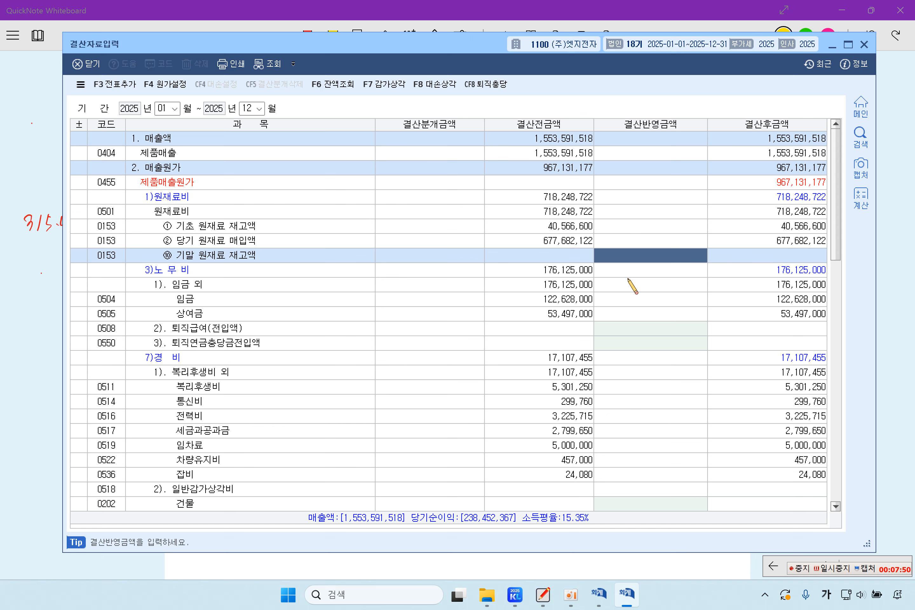
type("4,")
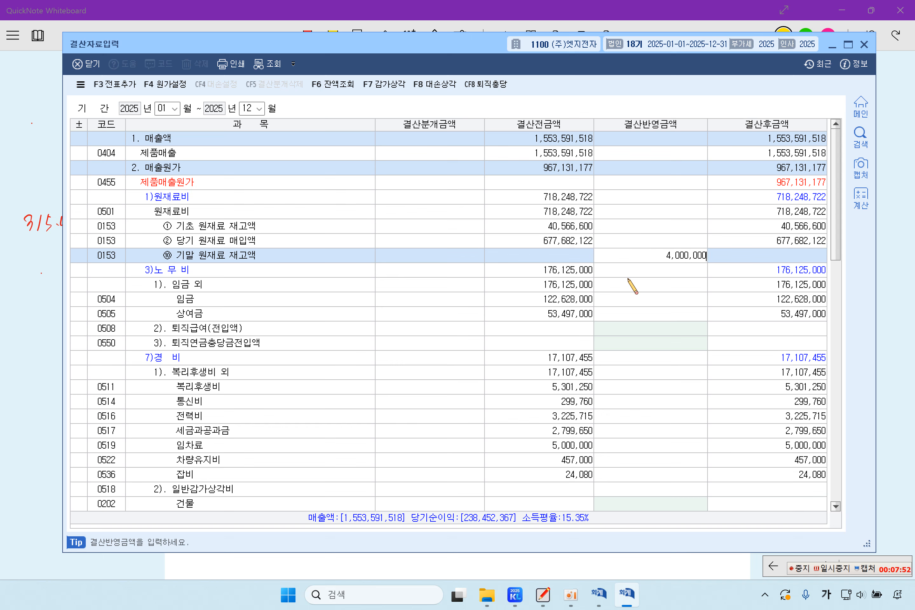
type("000,000")
key("Return")
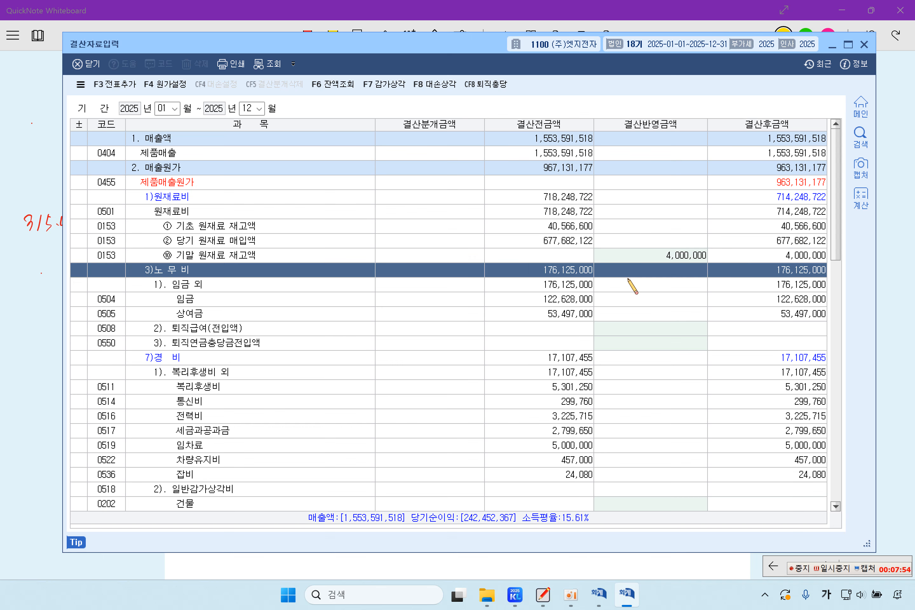
Enter 6,000,000 as the 결산반영금액 of 기말 재공품 재고액 (0169).
scroll(635, 296, "down", 6)
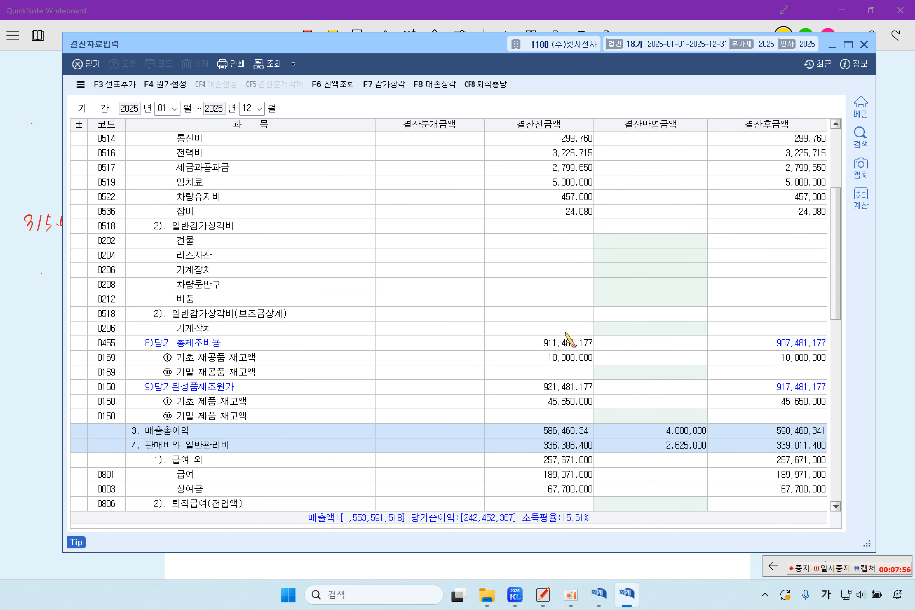
left_click(316, 374)
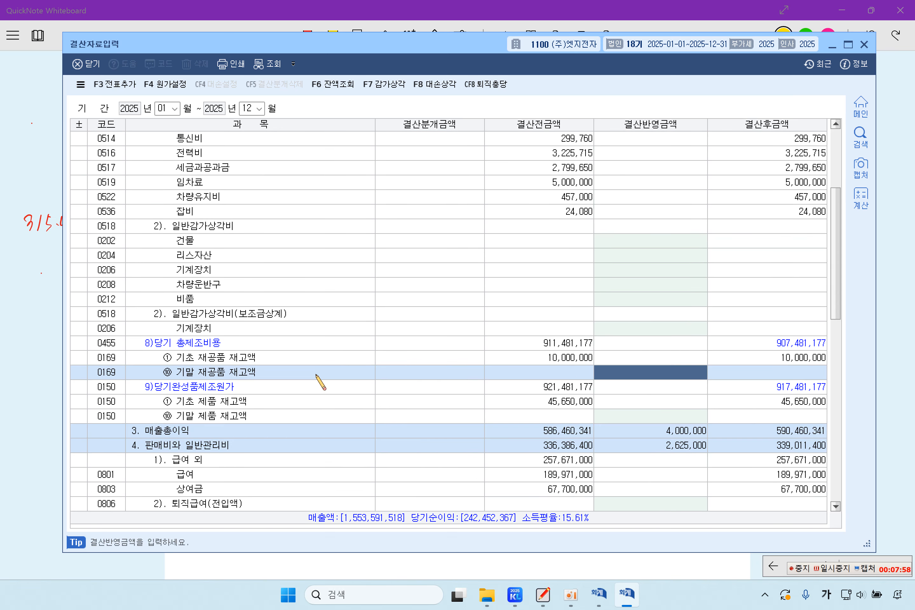
type("6000000")
key("Return")
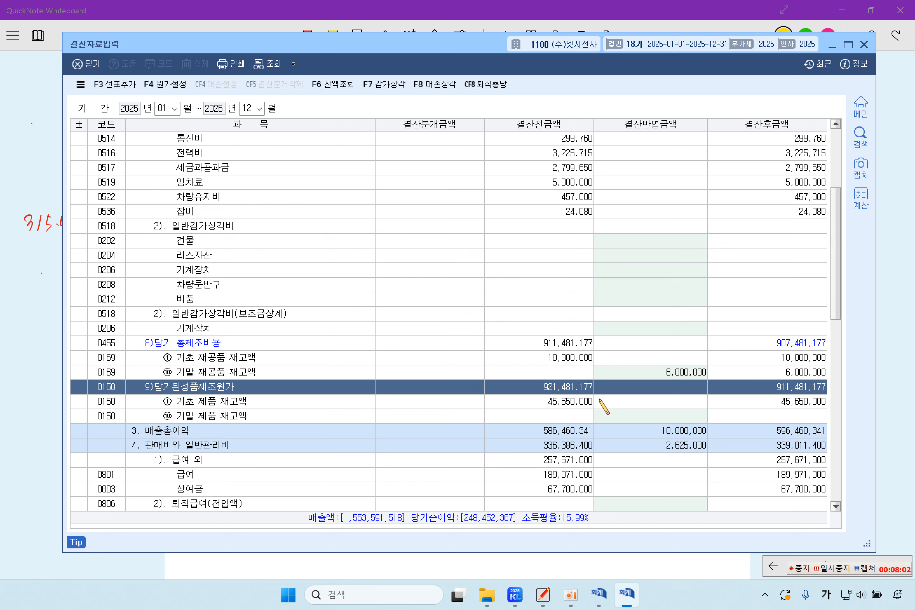
Enter 7,200,000 as the 결산반영금액 of 기말 제품 재고액 (0150) and recheck the 재공품 and 제품 amounts.
left_click(627, 414)
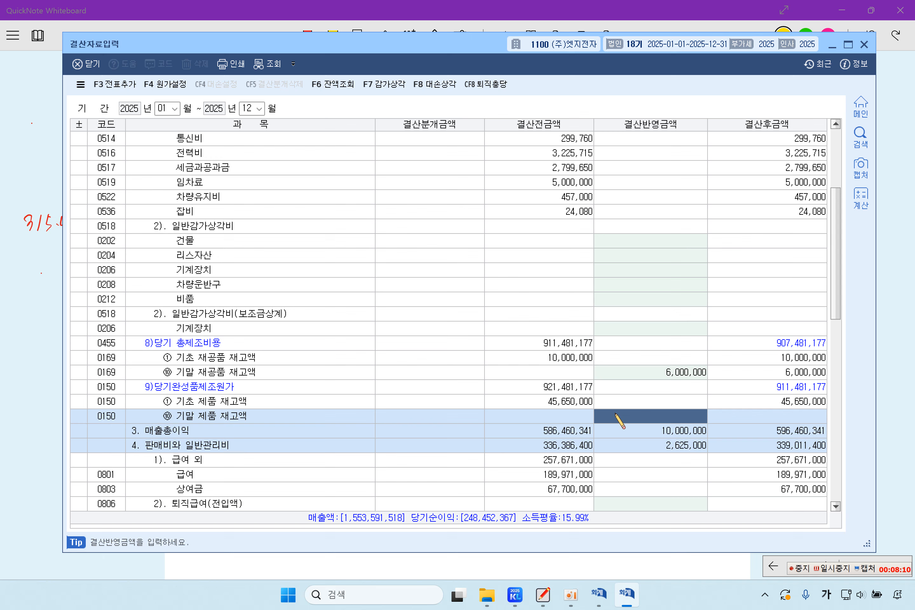
type("7")
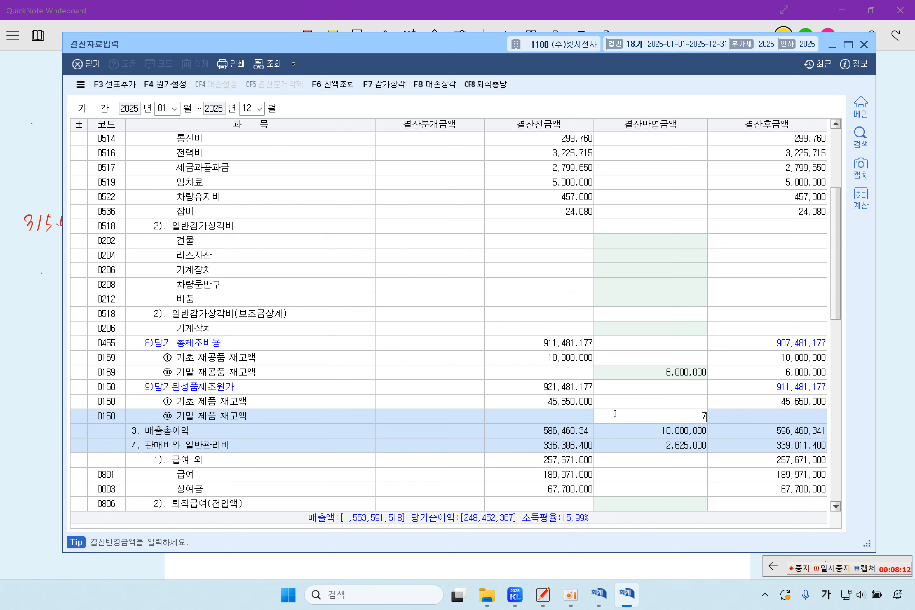
type(",200,000")
key("Return")
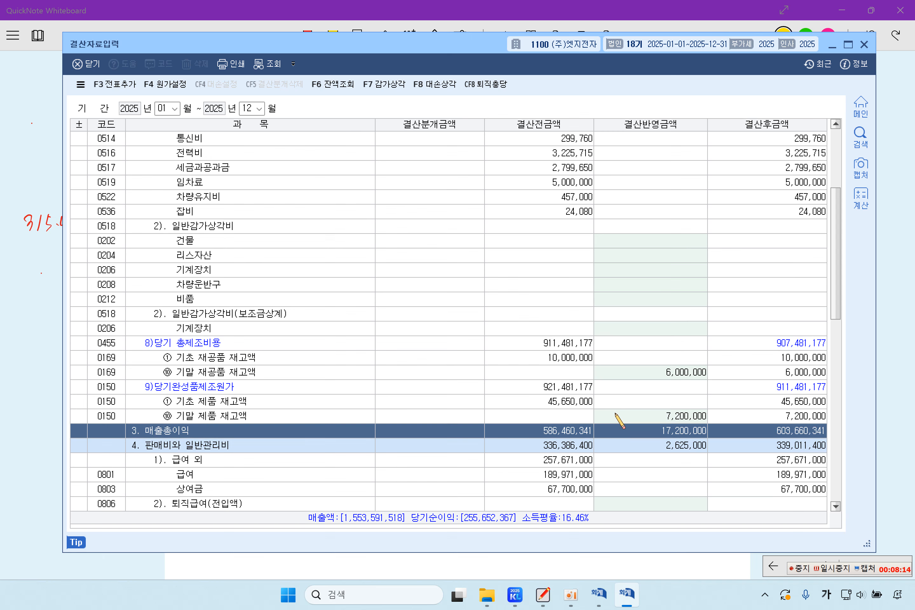
left_click(615, 414)
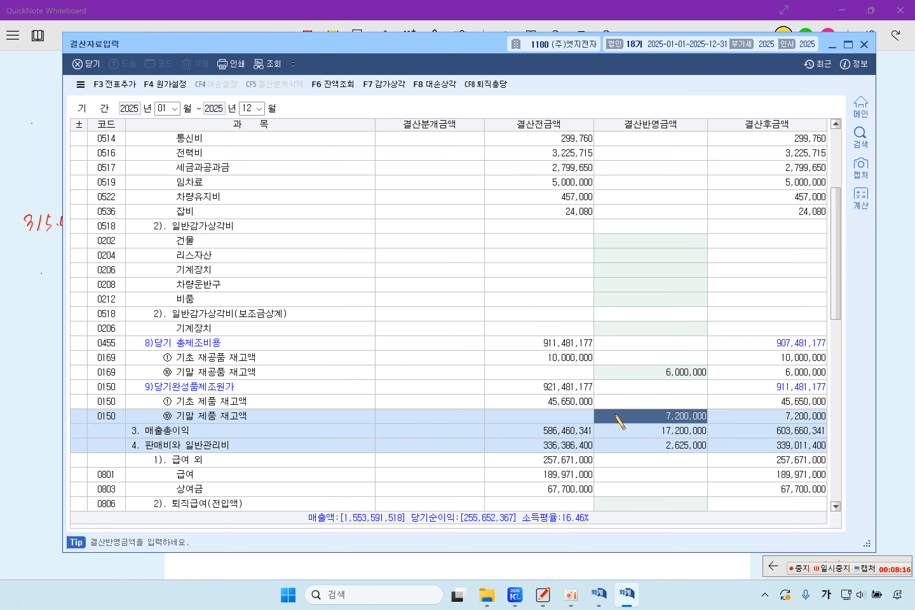
left_click(656, 373)
left_click(636, 417)
Add the closing journal entries to 일반전표 with 전표추가 and close 결산자료입력.
left_click(123, 77)
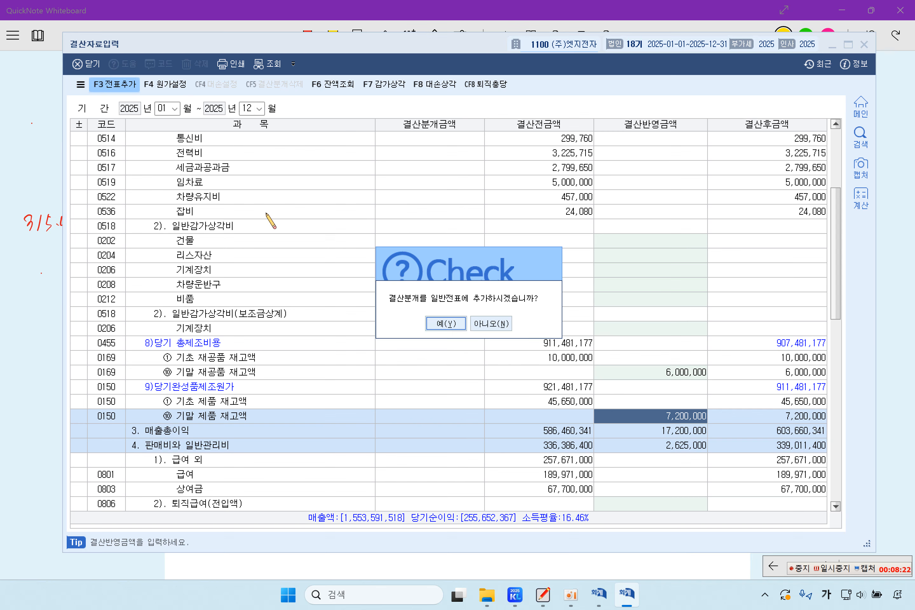
left_click(445, 324)
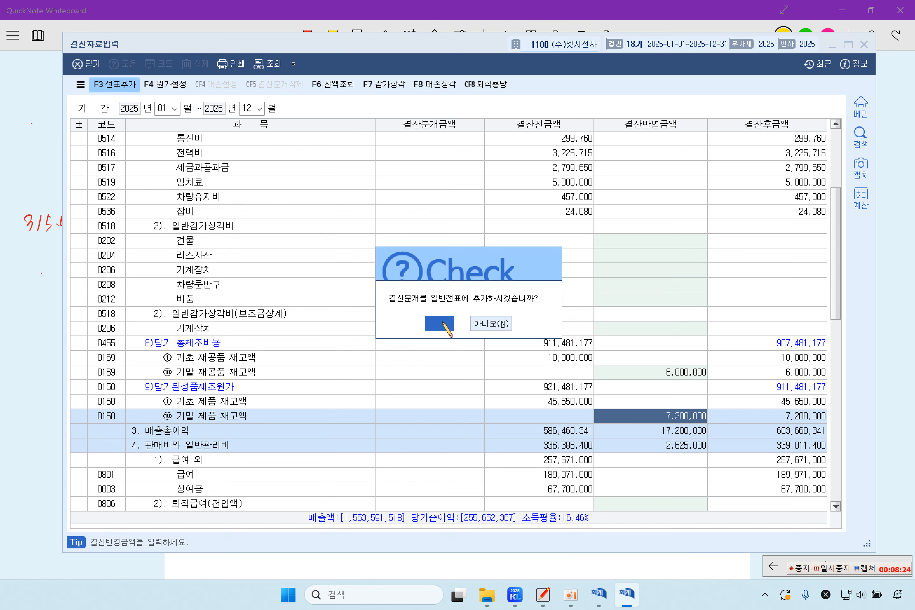
left_click(864, 44)
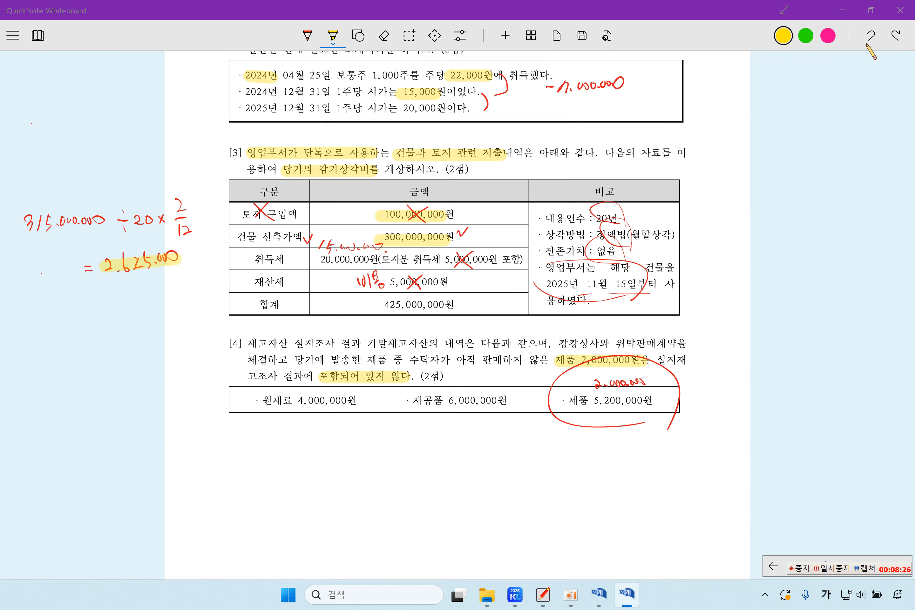
In item [1] of 문제4, highlight the employee's name, the 2025년 4월 1일 hire-date instruction, and the [사원등록], [부양가족명세] and [연말정산추가자료입력] references.
scroll(582, 328, "down", 5)
scroll(582, 328, "down", 12)
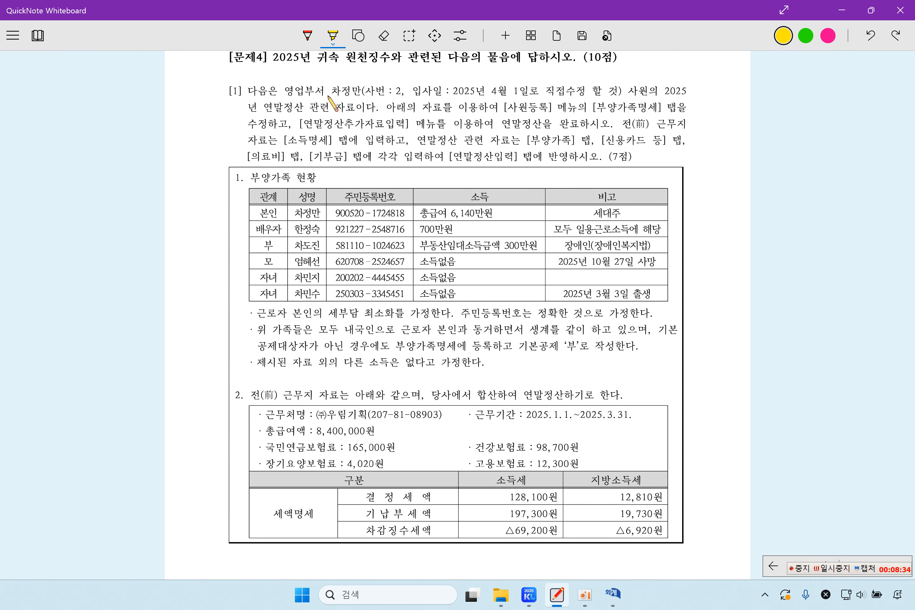
left_click_drag(331, 92, 368, 92)
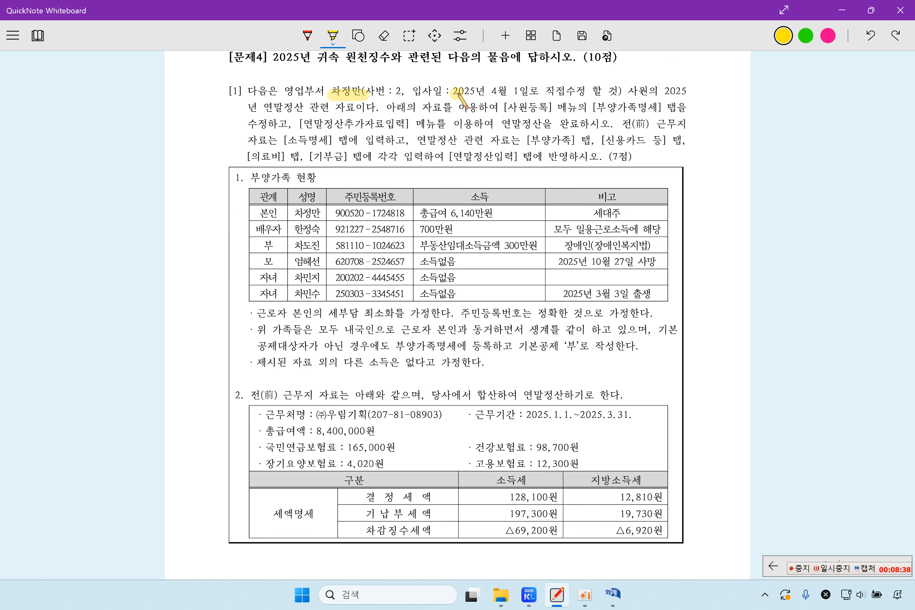
left_click_drag(452, 92, 619, 92)
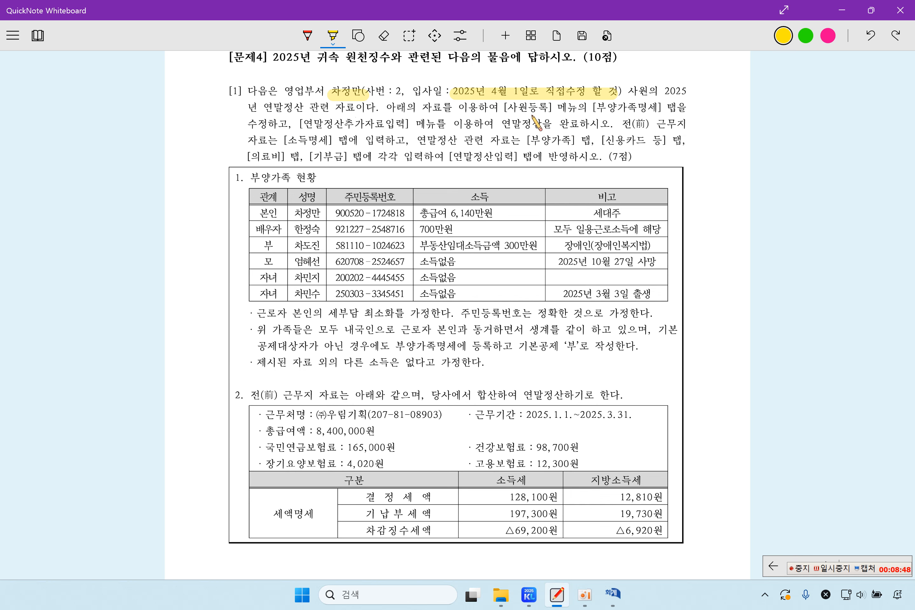
left_click_drag(508, 107, 678, 108)
left_click_drag(249, 124, 438, 126)
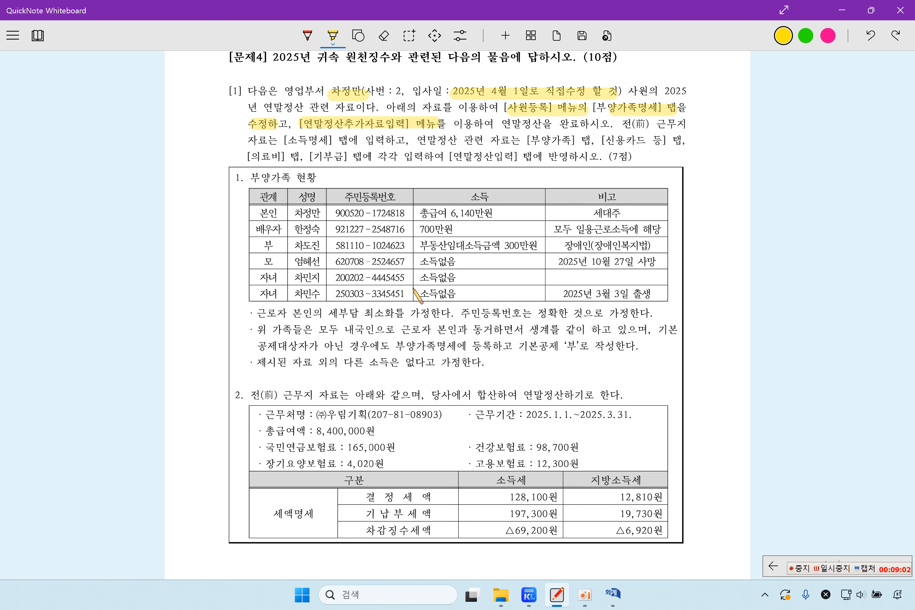
Switch to 케이렙 and open 사원등록 from the 근로소득관리 group of 원천징수.
left_click(529, 595)
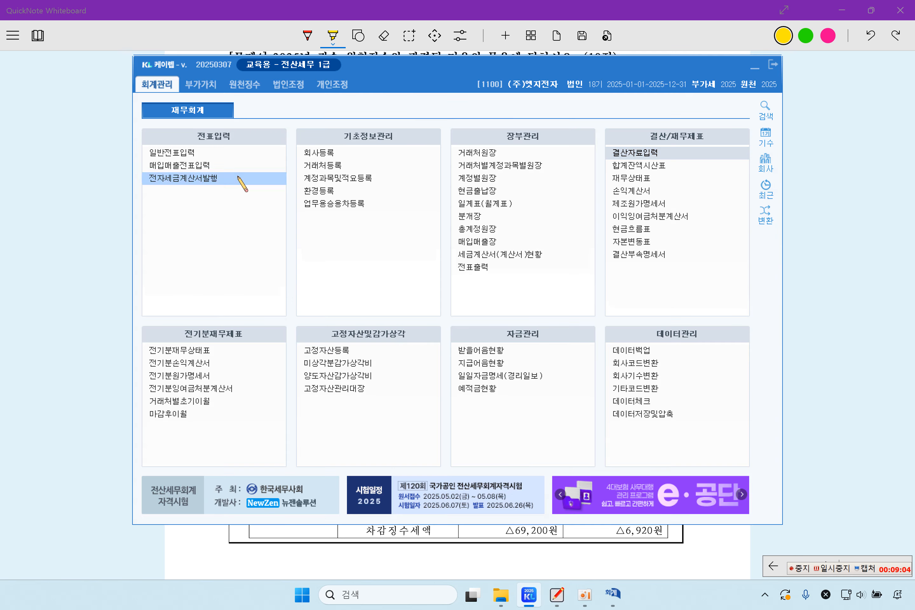
left_click(245, 85)
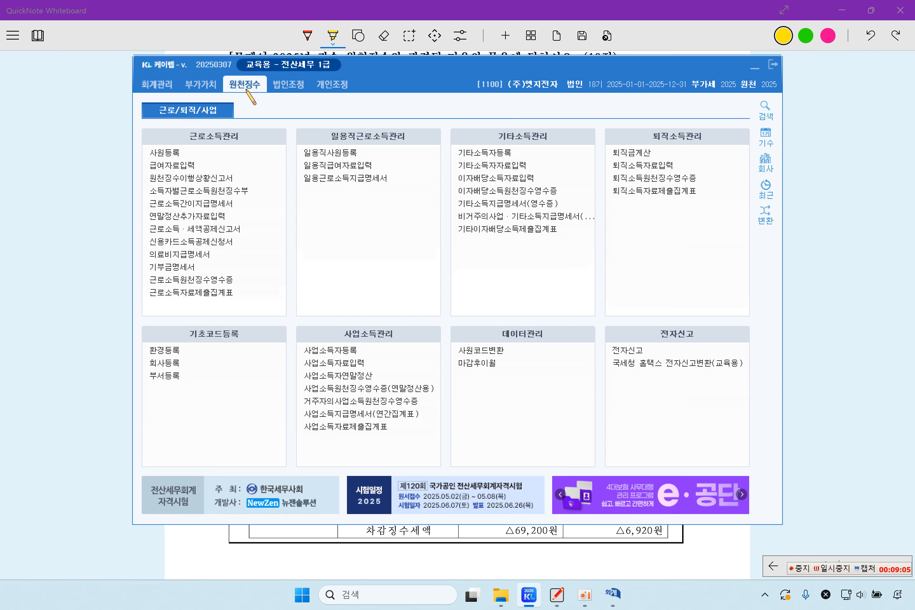
left_click(193, 152)
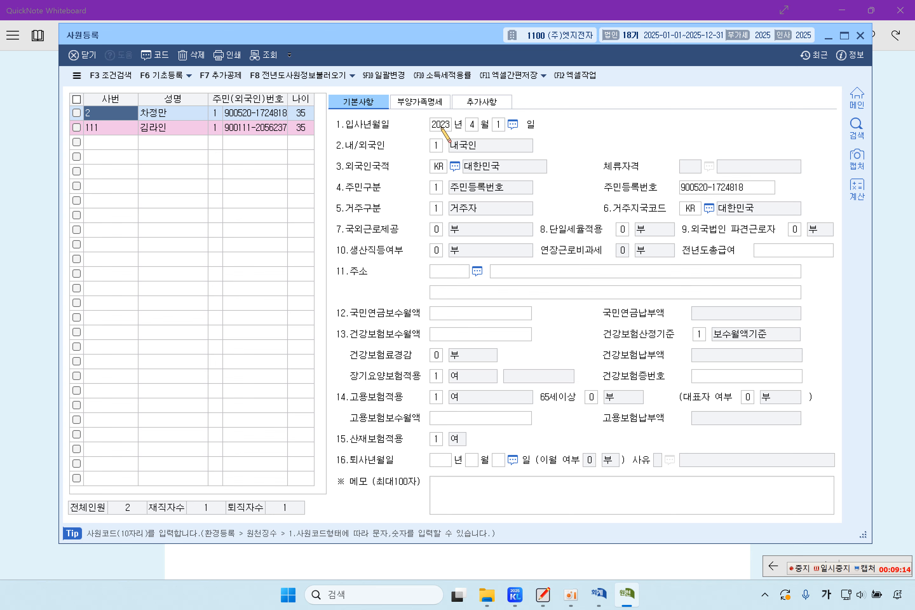
Set the year of the first listed employee's 입사년월일 to 2025 in 기본사항.
left_click(161, 113)
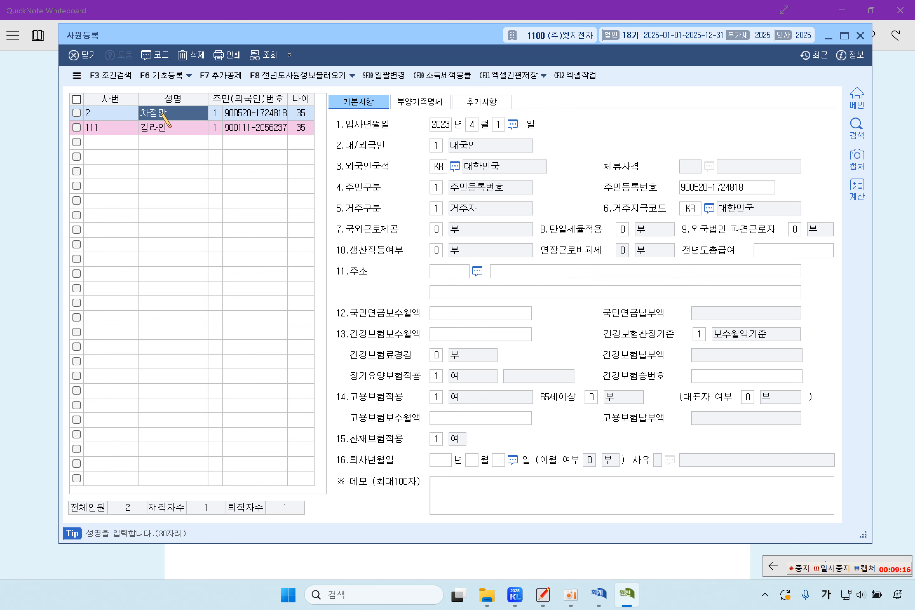
left_click(442, 126)
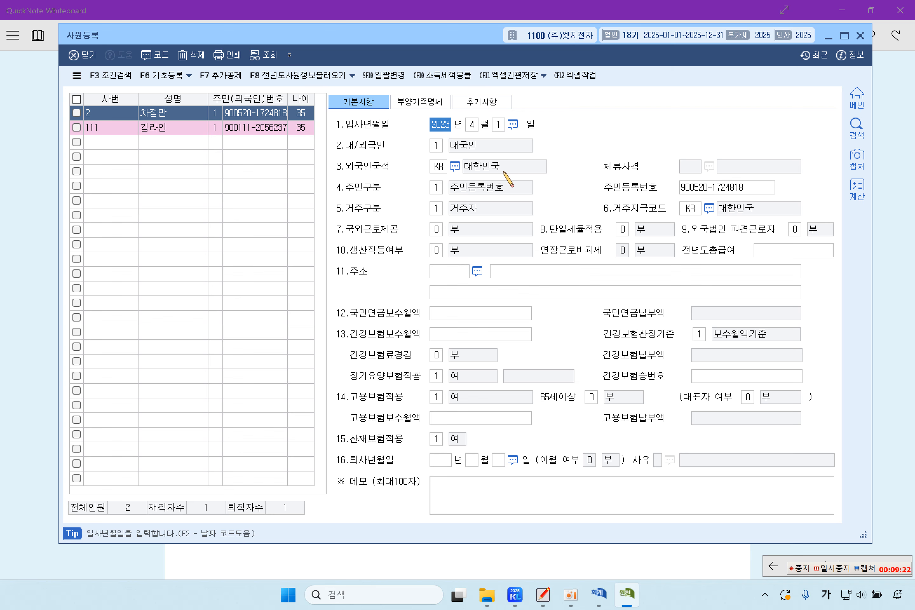
type("2025")
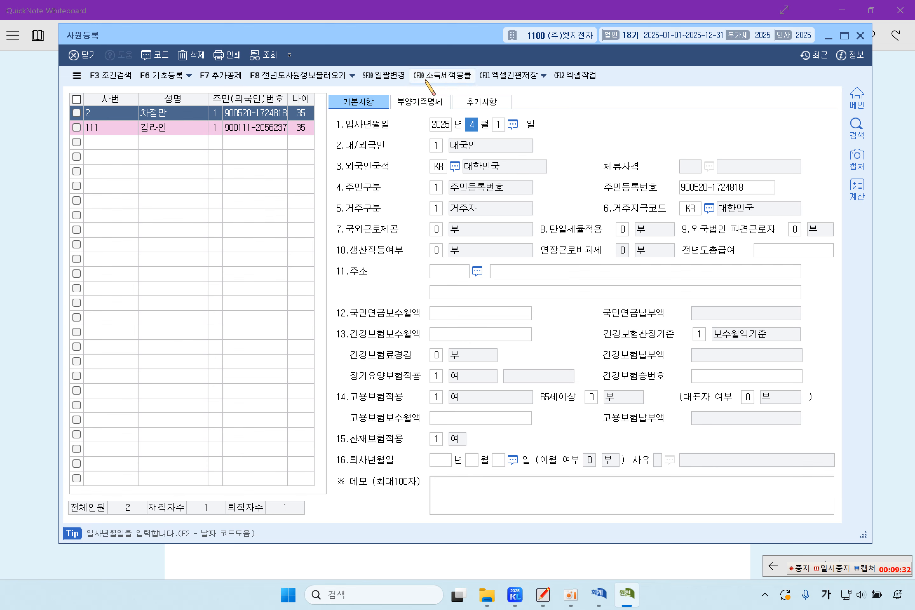
Open the employee's 부양가족명세 and go through the registered family members, ending on the spouse.
left_click(413, 101)
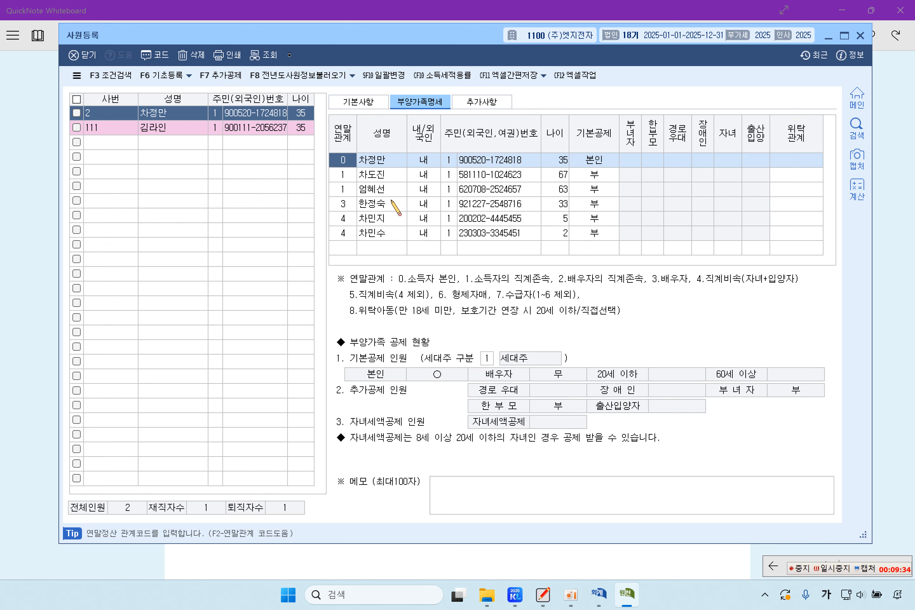
left_click(379, 180)
left_click(380, 193)
left_click(381, 209)
left_click(381, 221)
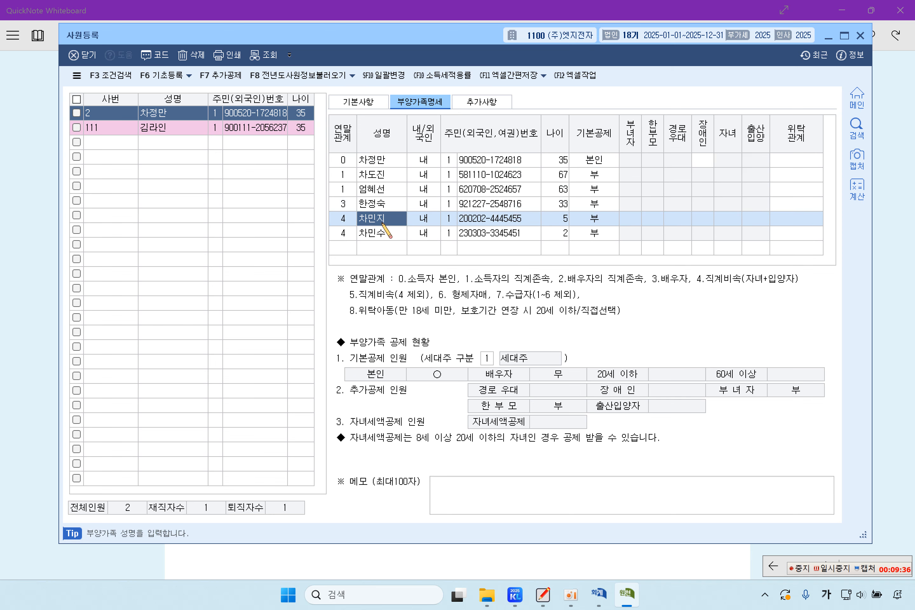
left_click(382, 236)
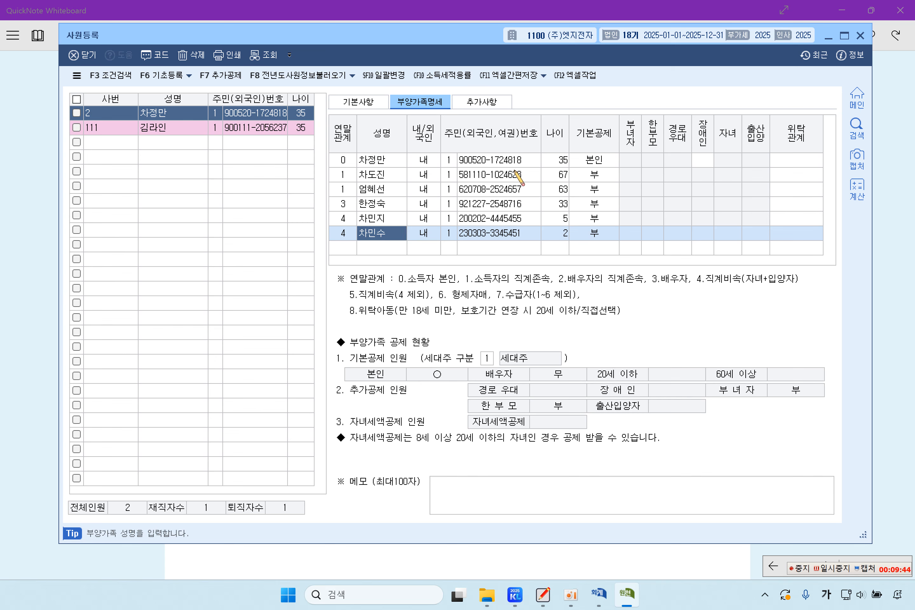
left_click(384, 165)
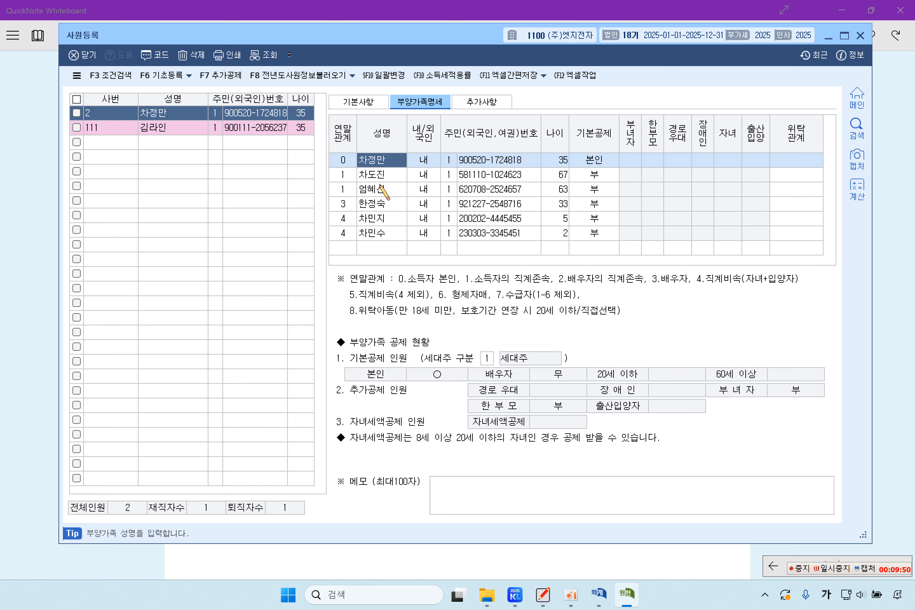
left_click(377, 208)
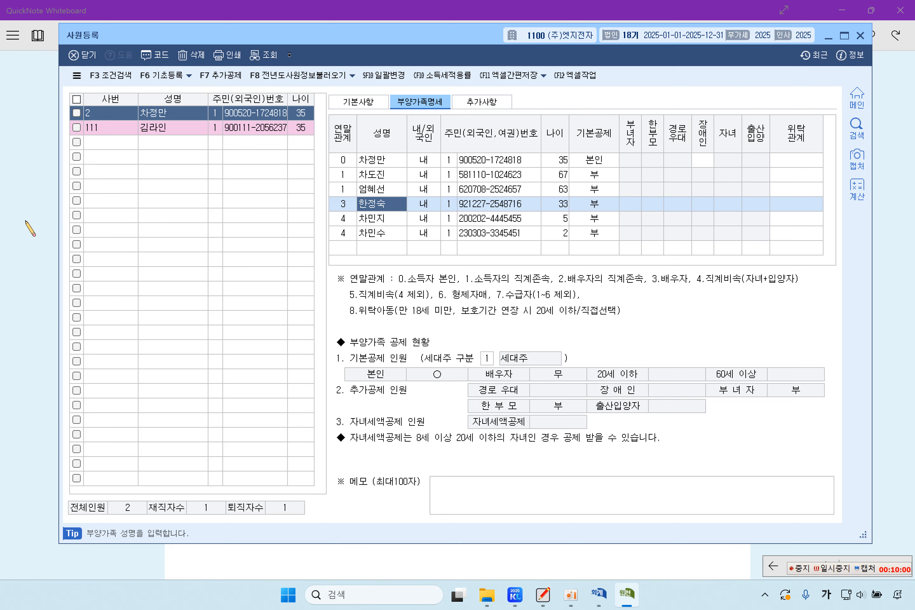
Return to QuickNote Whiteboard and highlight the spouse's 700만원 income and the remark 일용근로소득에 해당.
left_click(35, 235)
left_click_drag(418, 228, 453, 230)
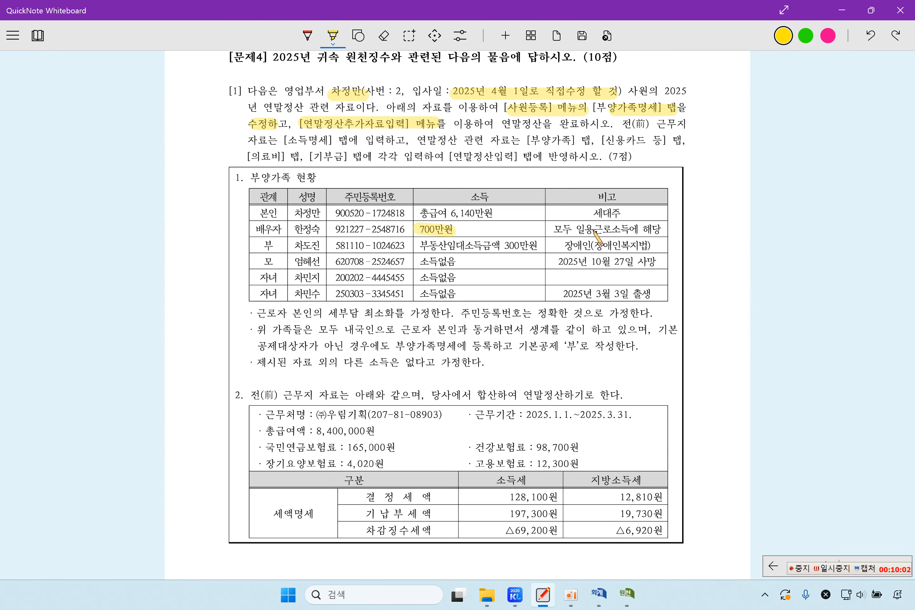
left_click_drag(570, 230, 660, 228)
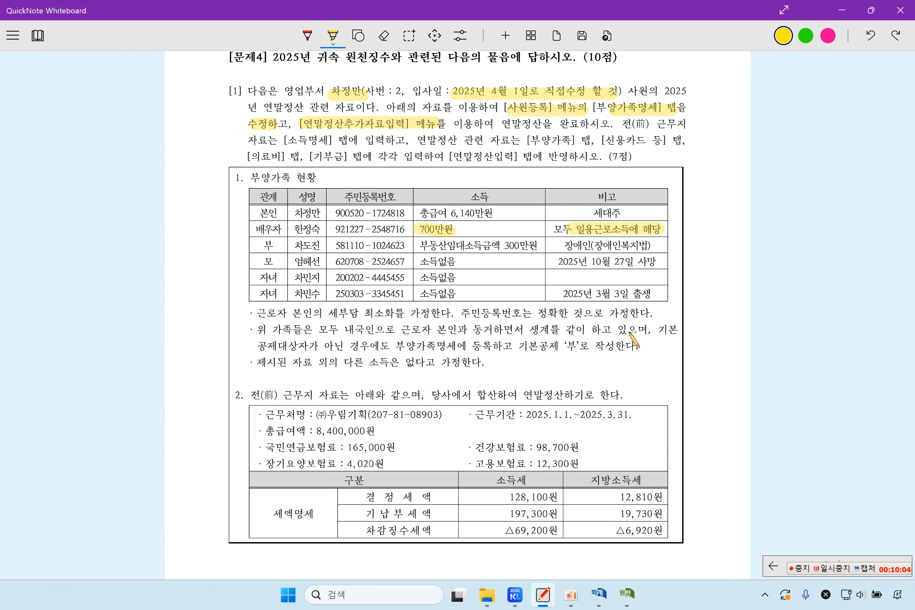
Return to 사원등록, set the spouse's 기본공제 to 배우자 in 부양가족명세, and select the father's row.
left_click(627, 591)
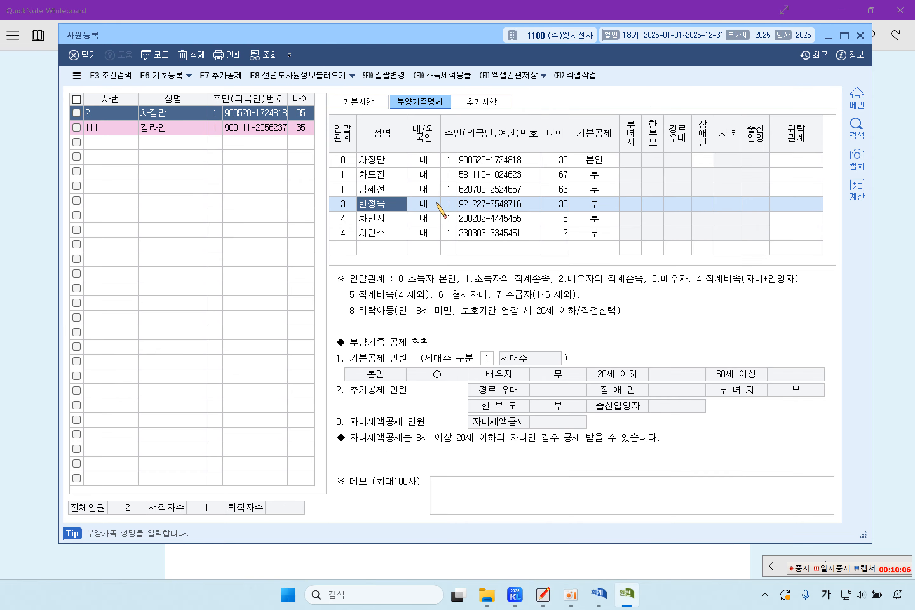
left_click(604, 208)
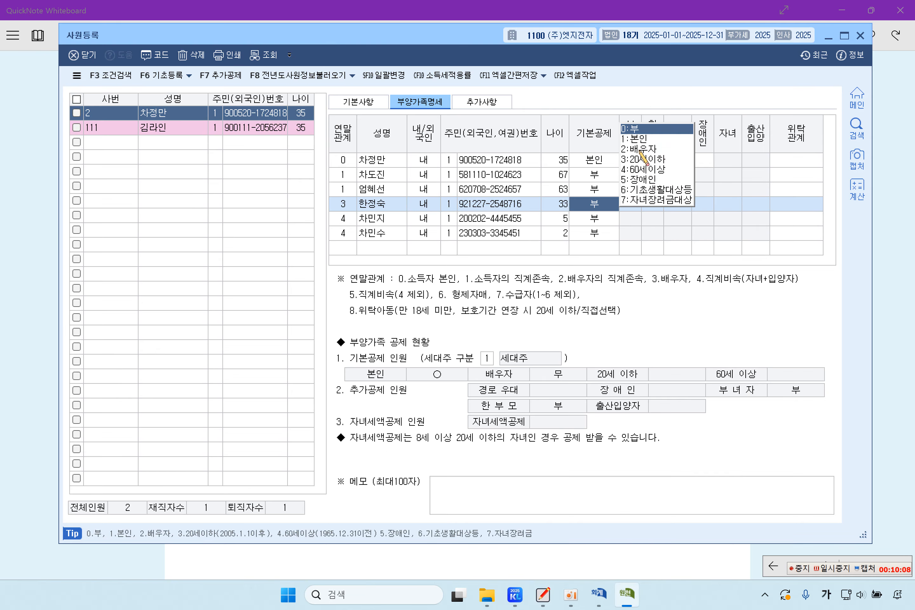
left_click(640, 152)
left_click(380, 204)
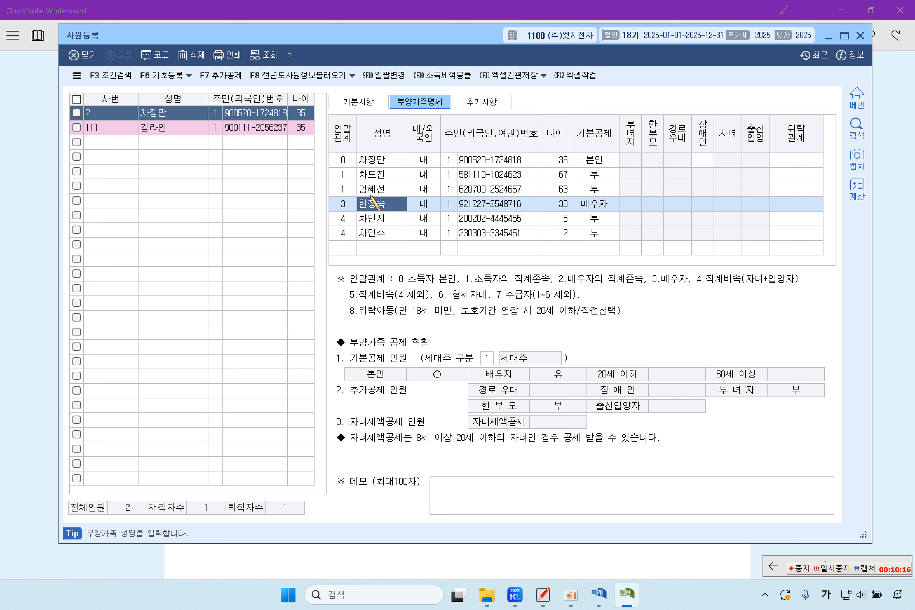
left_click(371, 175)
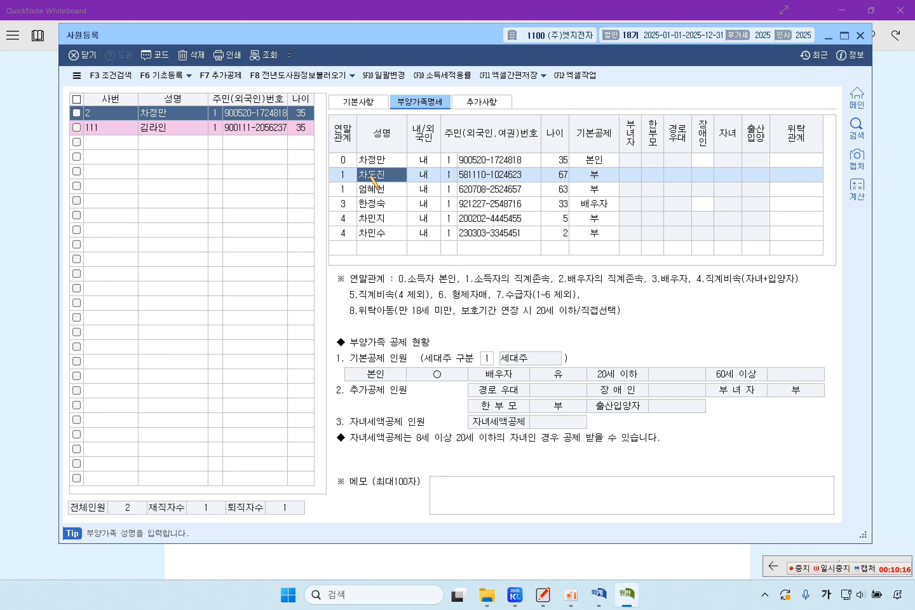
Switch to QuickNote Whiteboard and highlight the father's name, the 부동산임대소득금액 300만원 income and the remark 장애인.
left_click(44, 217)
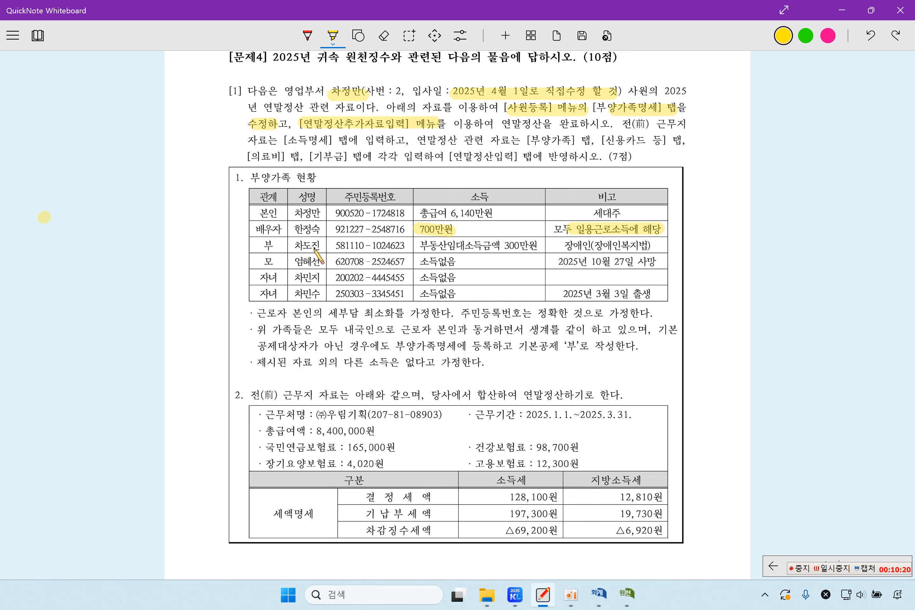
left_click_drag(293, 246, 319, 246)
left_click_drag(422, 247, 536, 246)
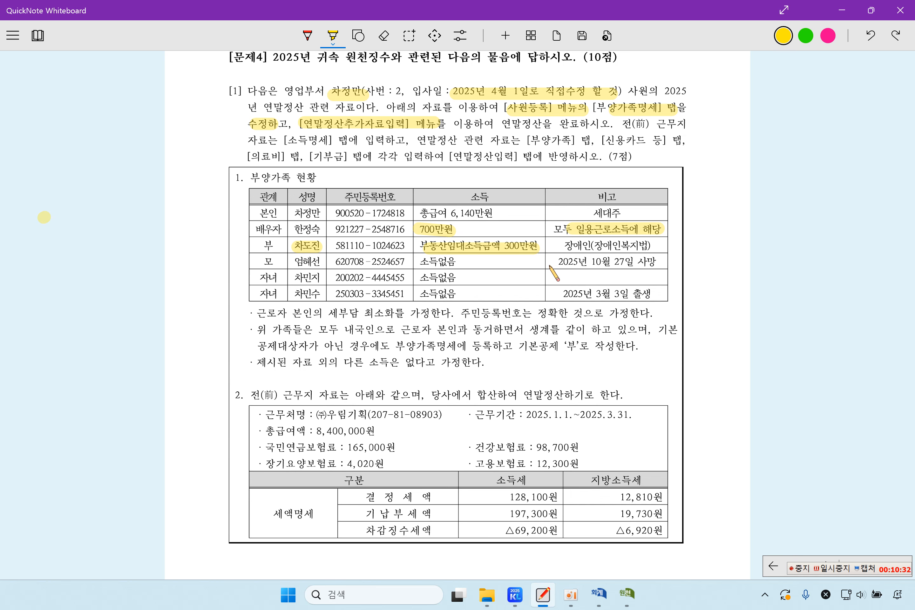
left_click_drag(565, 246, 592, 245)
Select the mother's row in 사원등록, return to QuickNote Whiteboard and highlight the mother's name, 소득없음 and 2025년 10월 27일 사망.
mouse_move(627, 595)
left_click(628, 557)
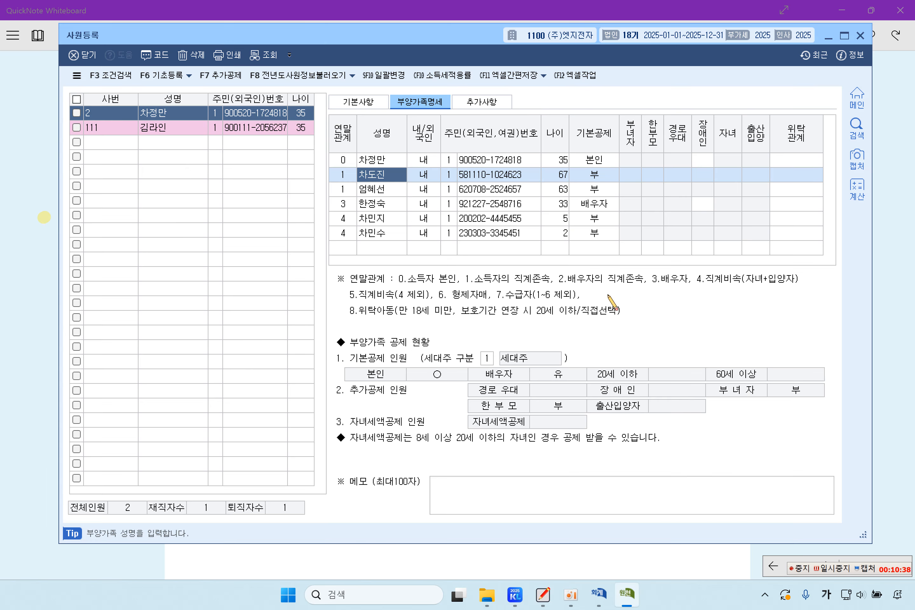
left_click(386, 193)
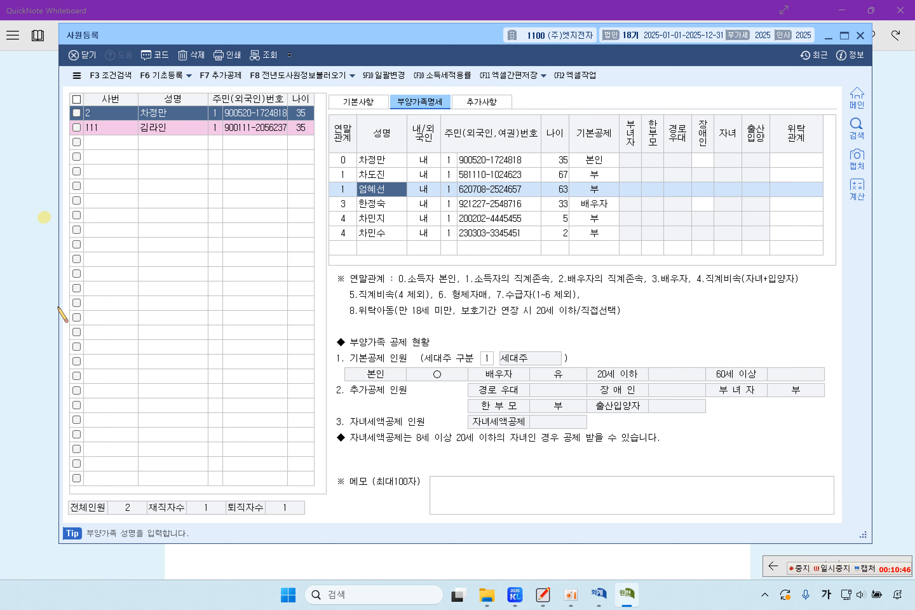
left_click(51, 326)
left_click_drag(291, 262, 331, 262)
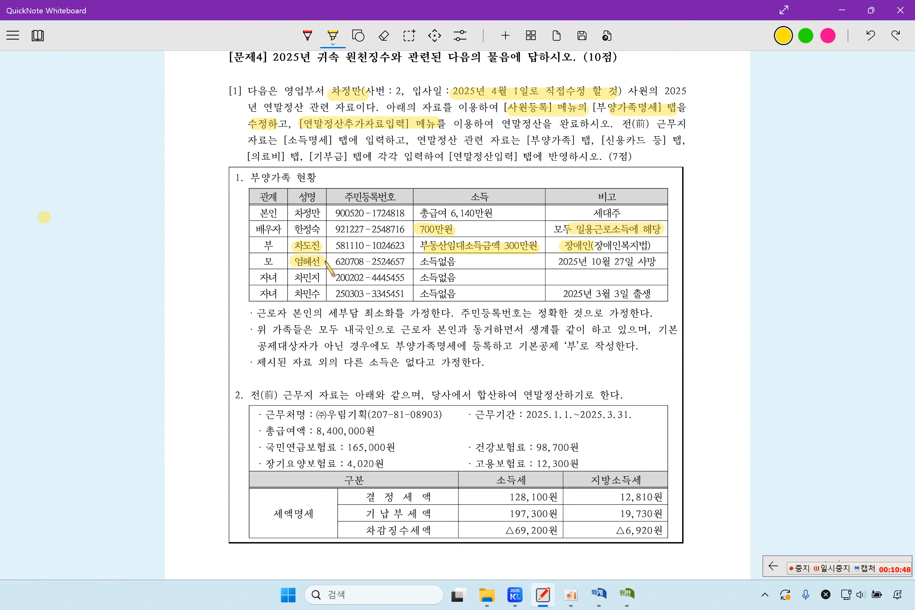
left_click_drag(421, 262, 456, 262)
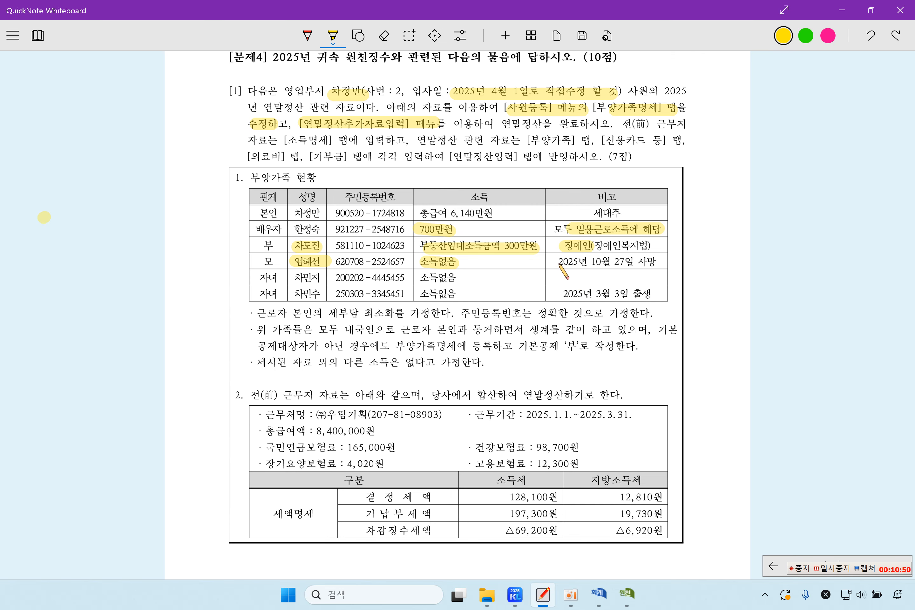
left_click_drag(555, 261, 655, 262)
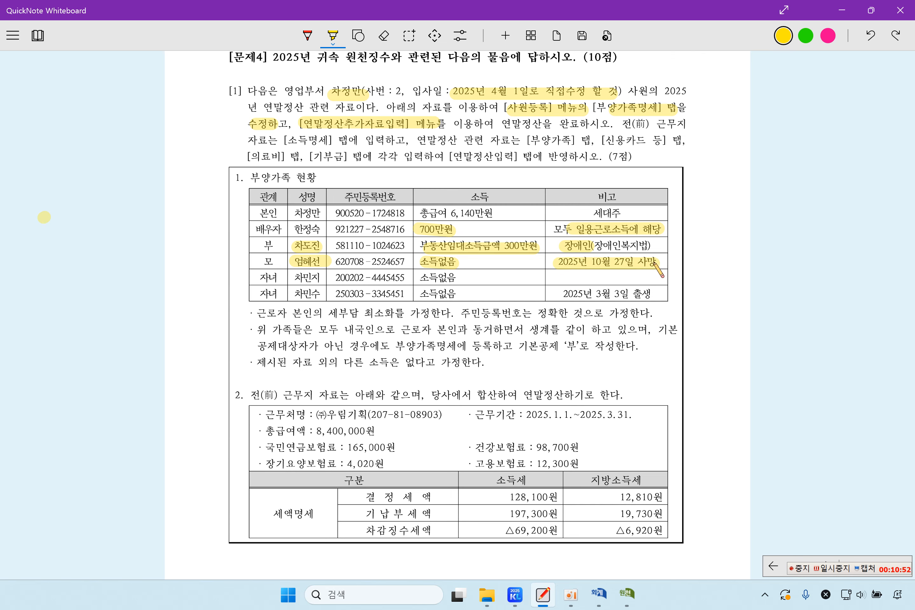
Return to 사원등록 and set the mother's 기본공제 to 60세이상 in 부양가족명세.
left_click(631, 592)
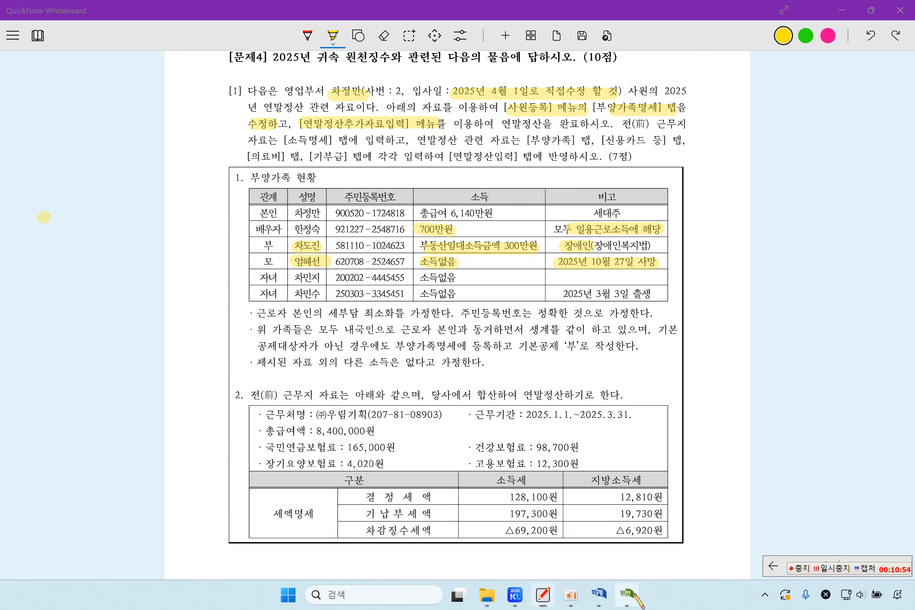
left_click(594, 189)
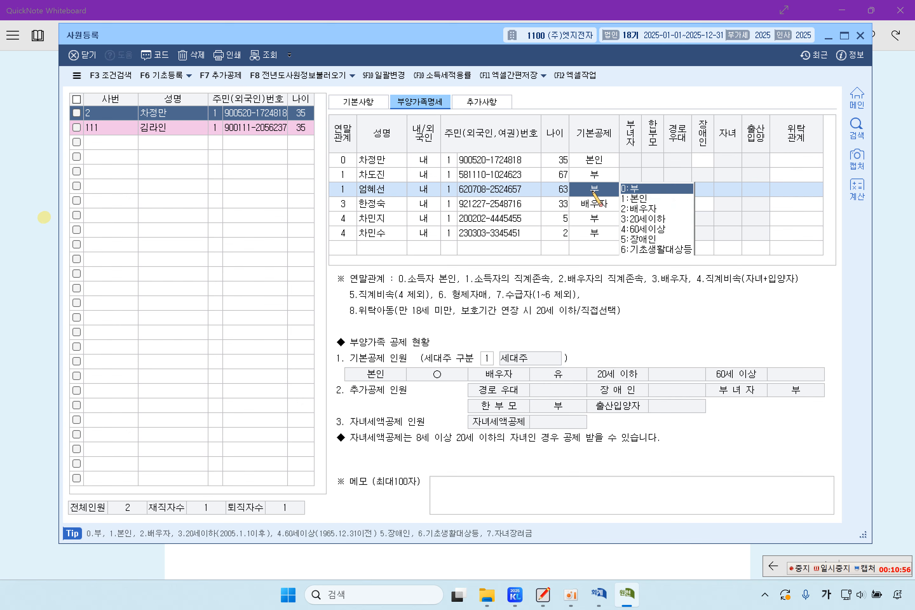
left_click(659, 229)
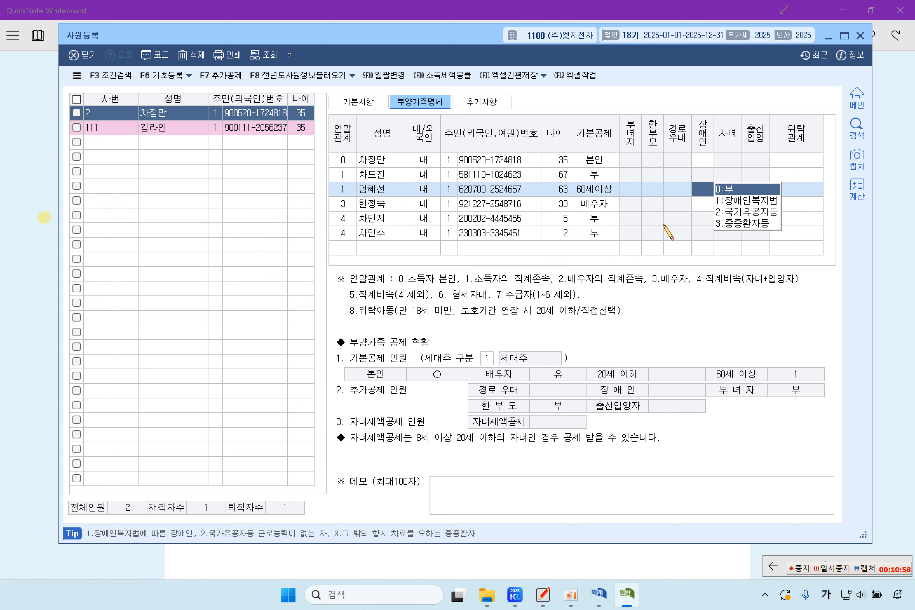
left_click(831, 569)
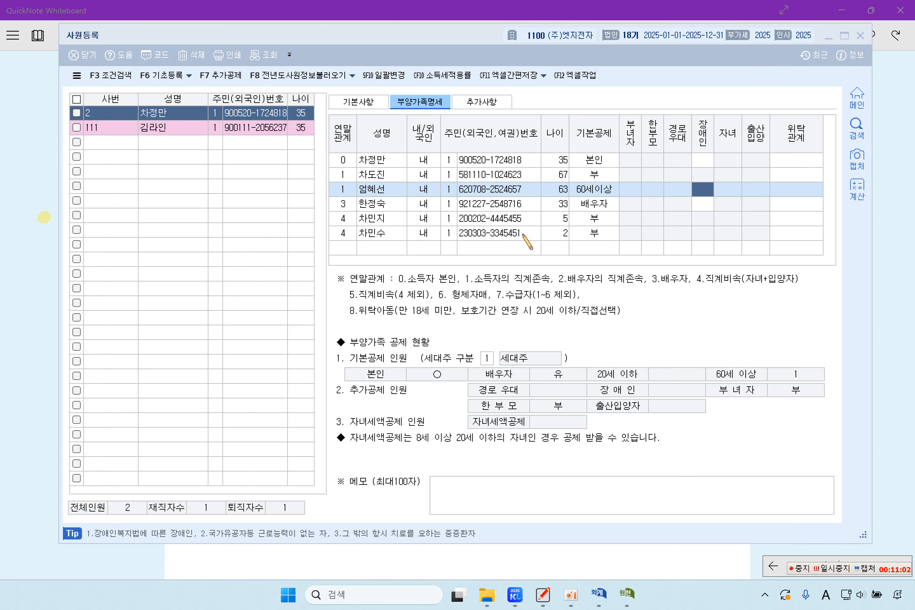
left_click(379, 191)
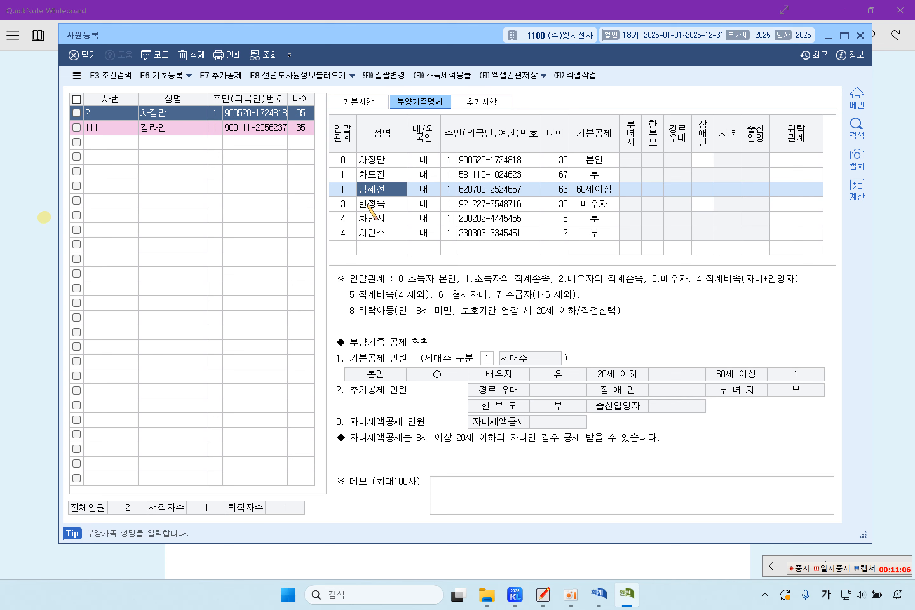
Switch to QuickNote Whiteboard and highlight both children's relationship, names and 소득없음, plus the younger child's birth remark.
left_click(27, 210)
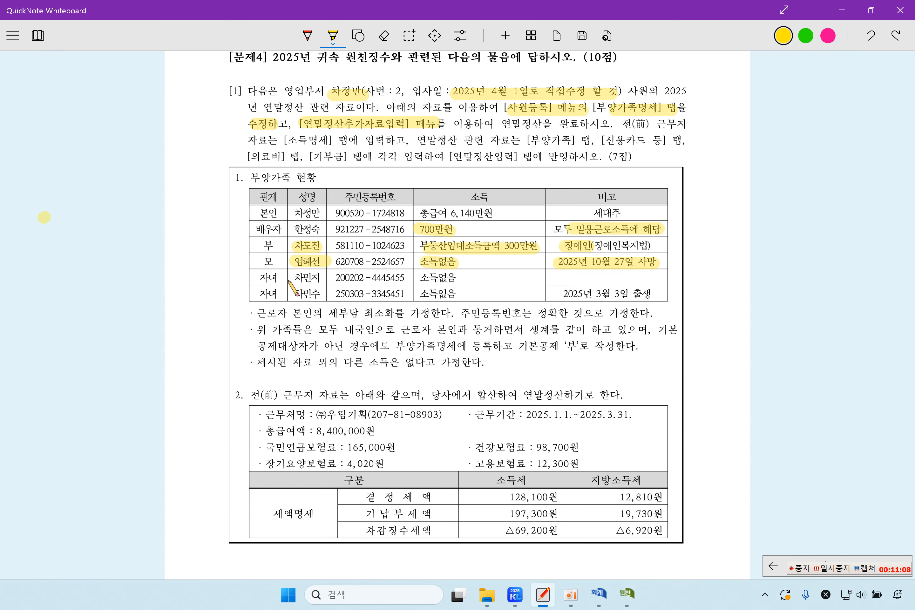
left_click_drag(264, 277, 318, 277)
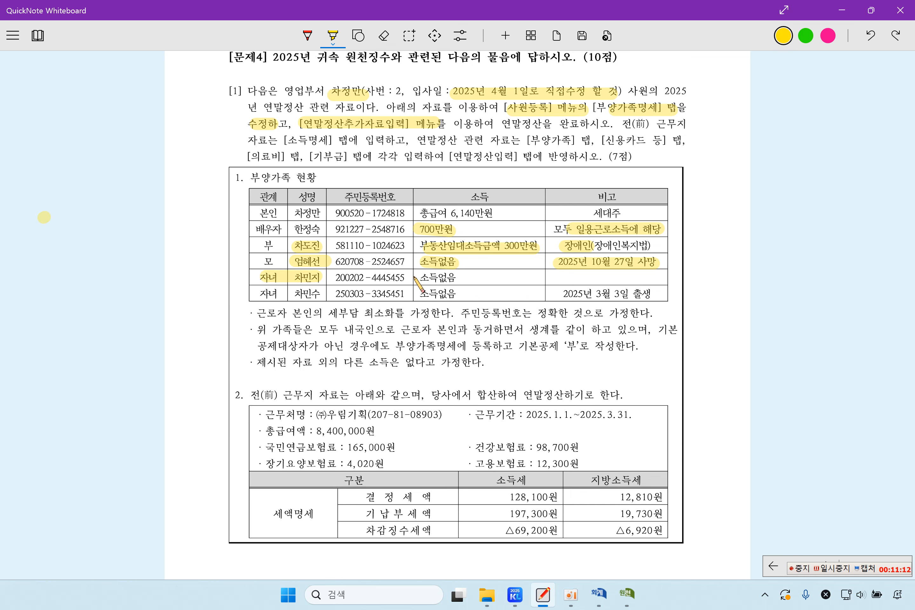
left_click_drag(414, 277, 453, 277)
left_click_drag(254, 293, 321, 293)
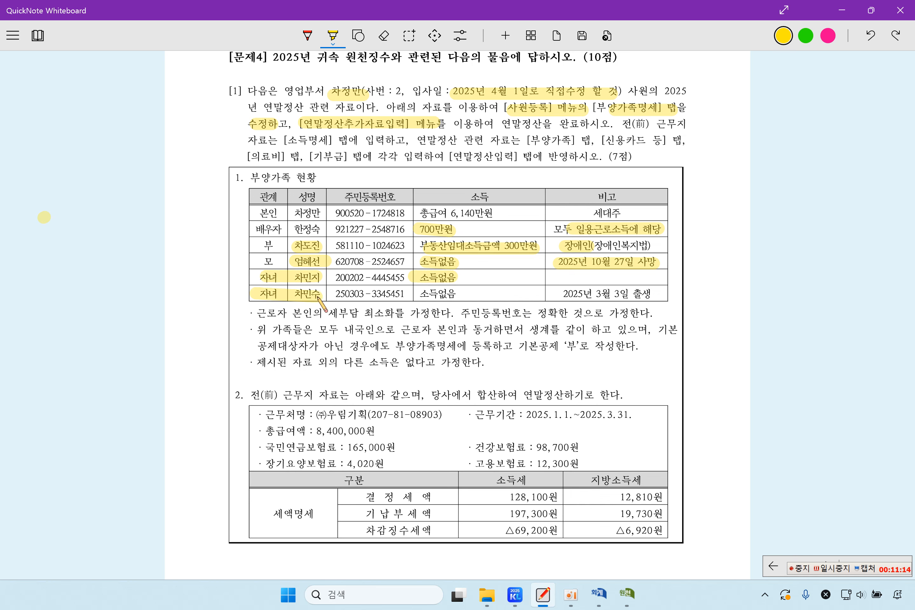
left_click_drag(422, 294, 460, 295)
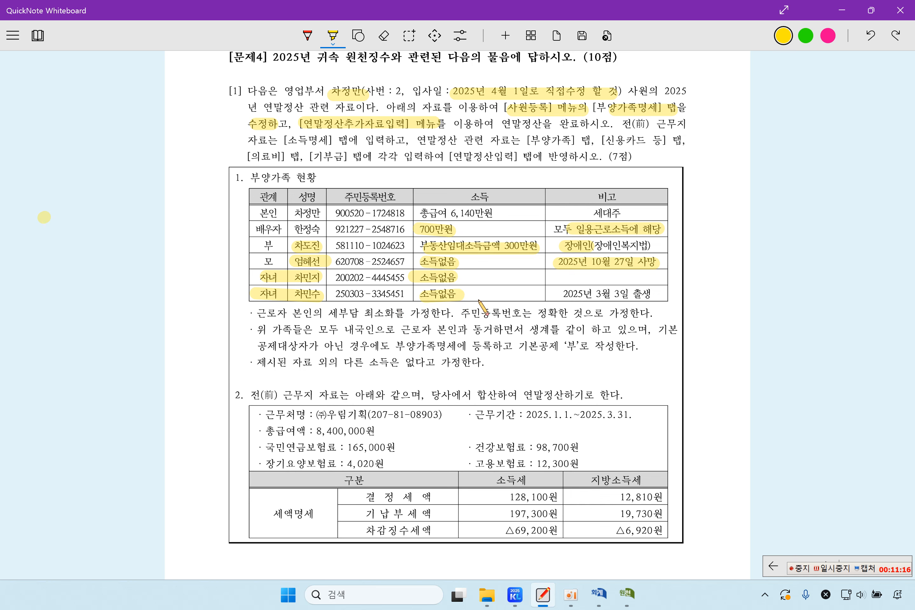
left_click_drag(565, 297, 638, 298)
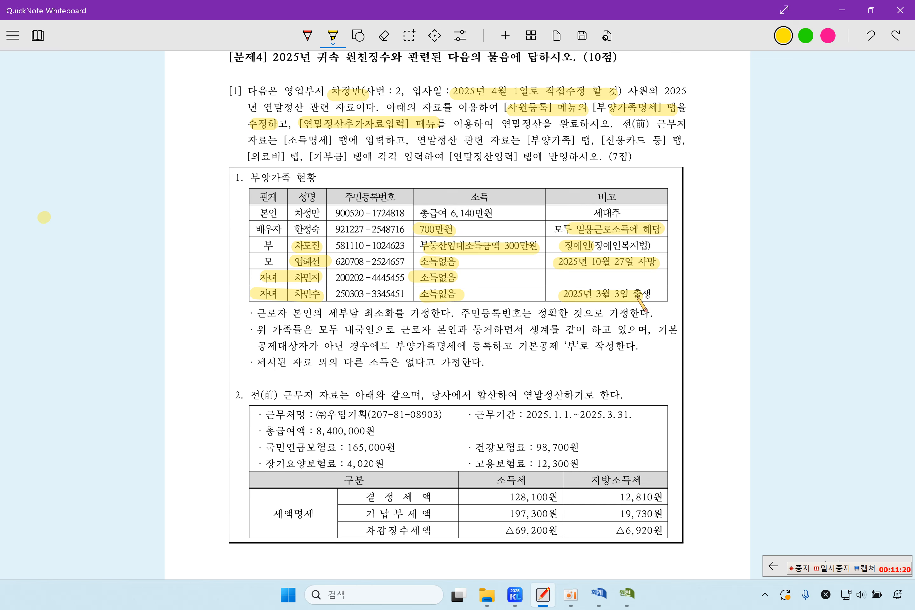
Check 부양가족명세 in 사원등록, return to QuickNote Whiteboard and highlight the assumption 주민등록번호는 정확한 것으로 가정.
left_click(627, 594)
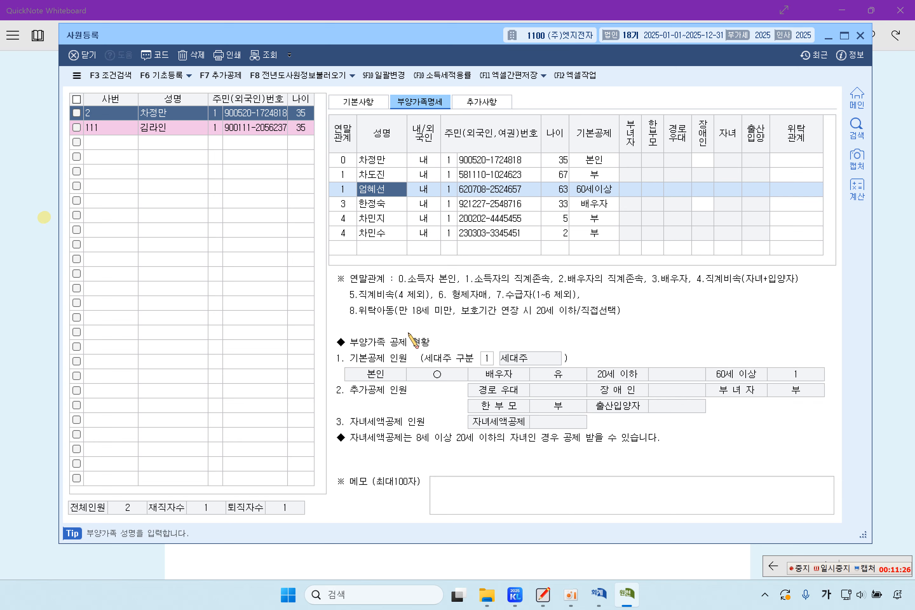
left_click(20, 258)
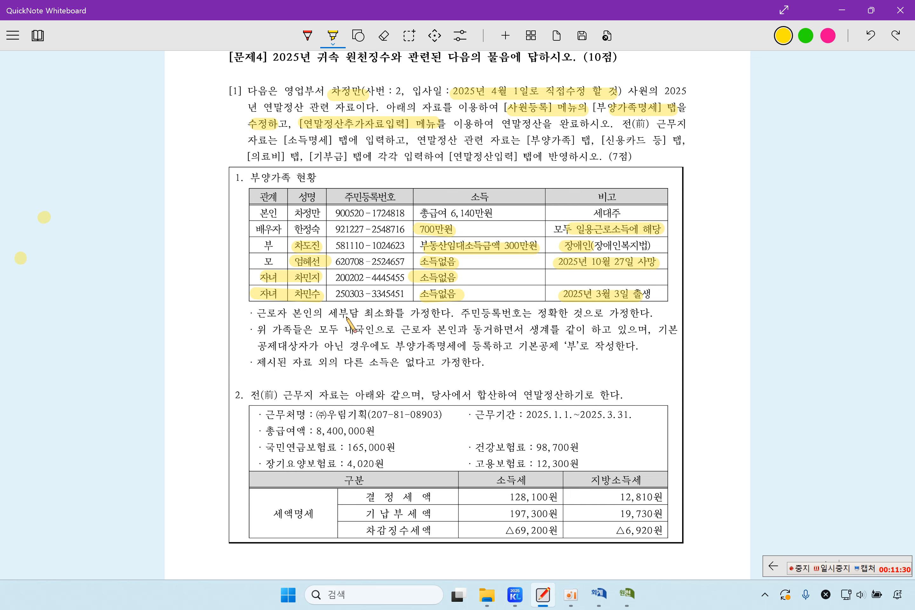
left_click(466, 316)
left_click_drag(466, 315, 620, 317)
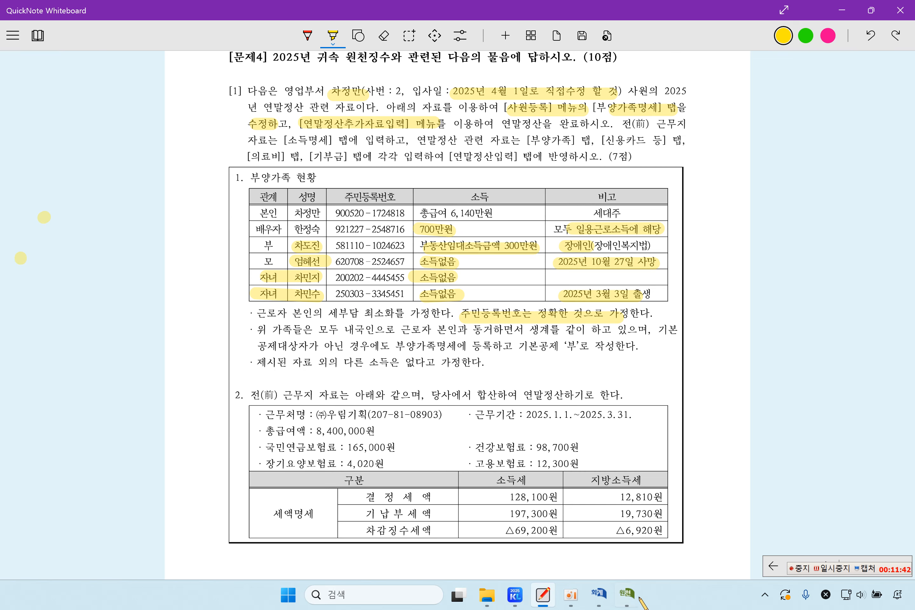
Return to 사원등록 and correct the younger child's 주민등록번호 in 부양가족명세 to match the problem sheet.
left_click(630, 595)
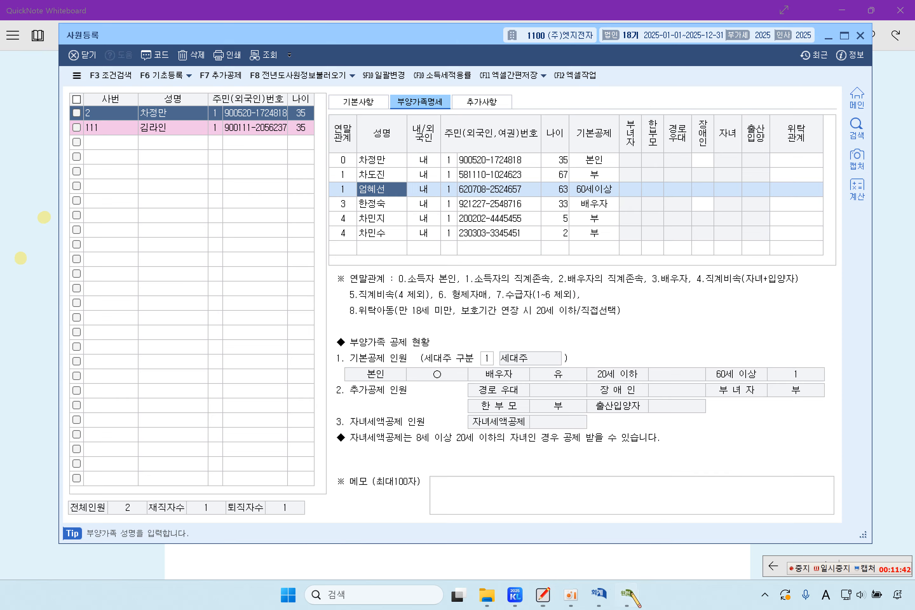
left_click(497, 222)
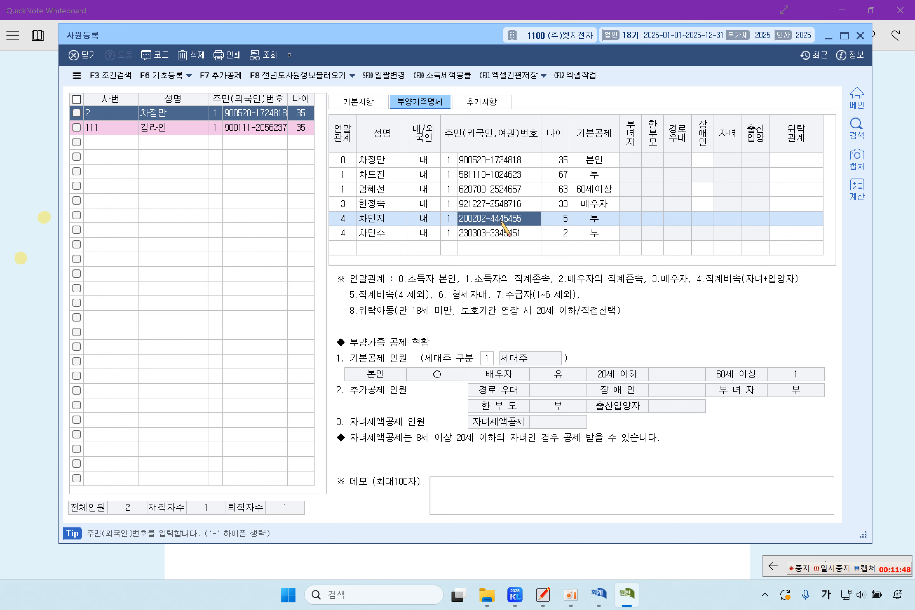
left_click(498, 235)
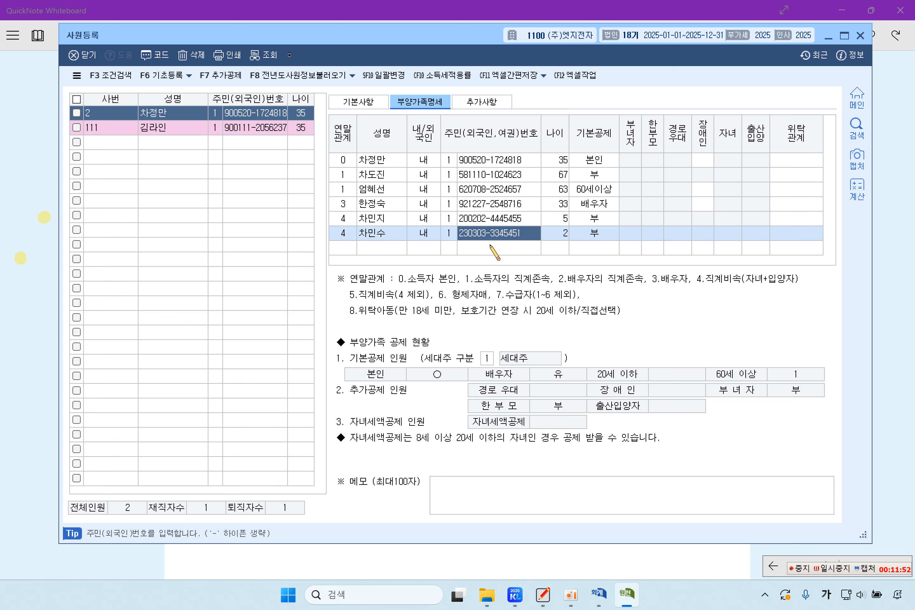
type("2")
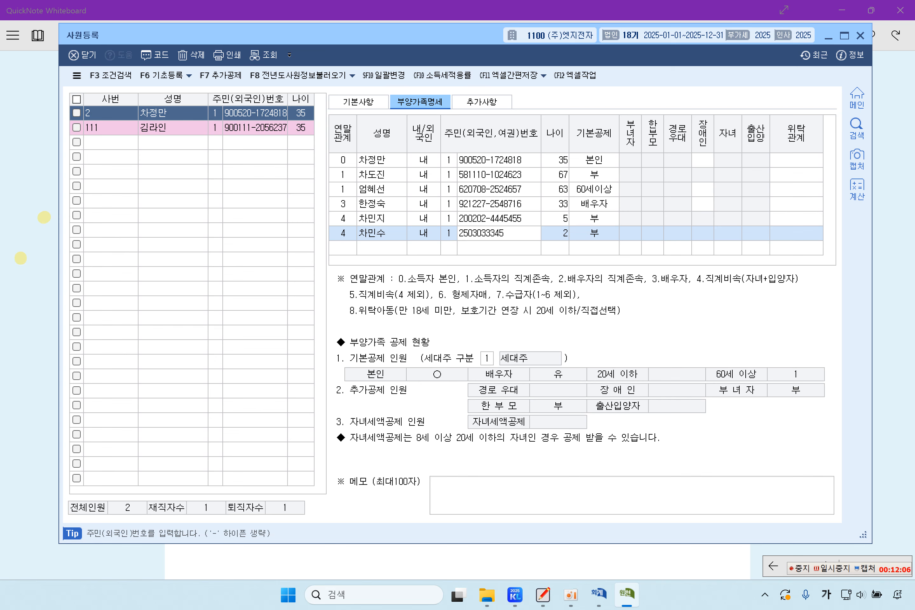
key("Return")
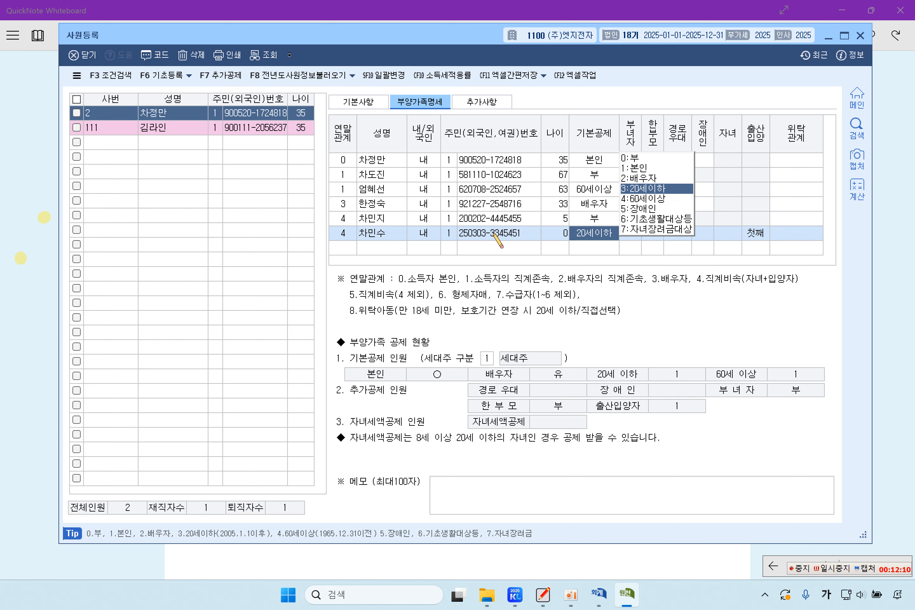
Set the younger child's 기본공제 to 부 and check the corrected 주민등록번호 against the problem sheet in QuickNote Whiteboard.
left_click(497, 233)
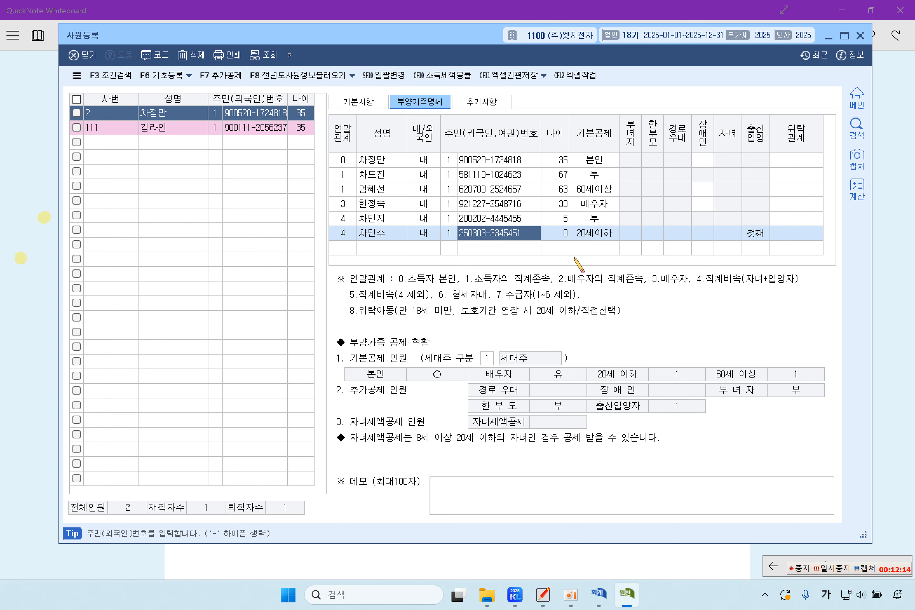
left_click(575, 236)
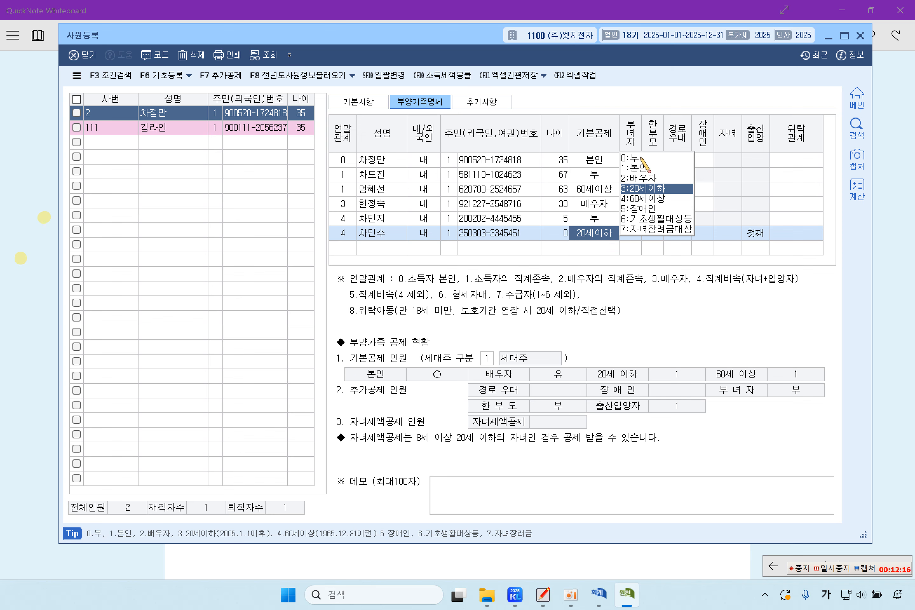
left_click(638, 158)
left_click(489, 237)
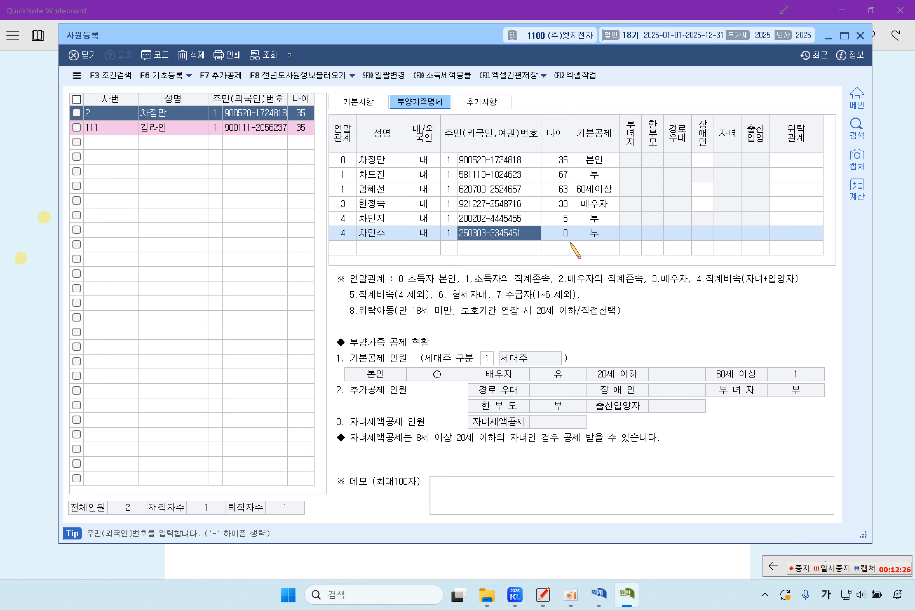
left_click(34, 301)
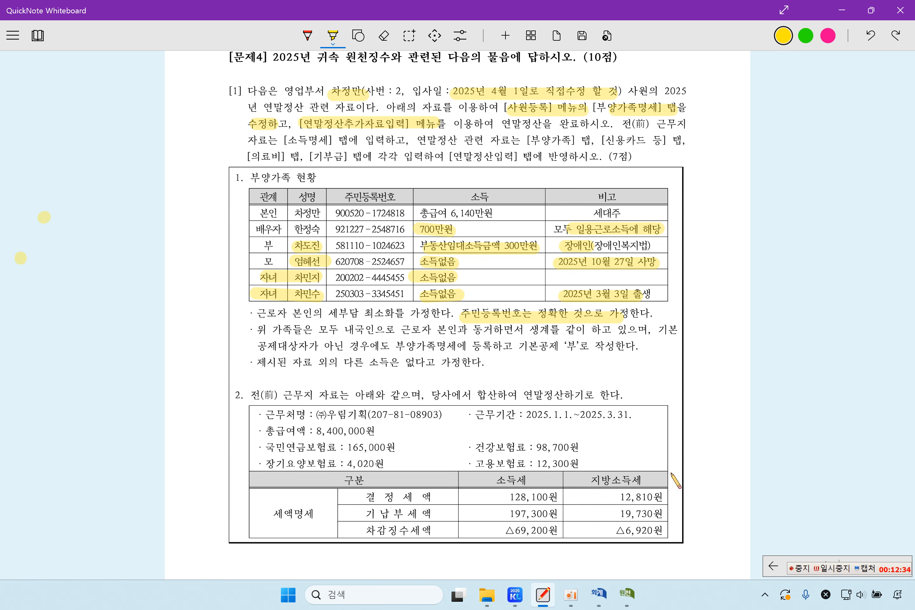
left_click(638, 609)
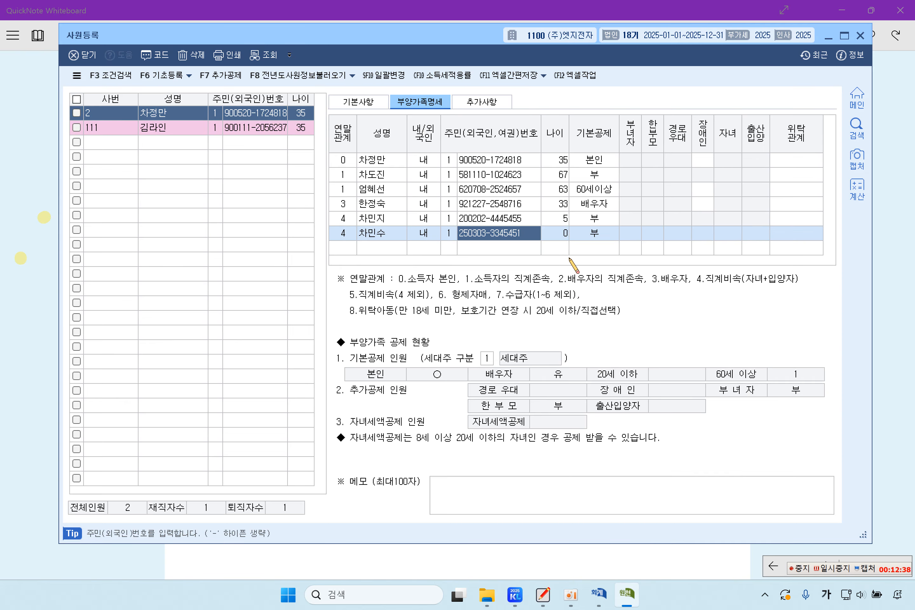
Set 기본공제 to 20세이하 for both children in 부양가족명세.
left_click(602, 227)
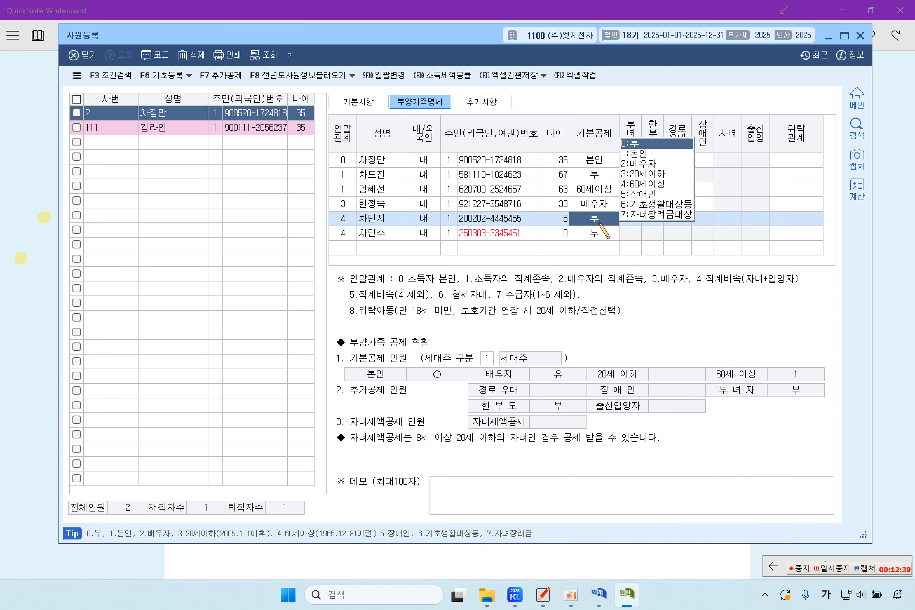
left_click(650, 178)
left_click(601, 233)
left_click(644, 190)
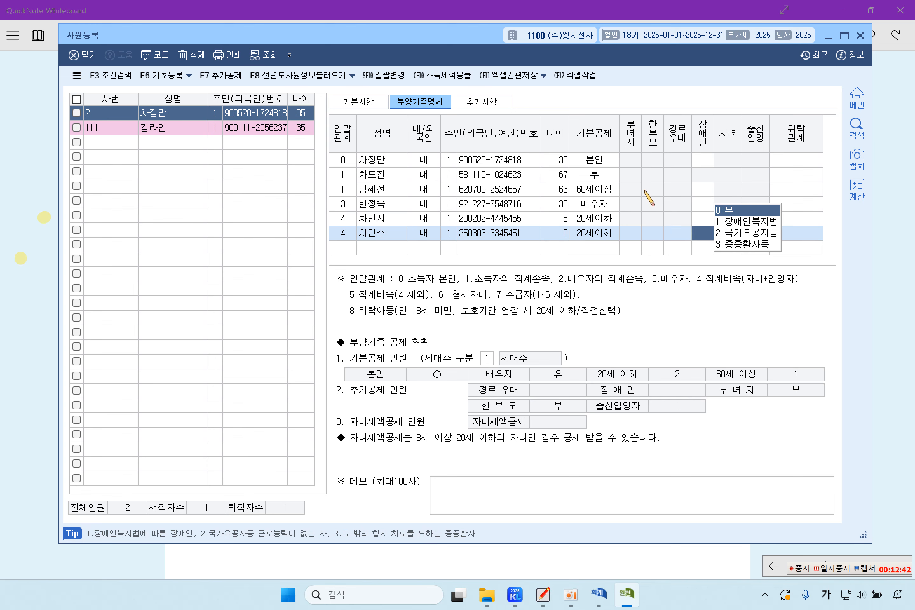
Compare the two children's 주민등록번호 entries and examine the younger child's 출산입양 classification.
left_click(386, 237)
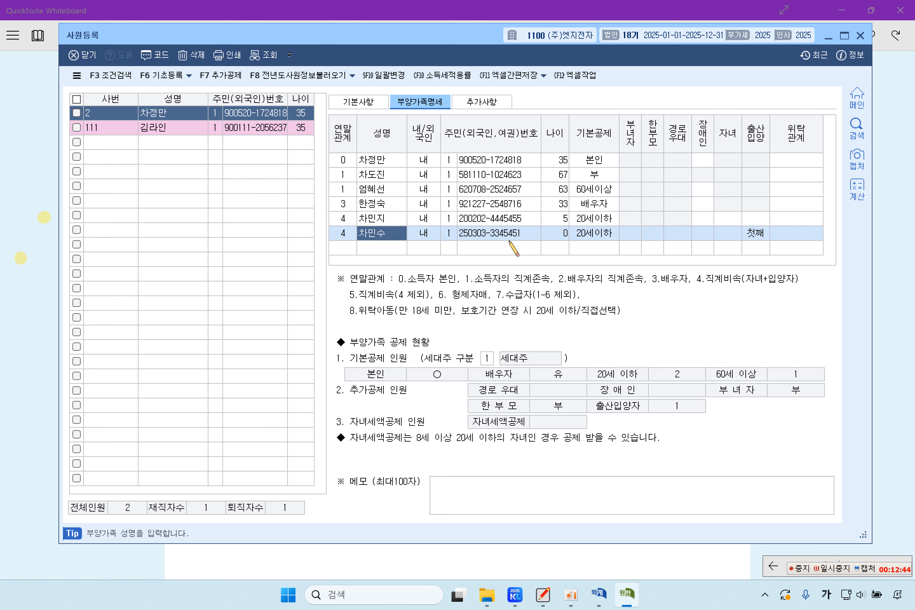
left_click(497, 218)
left_click(510, 231)
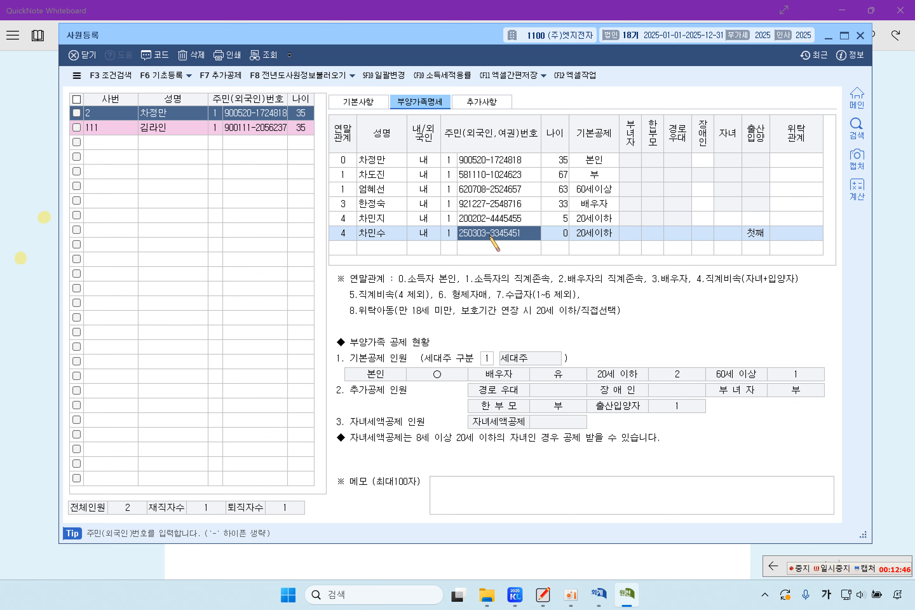
left_click(479, 223)
left_click(496, 233)
left_click(505, 219)
left_click(497, 234)
left_click(512, 223)
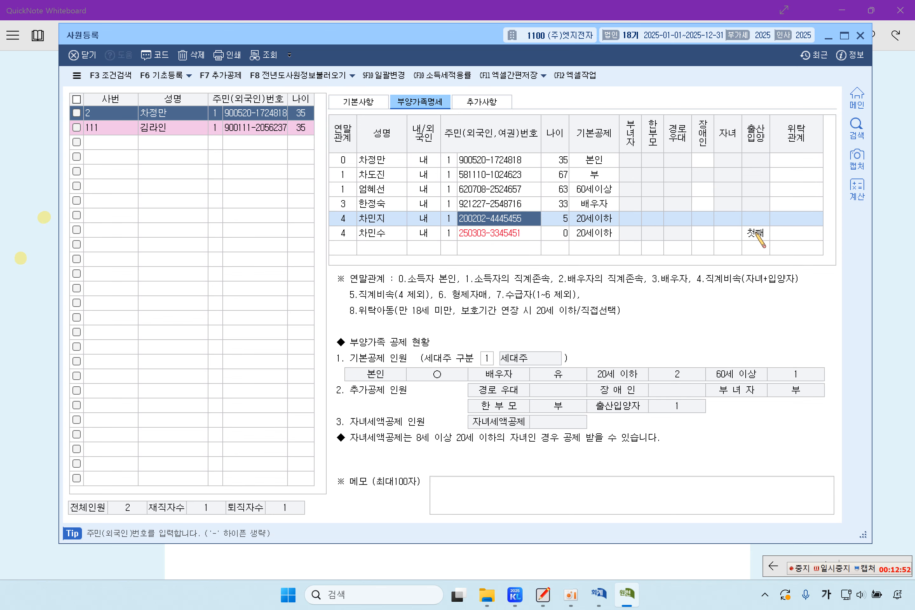
Set the younger child's 출산입양 to 둘째 in 부양가족명세 and recheck both children's 주민등록번호 entries.
left_click(491, 235)
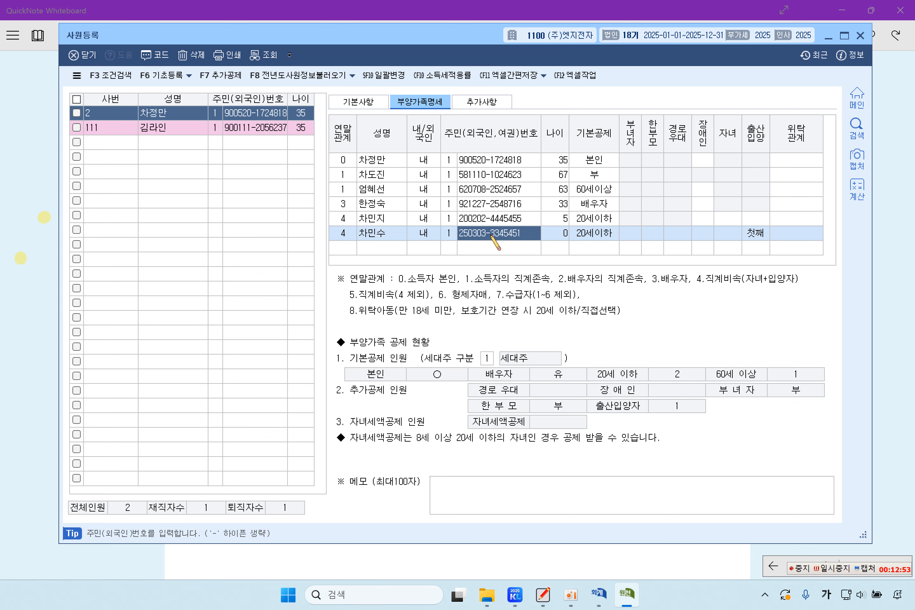
left_click(496, 220)
left_click(497, 232)
left_click(766, 237)
left_click(774, 233)
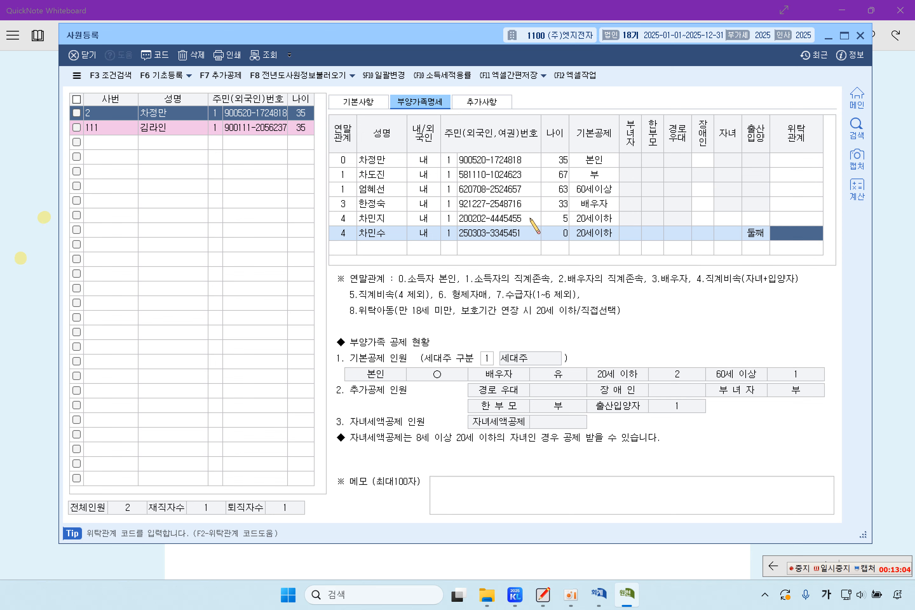
left_click(497, 231)
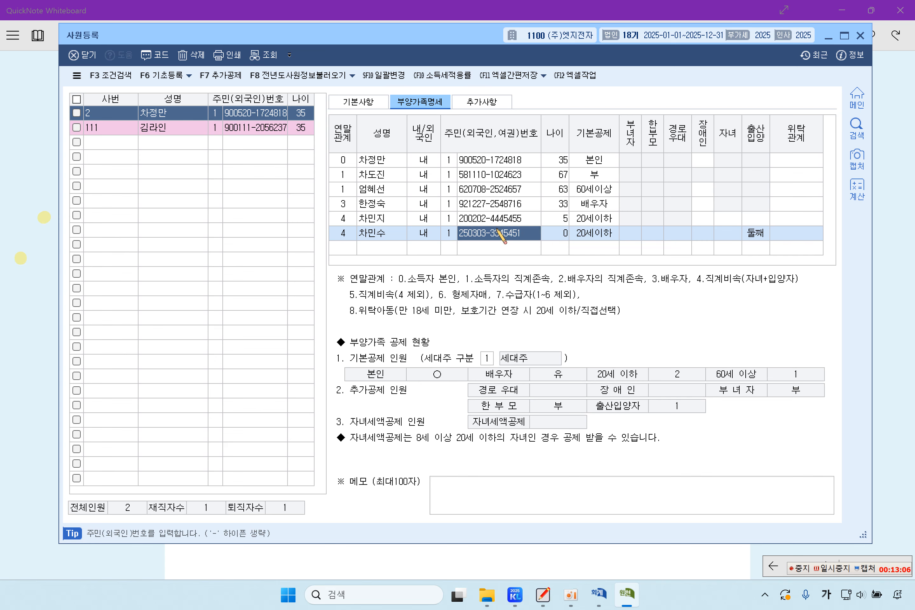
left_click(497, 222)
left_click(497, 233)
Close 사원등록, move to section 2 of the problem sheet, and open 연말정산추가자료입력 in 케이렙.
left_click(861, 35)
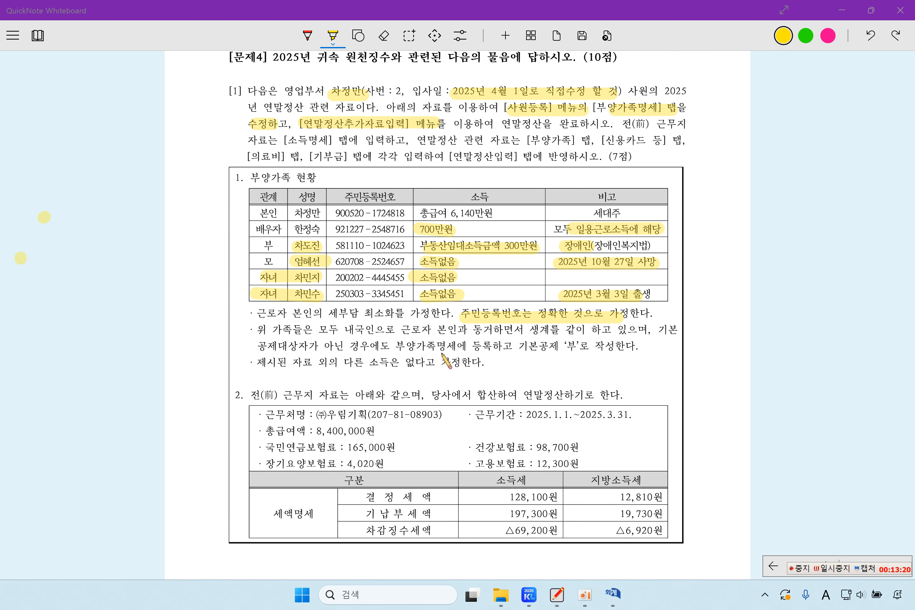
scroll(453, 380, "down", 3)
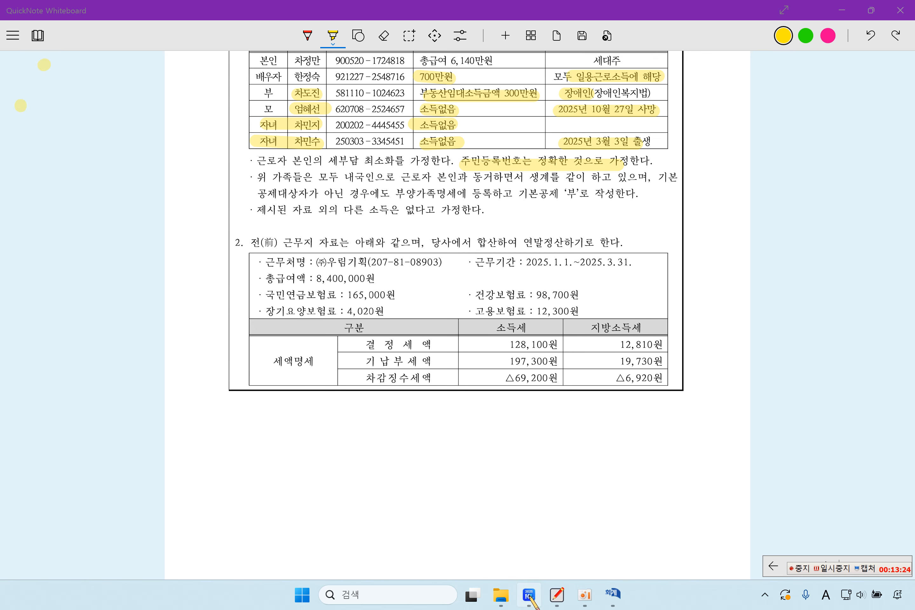
left_click(530, 595)
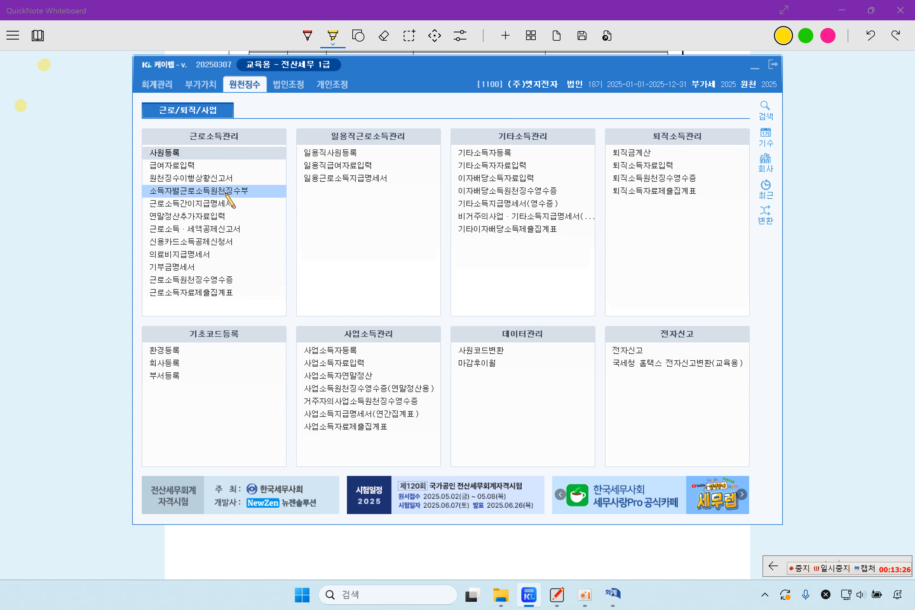
left_click(220, 216)
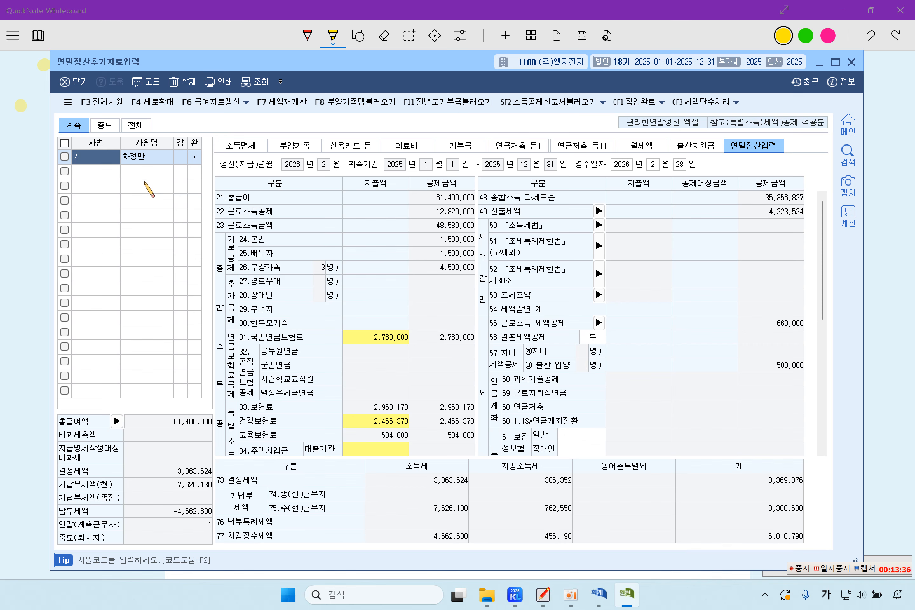
Delete the employee's stored settlement record, reload employee 2 through 사원코드도움, and review the updated 부양가족 list.
key("F5")
left_click(435, 341)
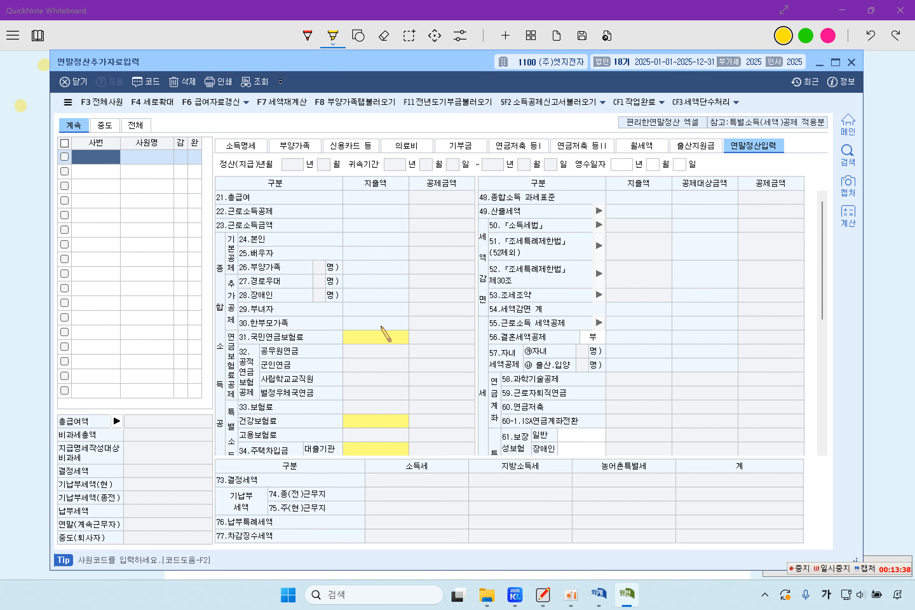
key("F2")
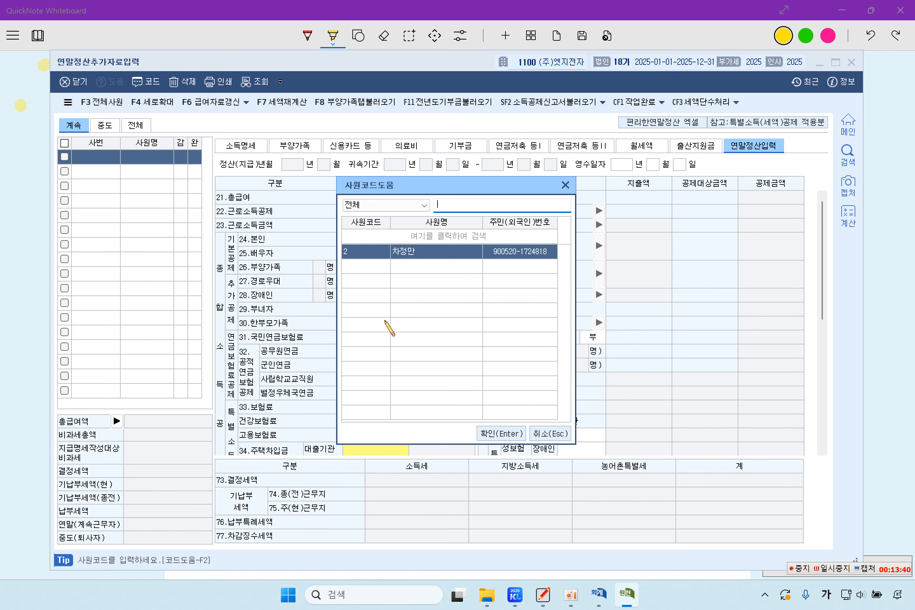
double_click(407, 252)
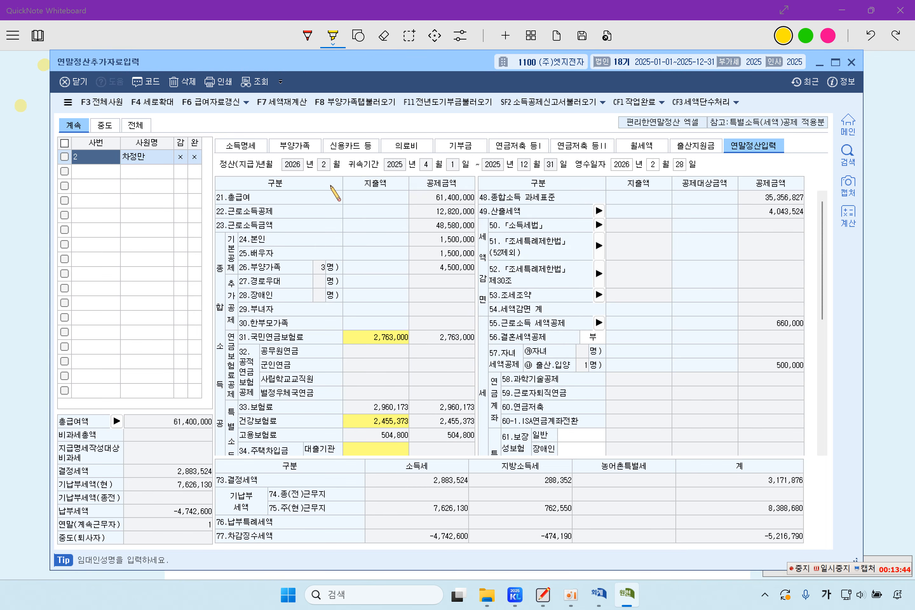
left_click(300, 146)
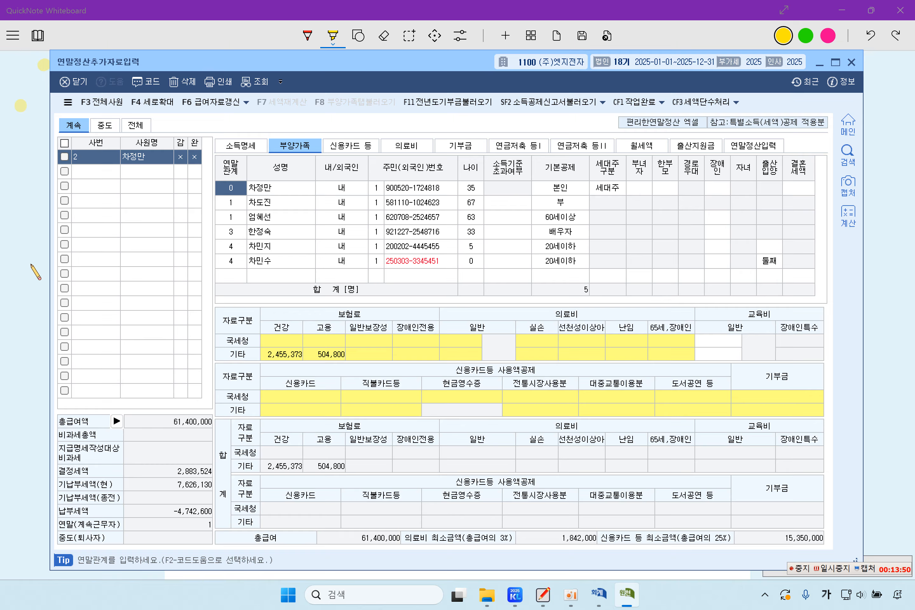
Highlight 근무지 in section 2 of the problem sheet in QuickNote Whiteboard, and close the leftover 일반전표입력 window.
left_click(39, 280)
left_click_drag(281, 244, 328, 244)
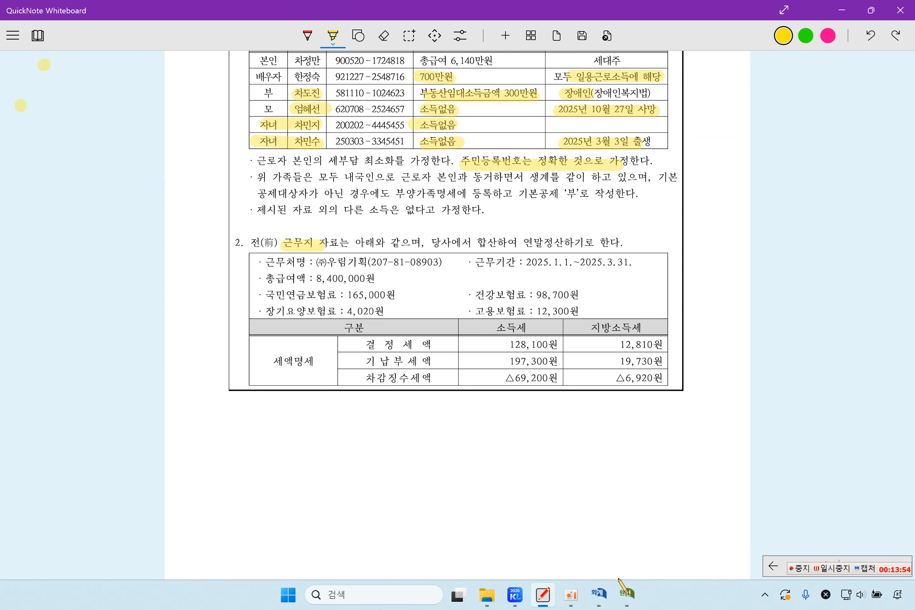
left_click(604, 549)
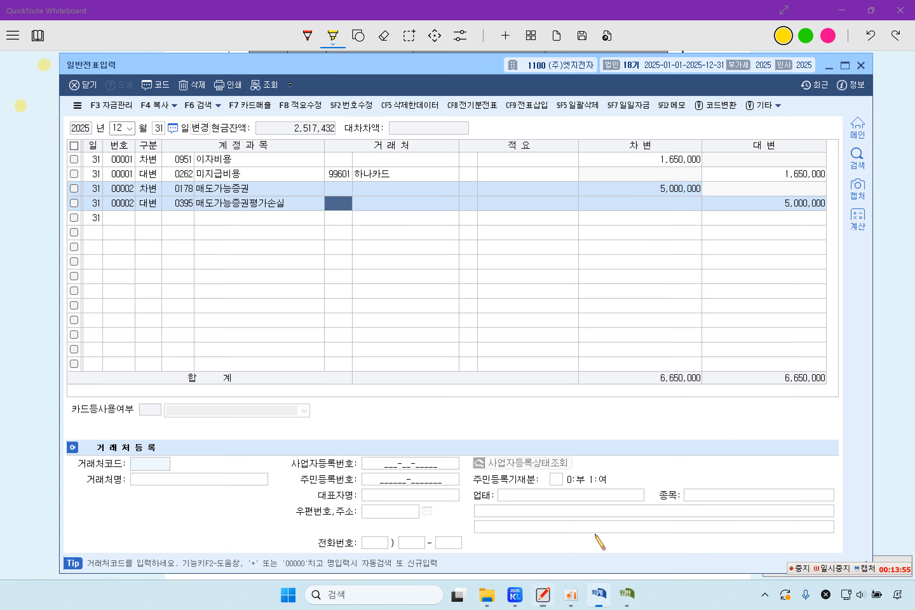
left_click(627, 594)
left_click(598, 594)
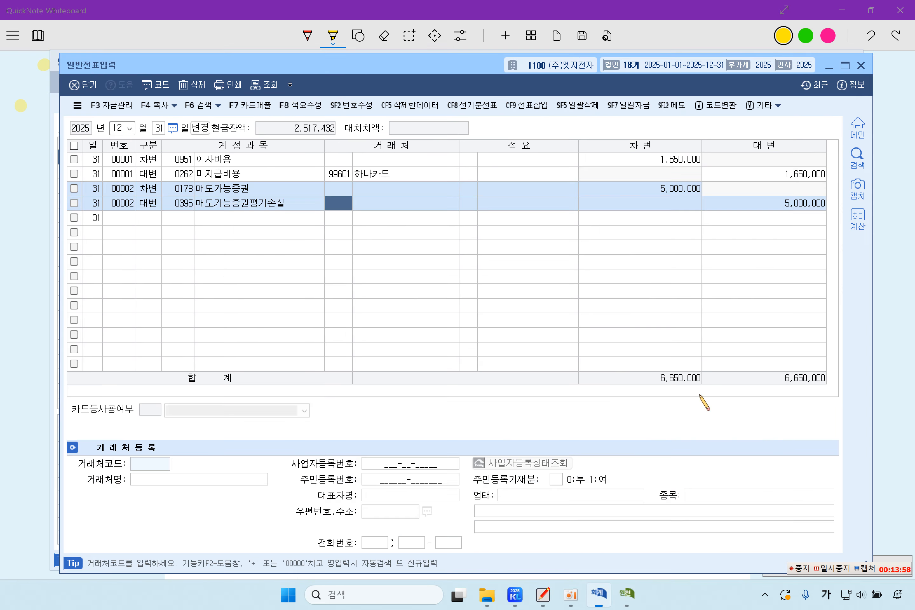
left_click(858, 63)
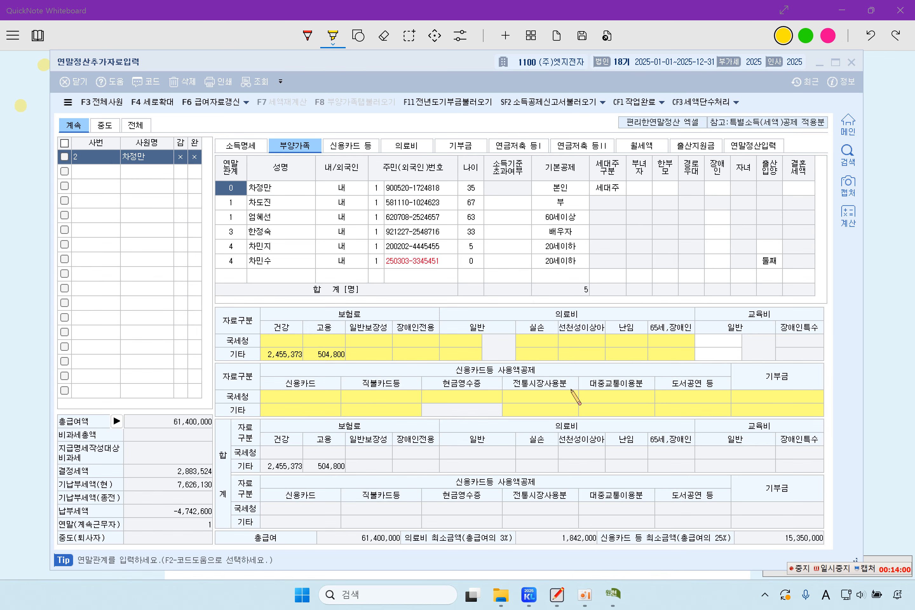
Enter (주)우림기획 as the 근무처명 for 종(전) in 소득명세 of 연말정산추가자료입력.
left_click(255, 145)
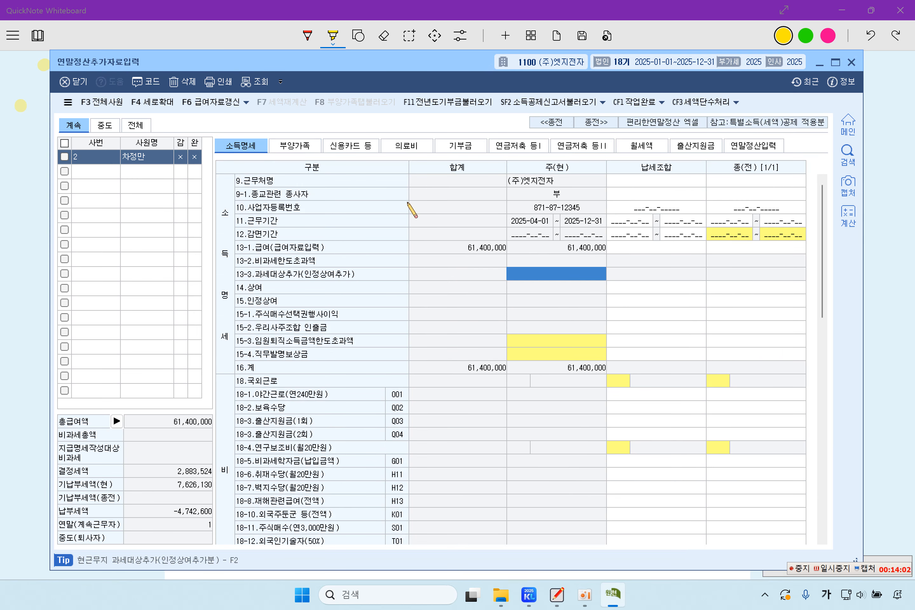
left_click(728, 181)
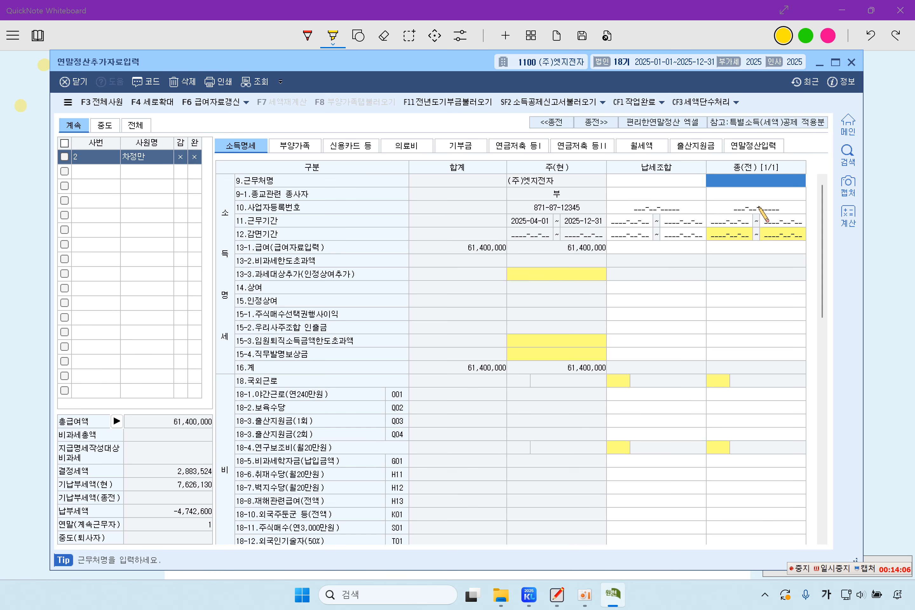
type("(주)")
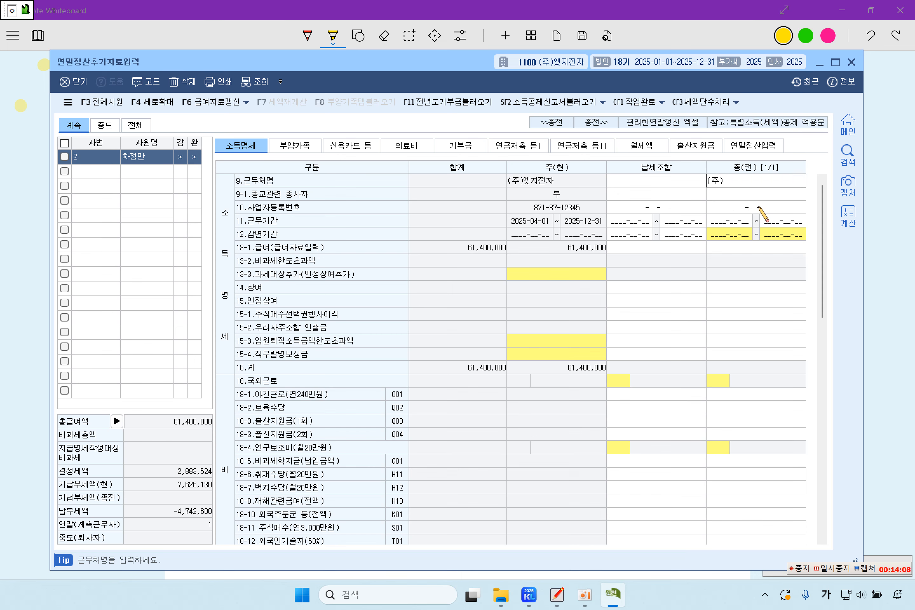
type("우림기획")
key("Return")
key("Return")
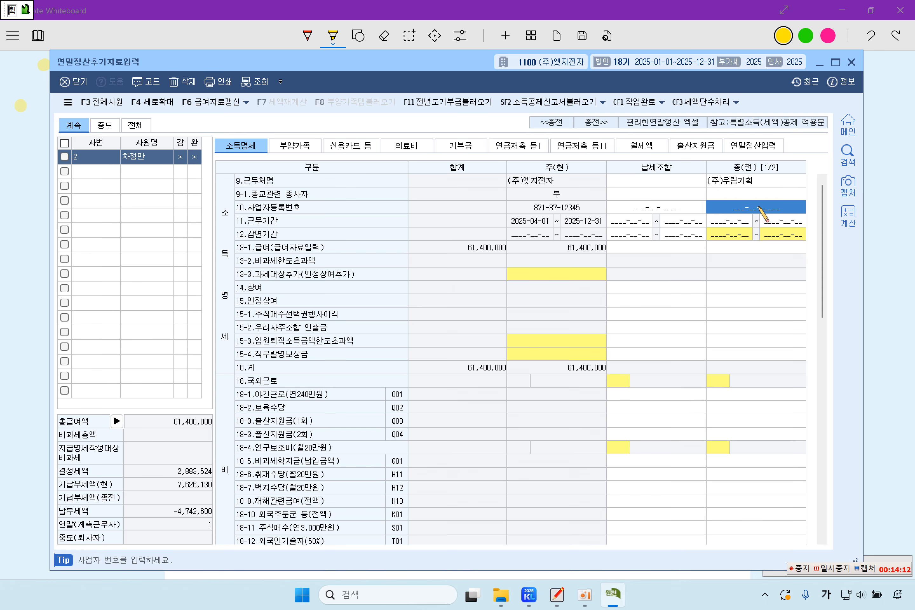
Enter the prior employer's 사업자등록번호 and the 근무기간 2025-01-01 to 2025-03-31 under 종(전).
type("207-")
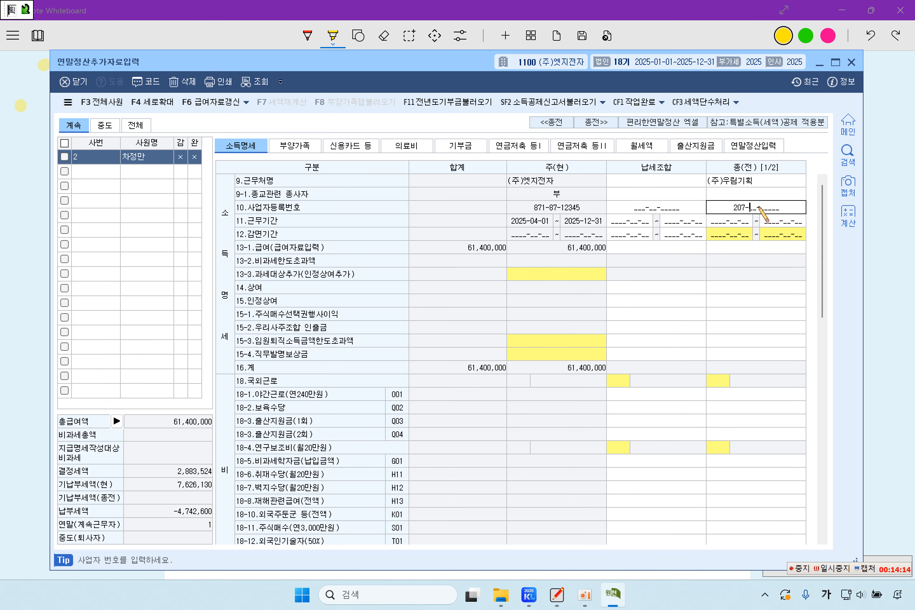
type("81-08903")
key("Return")
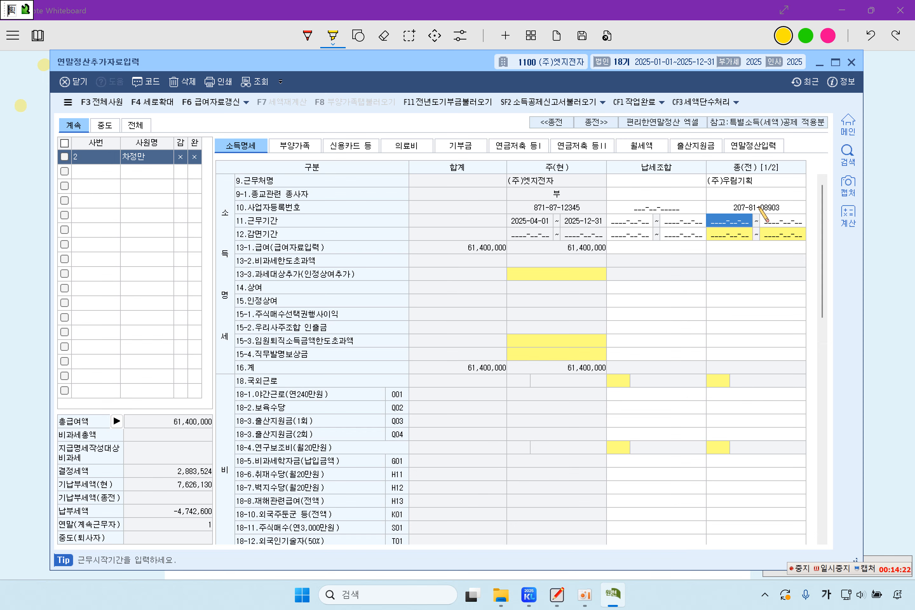
type("2025-")
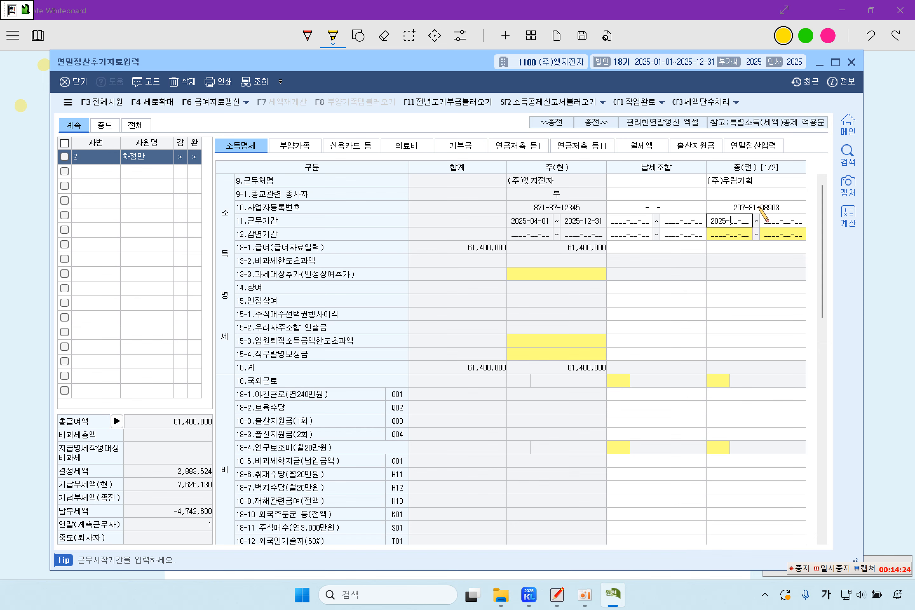
type("01-01 ~ 202")
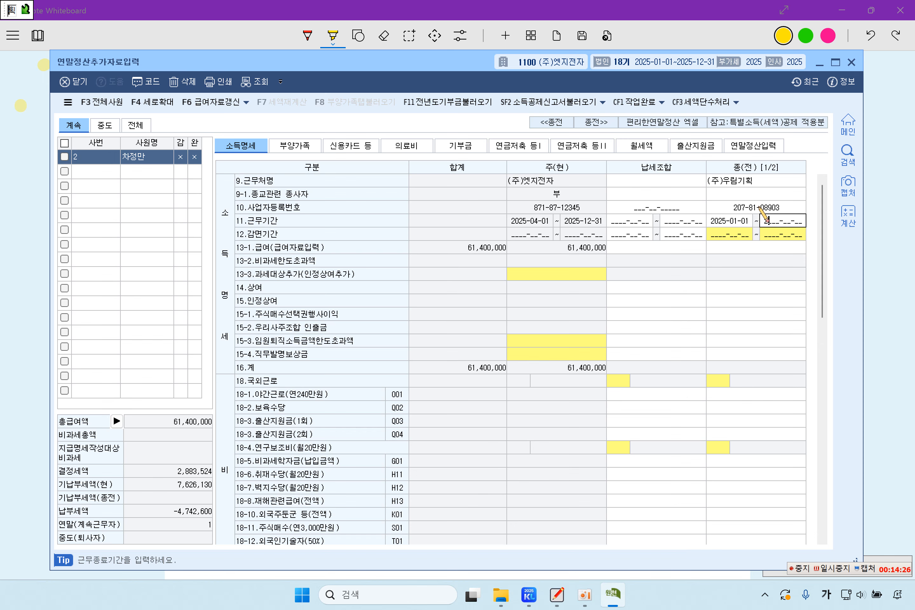
type("5-03-31")
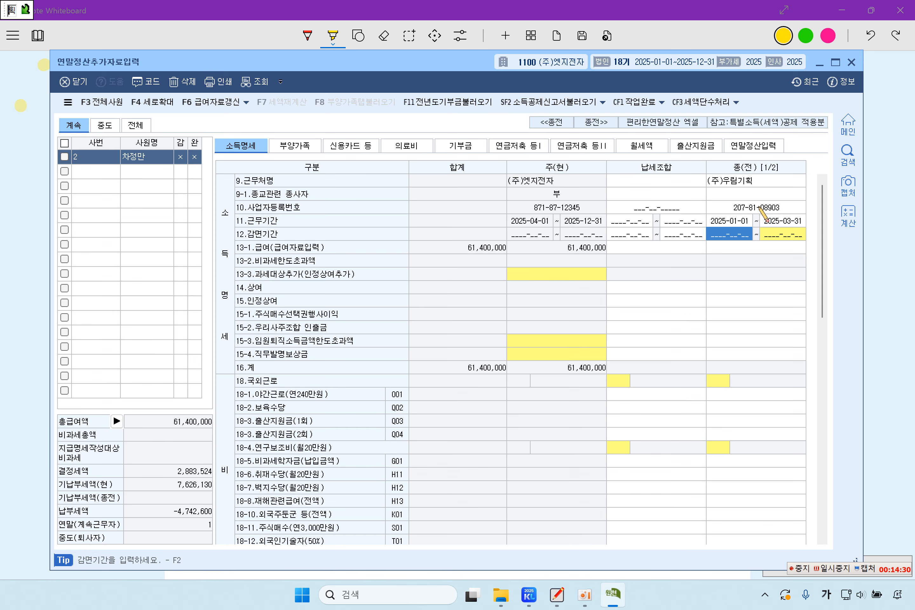
Enter 8,400,000 as the 종(전) amount for 13-1.급여.
left_click(764, 208)
left_click(726, 248)
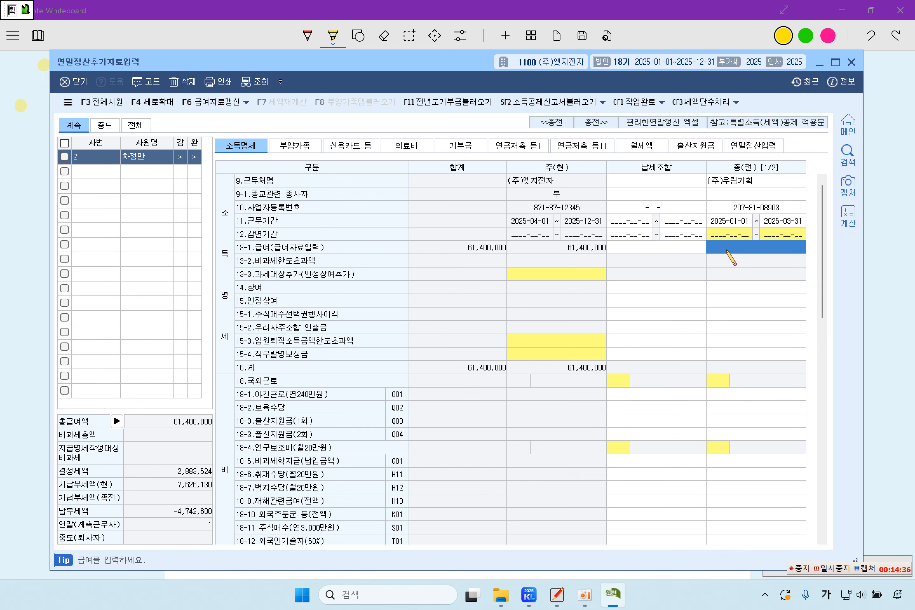
type("8400000")
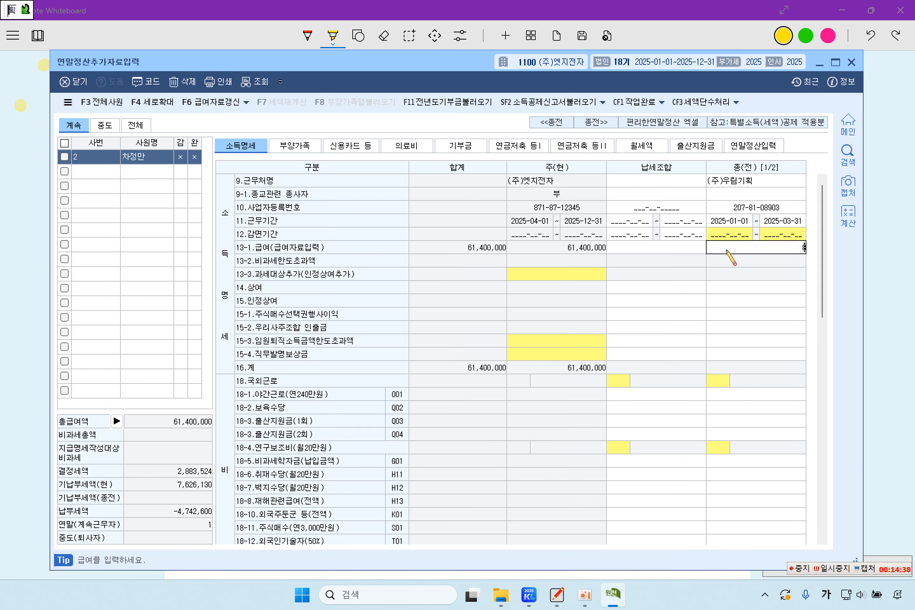
key("Return")
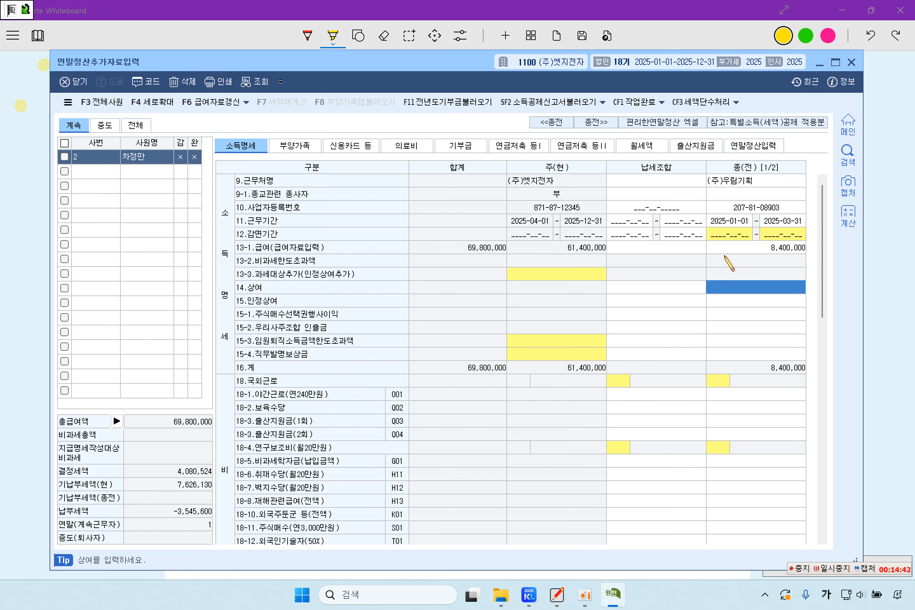
Enter the prior employer's 건강보험료 of 98,700 and 장기요양보험료 of 4,020 in 공제보험료명세.
scroll(738, 350, "down", 15)
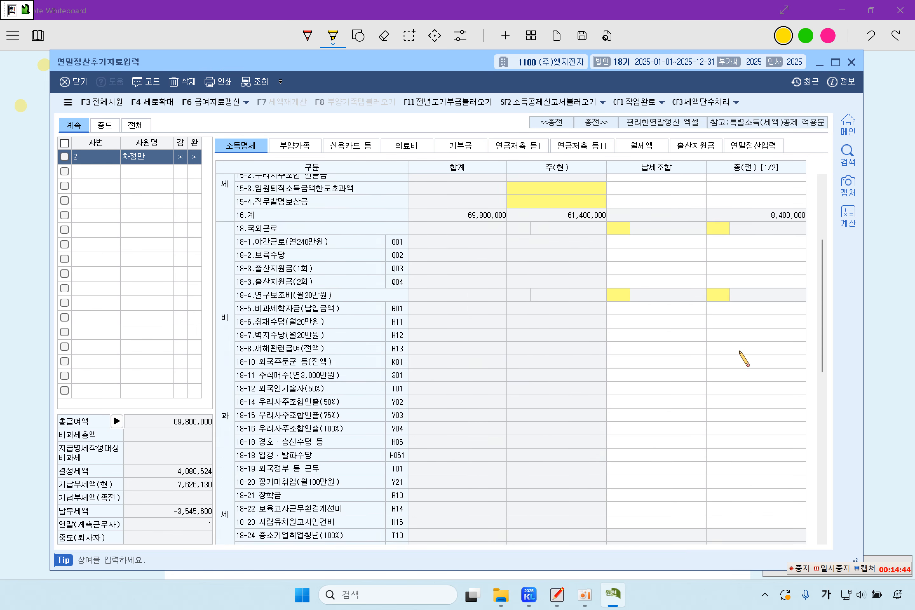
left_click(744, 364)
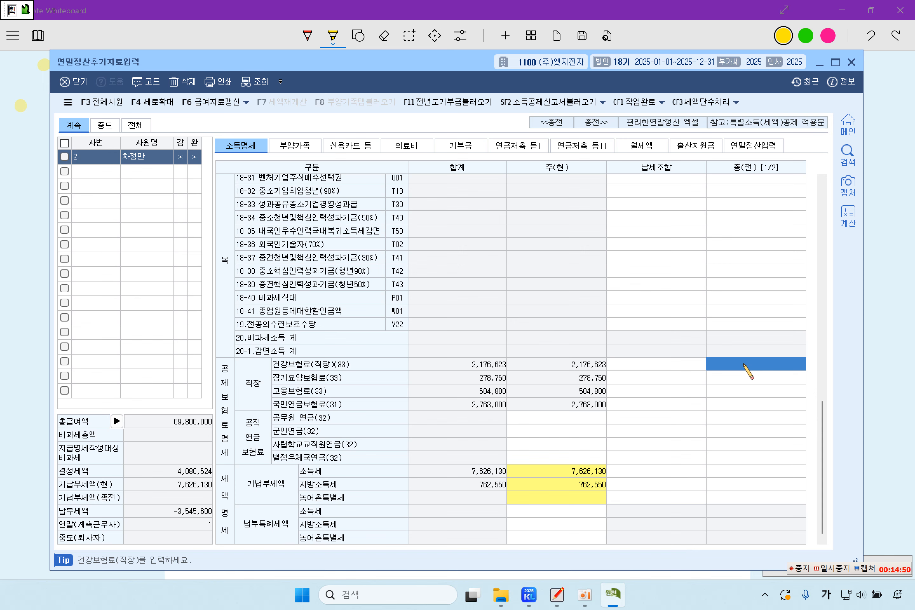
type("98700")
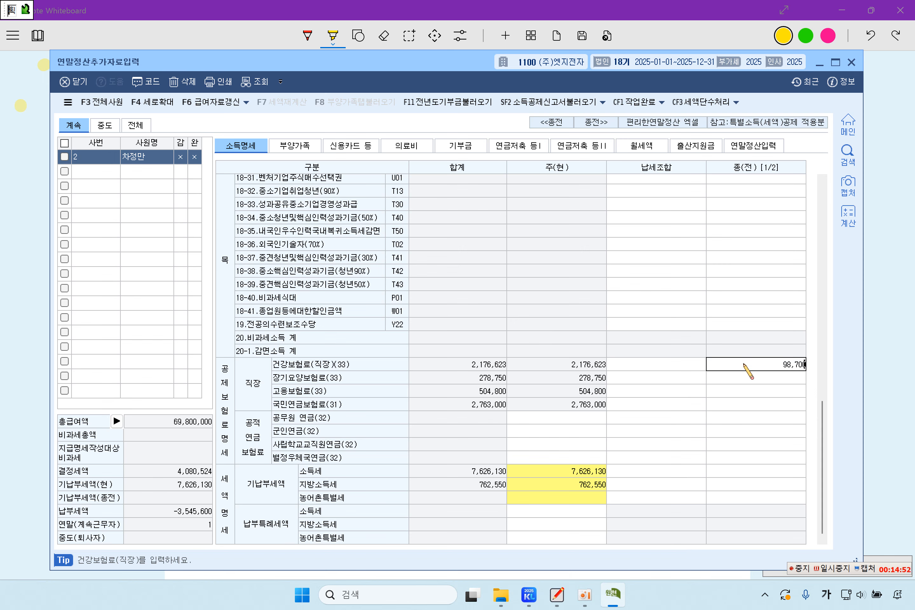
key("Return")
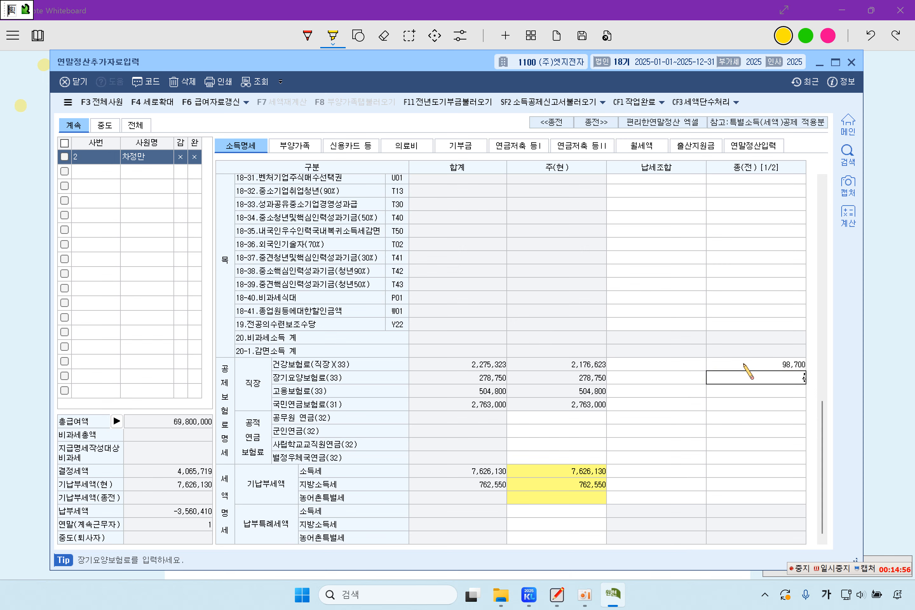
type("4,020")
key("Return")
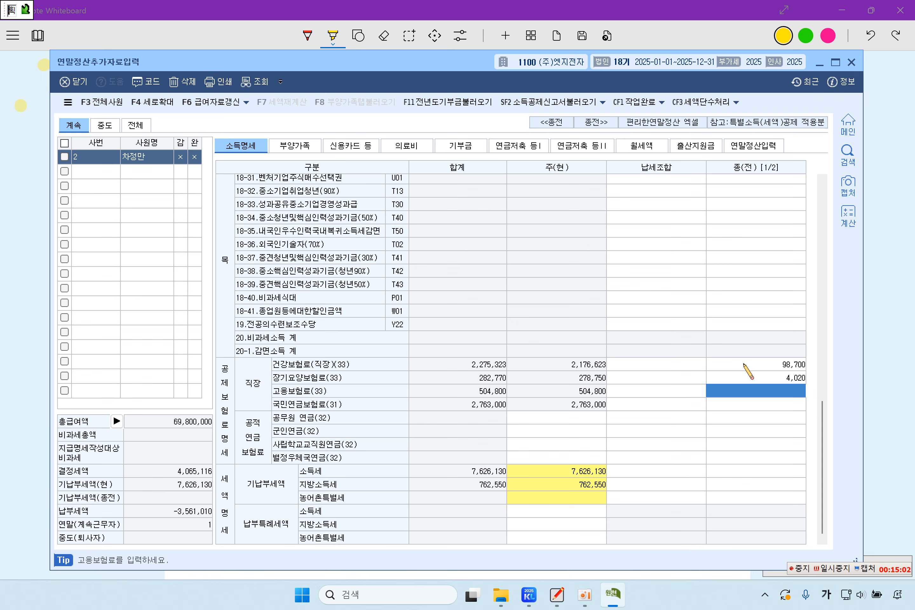
Enter the prior employer's 고용보험료 of 12,300 and 국민연금보험료 of 165,000 under 종(전).
type("12300")
key("Return")
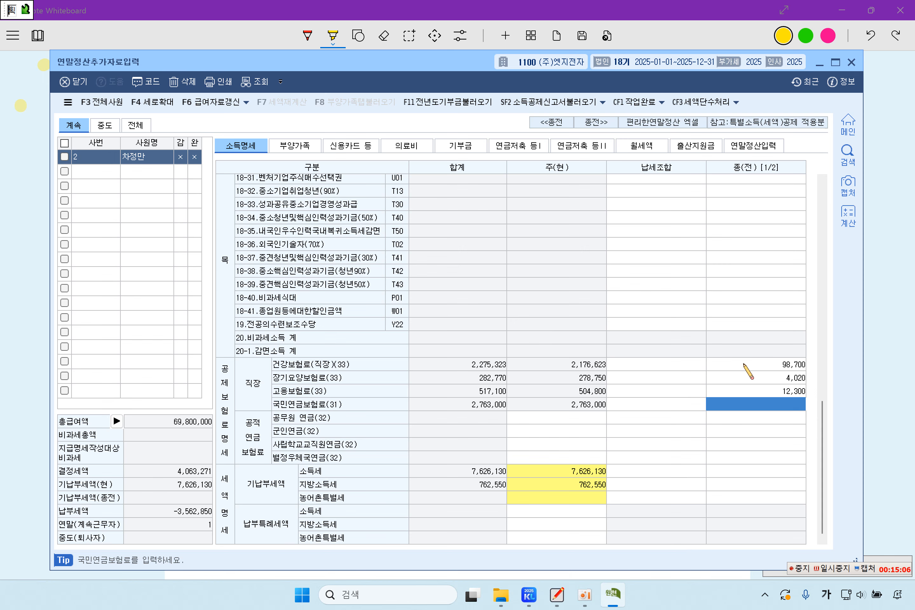
type("1650000")
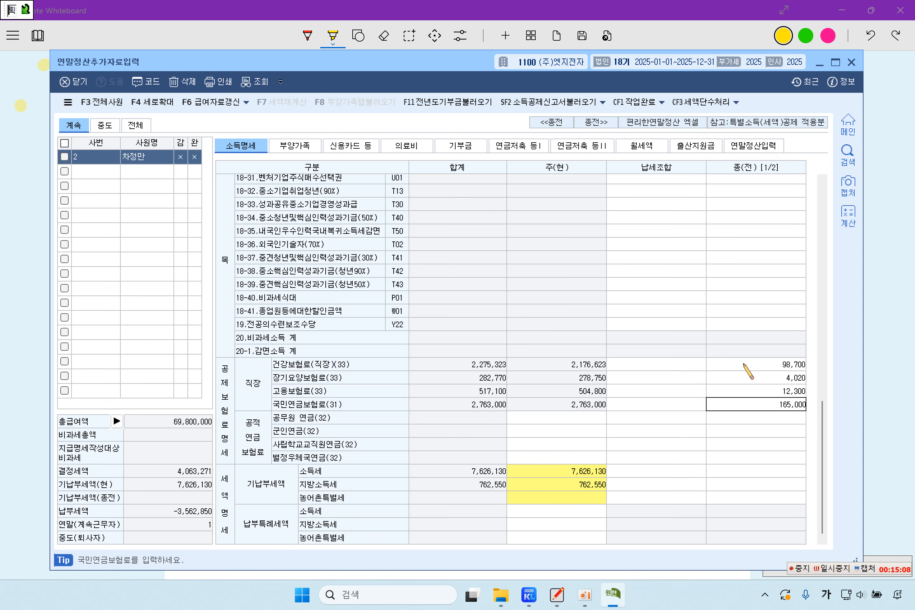
key("Return")
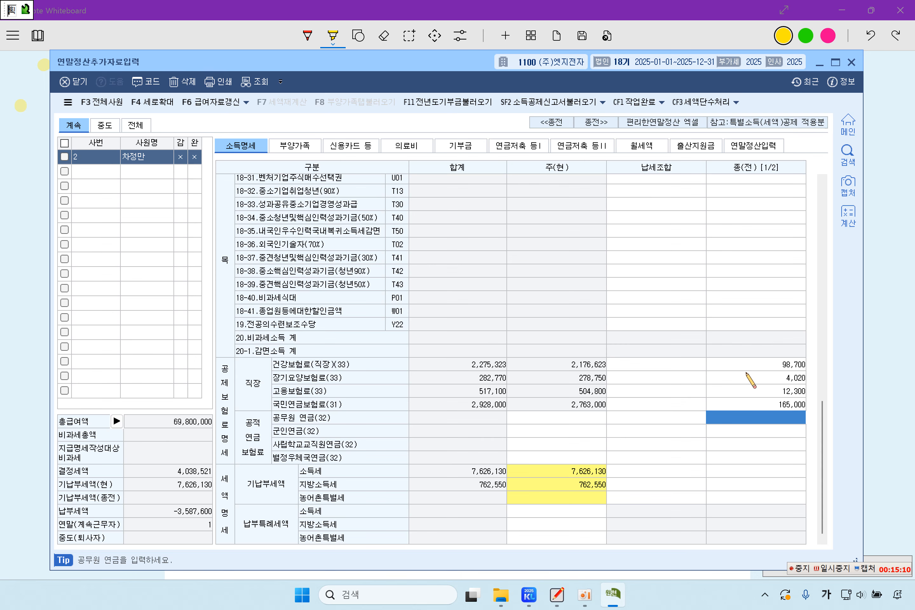
Enter the prior employer's 기납부세액 under 종(전): 소득세 128,100 and 지방소득세 12,810, and review the column's entries.
left_click(779, 469)
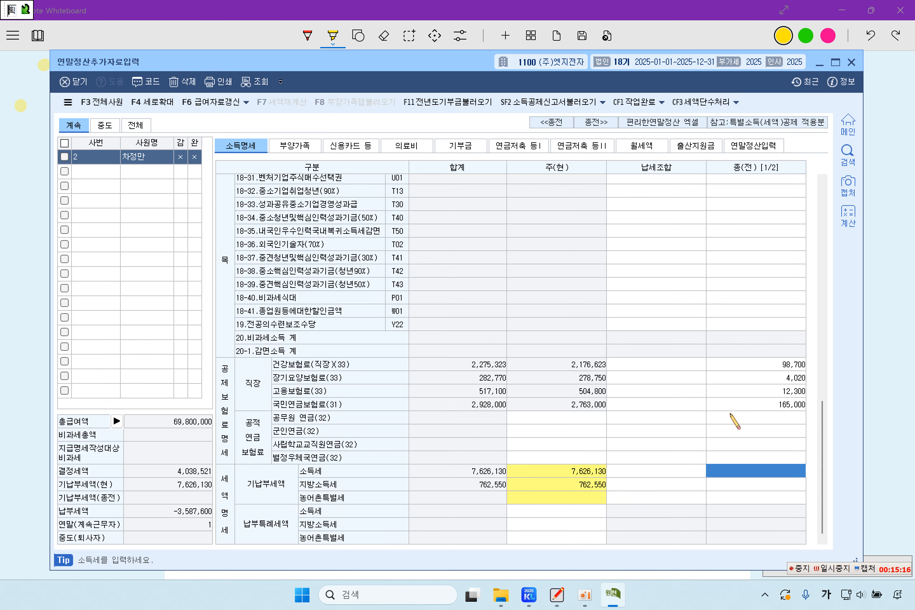
type("128,10")
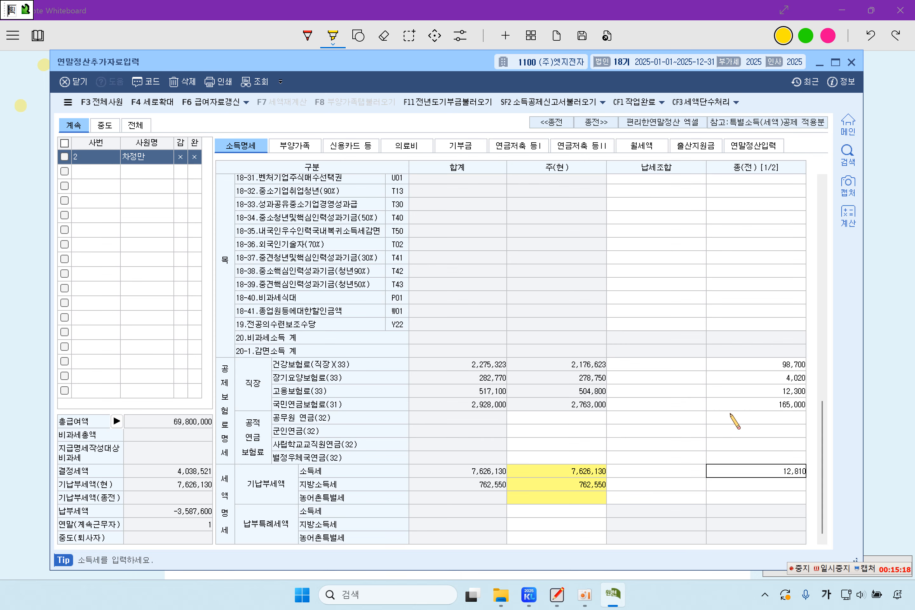
type("0")
key("Return")
type("1")
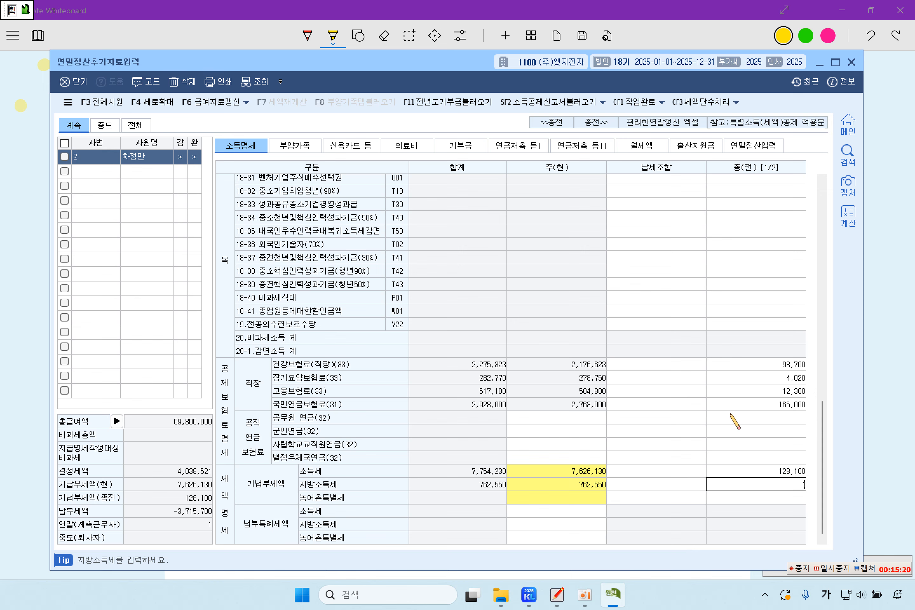
type("2,810")
key("Return")
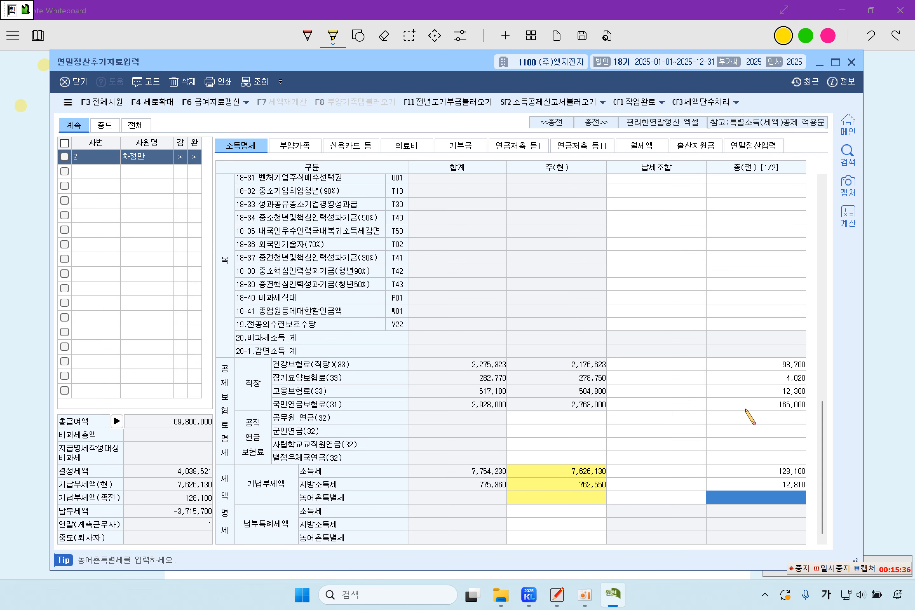
scroll(772, 354, "up", 10)
scroll(784, 326, "up", 3)
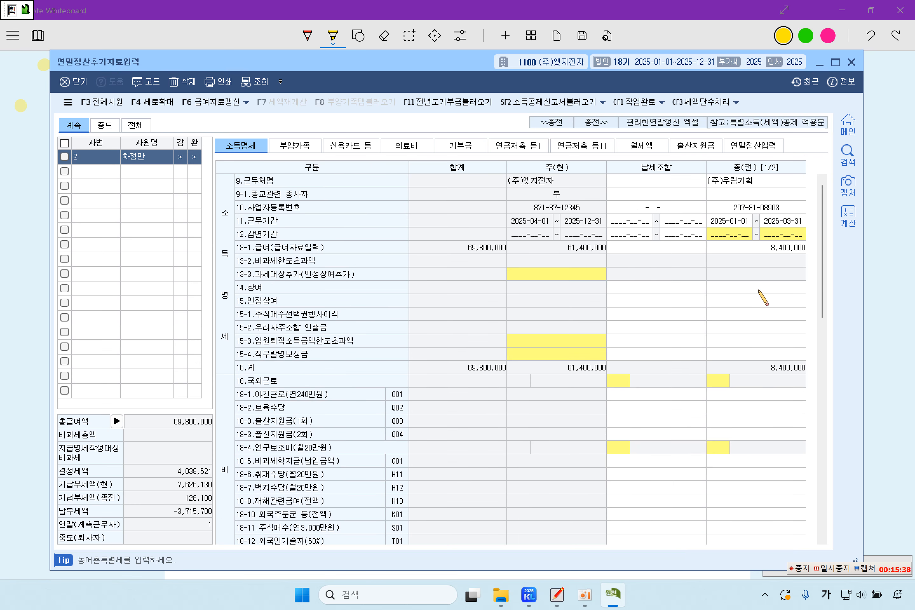
scroll(735, 335, "down", 15)
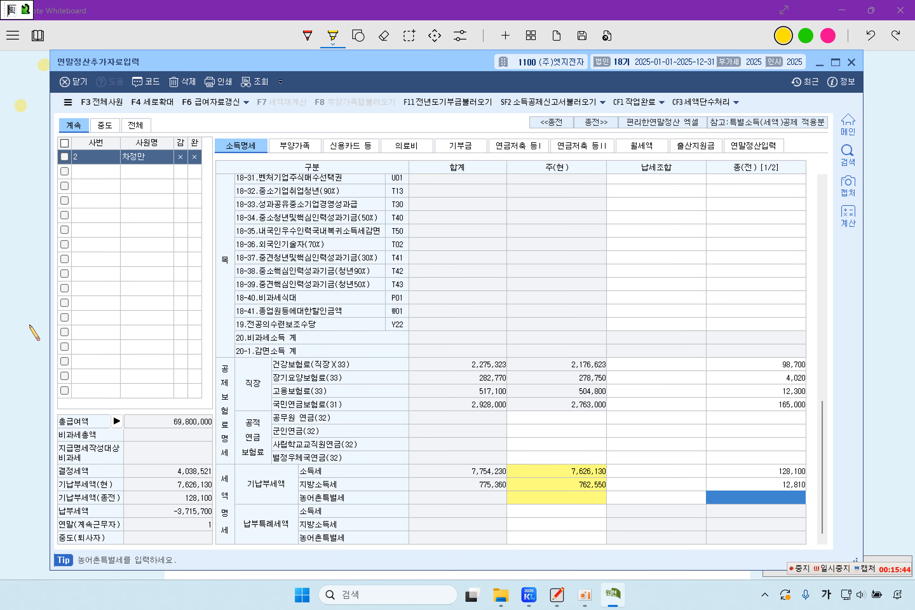
Switch to QuickNote Whiteboard, highlight 보험료 and 장애인전용 보장성 in section 3, and cross out the father's 950,000 premium in red.
left_click(37, 335)
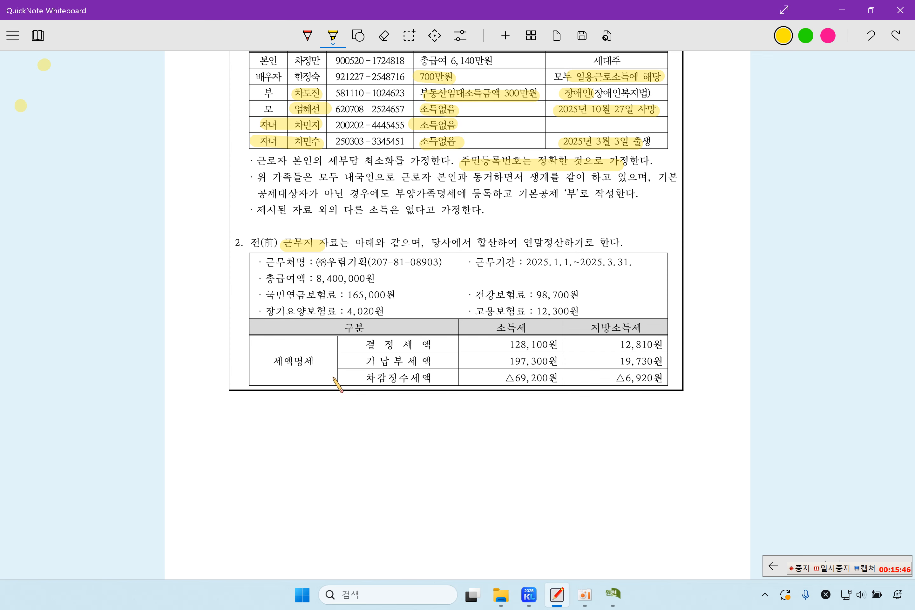
scroll(335, 383, "down", 10)
scroll(334, 383, "down", 4)
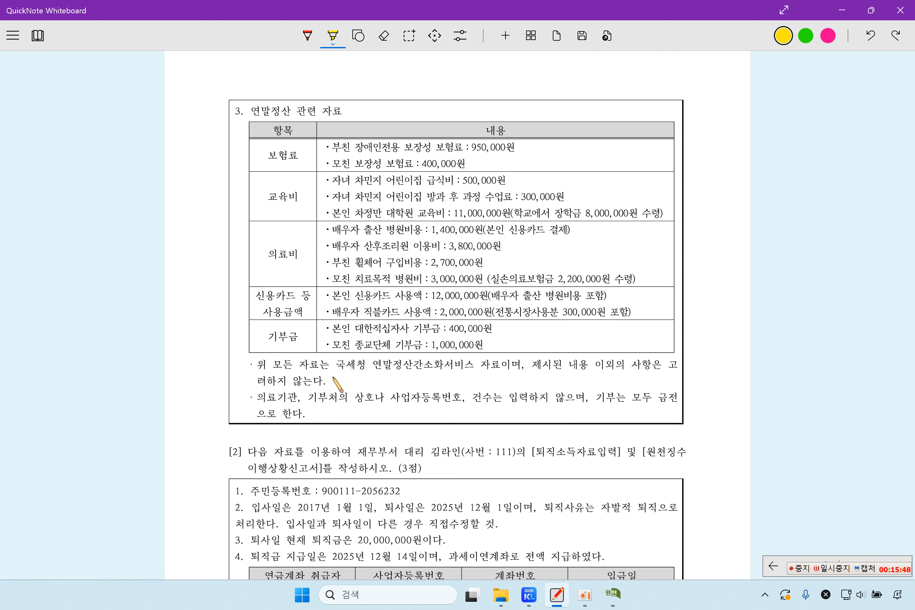
left_click_drag(270, 154, 300, 153)
left_click_drag(355, 146, 431, 145)
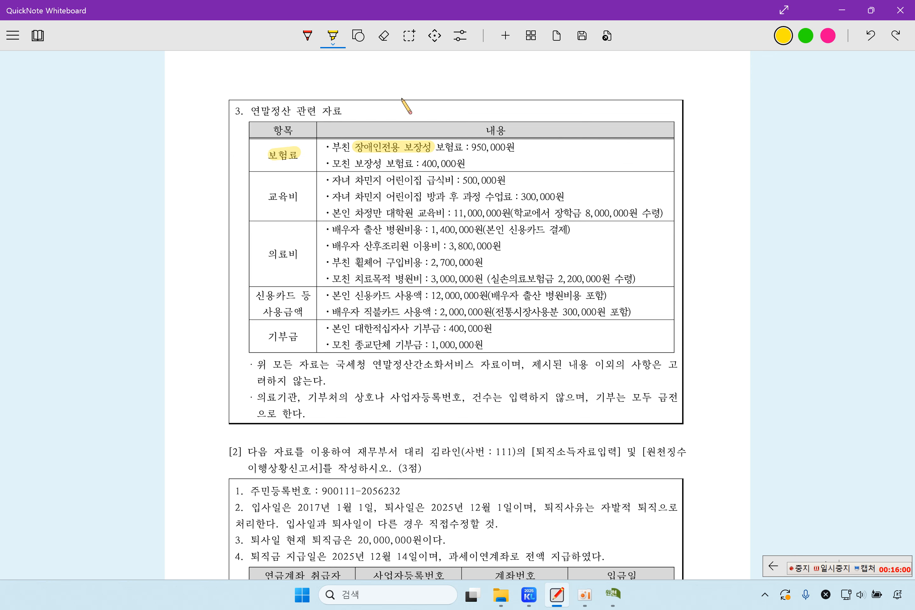
left_click(307, 37)
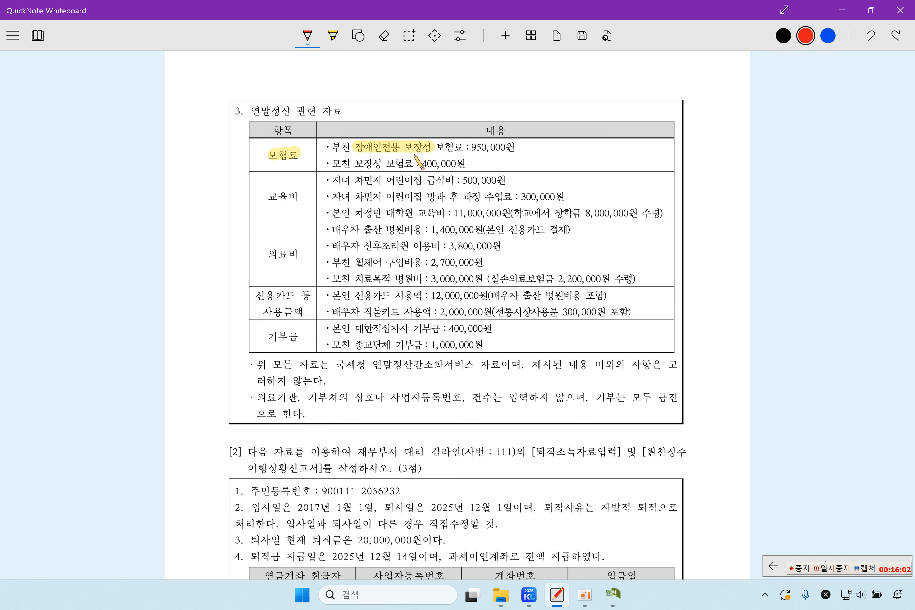
mouse_move(490, 136)
left_mouse_down()
mouse_move(468, 155)
mouse_move(487, 156)
left_mouse_up()
Switch to 연말정산추가자료입력 and enter the mother's 보장성보험-일반 premium of 400,000 under 국세청간소화 in 부양가족.
left_click(614, 595)
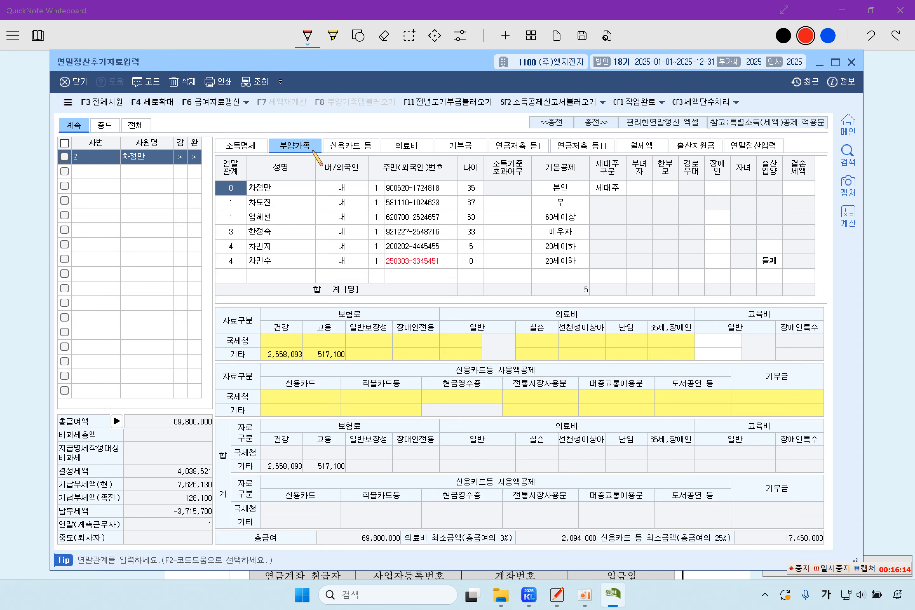
left_click(282, 217)
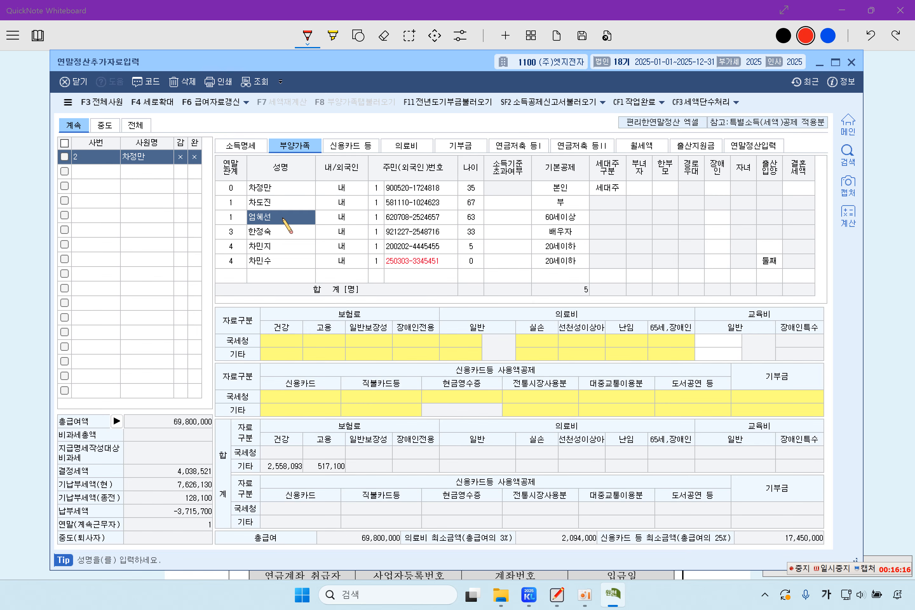
left_click(377, 342)
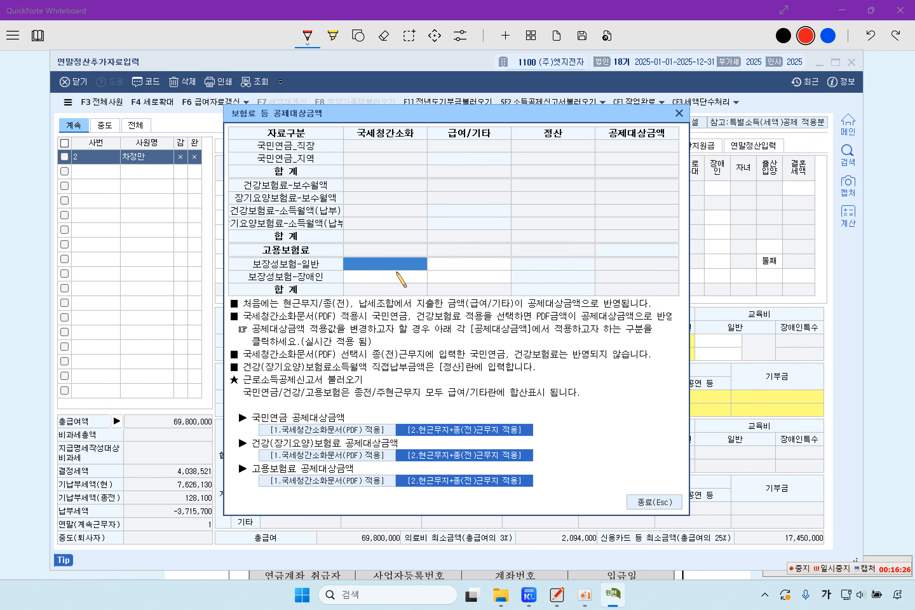
type("4000000")
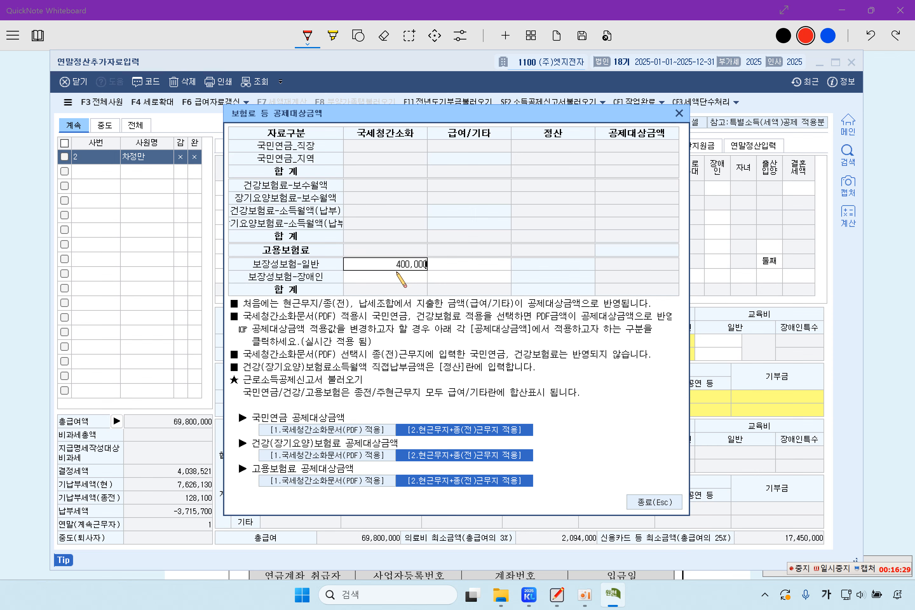
key("Return")
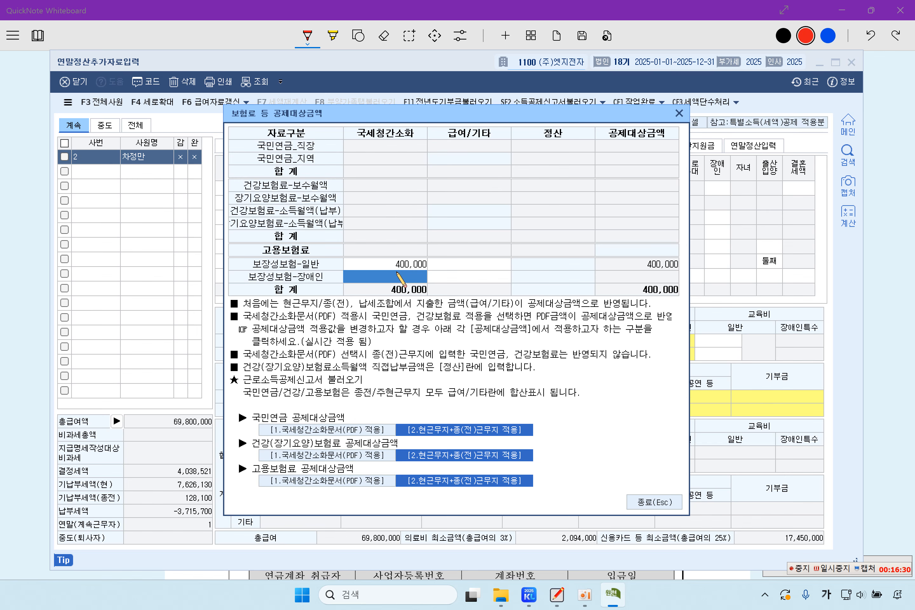
left_click(642, 503)
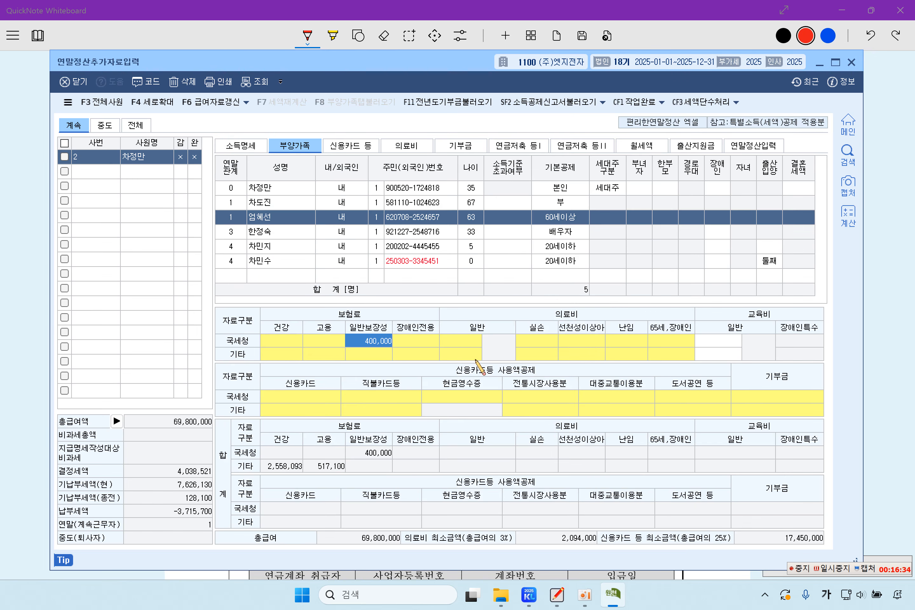
Switch to QuickNote Whiteboard and highlight 교육비, the child's 어린이집 급식비 of 500,000 and 방과 후 과정 수업료 of 300,000.
left_click(19, 273)
mouse_move(267, 199)
left_mouse_down()
mouse_move(303, 208)
mouse_move(301, 196)
left_mouse_up()
left_click(383, 36)
left_click(333, 36)
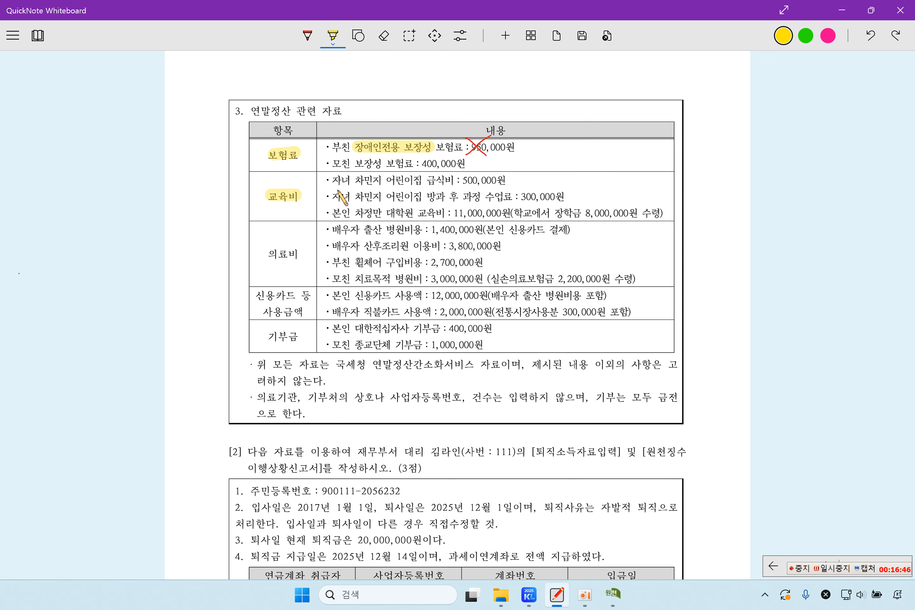
left_click_drag(333, 181, 389, 184)
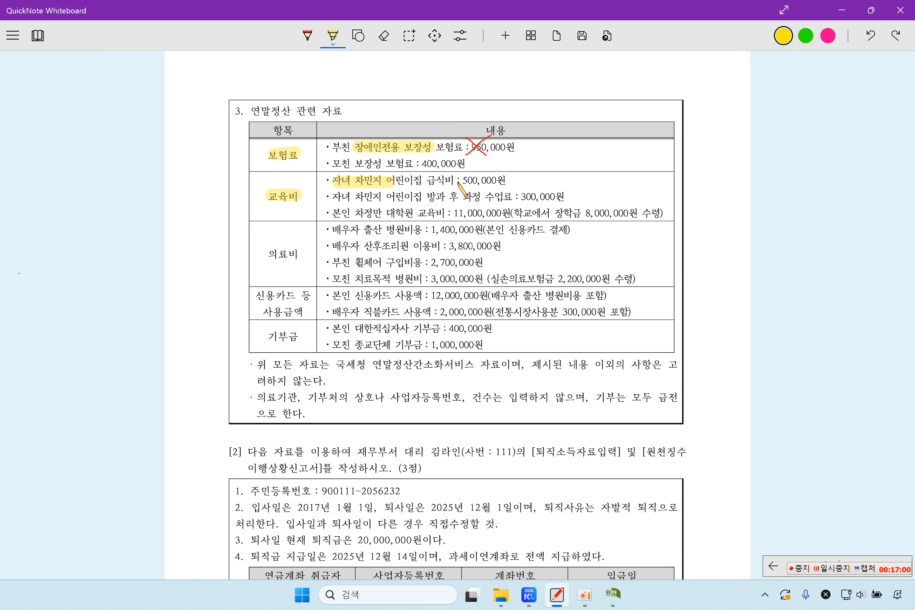
left_click_drag(412, 180, 488, 180)
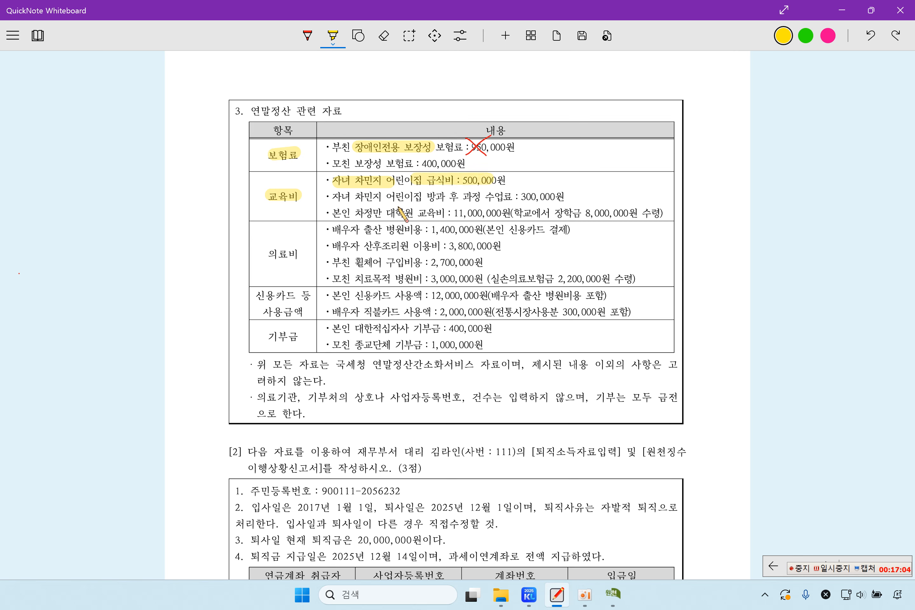
left_click_drag(437, 196, 546, 194)
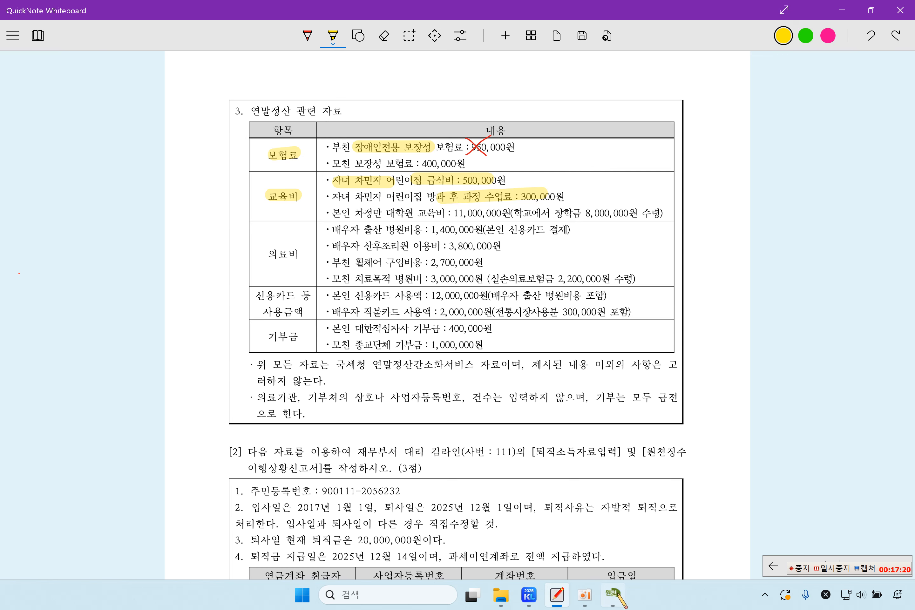
Select the older child's 국세청 일반 교육비 cell in 연말정산추가자료입력, and highlight 연말정산간소화서비스 in the QuickNote Whiteboard notes.
left_click(618, 598)
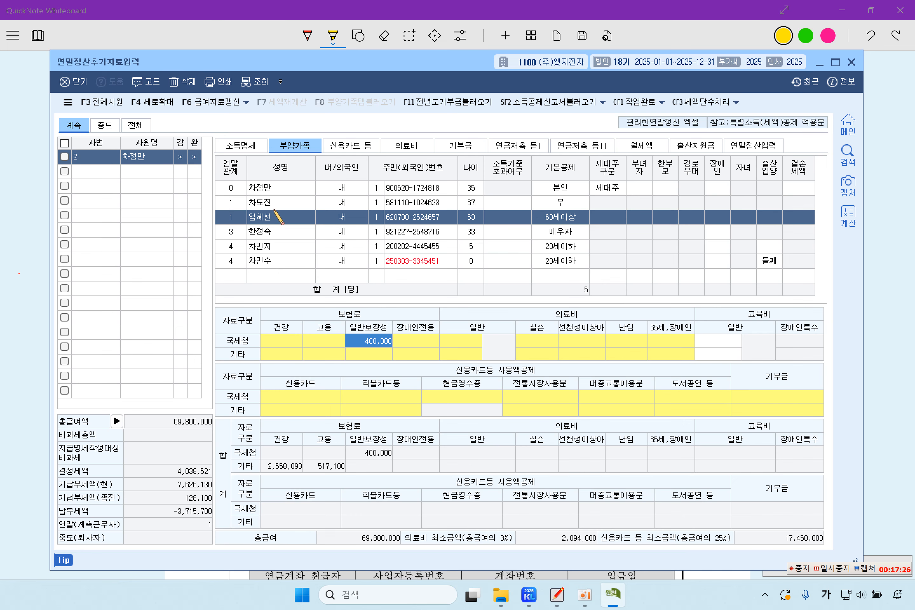
left_click(280, 246)
left_click(372, 340)
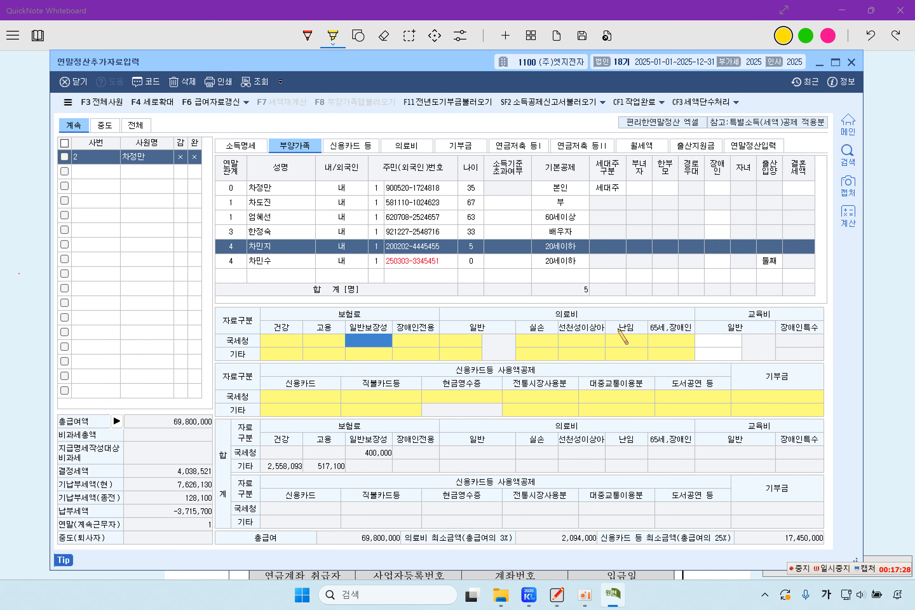
left_click(720, 340)
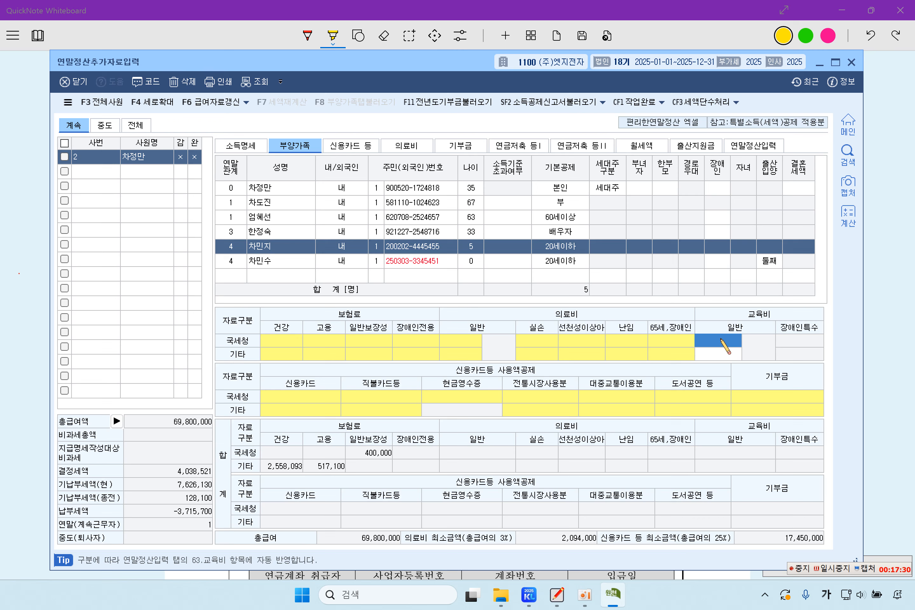
left_click(38, 372)
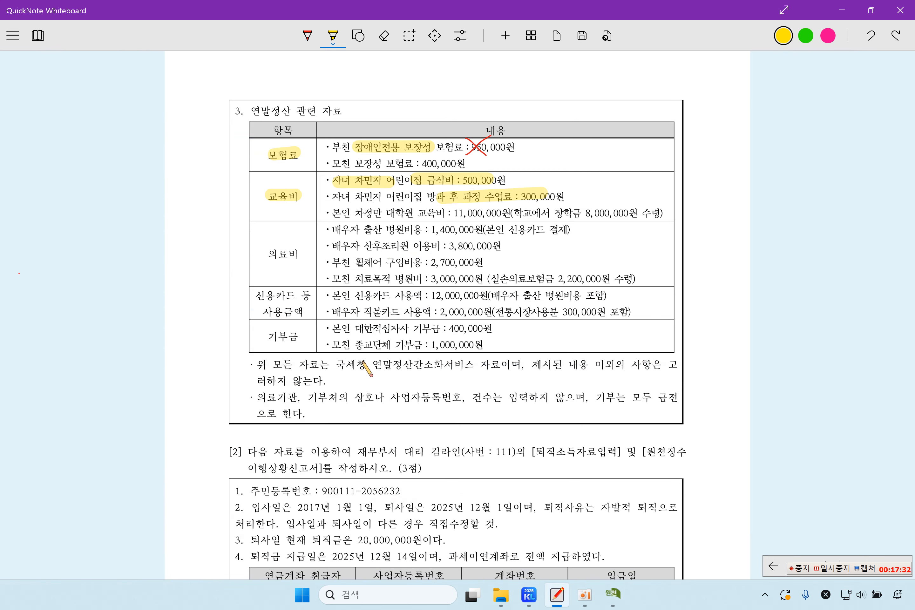
left_click_drag(361, 363, 466, 363)
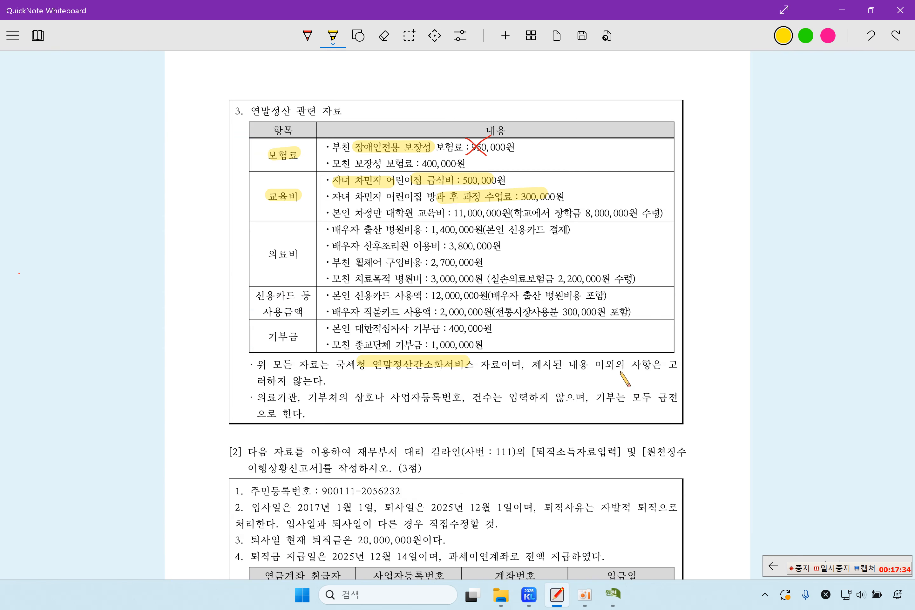
Switch to 연말정산추가자료입력 and enter the older child's 국세청 일반 교육비 of 800,000 with category 1.취학전.
left_click(614, 595)
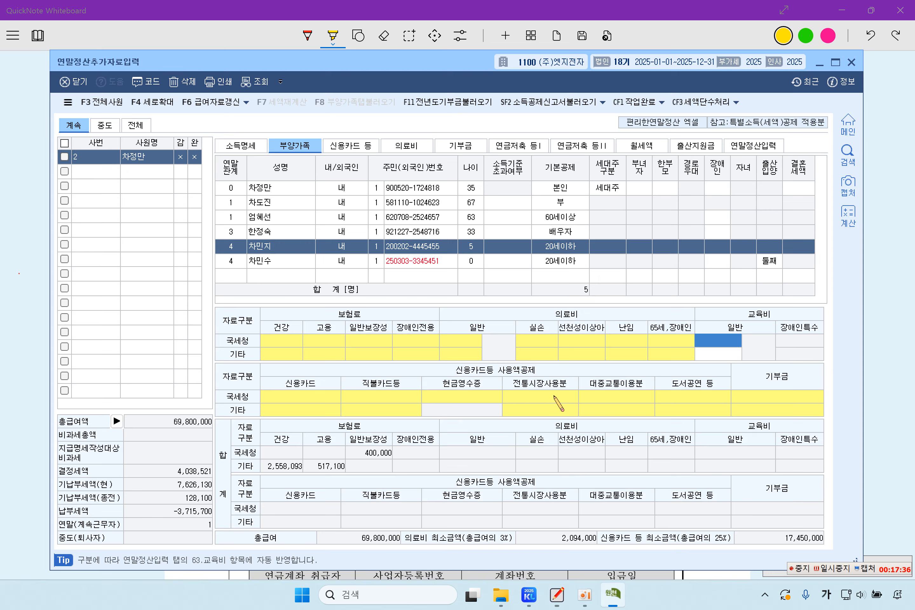
left_click(717, 339)
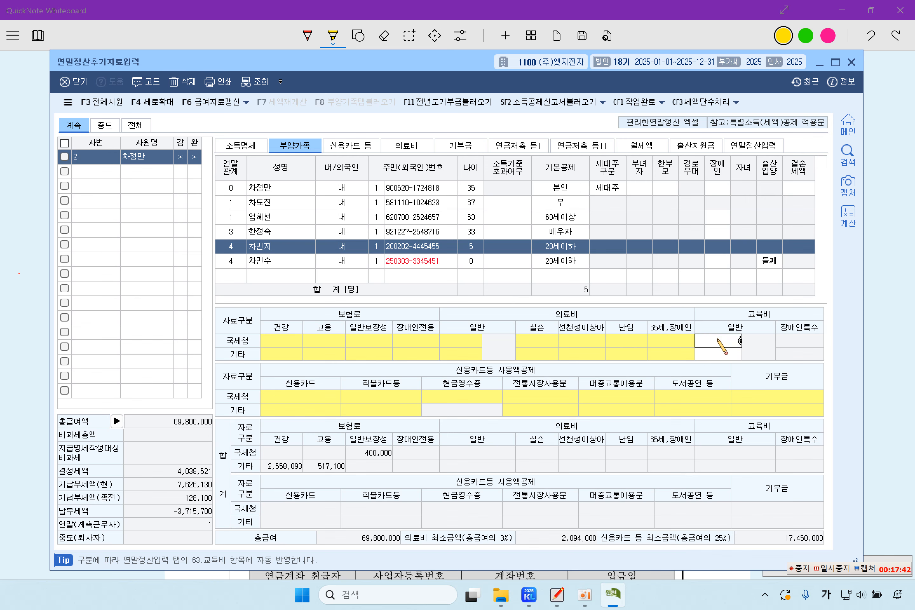
key("Return")
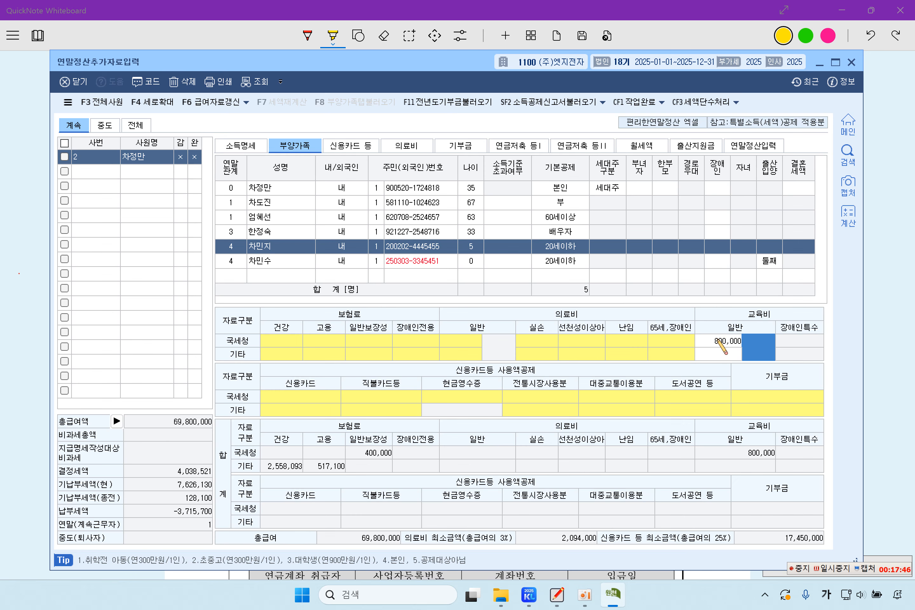
type("1")
key("Return")
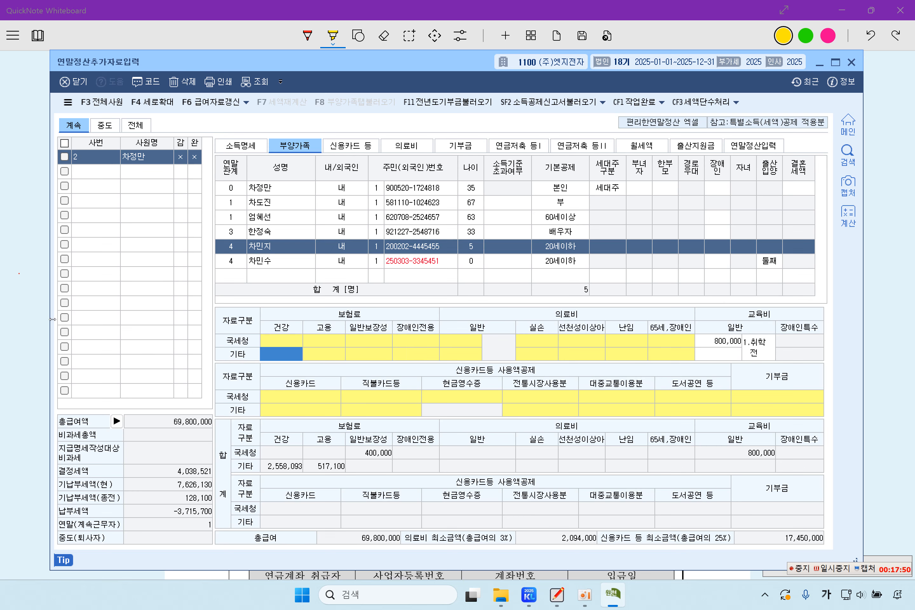
Switch to QuickNote Whiteboard and highlight the employee's own 대학원 교육비 of 11,000,000 and the 8,000,000 scholarship received.
left_click(15, 319)
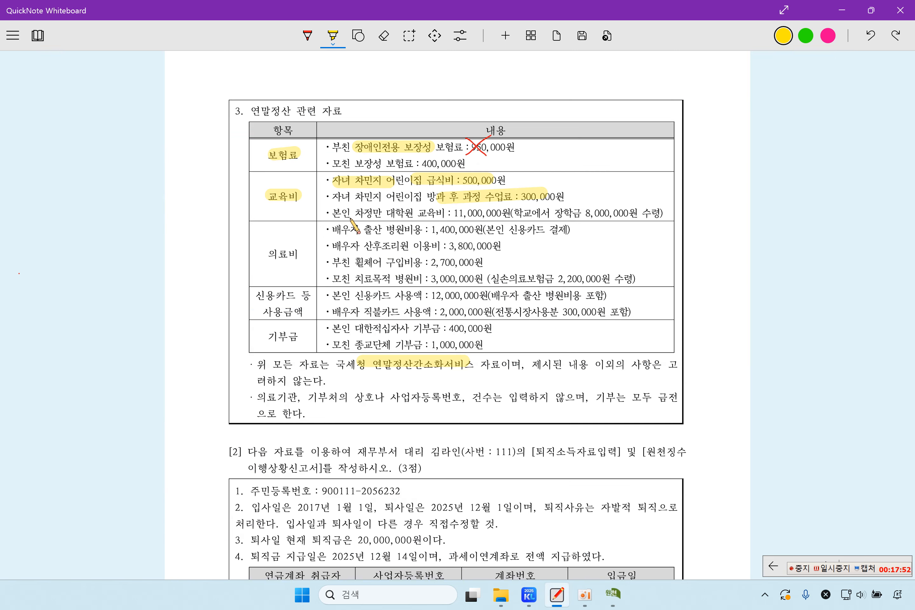
left_click_drag(373, 216, 433, 216)
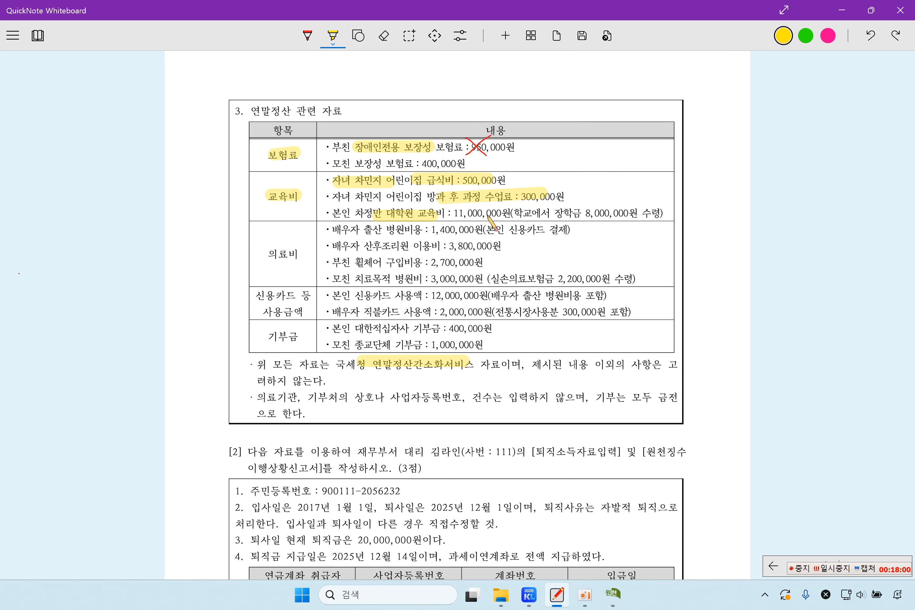
left_click_drag(579, 213, 665, 212)
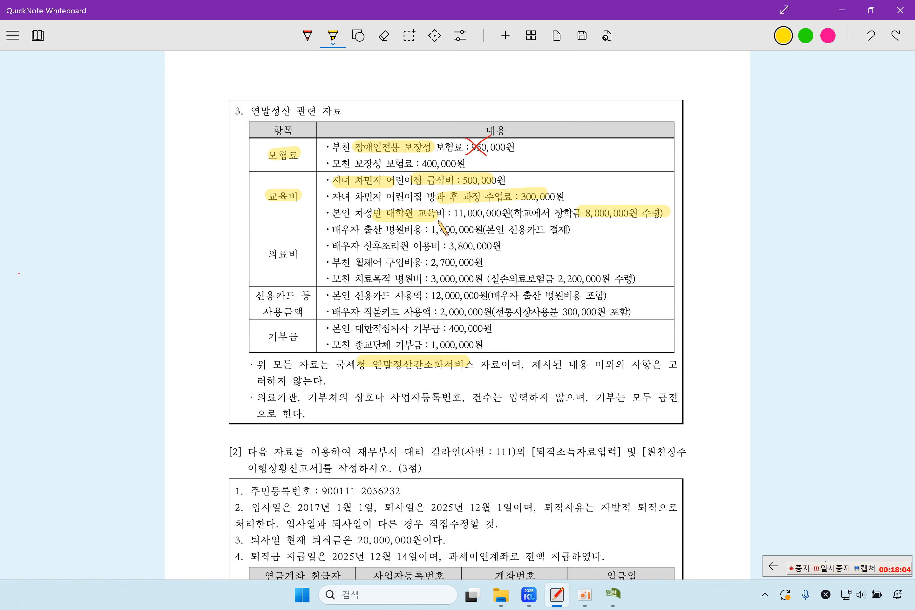
left_click_drag(445, 213, 488, 215)
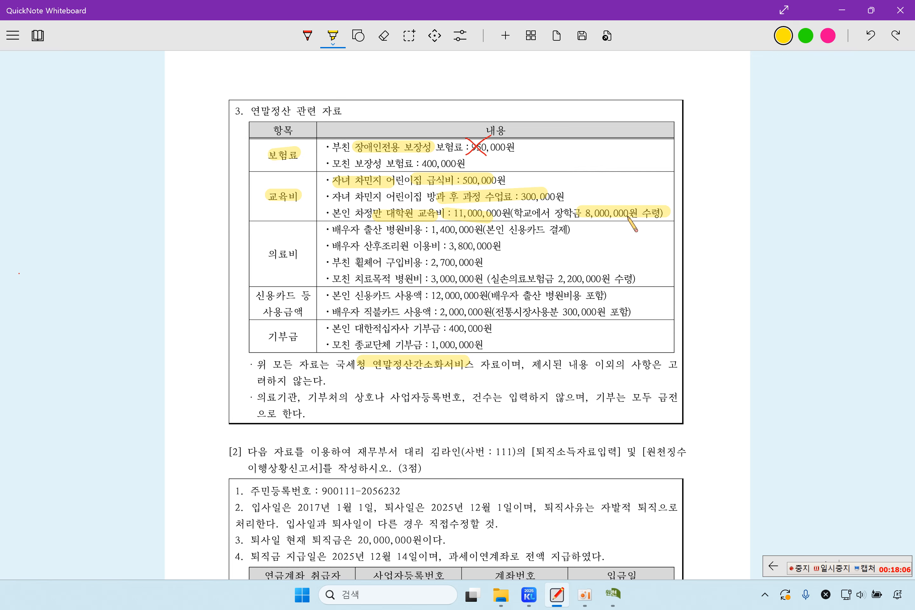
Switch to 연말정산추가자료입력 and enter the employee's own 국세청 일반 교육비 of 3,000,000 with category 4.본인.
left_click(613, 594)
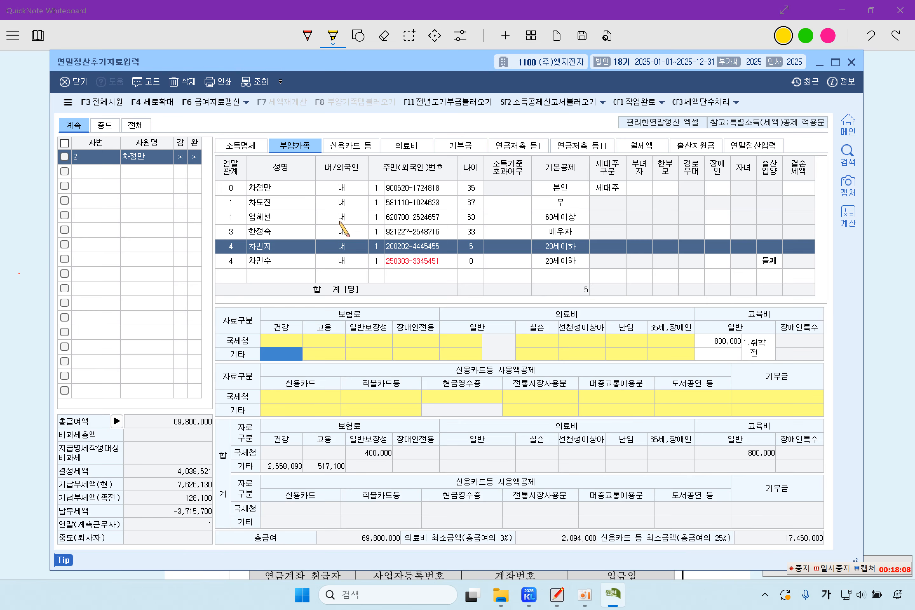
left_click(303, 191)
left_click(716, 341)
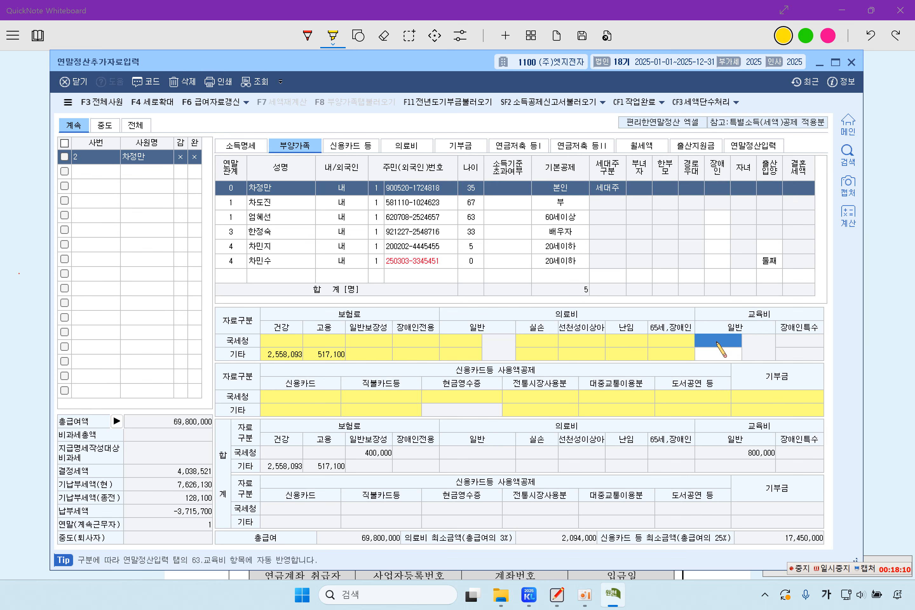
type("3,000,000")
key("Return")
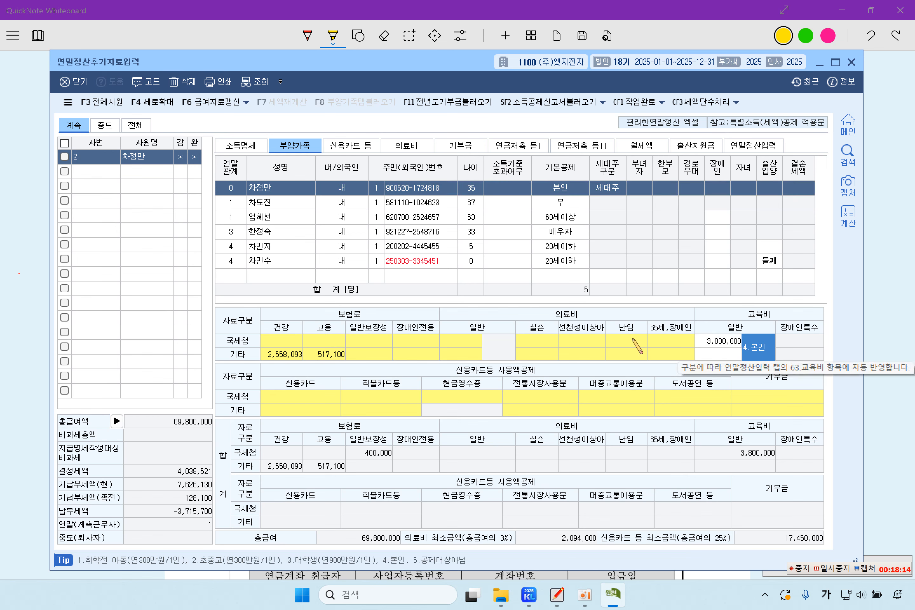
Switch to QuickNote Whiteboard and highlight 의료비, the spouse's 출산 병원비용 and 산후조리원 이용비, the father's 휠체어 구입비용, and the mother's 병원비 and 보험금 2,200,000.
left_click(36, 272)
left_click_drag(268, 254, 299, 253)
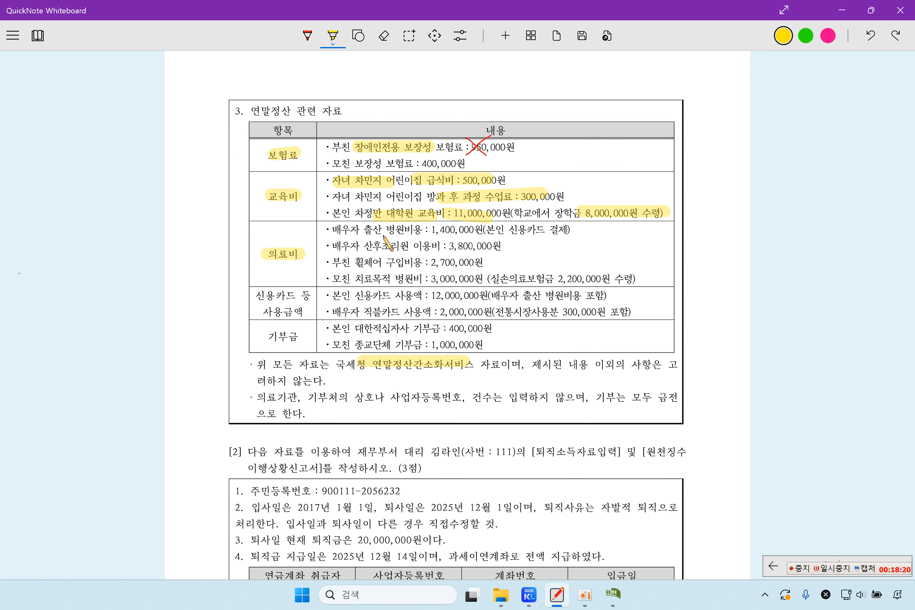
left_click_drag(365, 231, 491, 229)
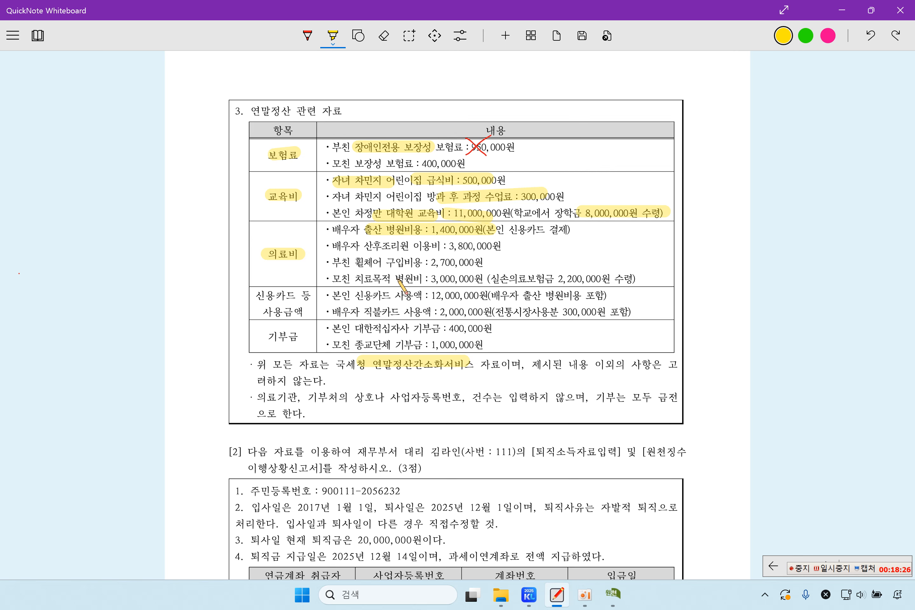
left_click_drag(362, 246, 492, 245)
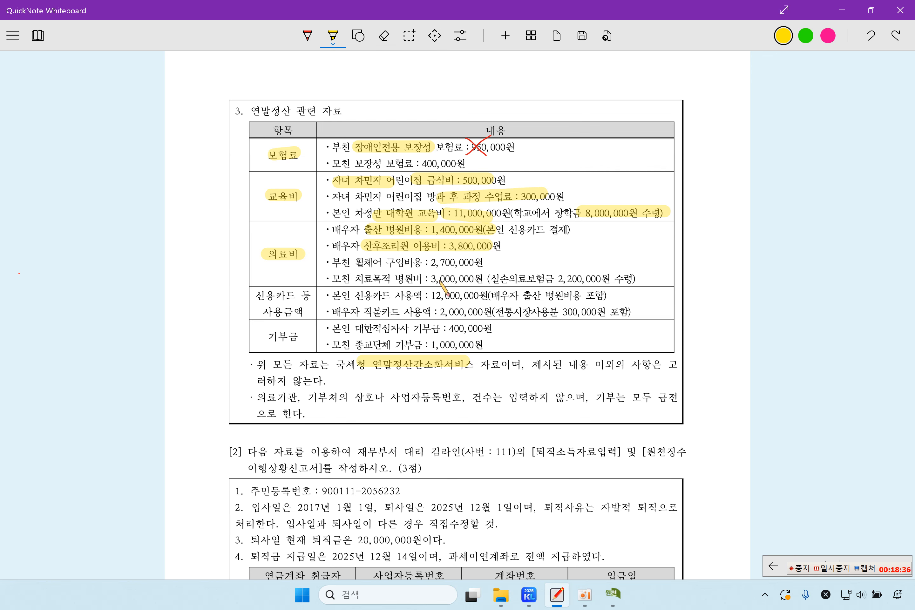
left_click_drag(333, 262, 481, 263)
left_click_drag(362, 278, 627, 278)
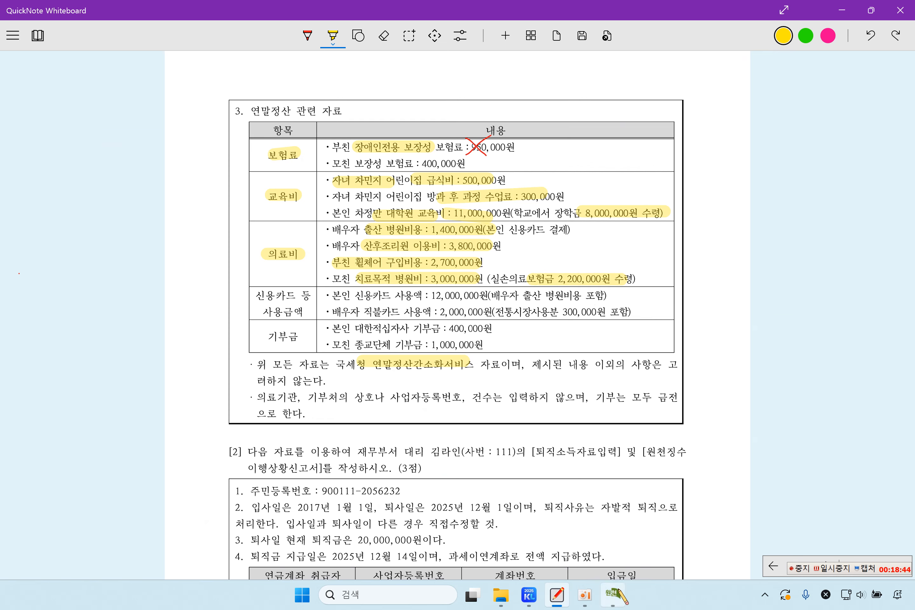
Switch to 연말정산추가자료입력 and add a 의료비 지급명세서 row for the spouse (배우자) with 증빙코드 1.국세청장.
left_click(613, 593)
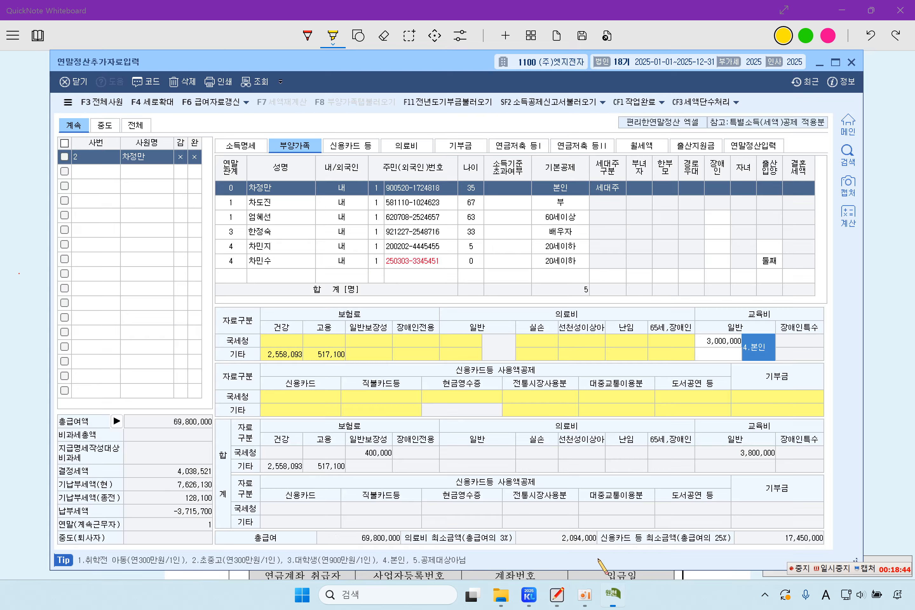
left_click(423, 151)
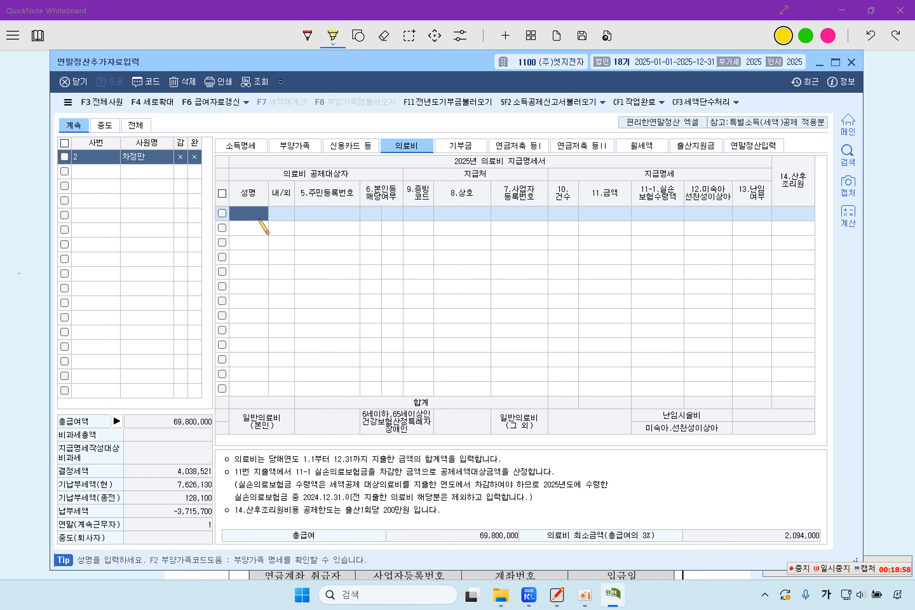
key("F2")
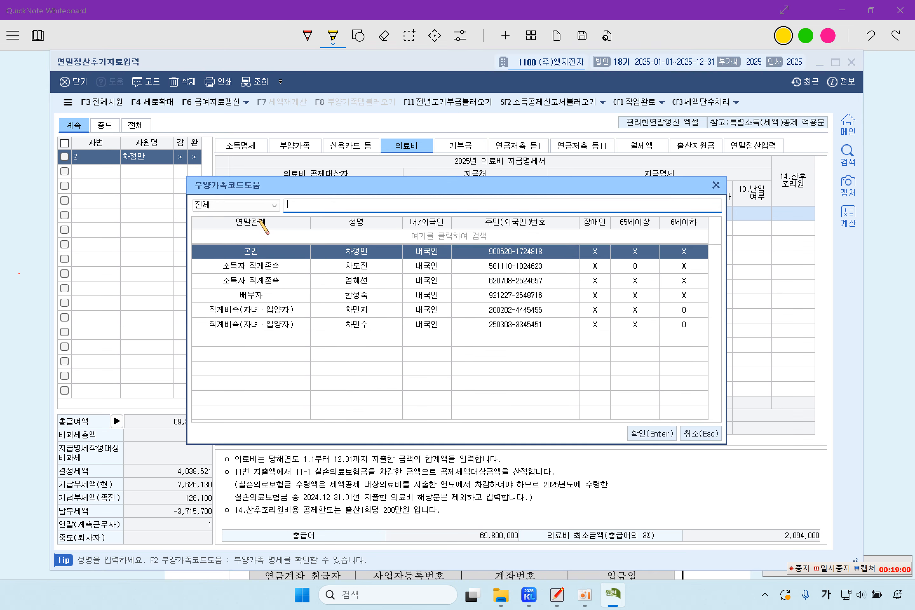
left_click(286, 296)
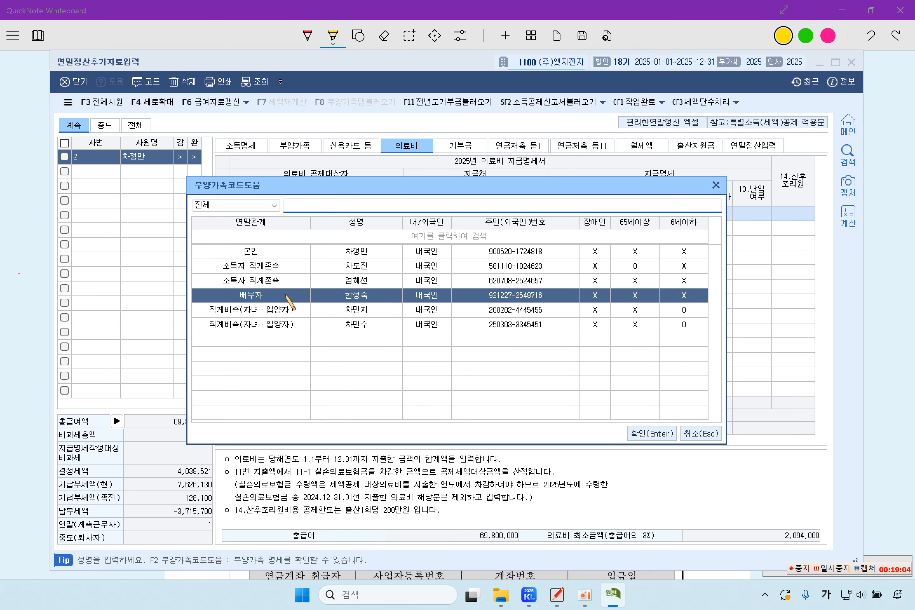
double_click(286, 295)
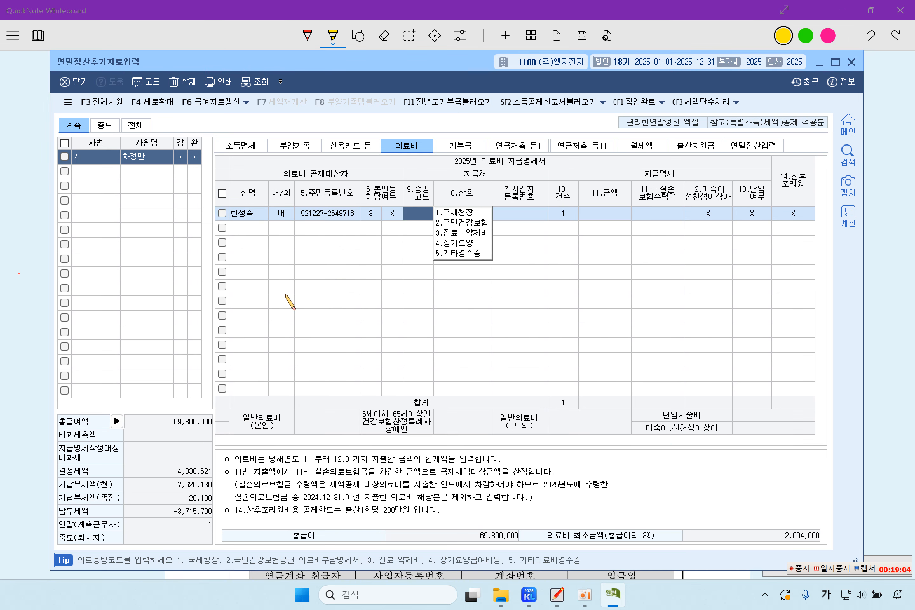
left_click(467, 212)
key("Return")
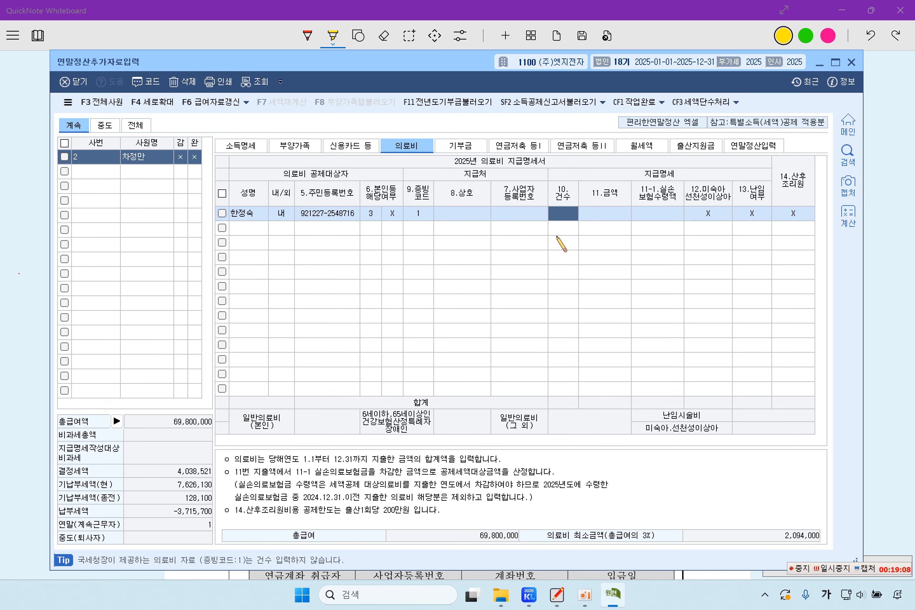
Enter 1,400,000 as the 금액 of the spouse's first 의료비 row and complete the row with its remaining fields unchanged.
key("Return")
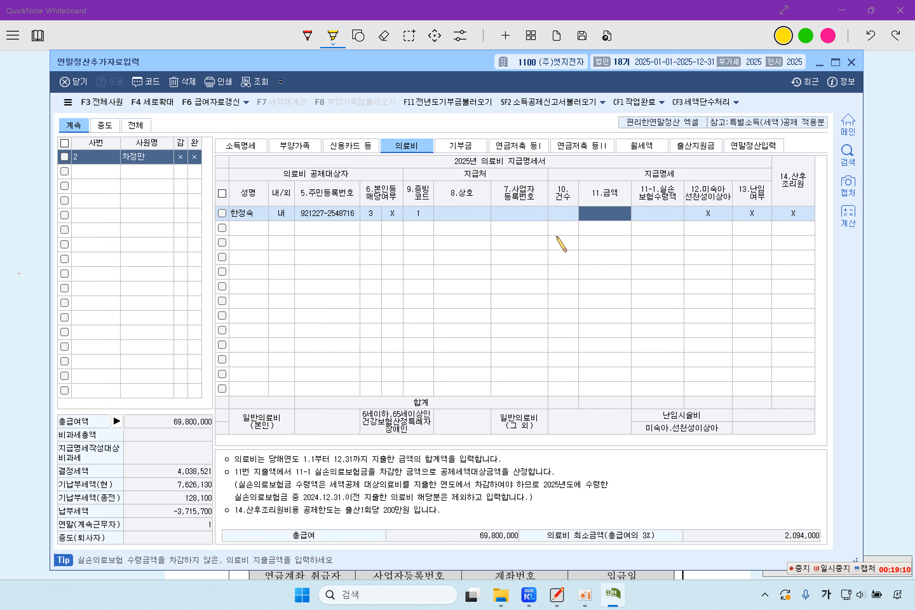
type("1,400,000")
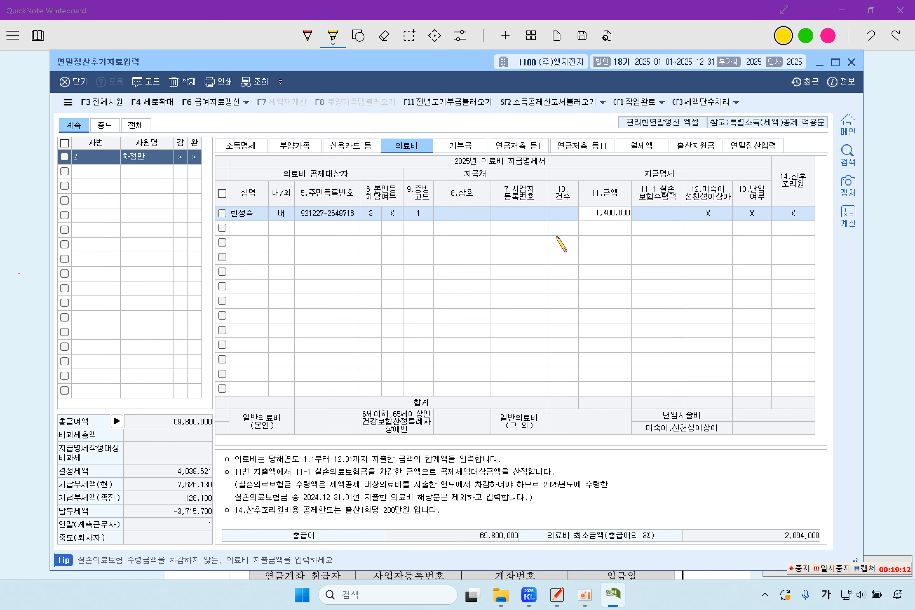
key("Return")
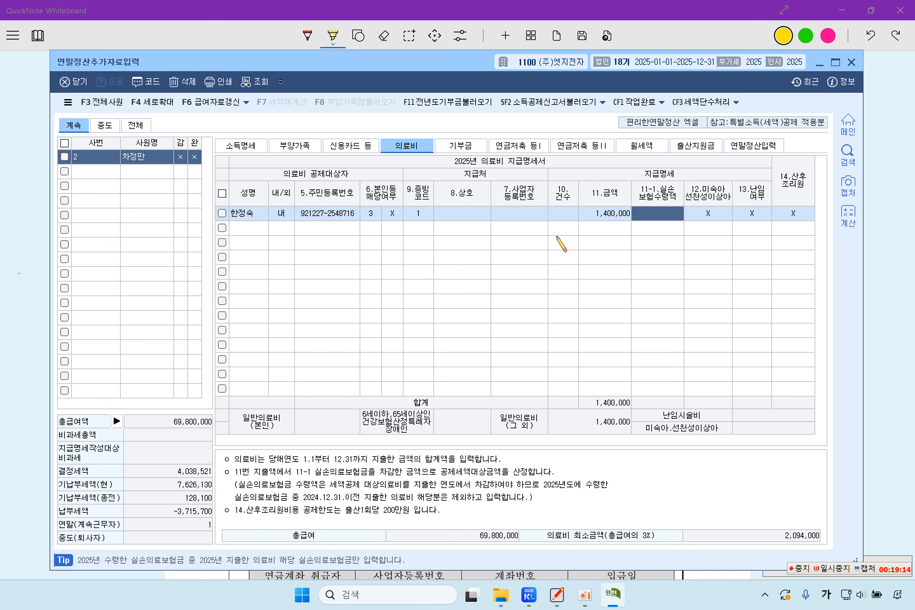
key("Return")
key("Return")
key("Return")
key("Return")
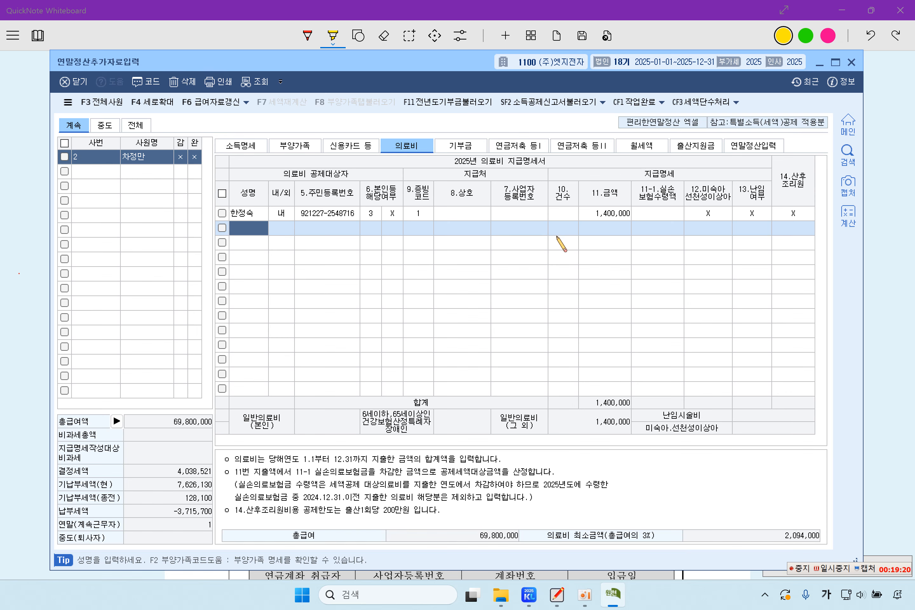
Add a second 의료비 row for the spouse (배우자) with 증빙코드 1.국세청장.
key("F2")
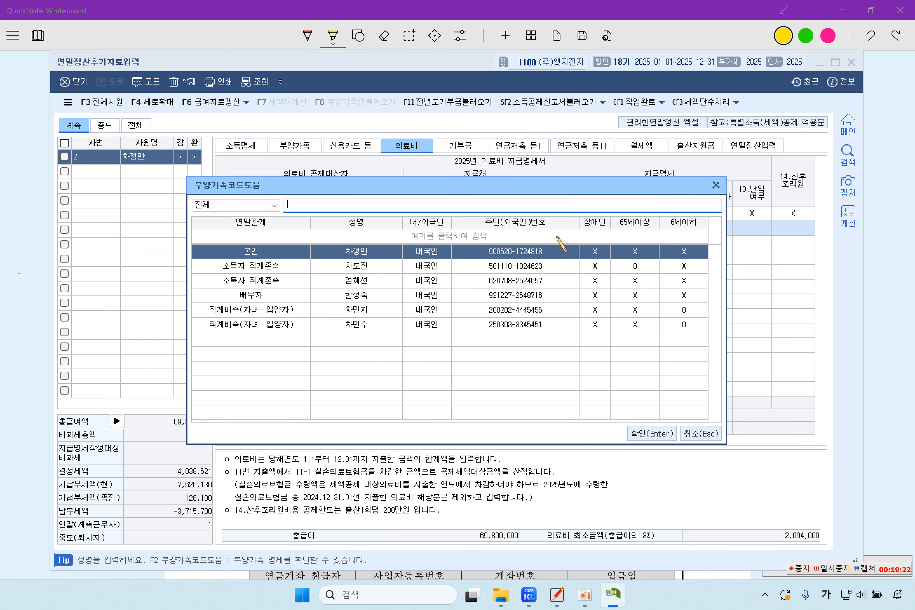
key("Down")
key("Down")
key("Down")
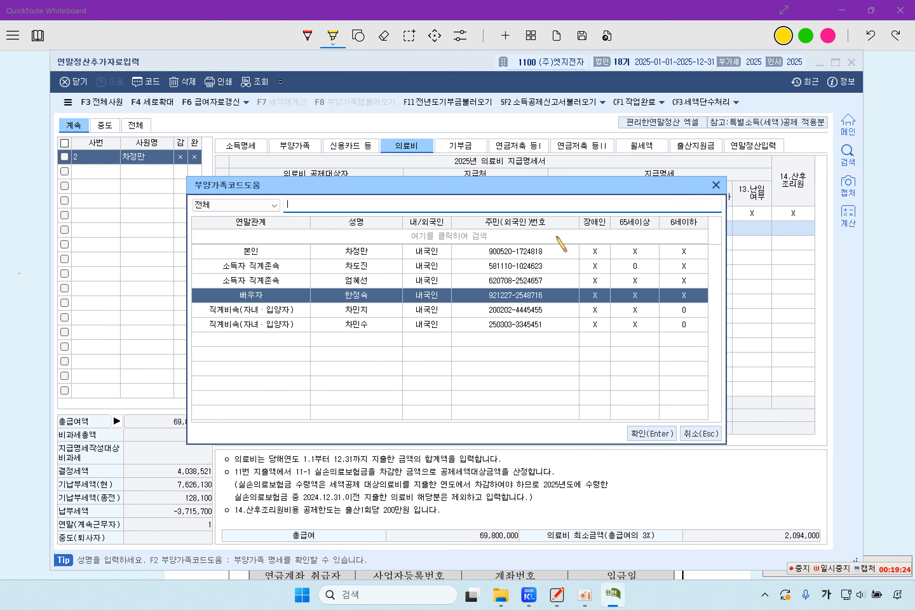
key("Return")
type("1")
key("Return")
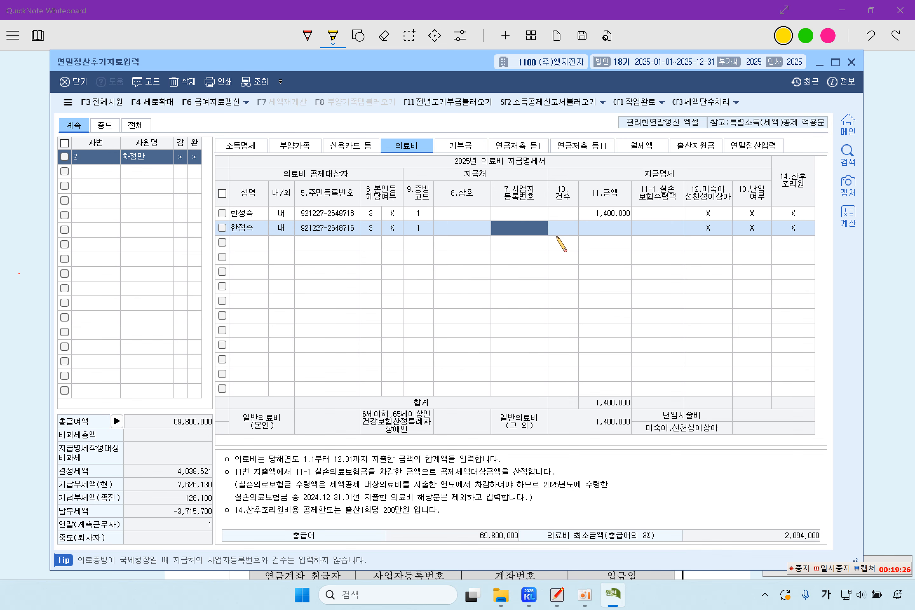
Enter 3,800,000 as the 금액 of the spouse's second 의료비 row and mark 산후조리원 as 1.해당.
key("Return")
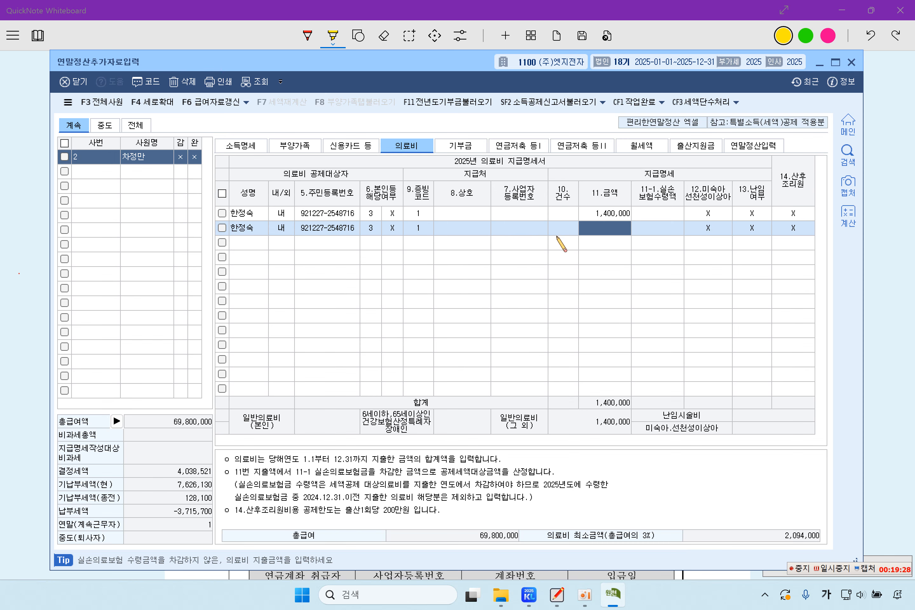
type("3,")
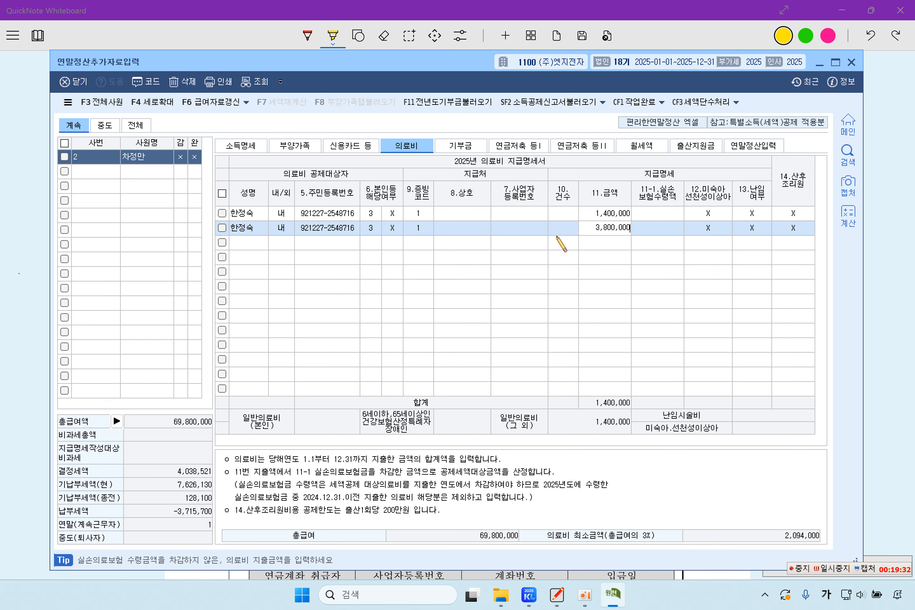
type("800,000")
key("Return")
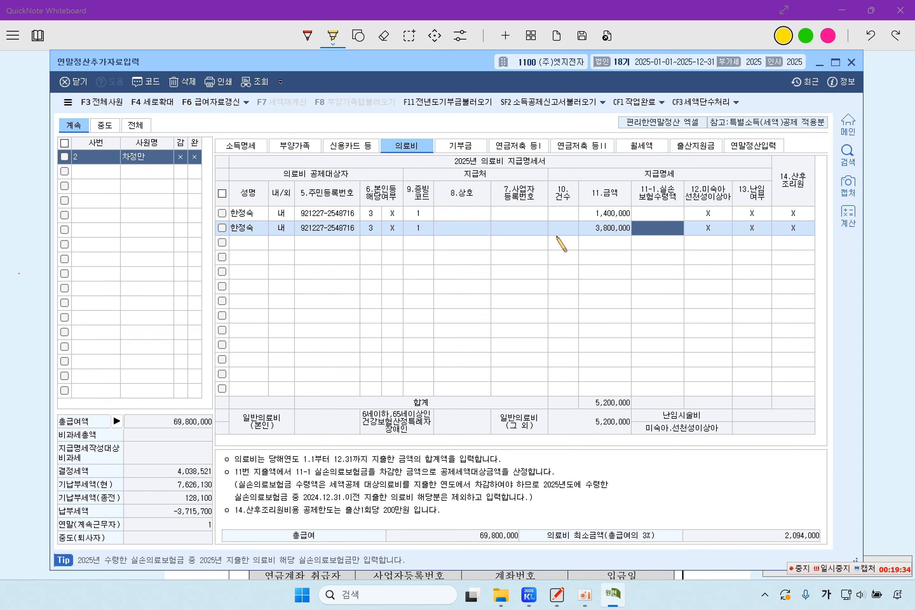
key("Return")
key("Return")
key("Return")
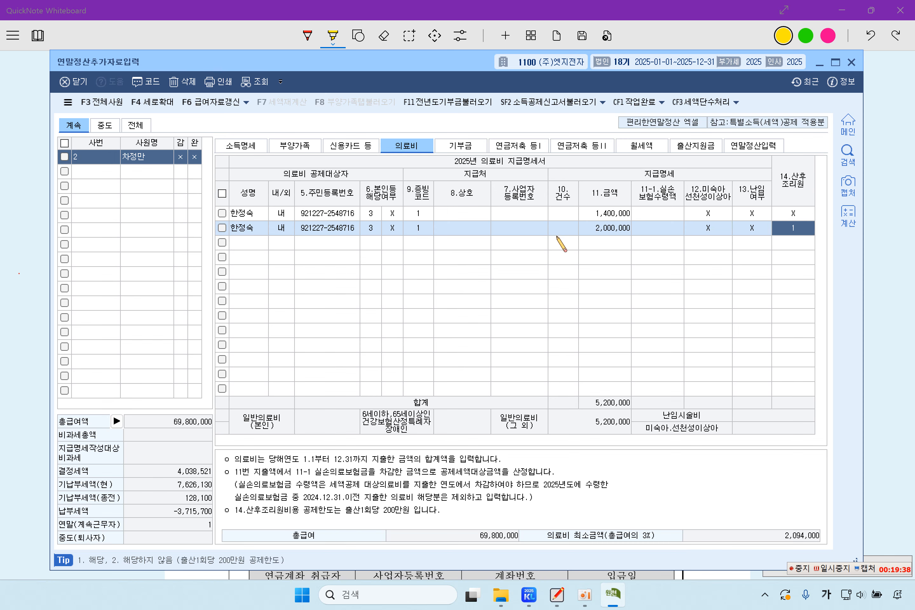
type("0")
key("Return")
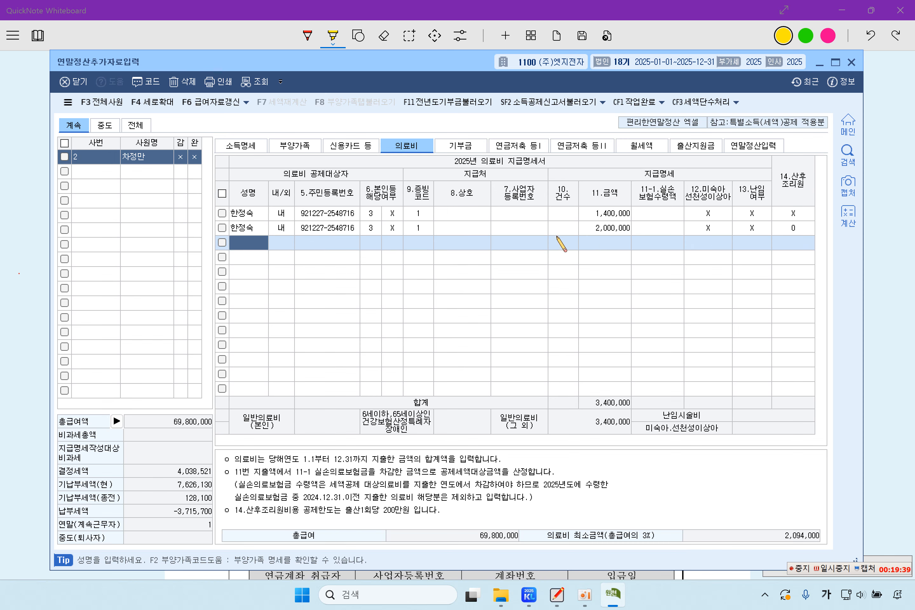
left_click(799, 228)
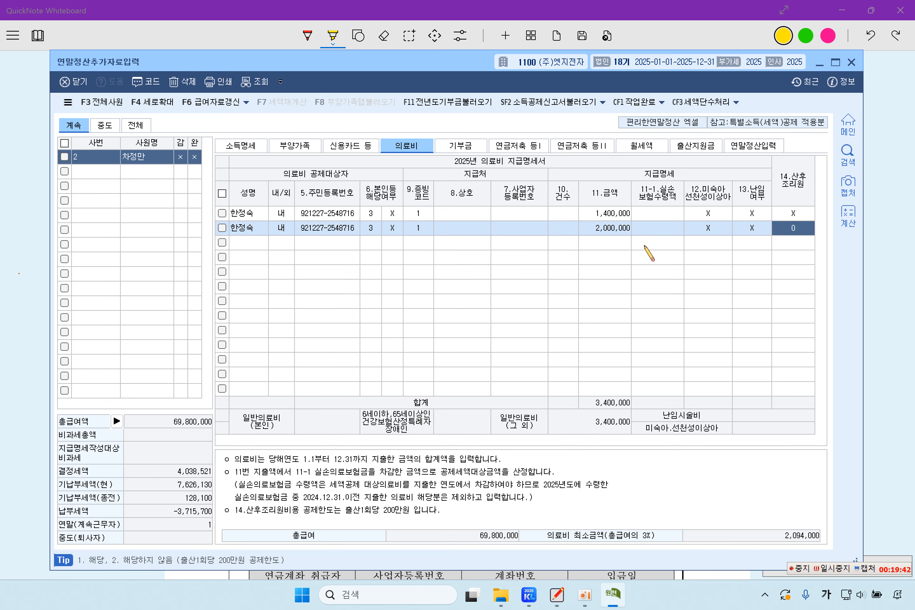
left_click(609, 230)
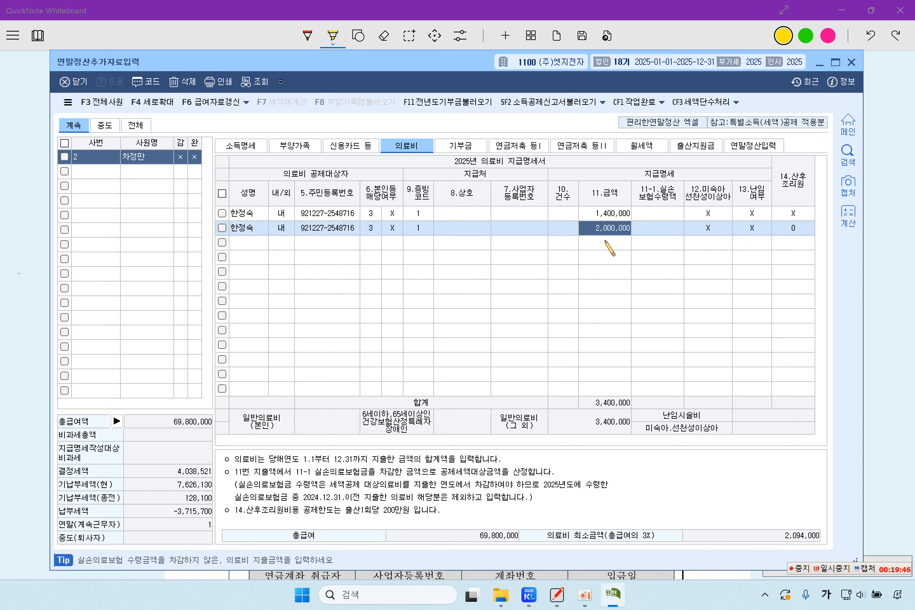
Add a 의료비 row for the employee's father with 증빙코드 1.국세청장 and a 금액 of 2,700,000.
left_click(603, 244)
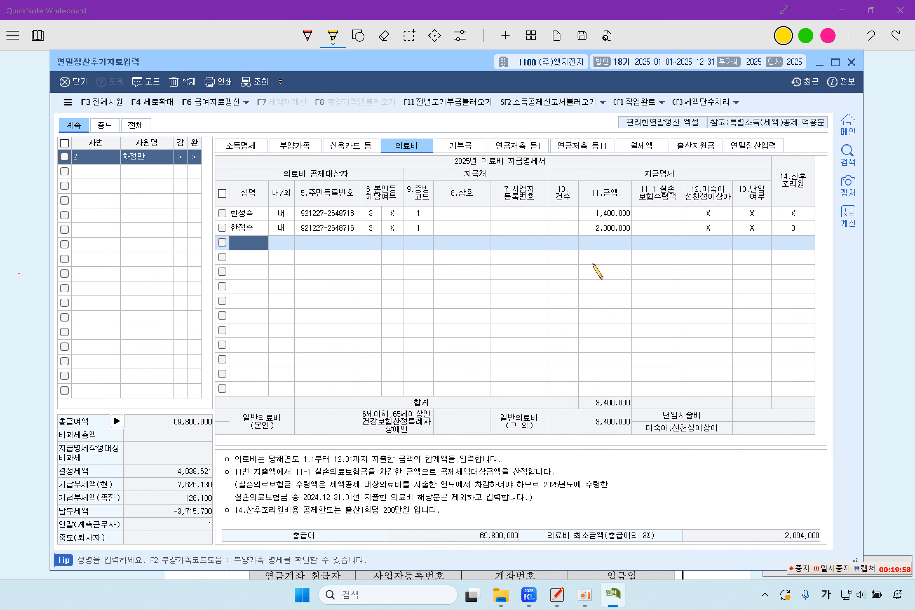
key("F2")
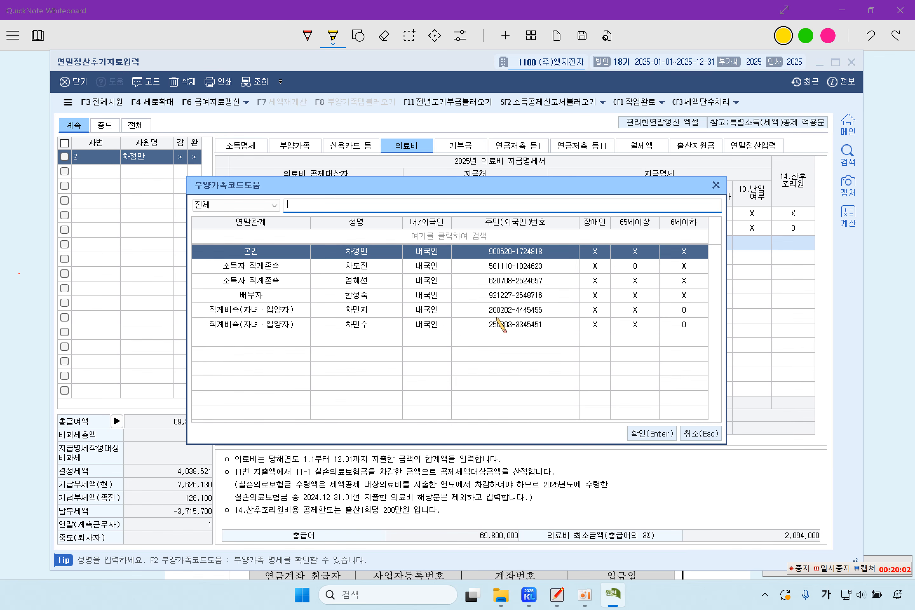
double_click(375, 266)
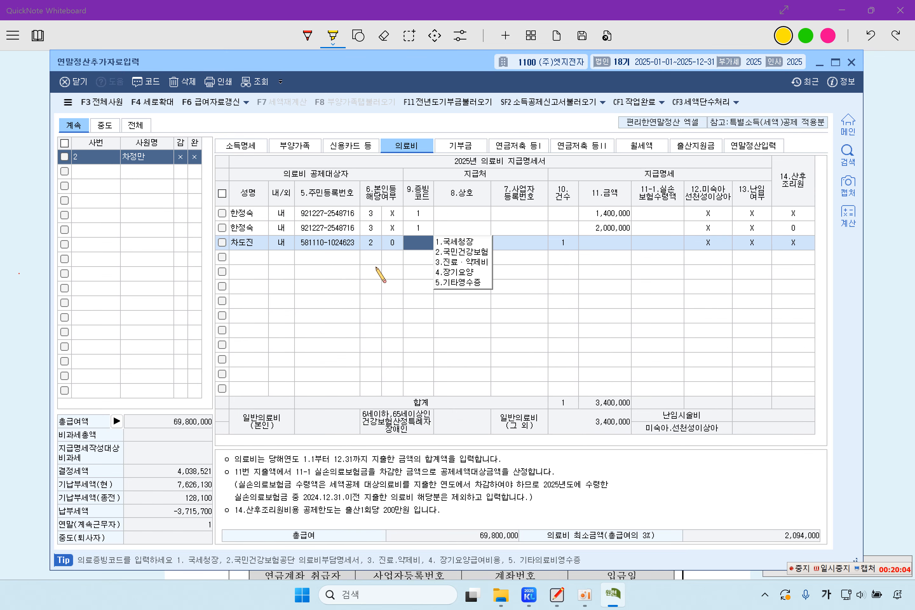
left_click(465, 241)
left_click(605, 246)
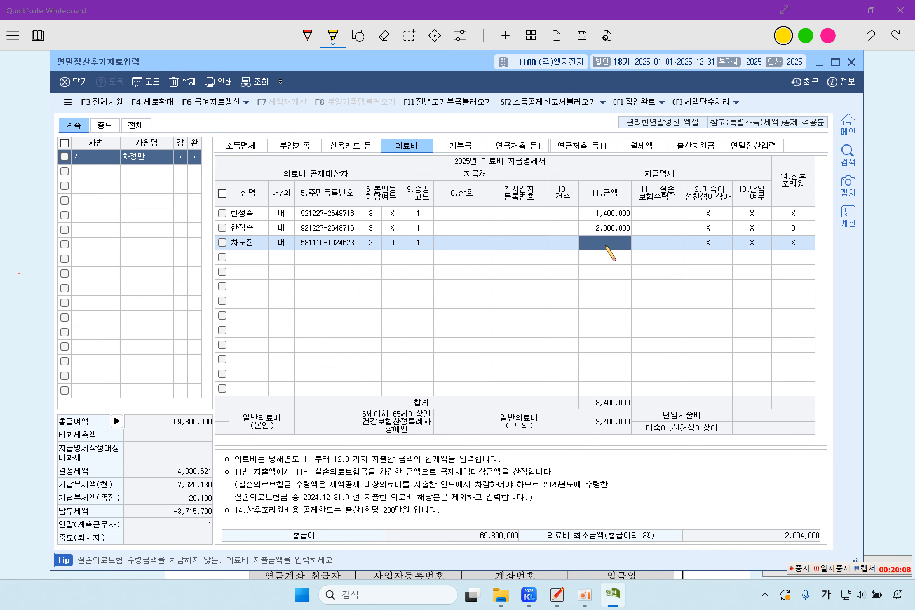
type("2,7")
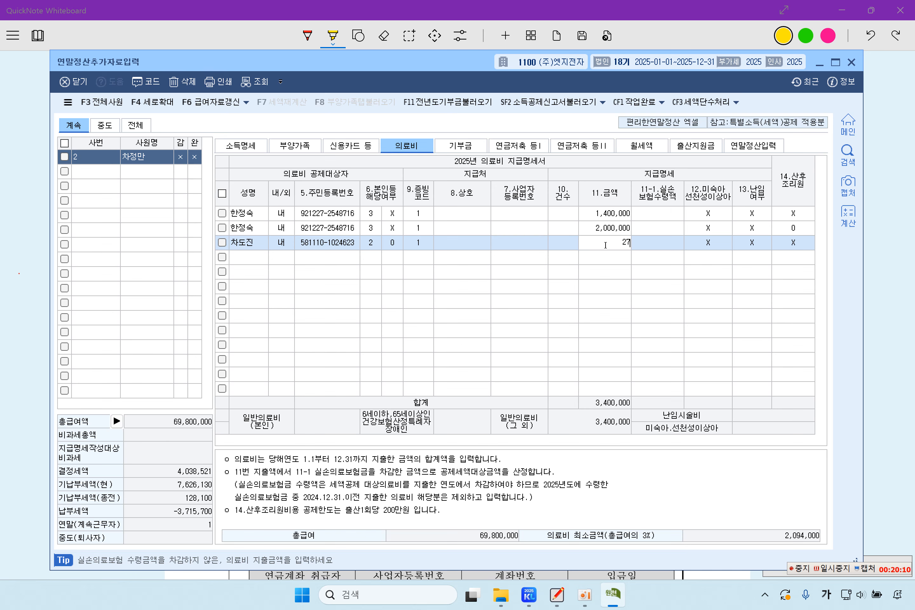
type("00,000")
key("Return")
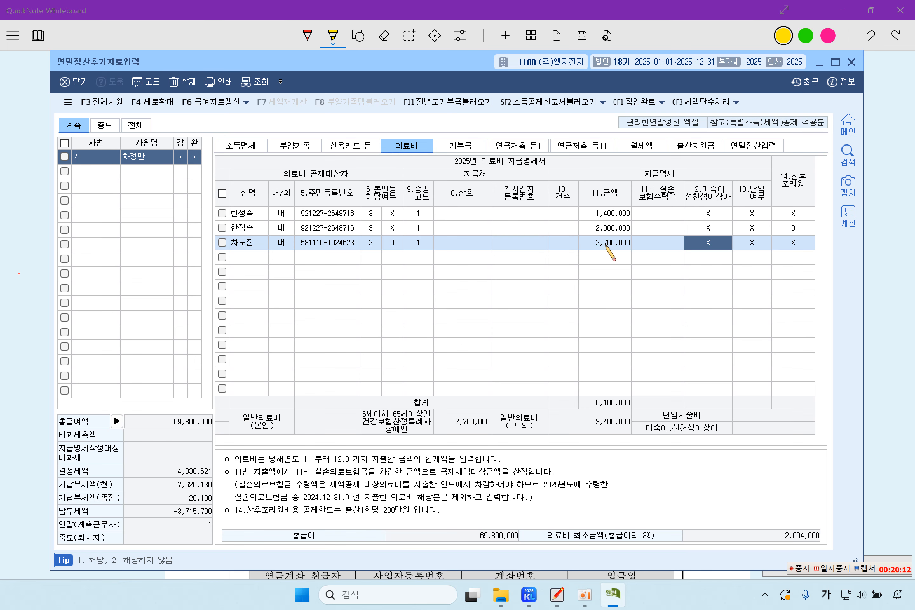
key("Return")
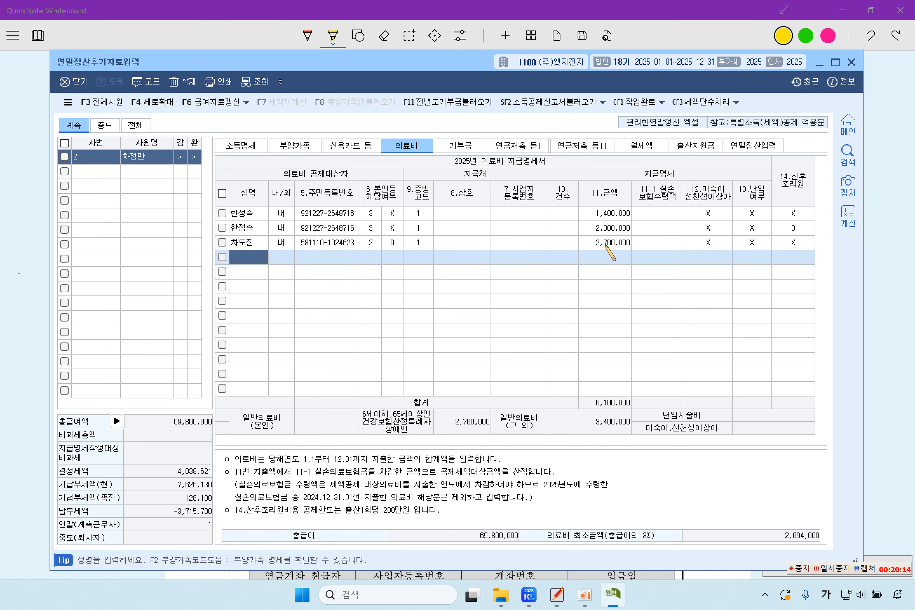
Add a 의료비 row for the employee's mother from the dependents list with 증빙코드 1.국세청장.
key("F2")
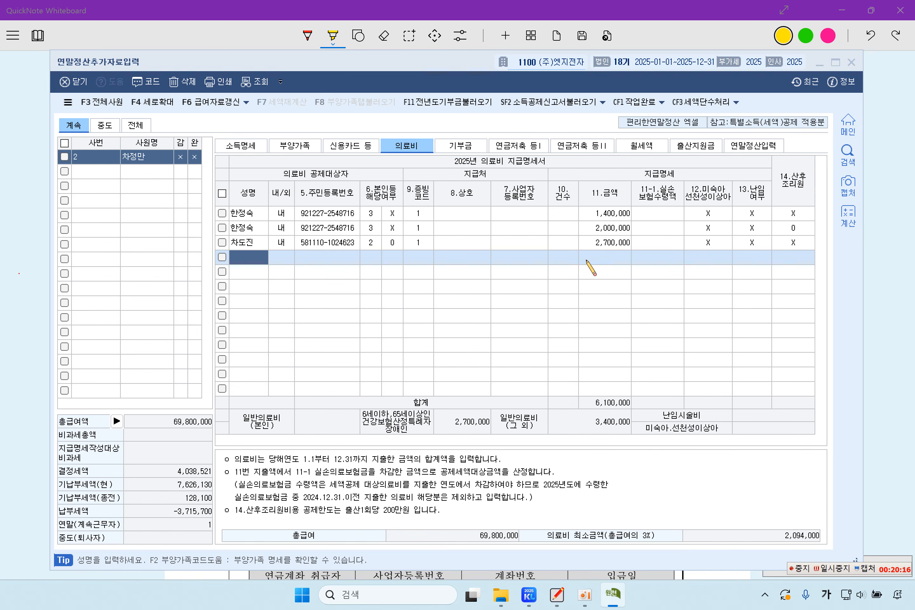
left_click(346, 281)
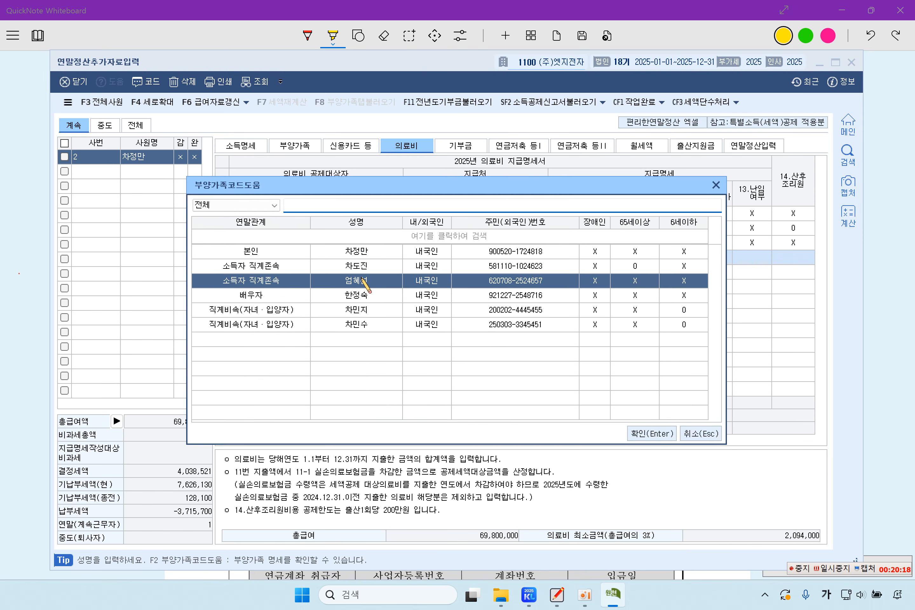
double_click(361, 279)
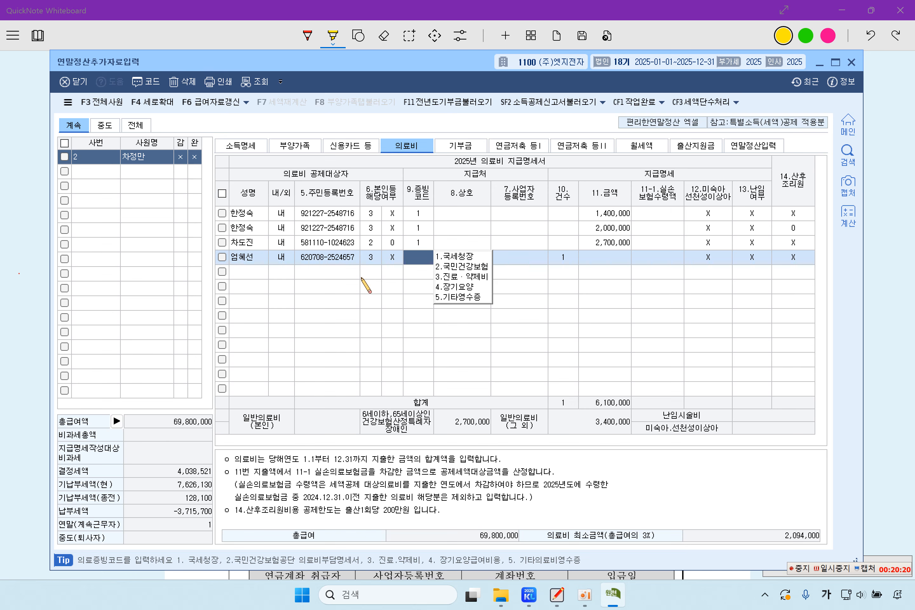
type("1")
key("Return")
Enter 3,000,000 as the 금액 and 2,200,000 as the 실손보험수령액 of the mother's 의료비 row, complete the row and reselect the employee.
left_click(618, 262)
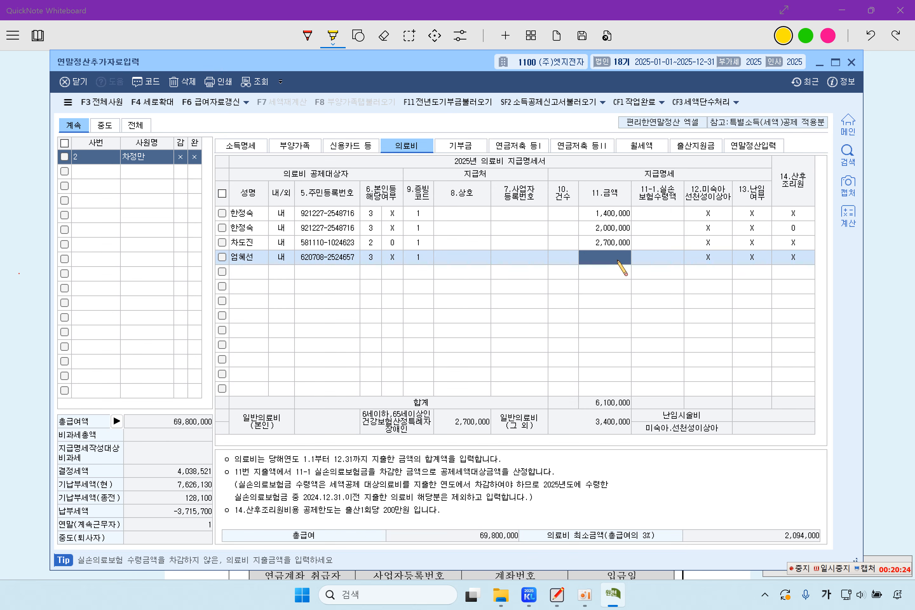
type("3,000,000")
key("Return")
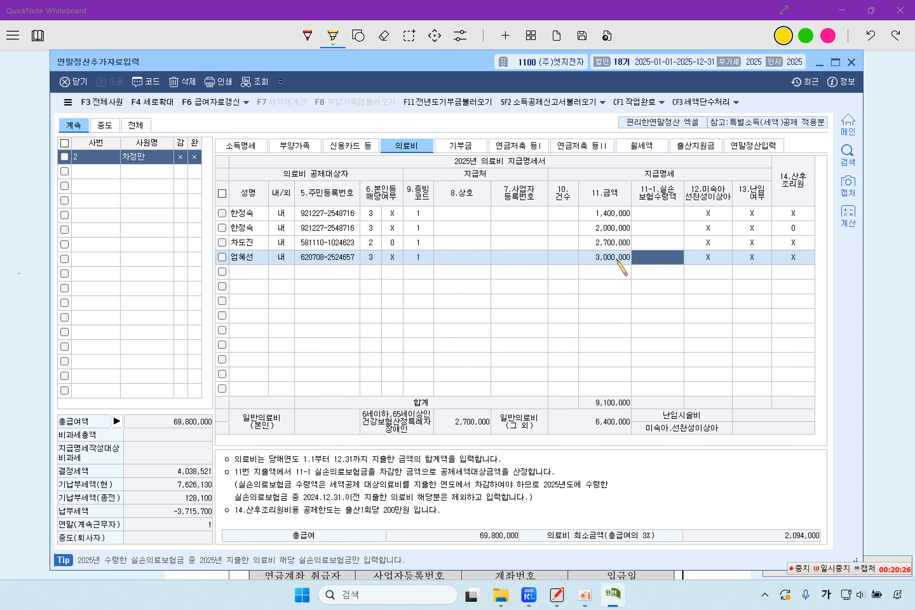
type("2")
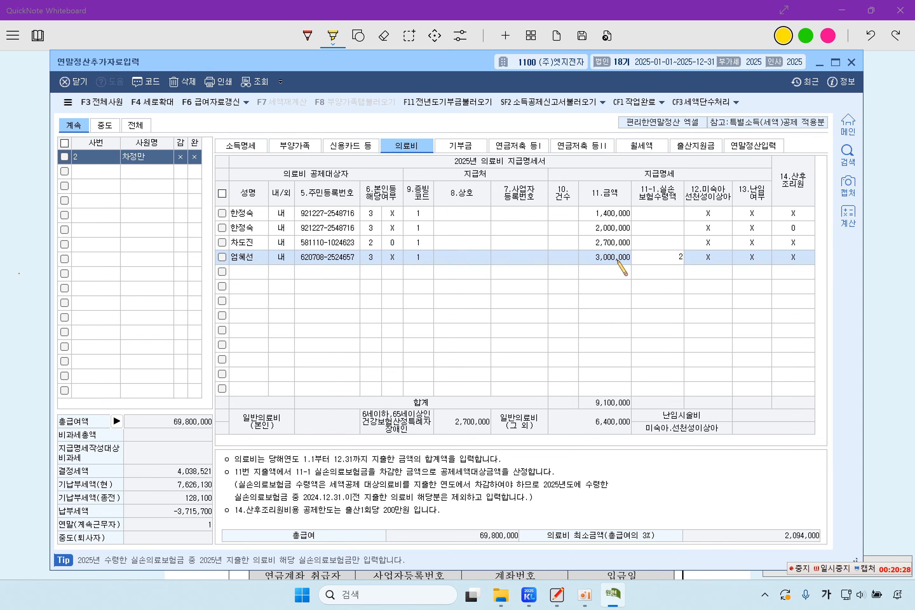
type(",200")
key("Return")
key("Return")
key("Return")
key("Return")
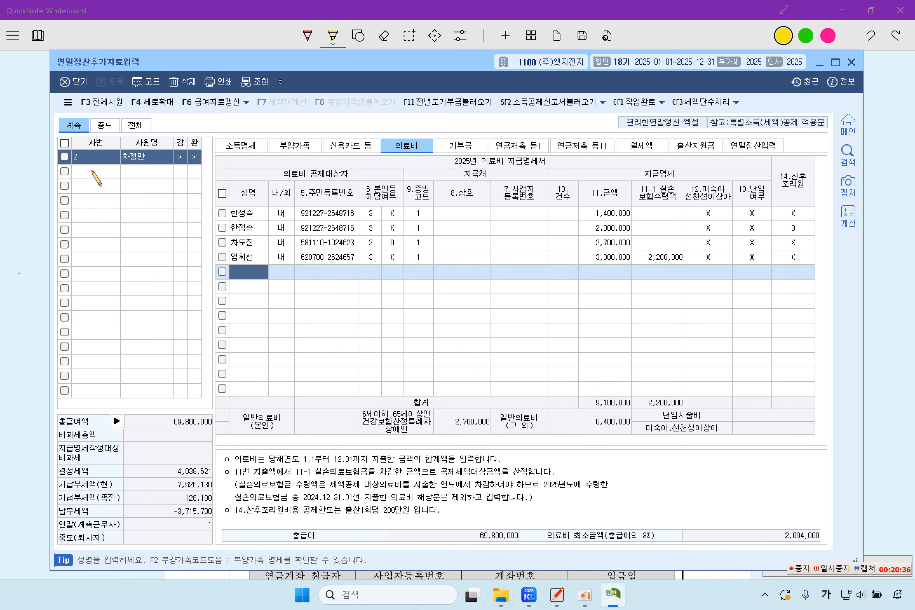
left_click(102, 159)
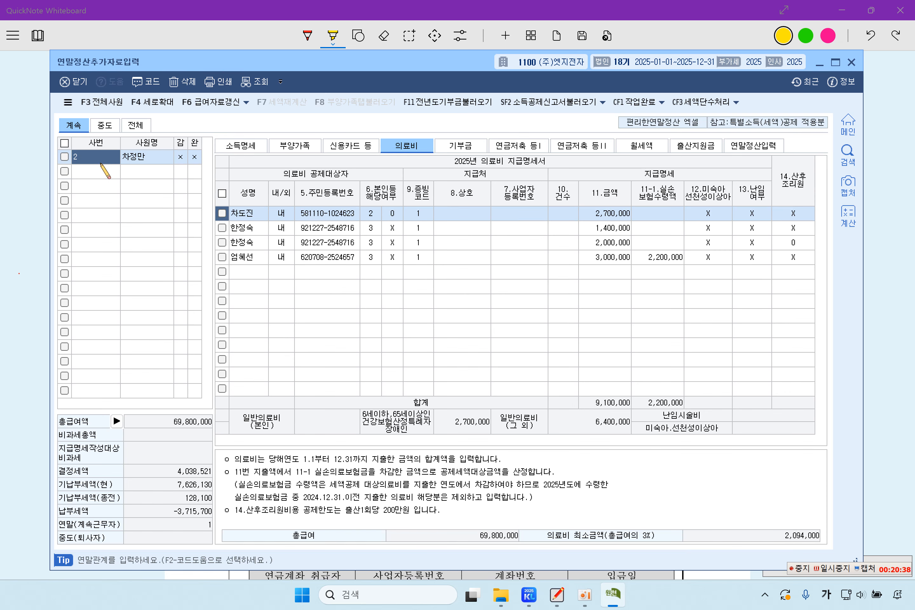
left_click(91, 169)
left_click(94, 158)
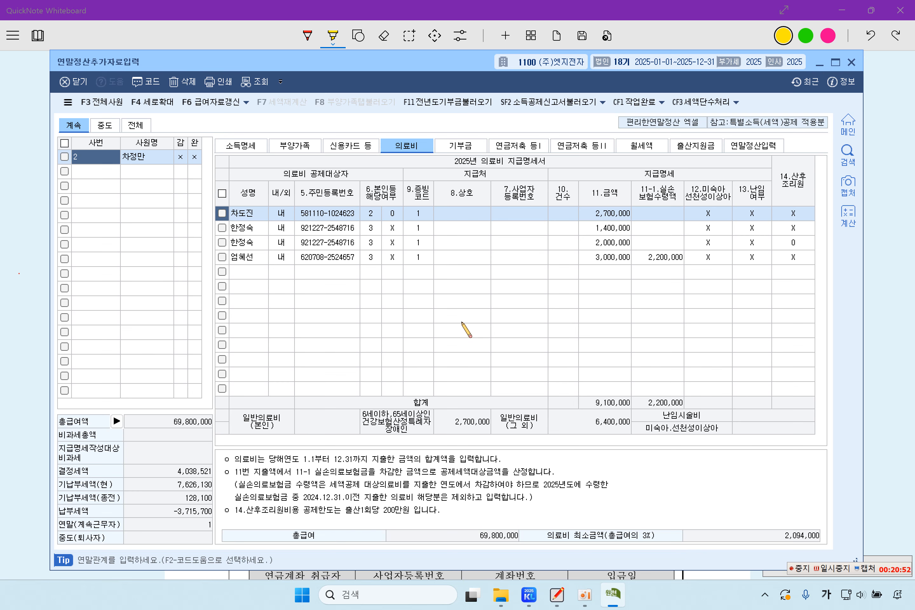
In QuickNote Whiteboard, highlight the 신용카드 등 사용금액 heading, the 12,000,000원 amount, the 출산 병원비용 포함 note and the word 배우자.
left_click(8, 274)
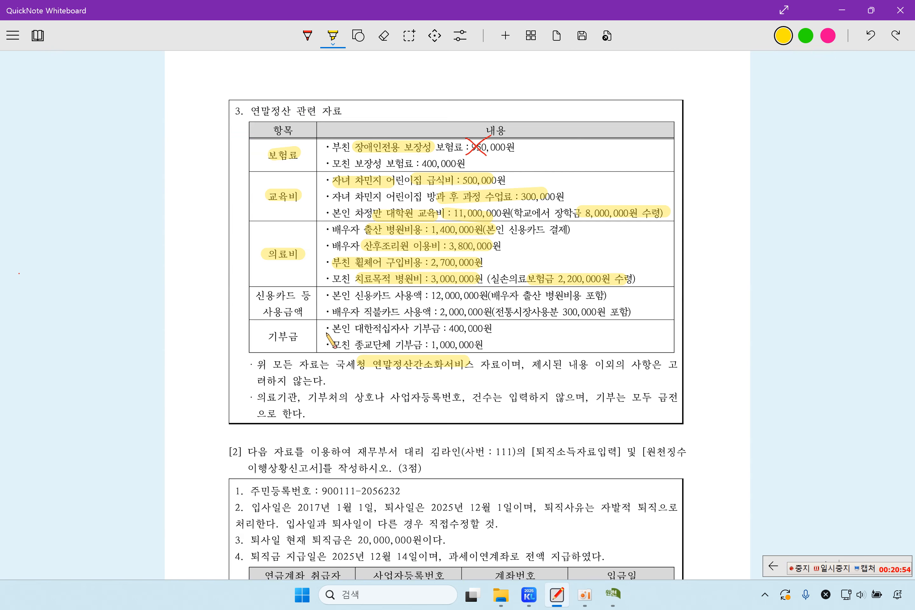
left_click_drag(263, 295, 311, 295)
left_click_drag(260, 313, 320, 314)
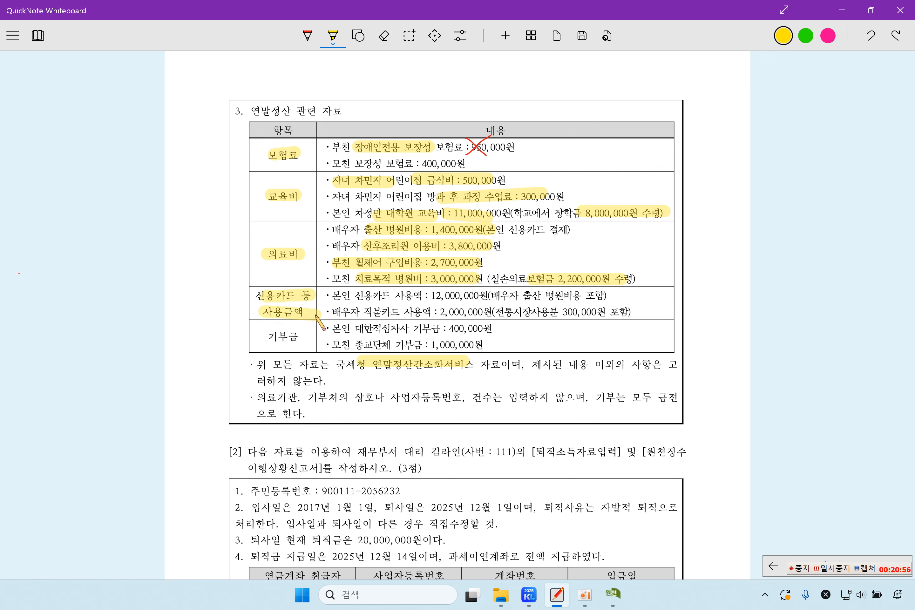
left_click_drag(435, 297, 597, 296)
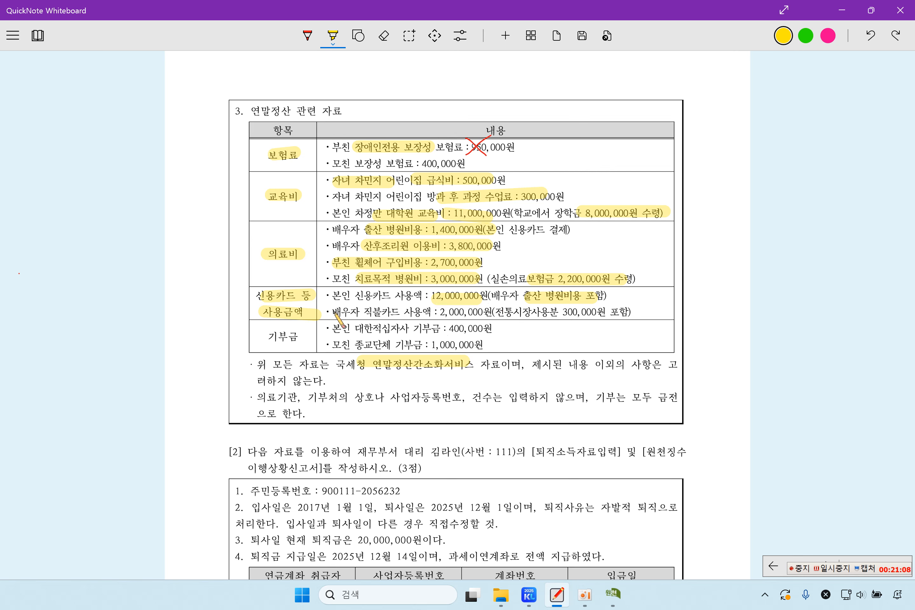
left_click_drag(330, 311, 358, 311)
Back in 연말정산추가자료입력, check the spouse's 부양가족 entry and enter 12,000,000 as the employee's own 국세청 신용카드 amount.
left_click(612, 594)
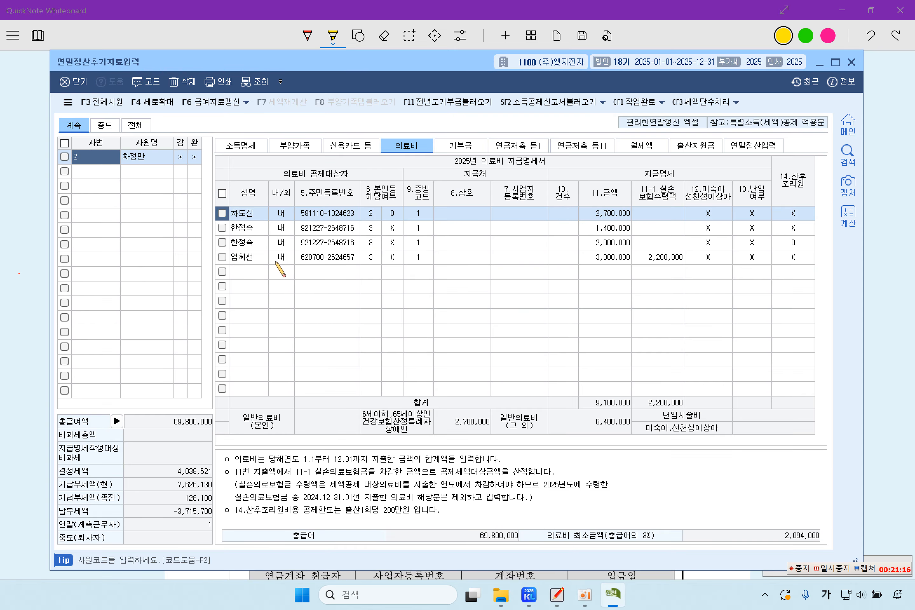
left_click(294, 146)
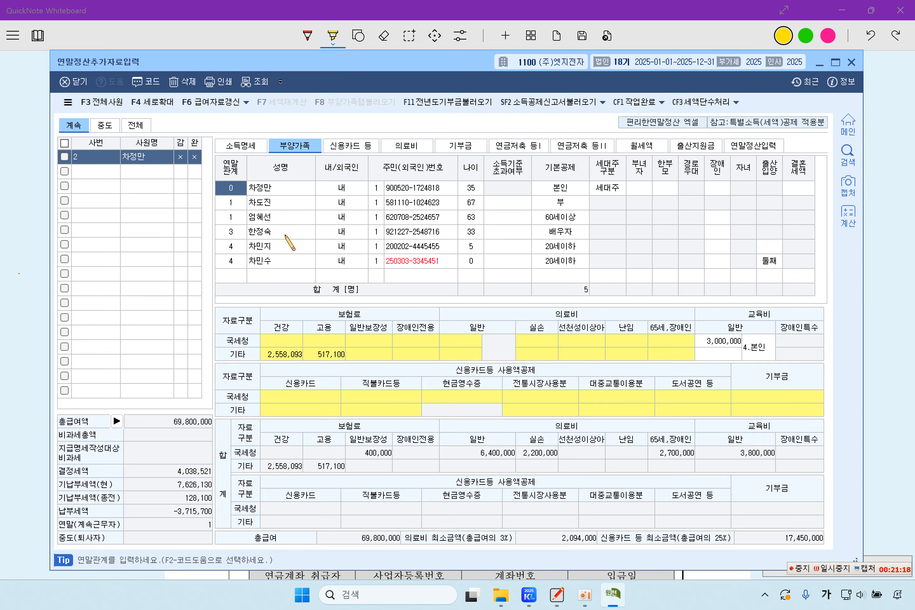
left_click(275, 233)
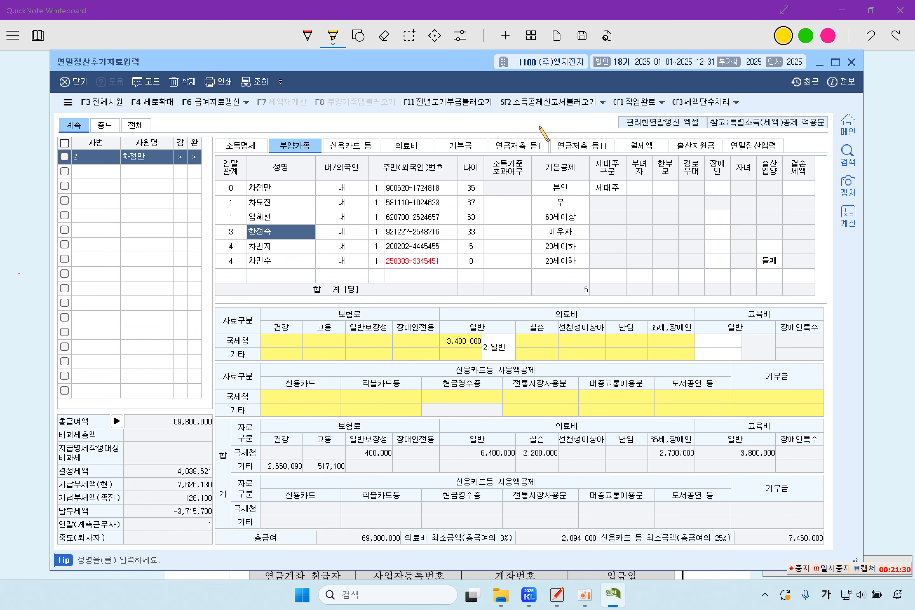
left_click(375, 145)
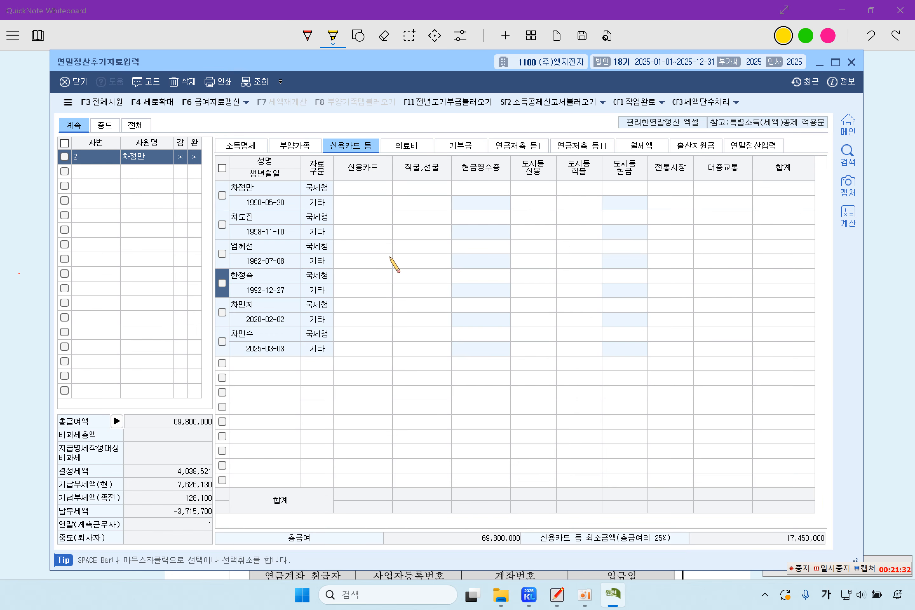
left_click(379, 194)
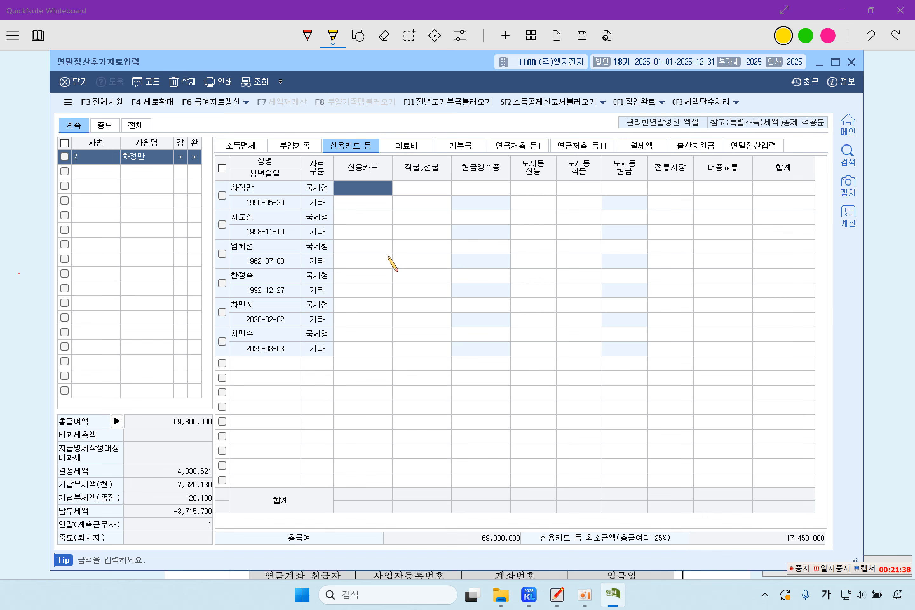
type("12")
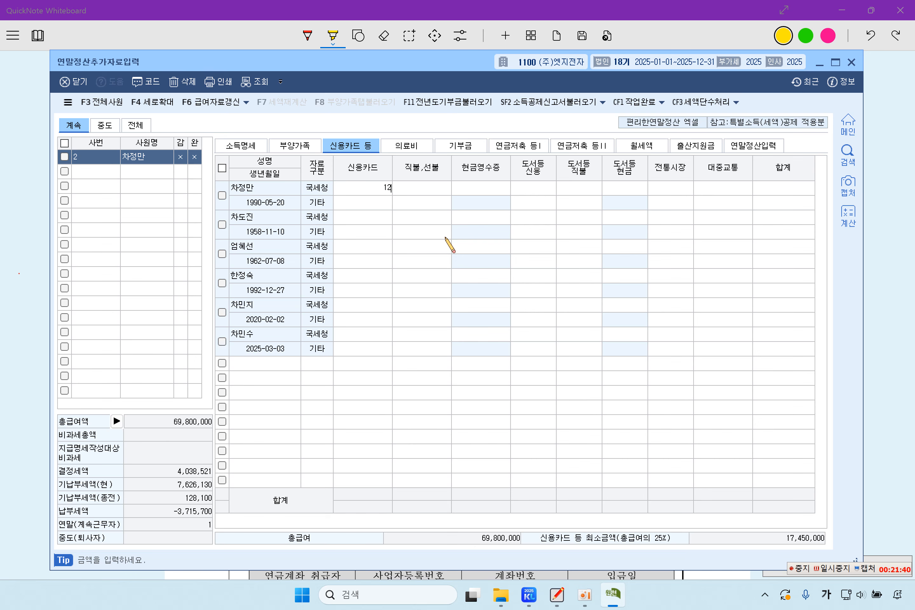
type(",000,000")
key("Return")
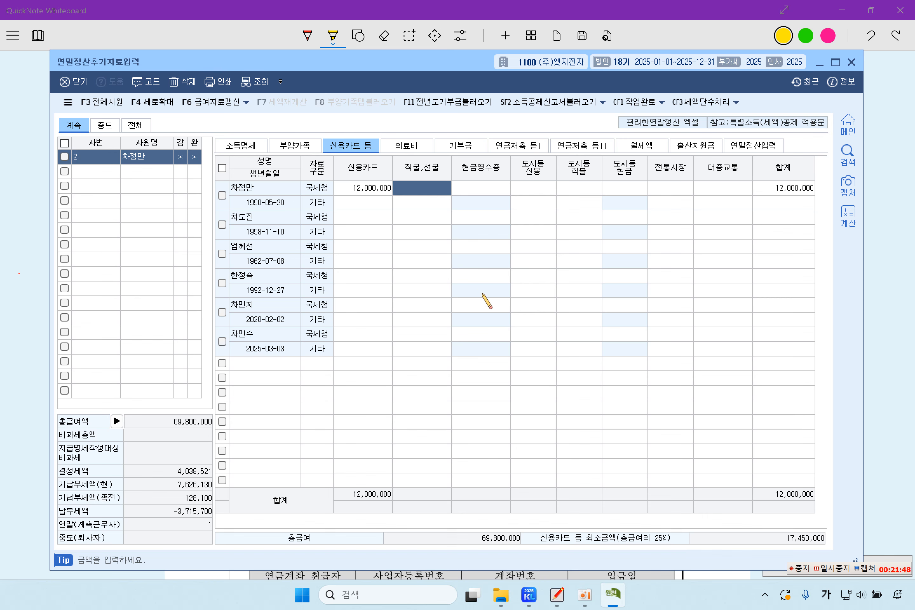
Recheck the spouse's 부양가족 entry and enter 1,700,000 as the spouse's 국세청 직불,선불 amount under 신용카드 등.
left_click(370, 277)
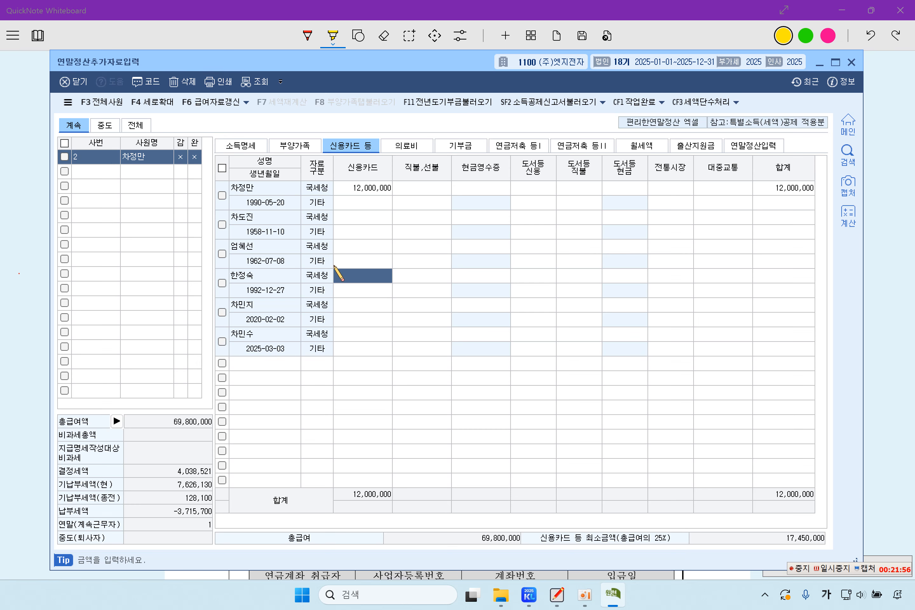
left_click(276, 145)
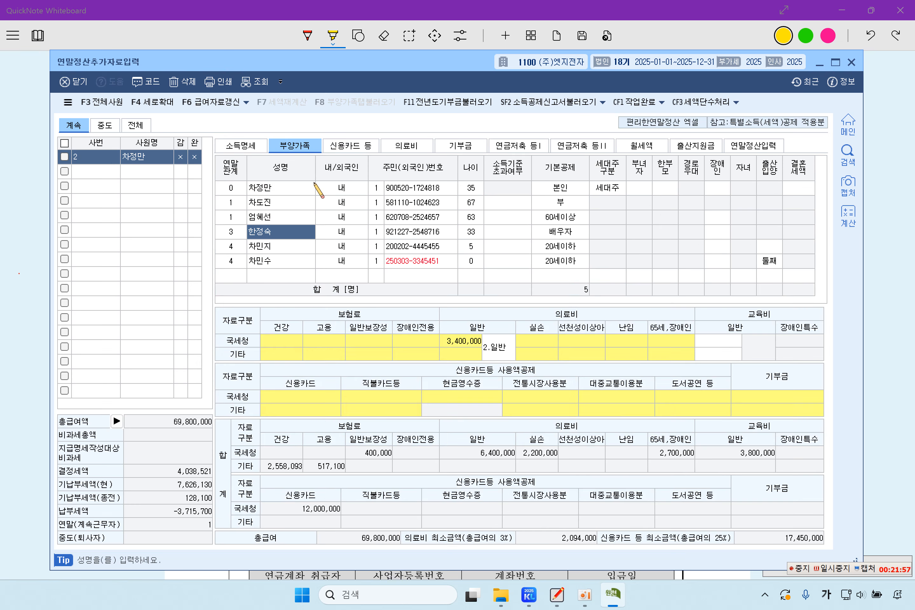
left_click(282, 245)
left_click(286, 231)
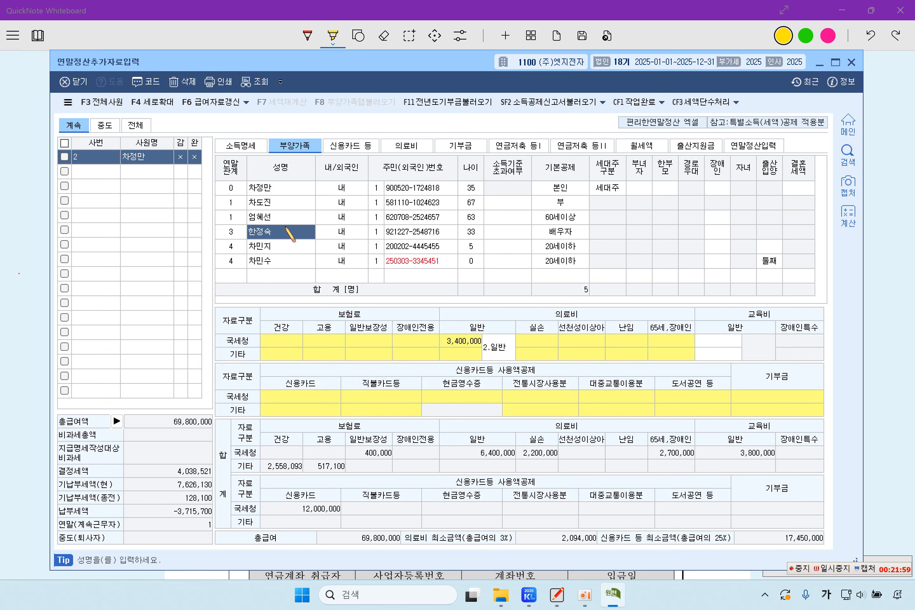
left_click(337, 145)
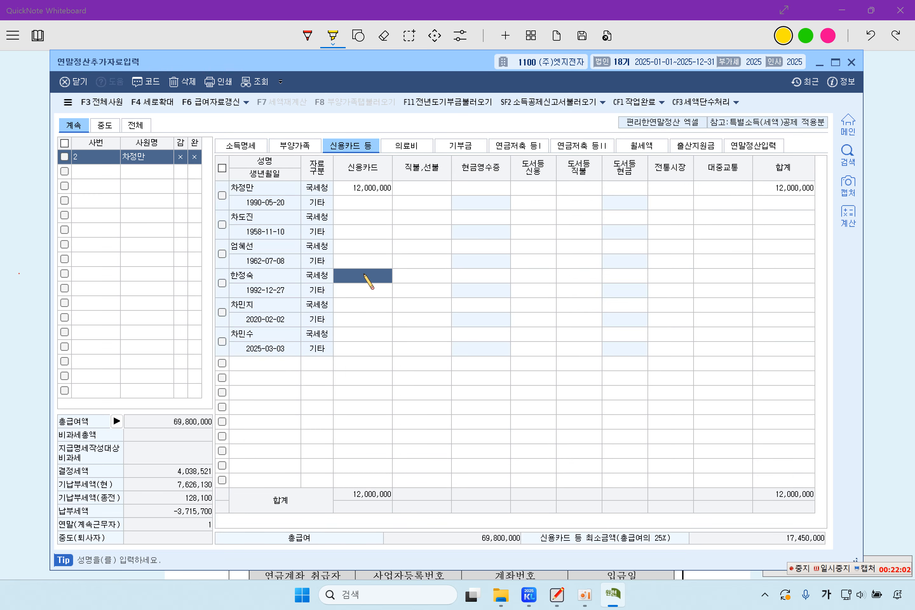
left_click(413, 275)
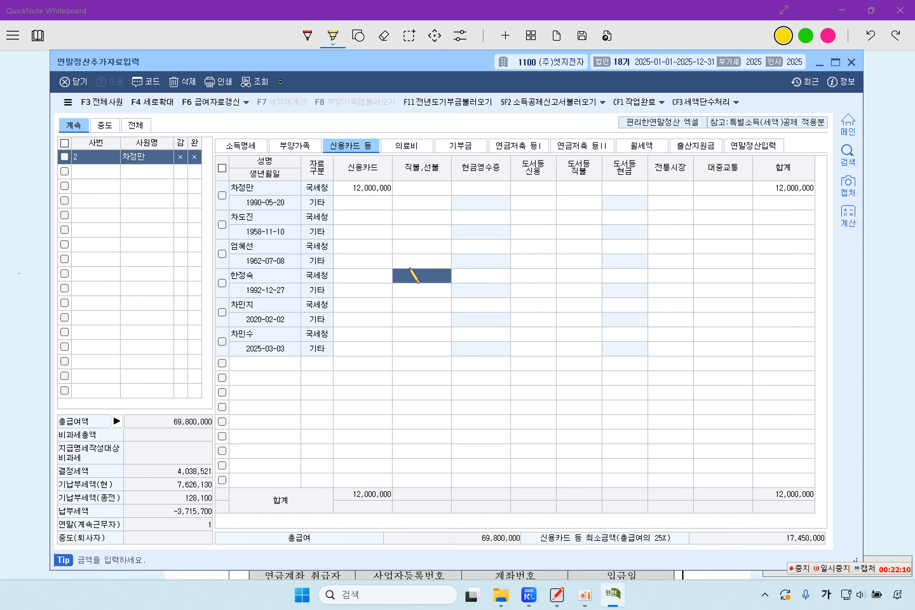
type("1,")
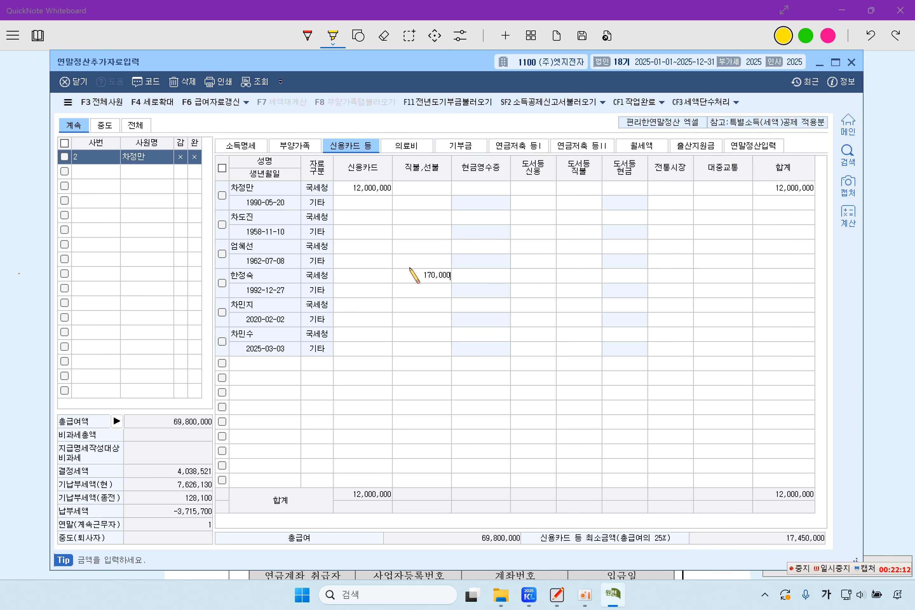
type("700,000")
key("Return")
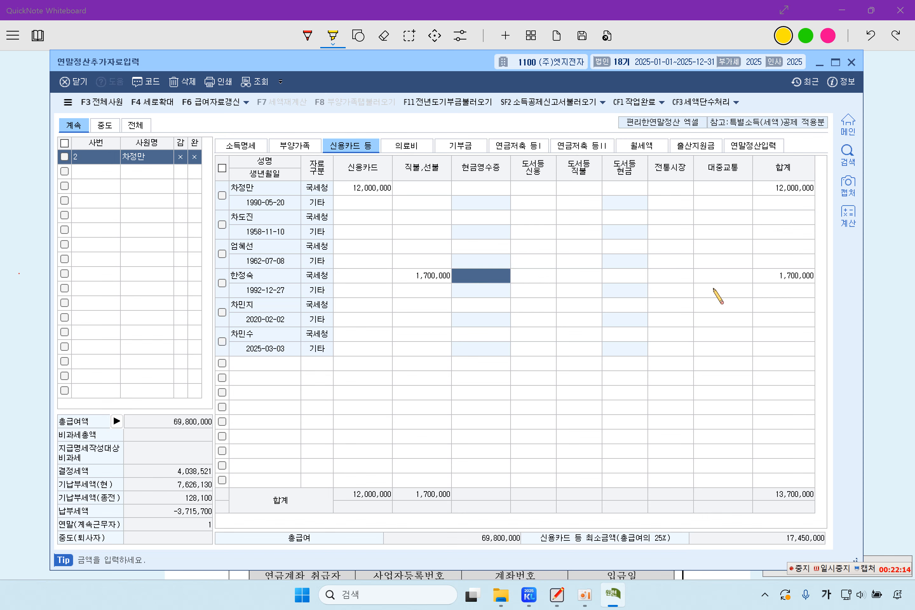
Enter 300,000 as the spouse's 국세청 전통시장 amount.
left_click(673, 275)
type("3")
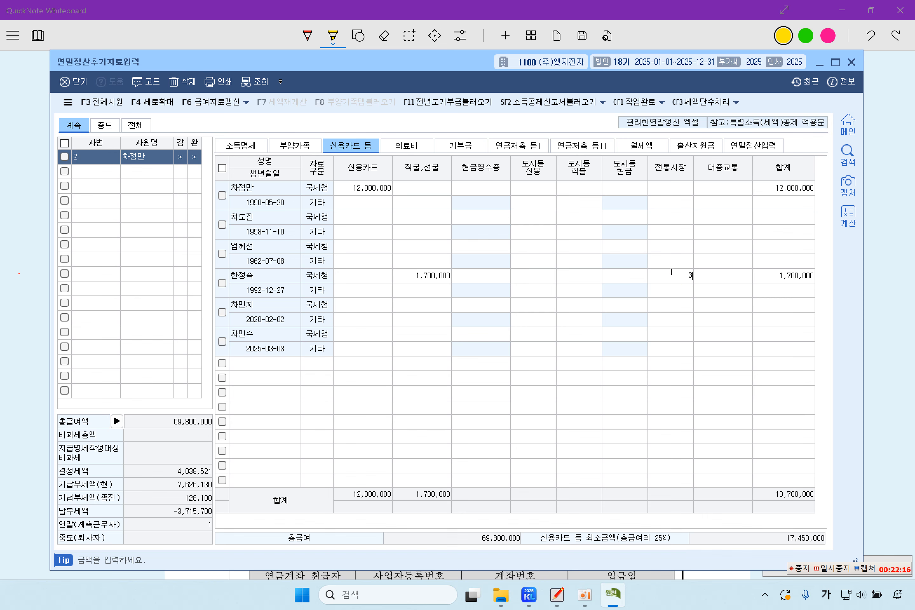
type("00,000")
key("Return")
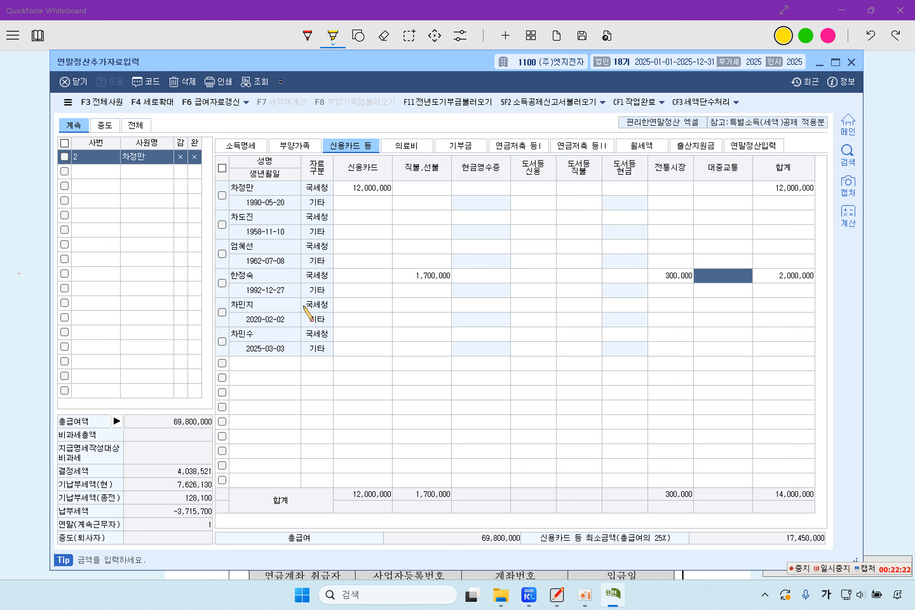
In QuickNote Whiteboard, highlight the 기부금 heading, 대한적십자사 and the mother's 종교단체 기부금 item.
left_click(11, 298)
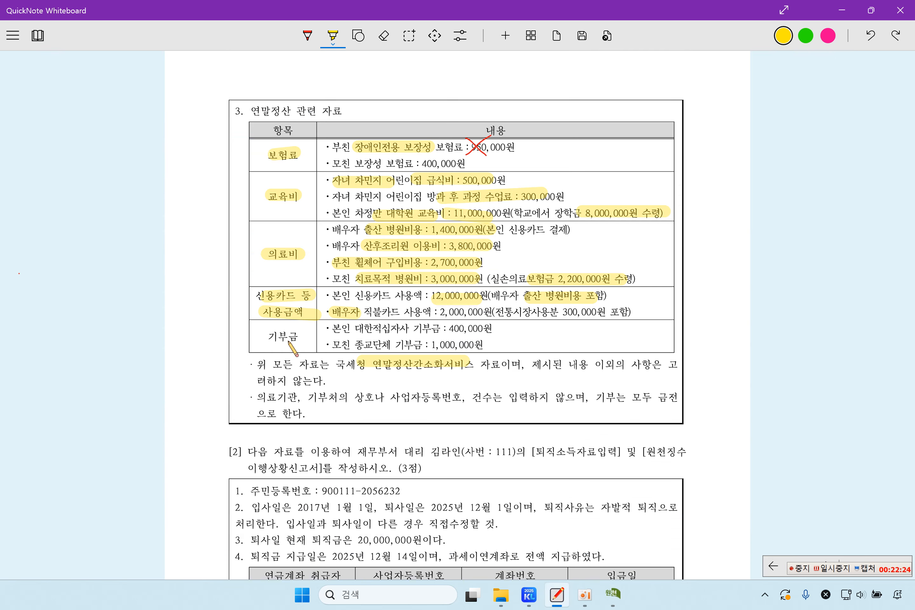
left_click_drag(260, 337, 408, 330)
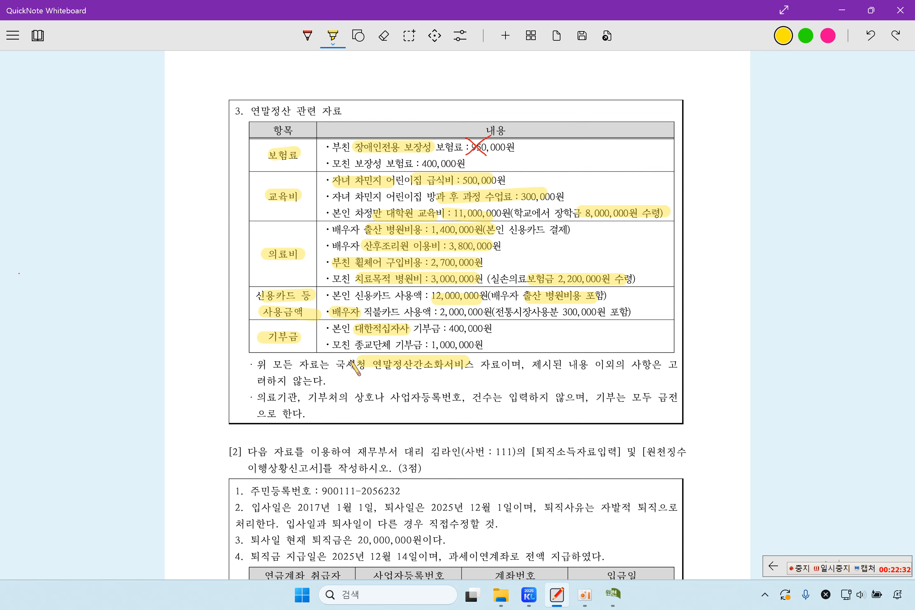
left_click_drag(332, 345, 421, 345)
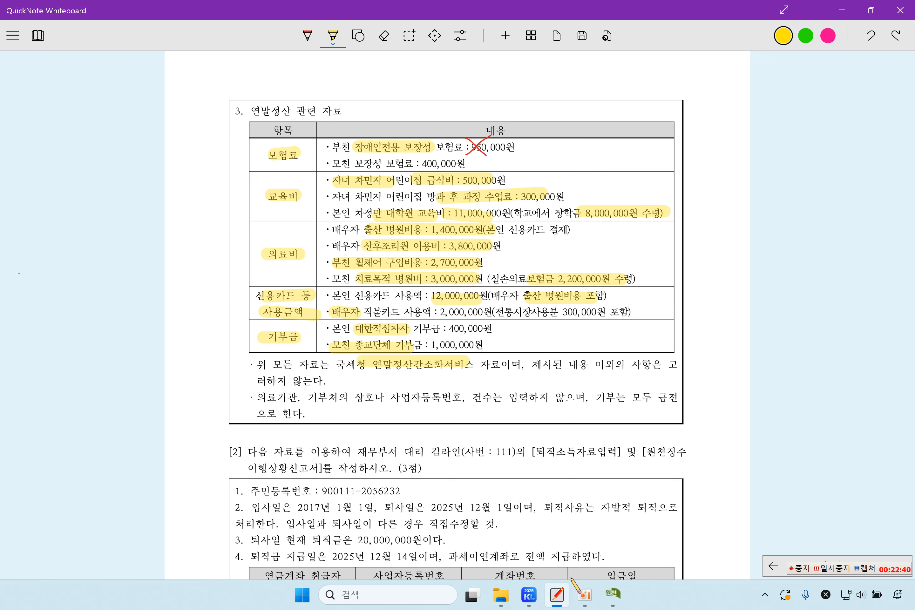
Back in 연말정산추가자료입력, check the employee's own and the mother's 부양가족 entries.
left_click(613, 593)
left_click(300, 147)
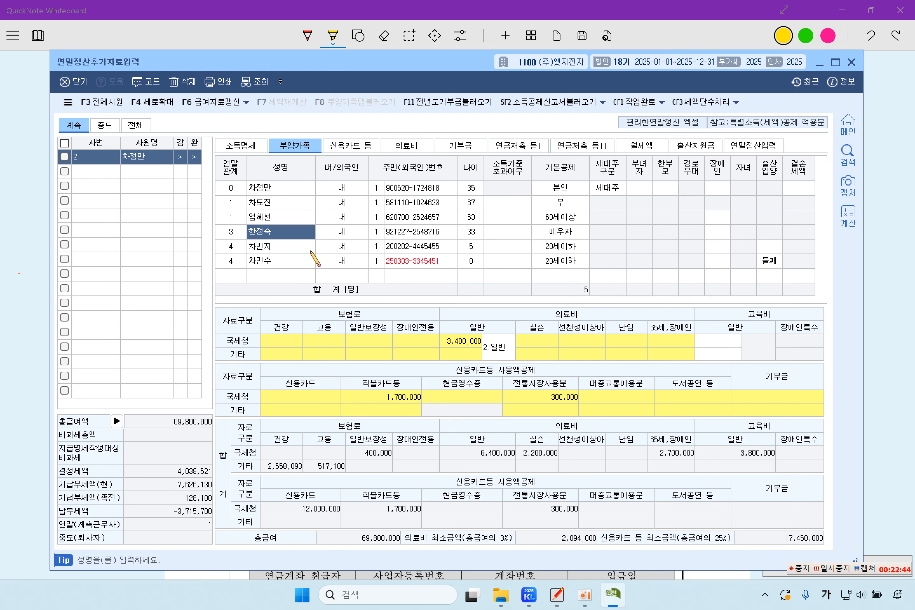
left_click(277, 193)
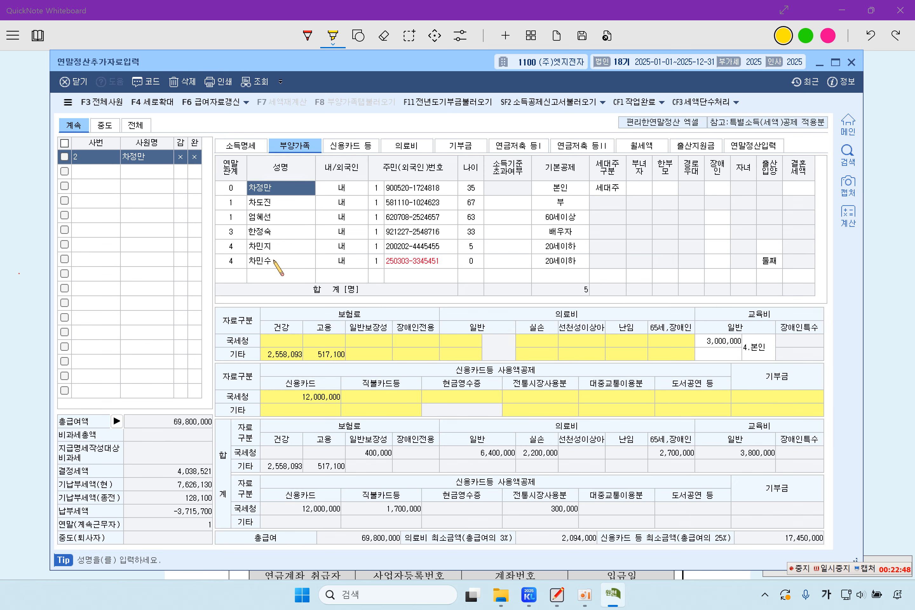
left_click(273, 220)
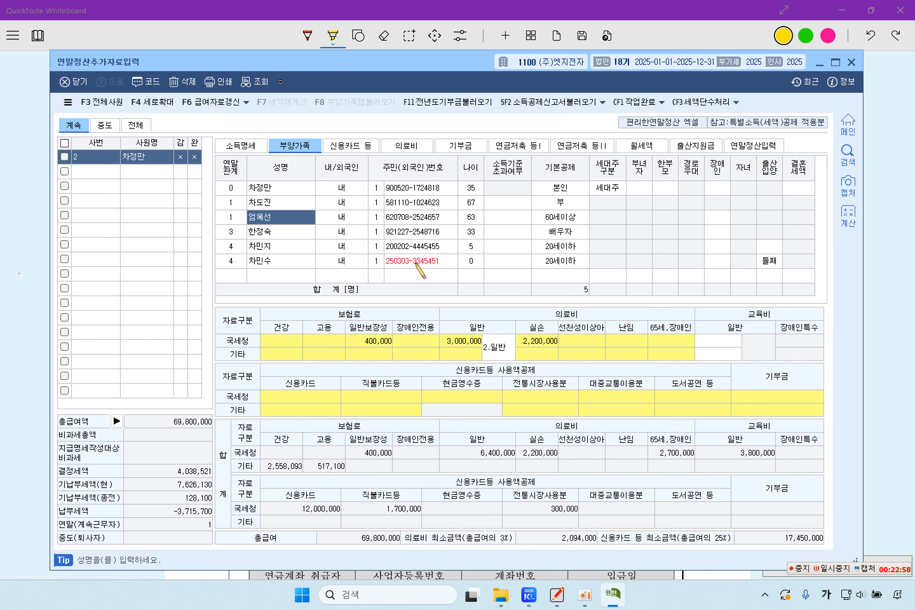
Add the employee as a donor under 기부금 and choose donation type 40 일반기부금(종교단체 외).
left_click(454, 149)
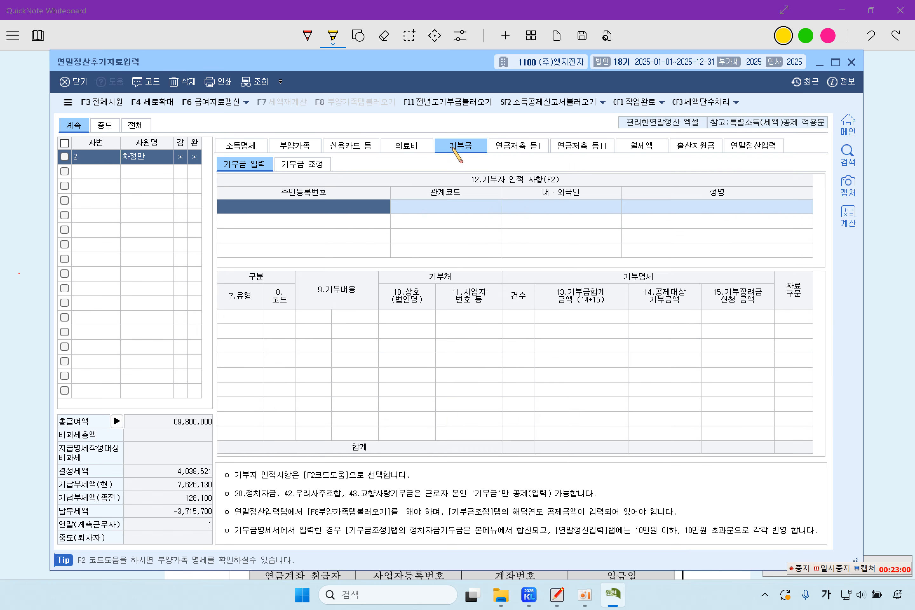
double_click(307, 211)
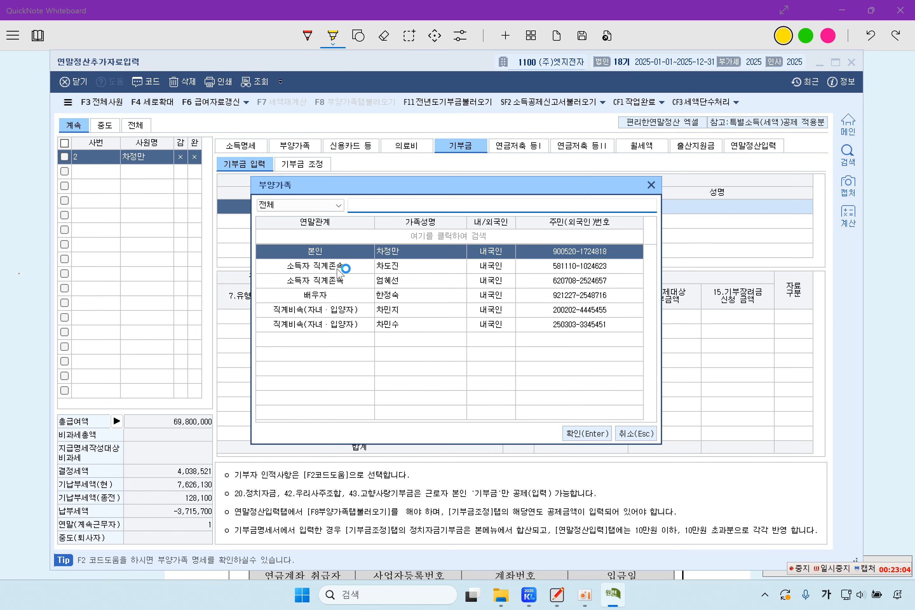
double_click(329, 252)
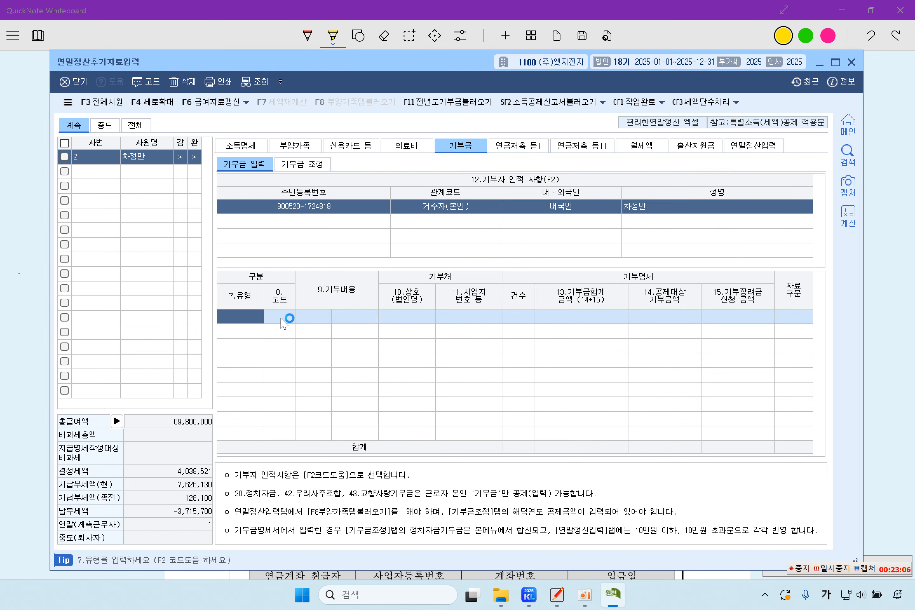
key("F2")
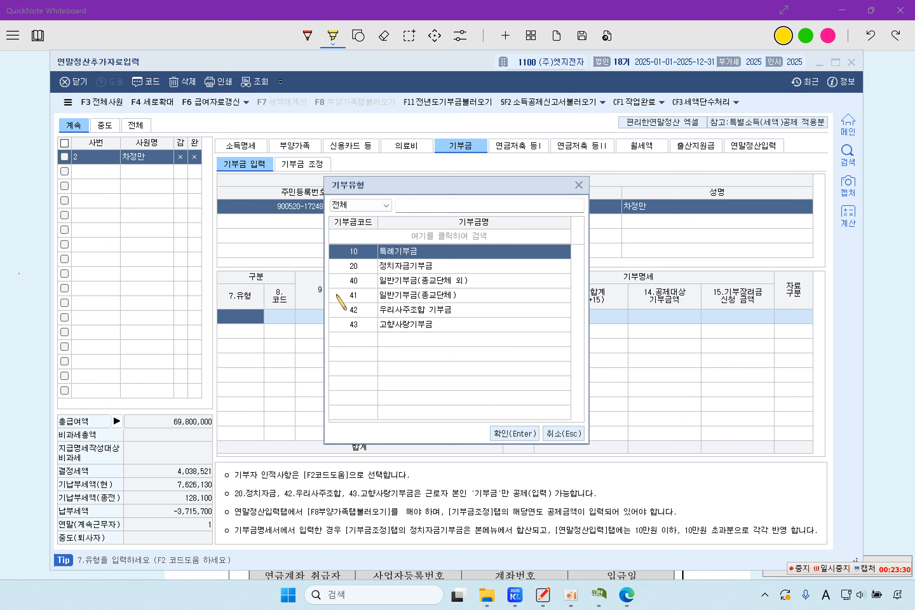
left_click(426, 284)
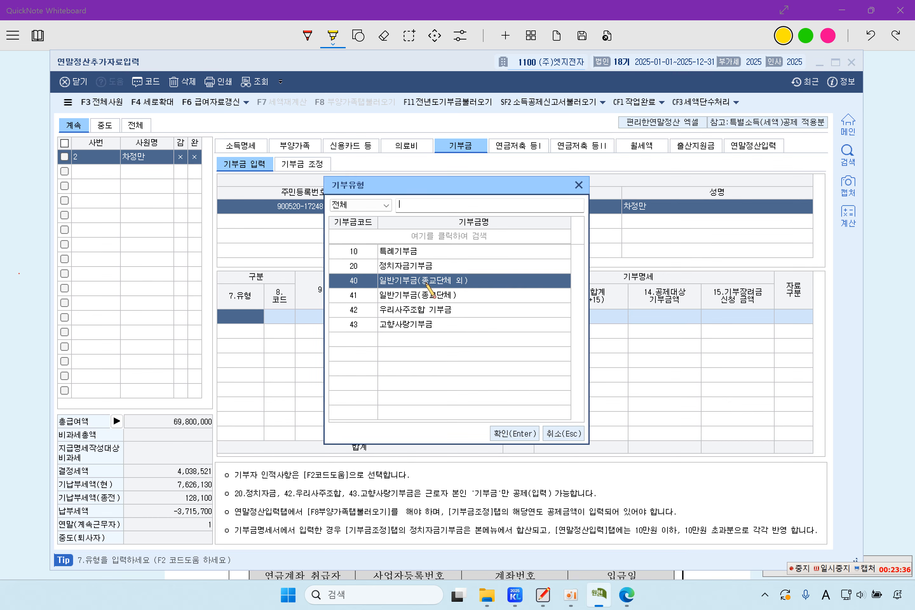
left_click(511, 431)
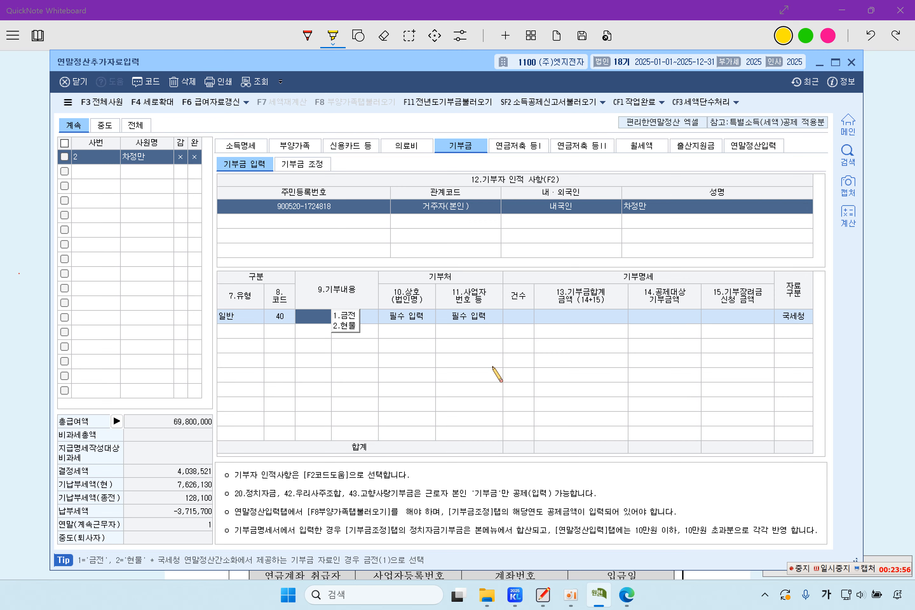
Check 대한적십자사's 기부금단체 구분 on HomeTax in Edge and enter 400,000 as the employee's 공제대상 기부금액.
left_click(627, 594)
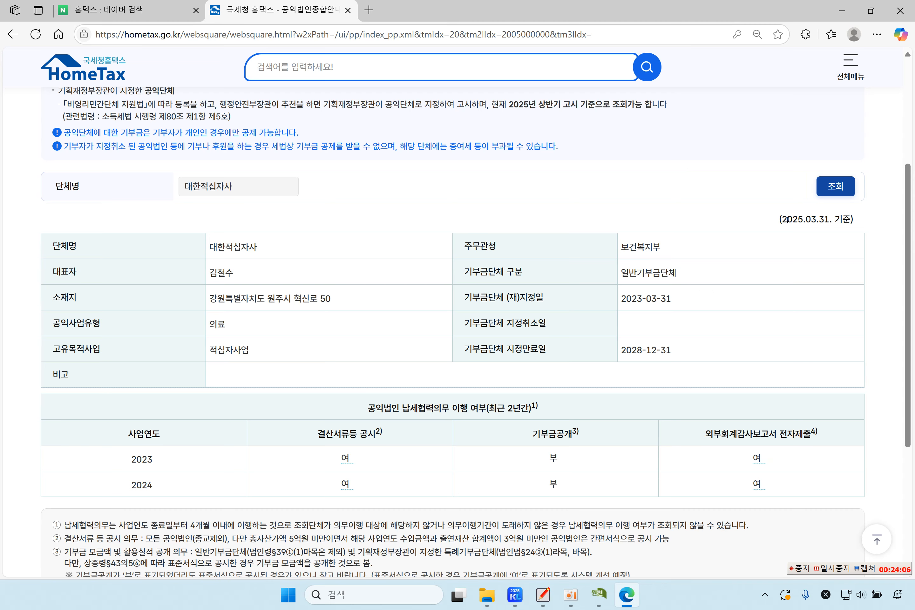
left_click(837, 12)
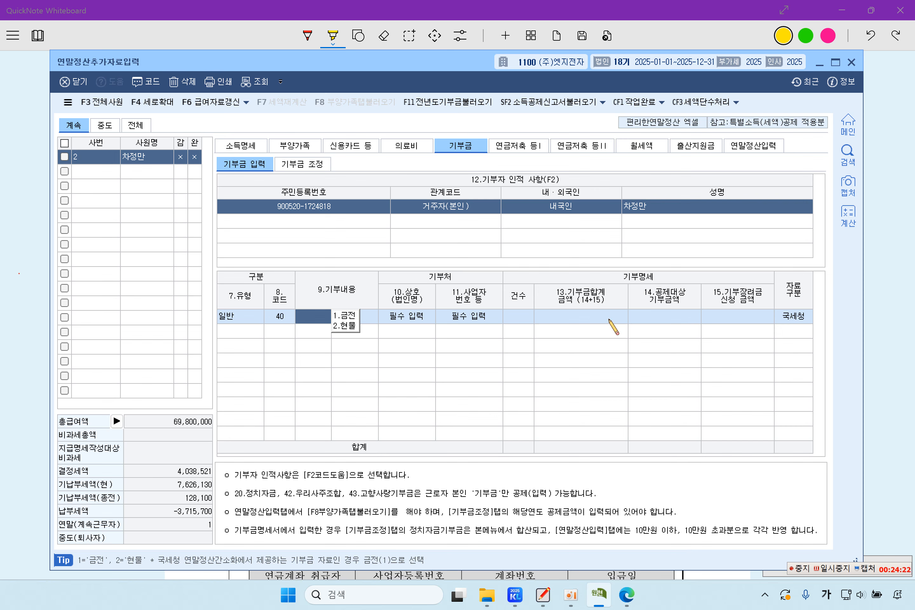
left_click(412, 317)
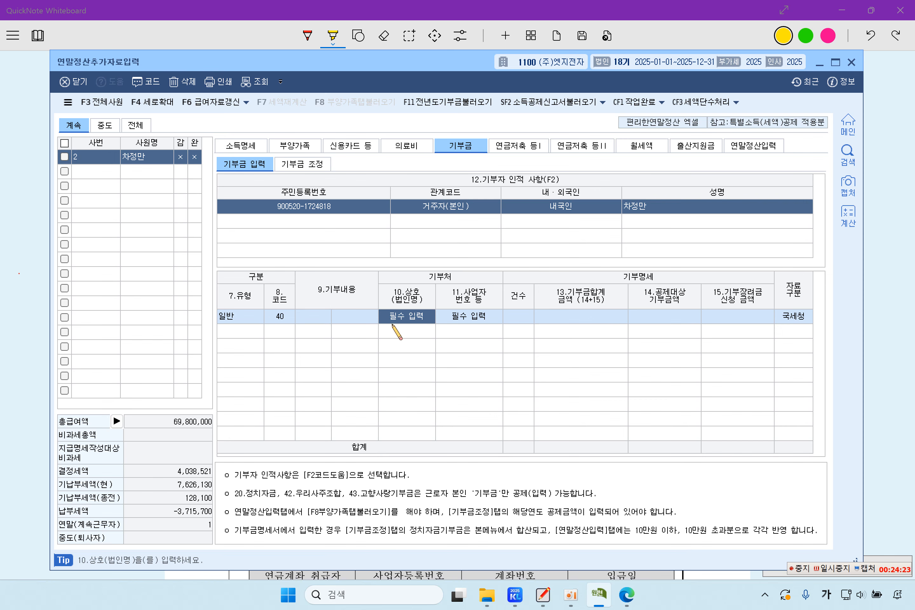
left_click(233, 317)
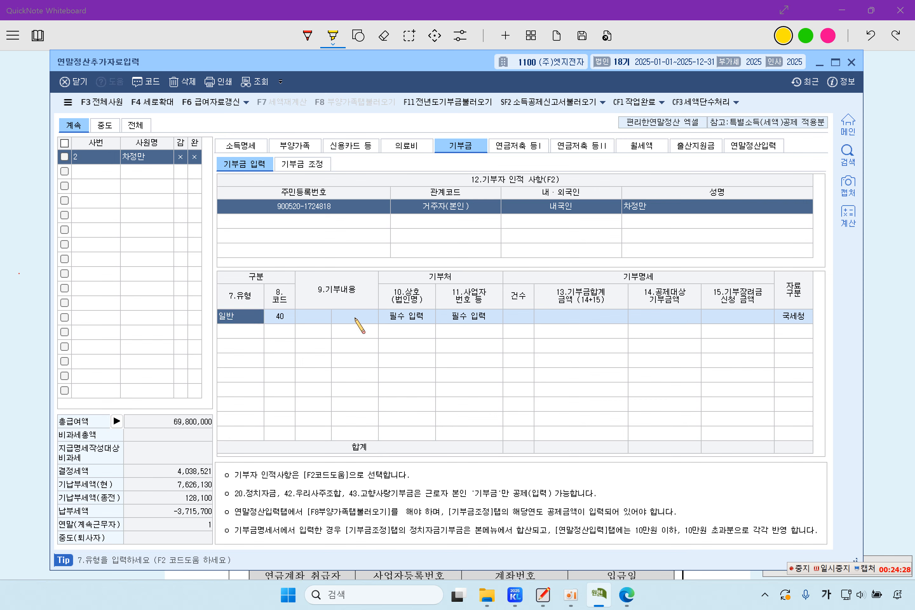
left_click(416, 317)
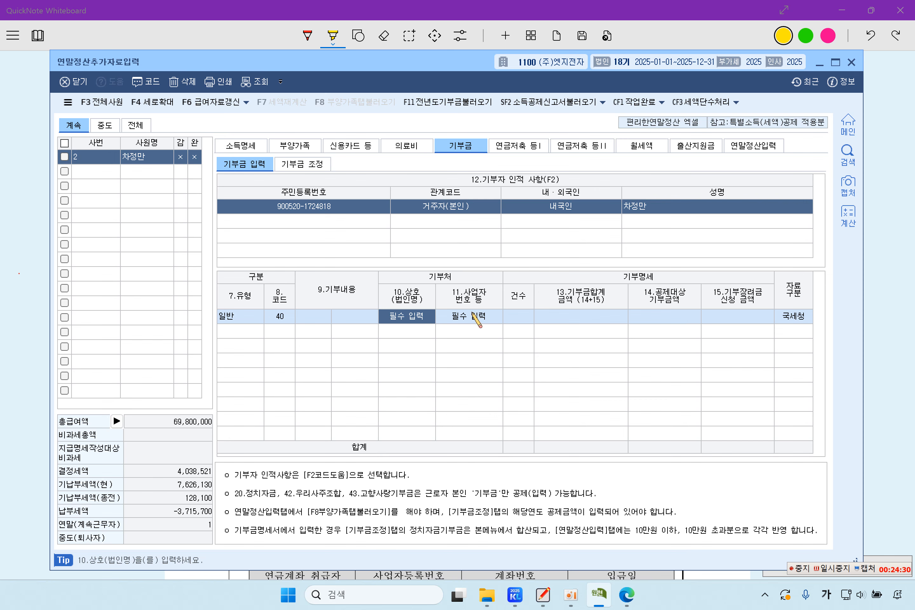
left_click(471, 315)
key("Return")
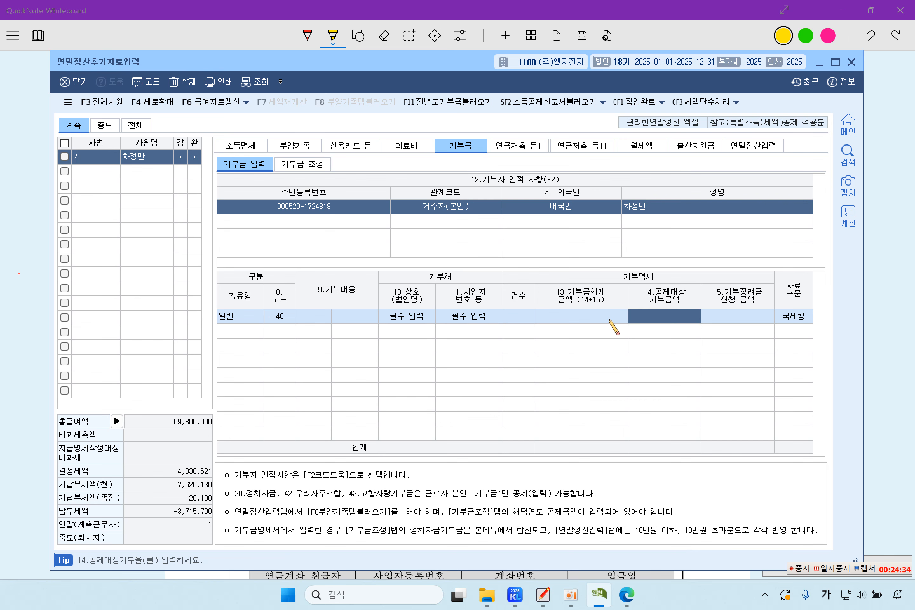
type("400,000")
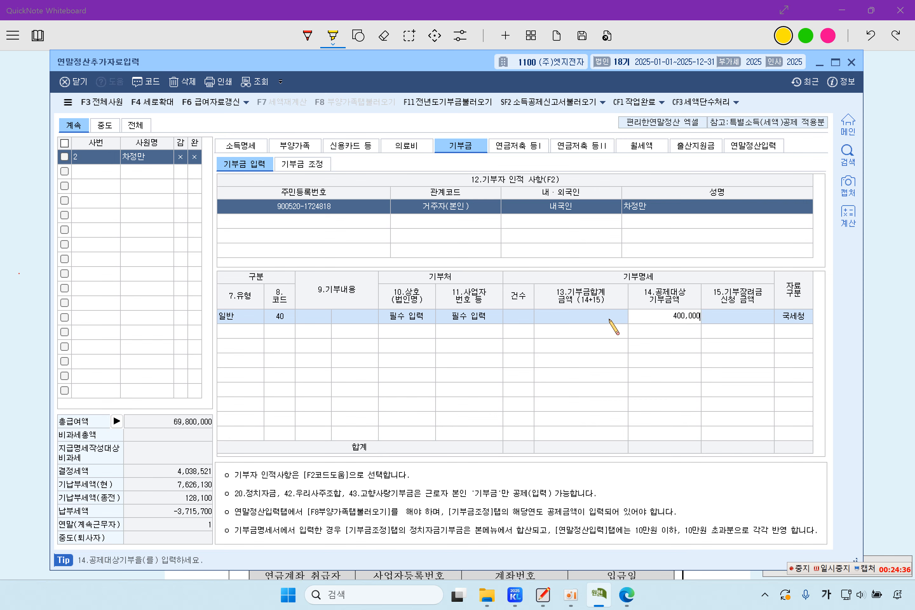
key("Return")
key("Return")
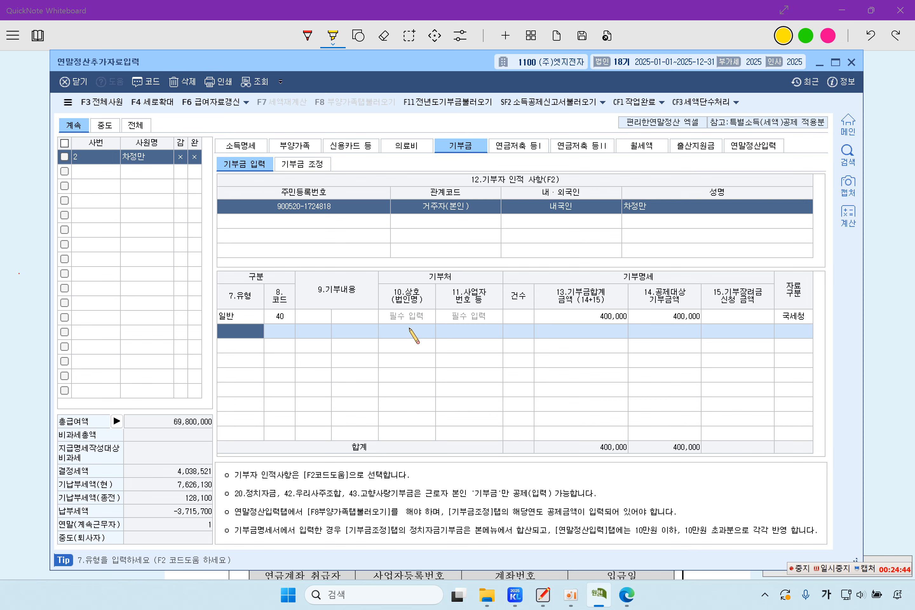
Add the mother as a second donor and choose donation type 41 일반기부금(종교단체).
left_click(311, 221)
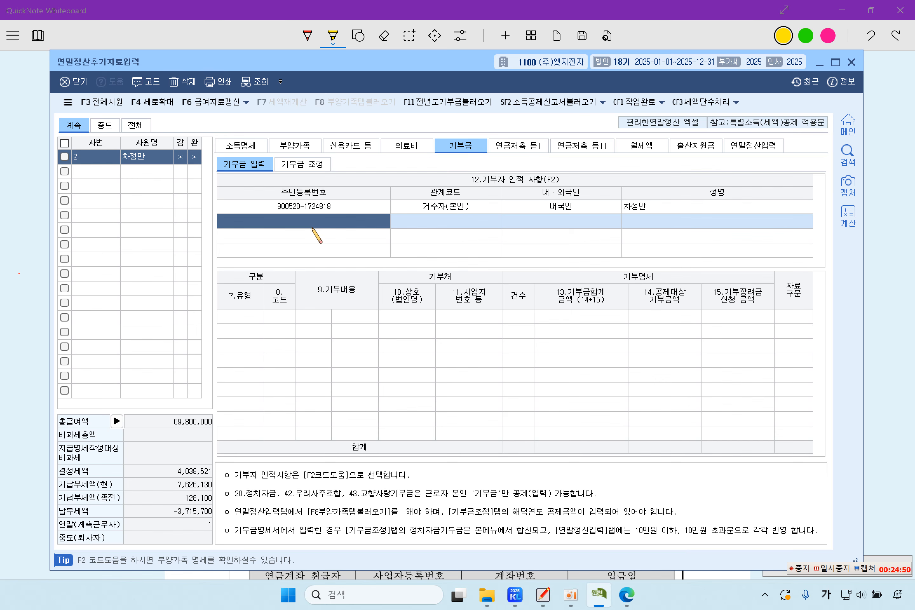
key("F2")
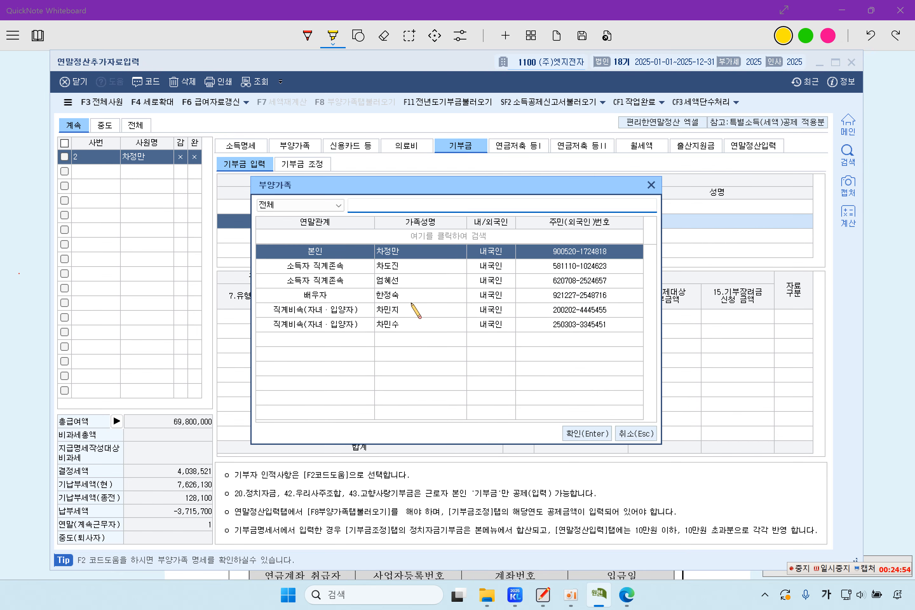
double_click(401, 278)
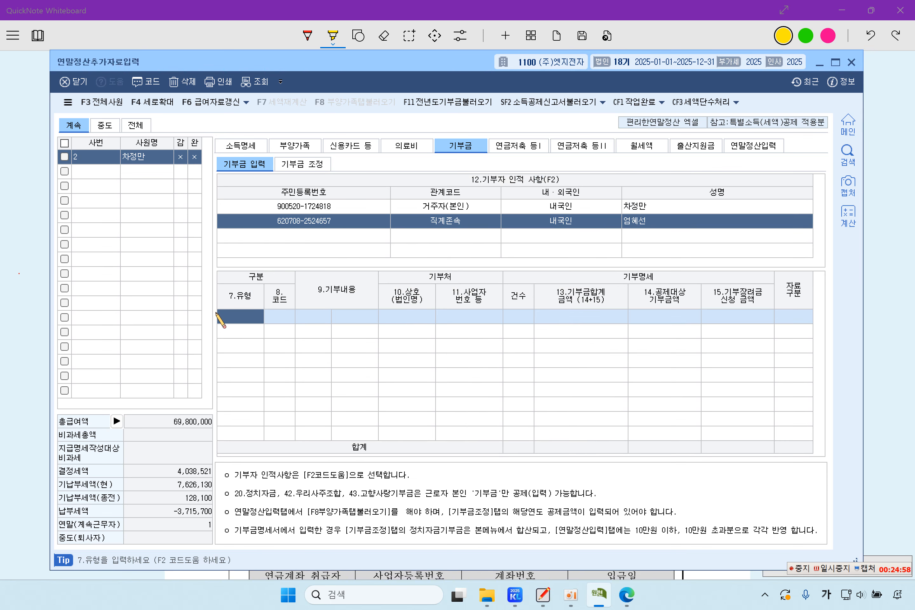
key("F2")
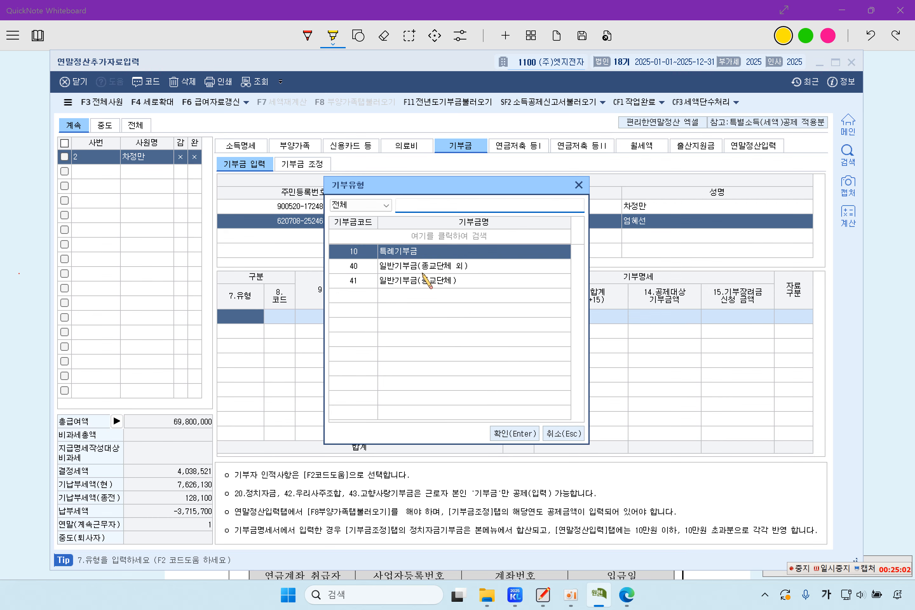
double_click(411, 283)
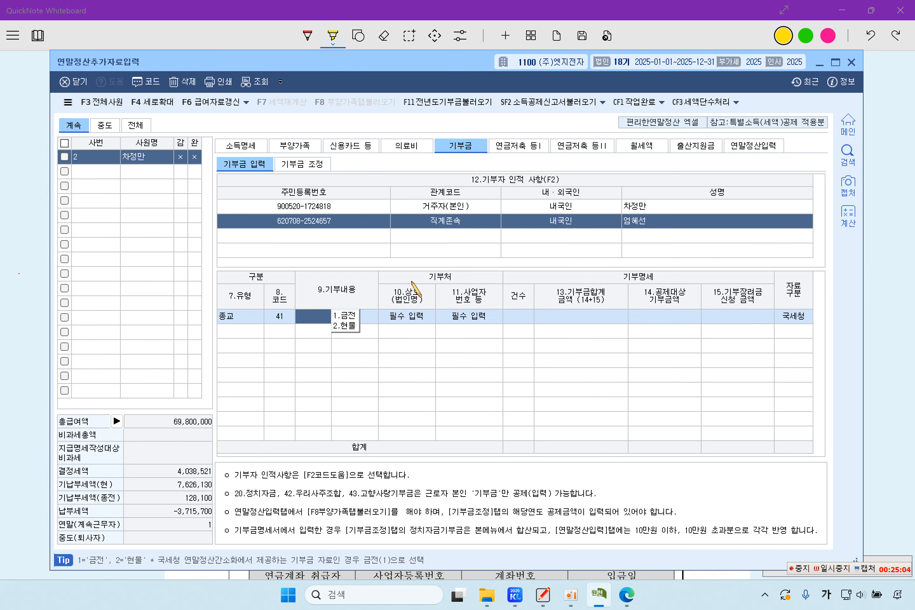
Set the mother's 기부내용 to 금전 and enter 1,000,000 as the 공제대상 기부금액.
left_click(342, 315)
left_click(639, 317)
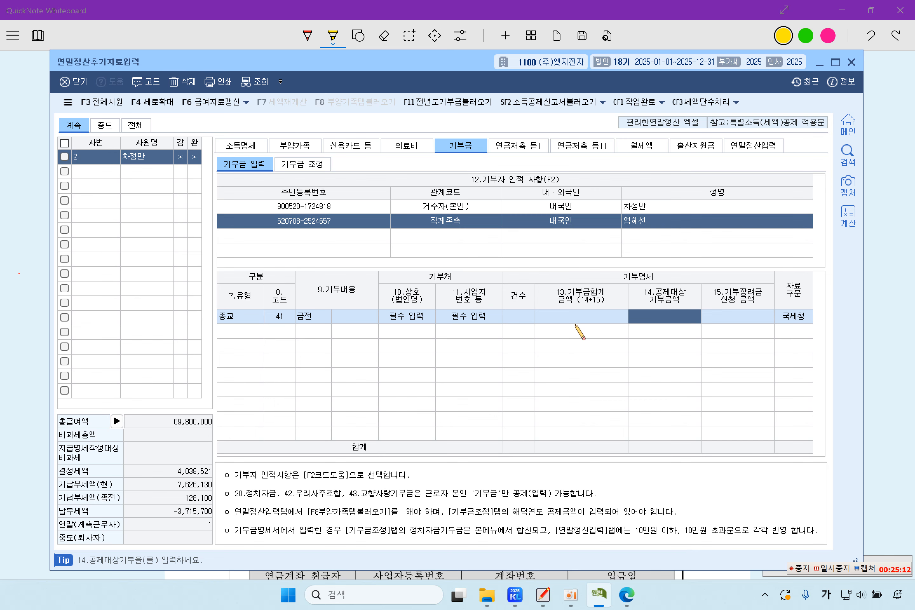
type("1,000,000")
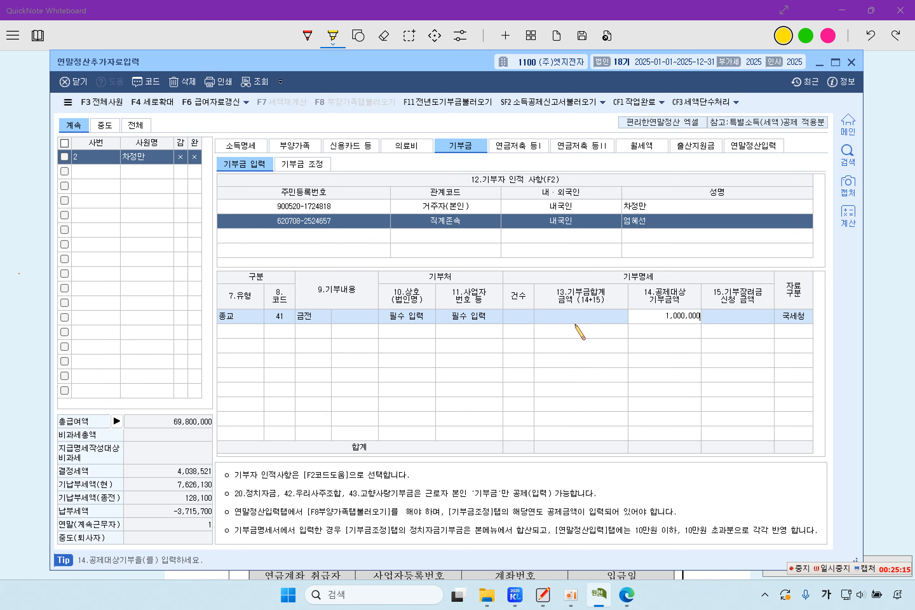
key("Return")
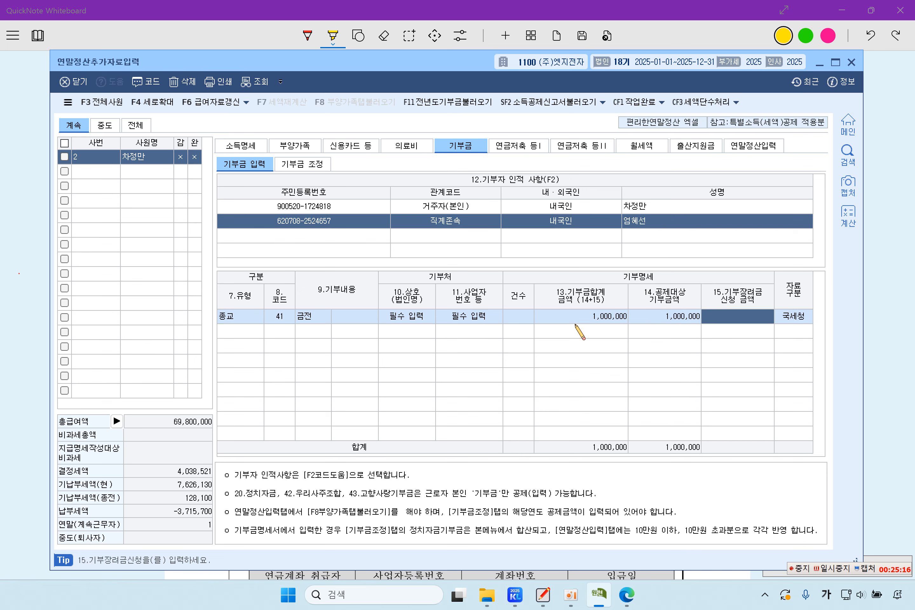
key("Return")
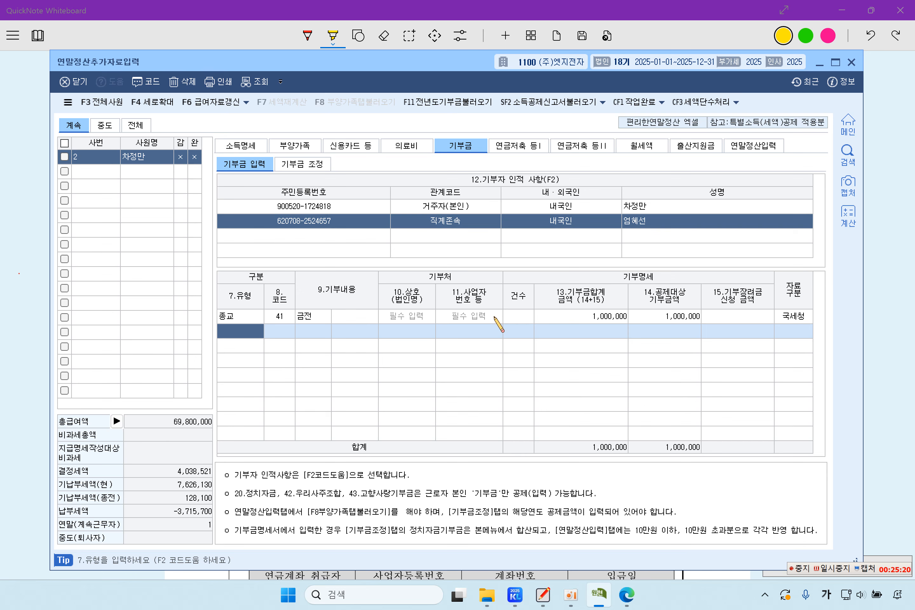
Compare the two donors' entries and set the employee's 기부내용 to 금전.
left_click(339, 206)
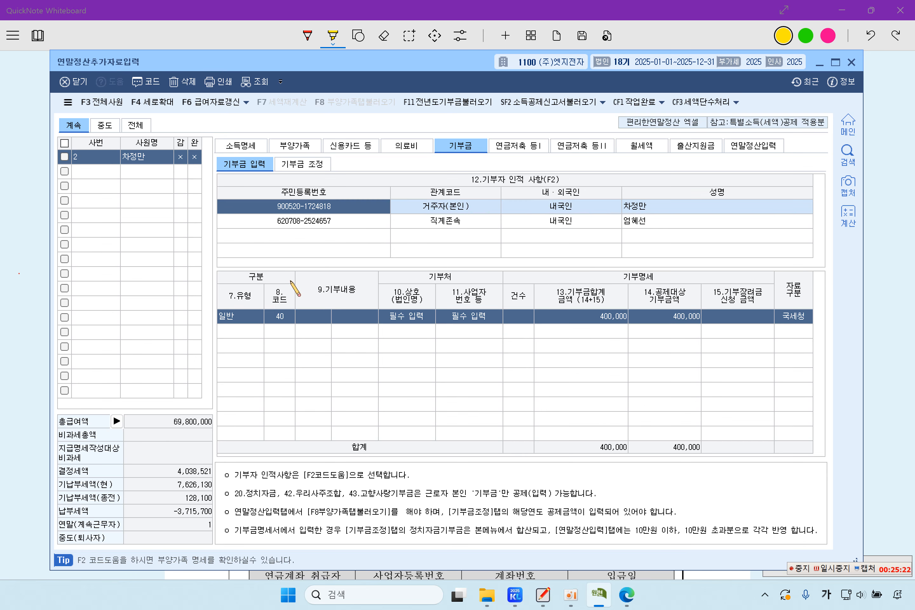
left_click(315, 222)
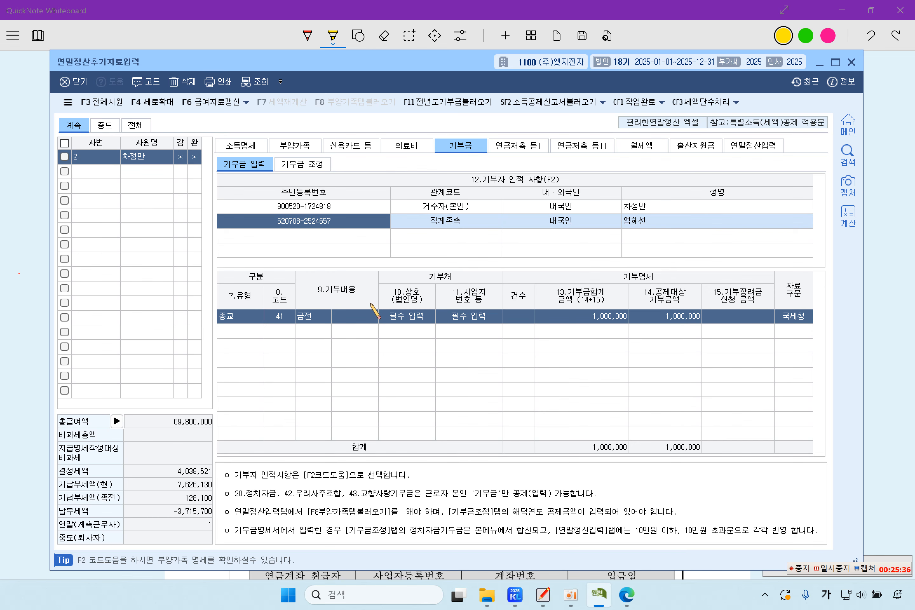
left_click(338, 206)
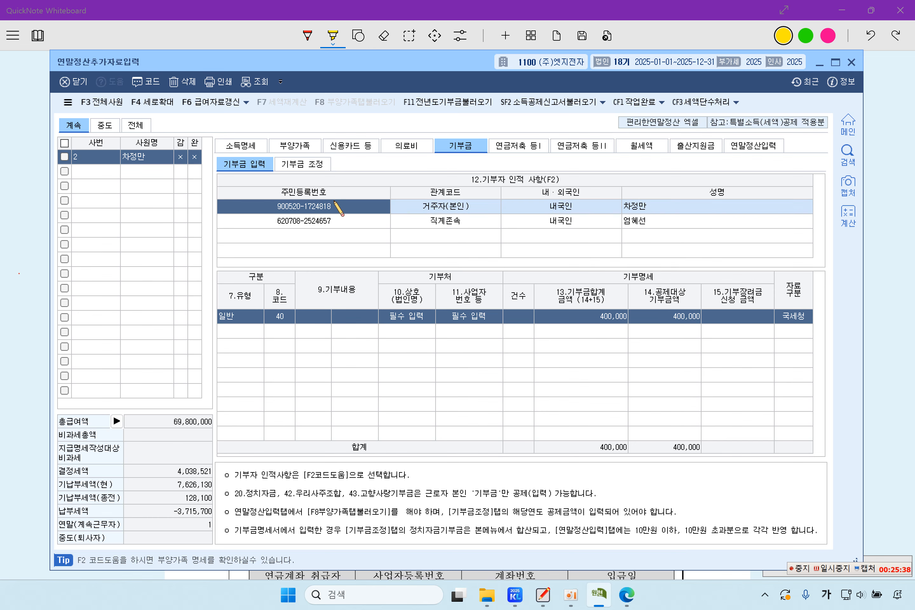
left_click(310, 312)
key("Return")
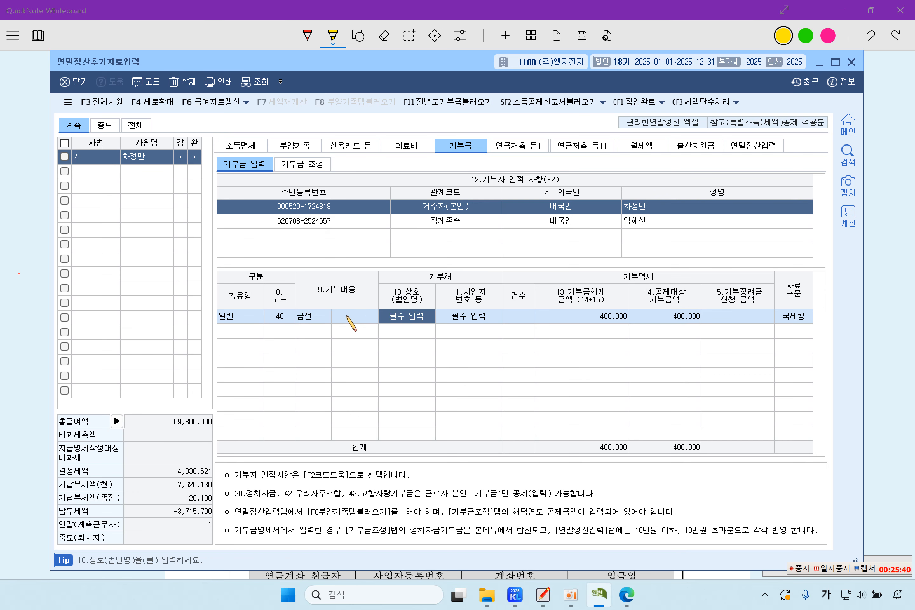
Recheck both donors' entries and, in QuickNote Whiteboard, highlight the note 기부는 모두 금전.
left_click(337, 221)
left_click(339, 208)
left_click(337, 222)
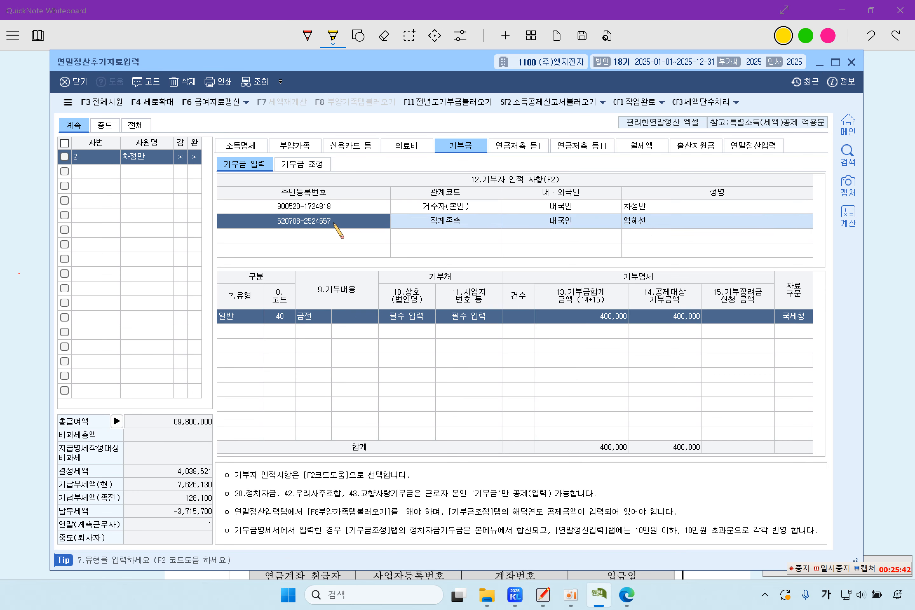
left_click(11, 342)
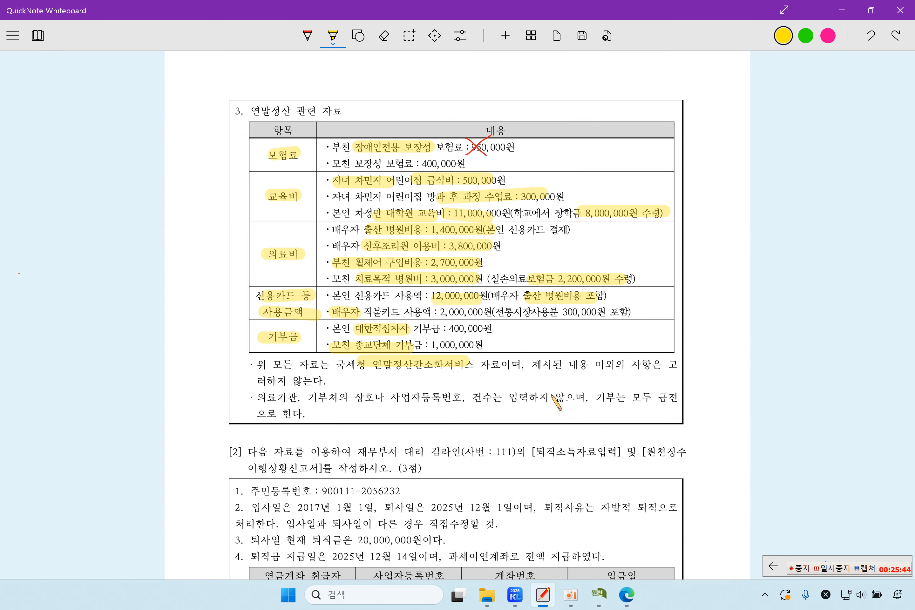
left_click_drag(625, 400, 675, 399)
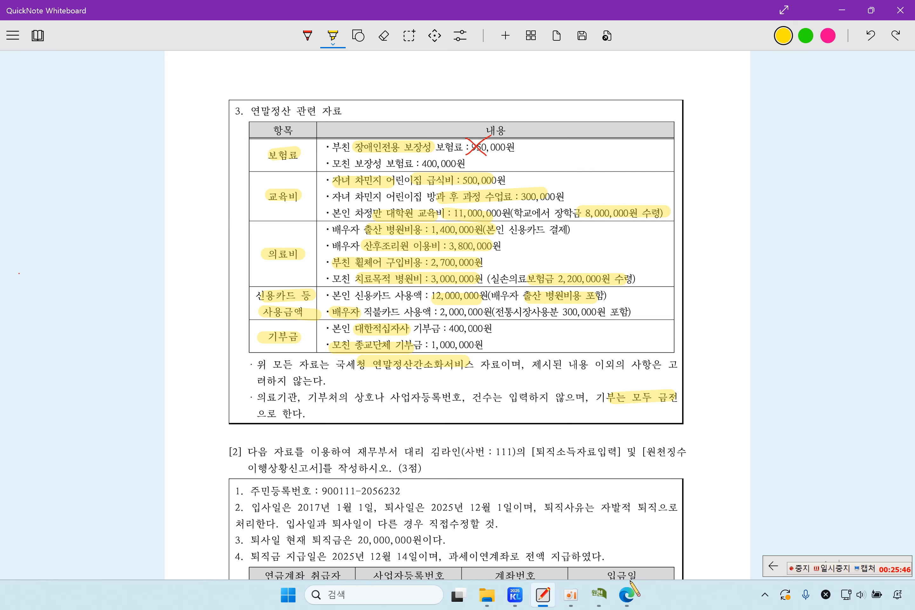
Switch to 연말정산추가자료입력 and, under 기부금 조정, load the earned income and donation amounts into 공제금액계산, checking the codes 40 and 41 당기 rows.
left_click(599, 594)
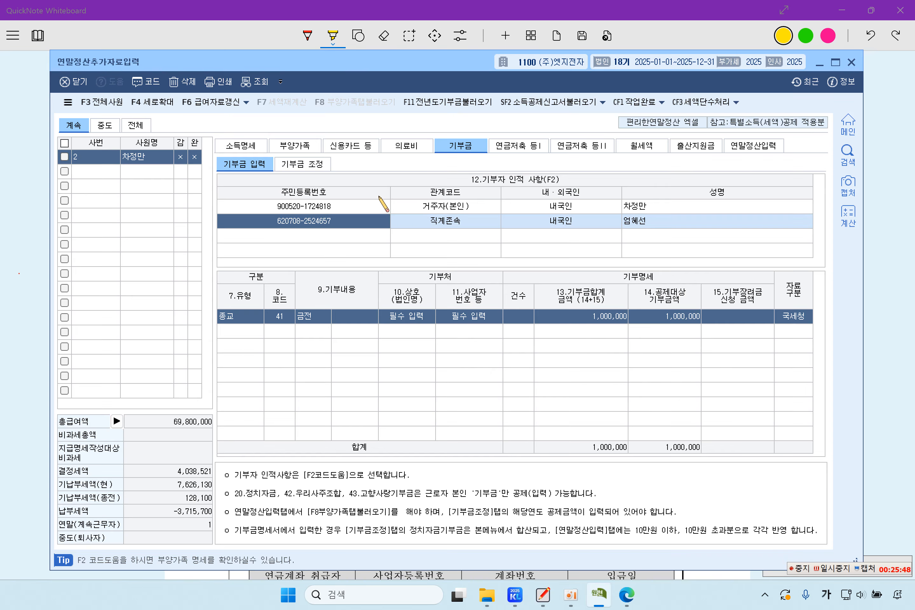
left_click(314, 166)
left_click(804, 160)
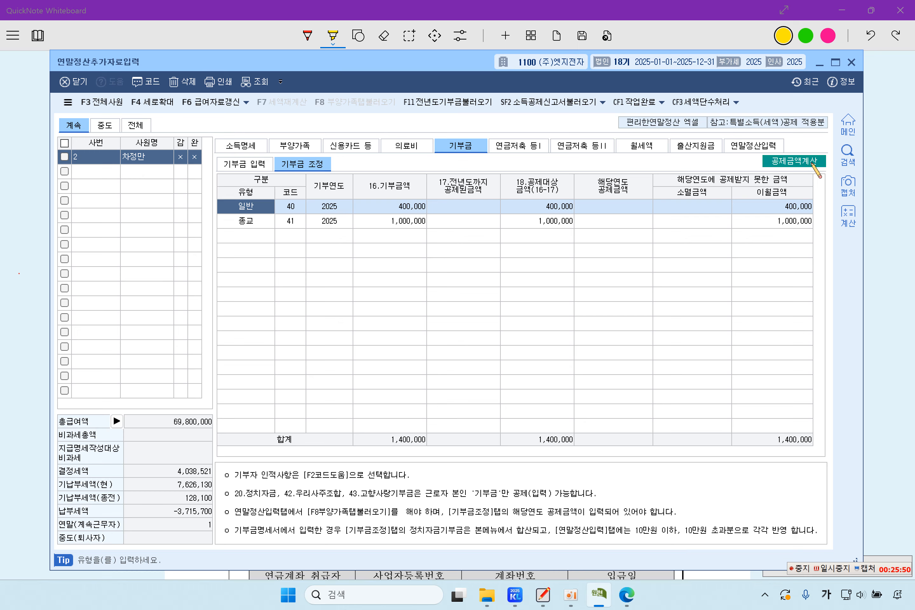
left_click(365, 553)
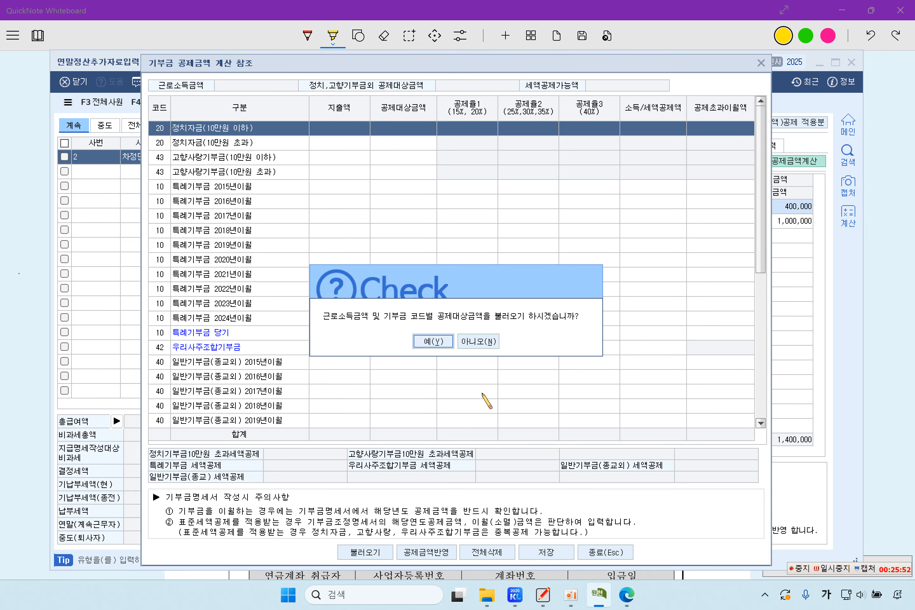
left_click(433, 341)
scroll(446, 348, "down", 6)
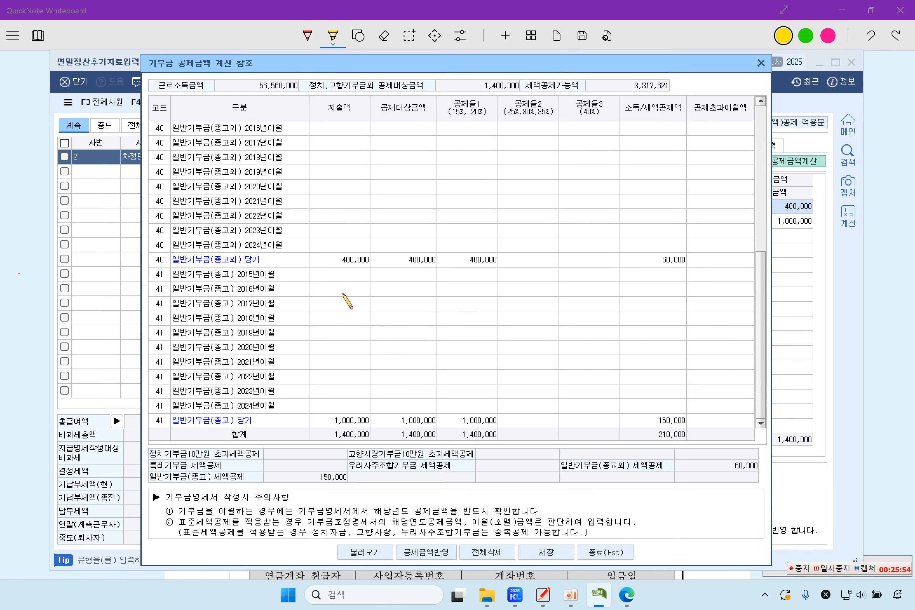
left_click(343, 261)
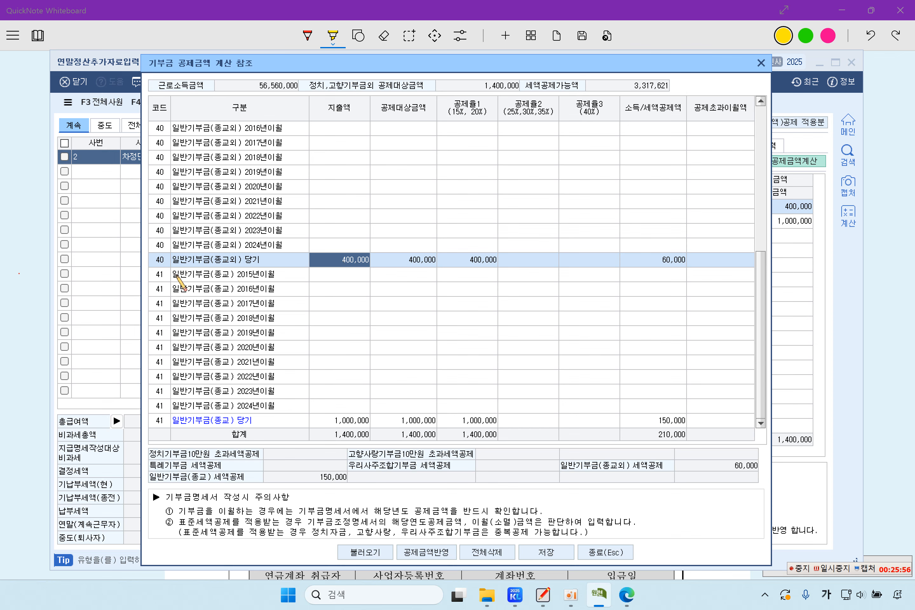
left_click(349, 421)
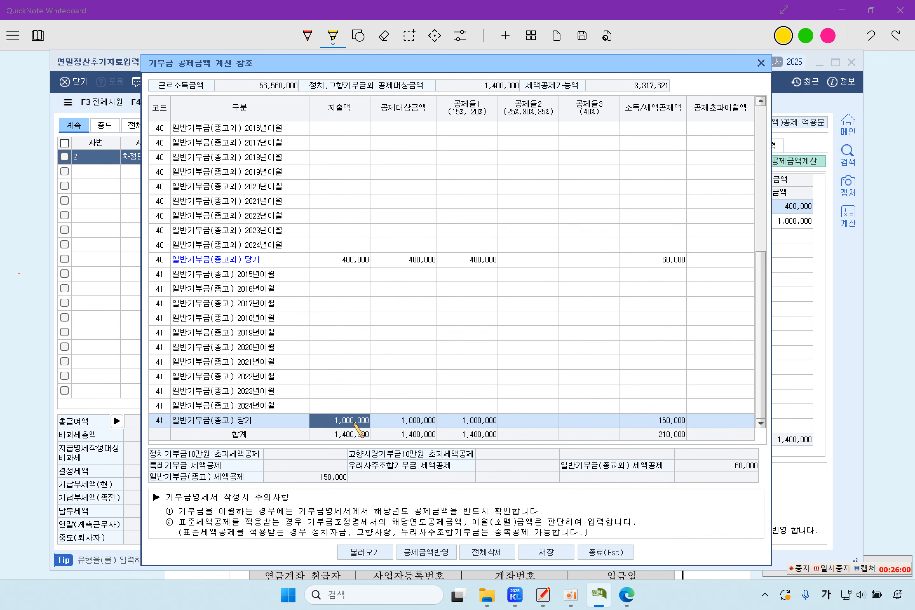
Apply the calculated donation deductions to 기부금 조정, save them and close the 공제금액 calculation.
left_click(453, 551)
left_click(435, 363)
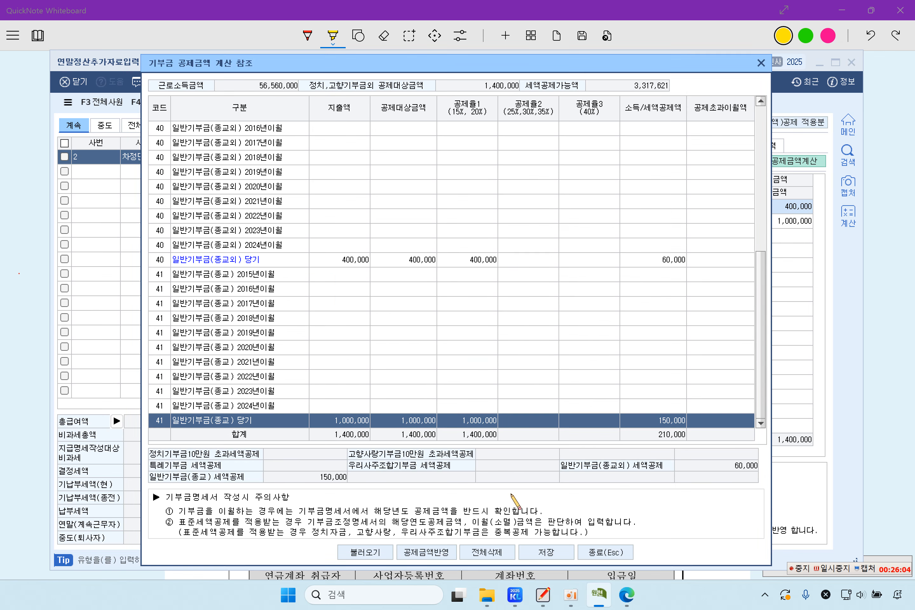
left_click(537, 553)
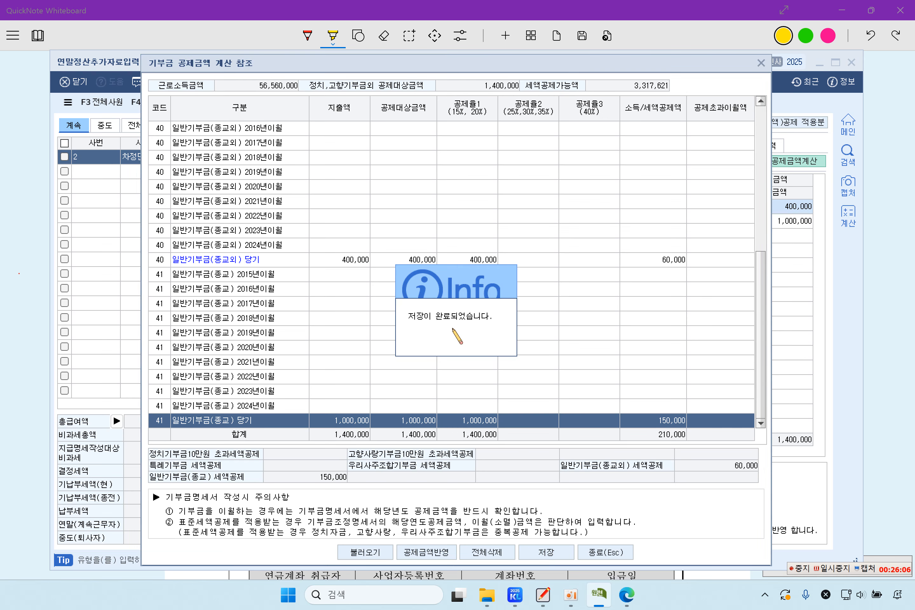
left_click(610, 552)
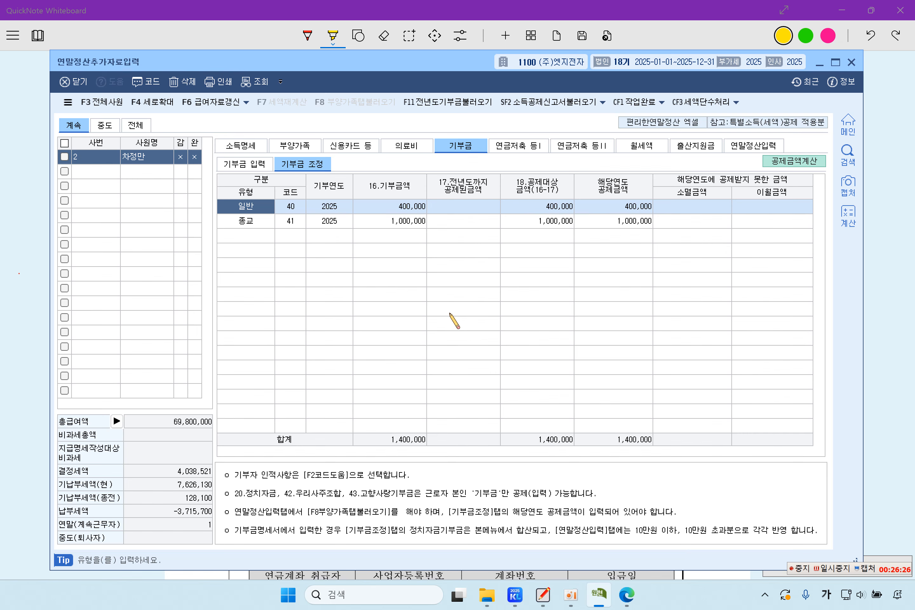
Load the 부양가족 expenses into 연말정산입력 and review the resulting deduction and tax credit items.
left_click(755, 148)
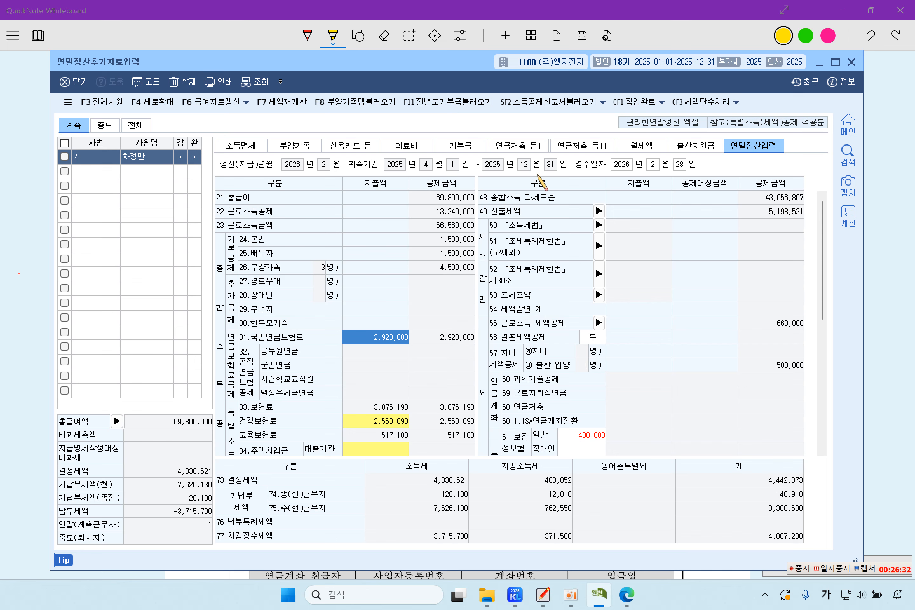
left_click(339, 106)
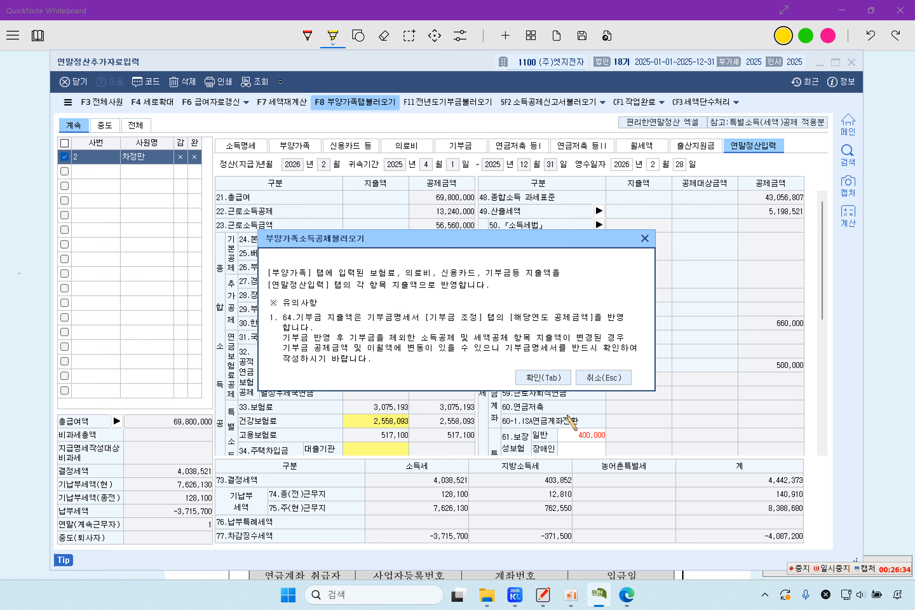
left_click(542, 378)
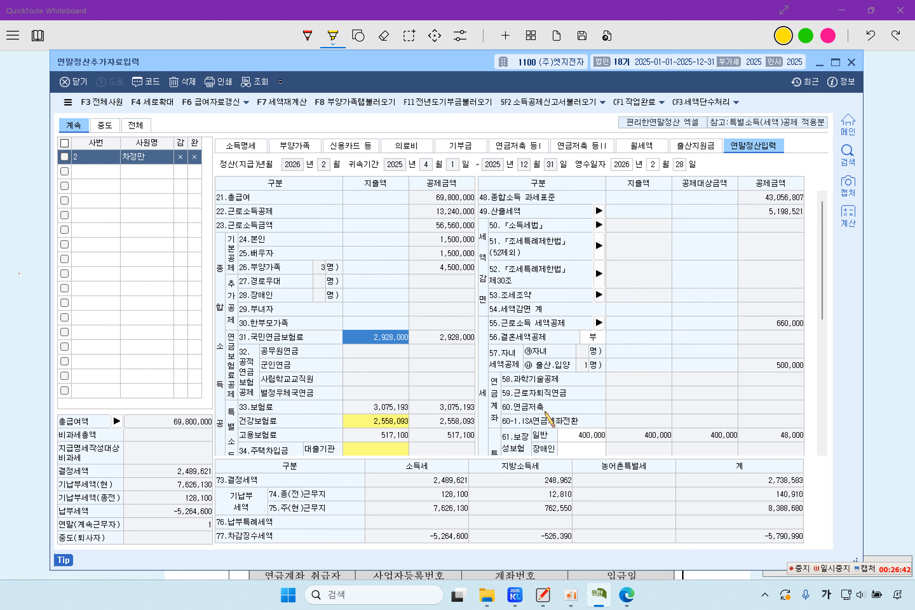
scroll(653, 406, "down", 5)
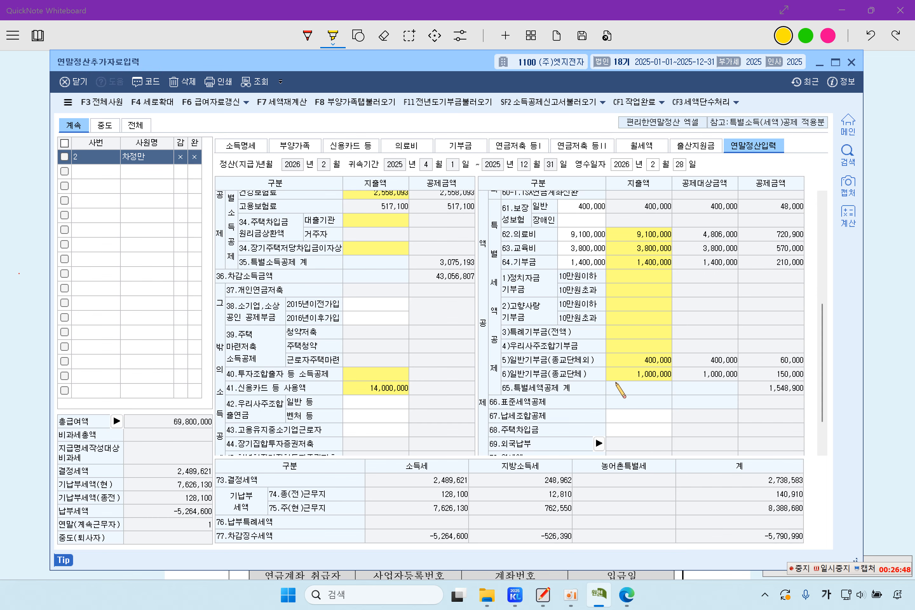
scroll(606, 388, "down", 1)
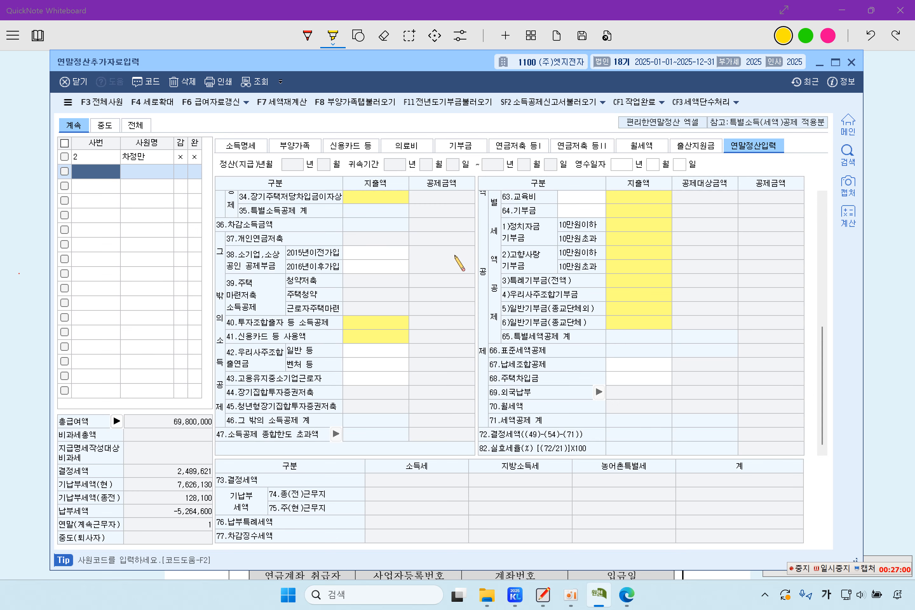
Switch to QuickNote Whiteboard and highlight the employee, 퇴직소득자료입력 and 이행상황신고서 in the wording of question [2].
left_click(41, 207)
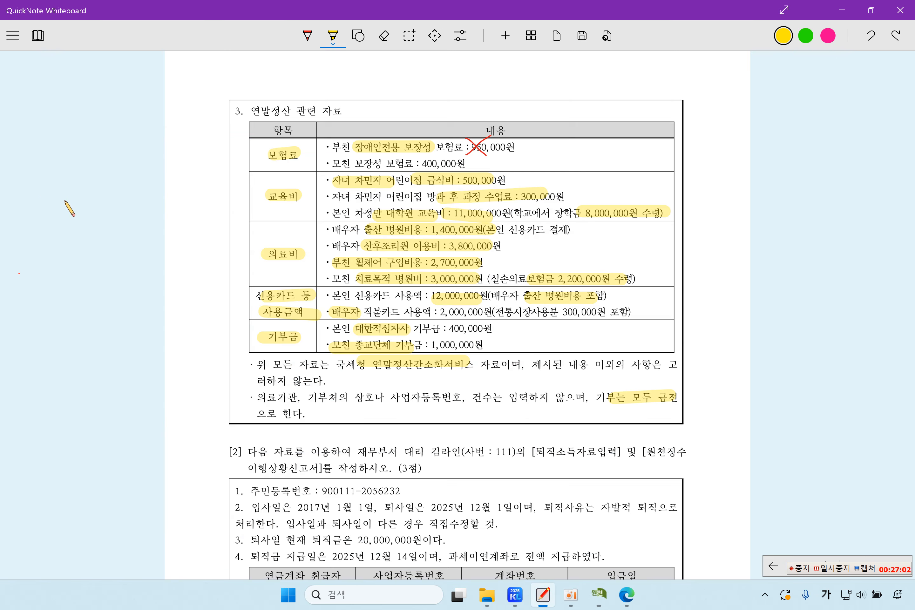
scroll(483, 356, "down", 5)
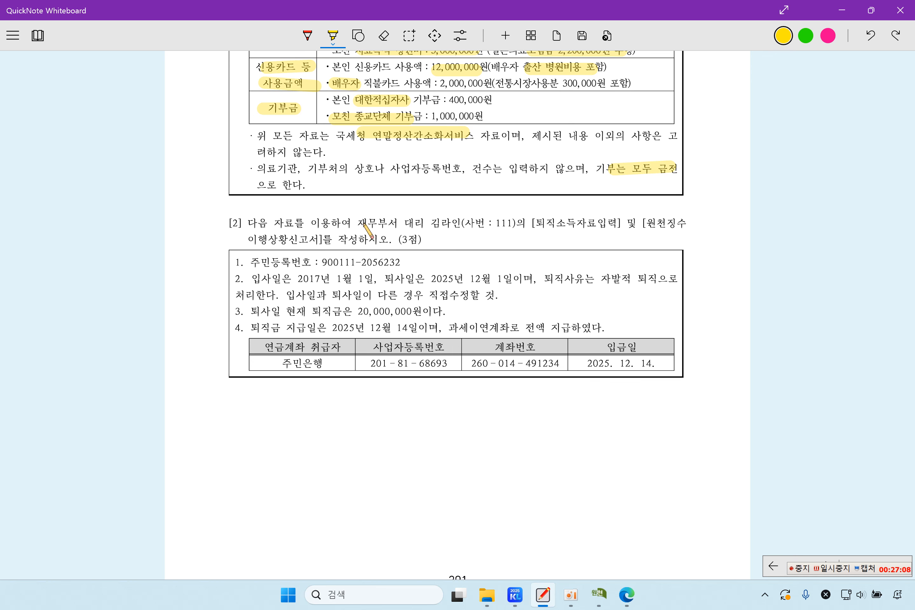
left_click_drag(359, 223, 464, 223)
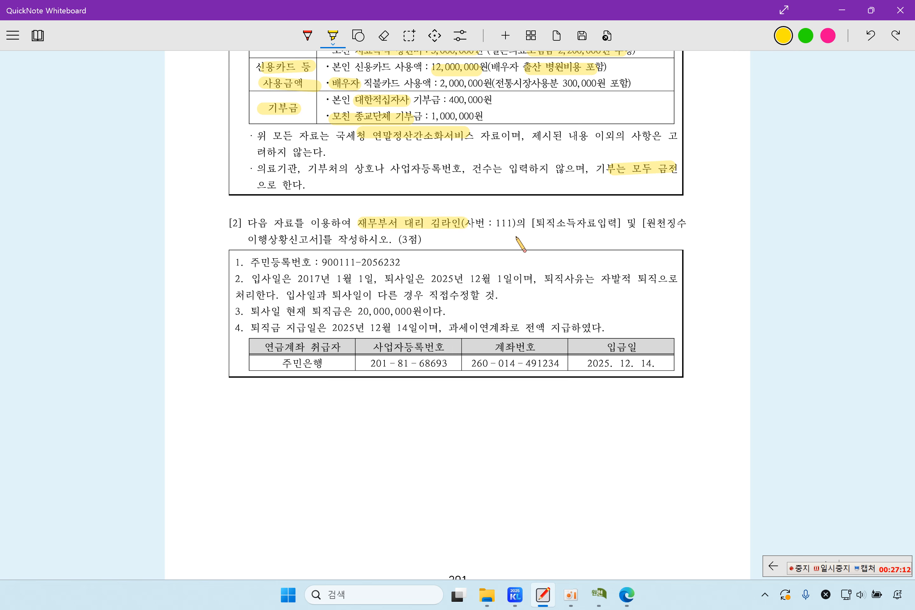
left_click_drag(535, 223, 613, 223)
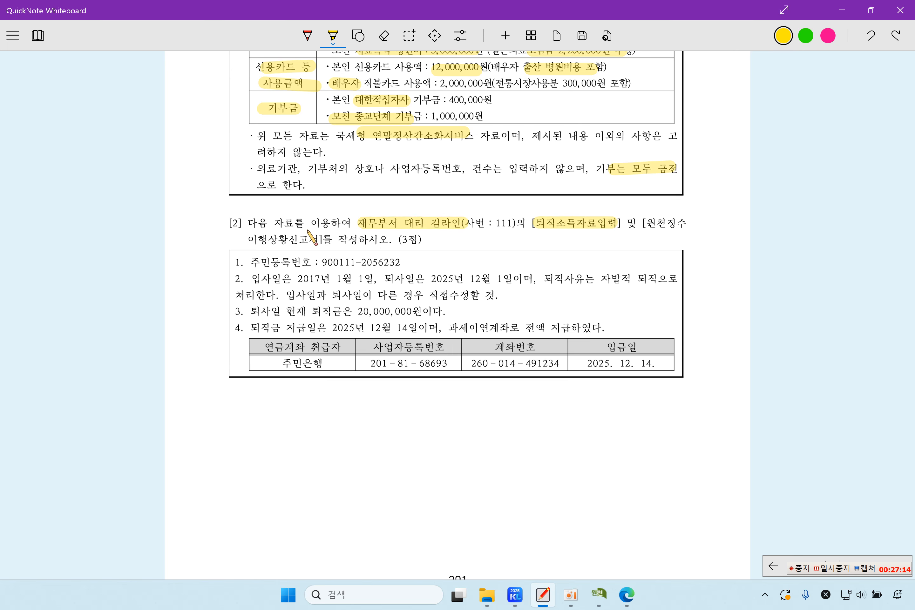
left_click_drag(247, 239, 359, 240)
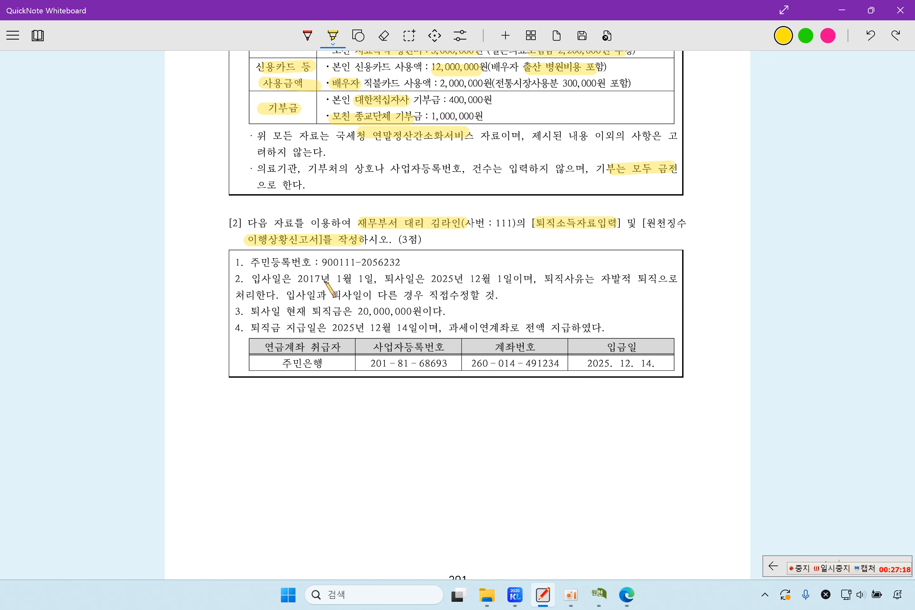
Highlight the 2017년 1월 1일 and 2025년 12월 1일 employment dates, the 자발적 퇴직 reason and the 직접수정 instruction.
left_click_drag(293, 278, 508, 280)
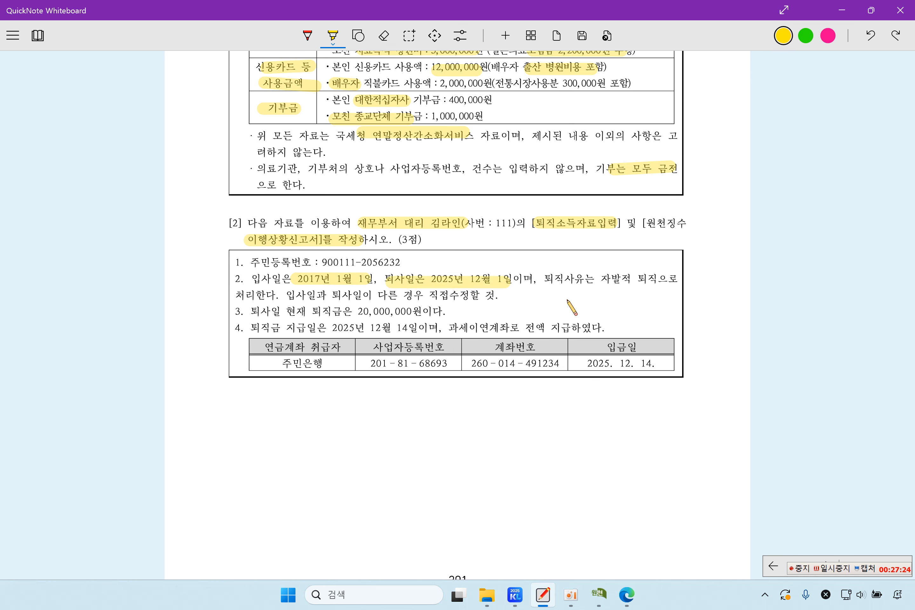
left_click_drag(601, 279, 656, 279)
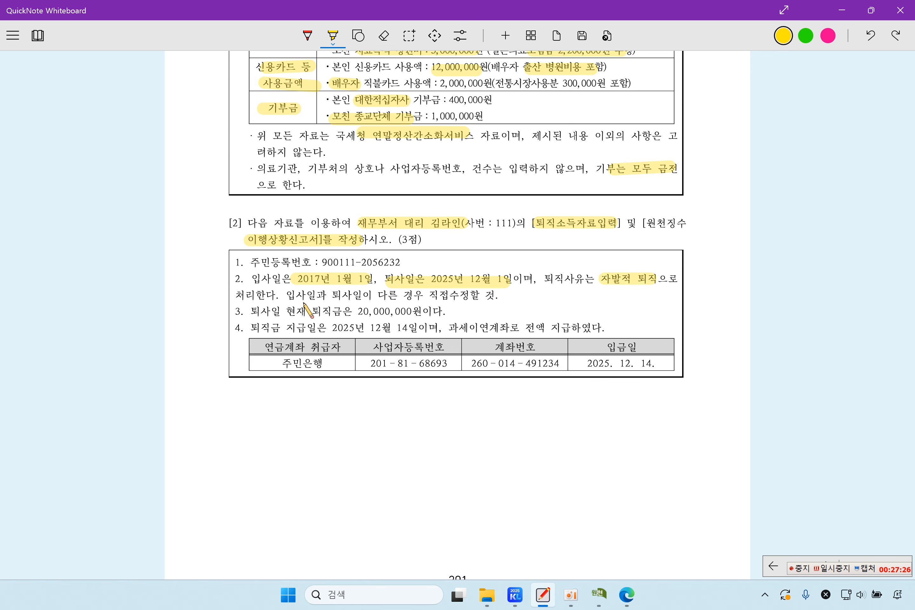
left_click_drag(286, 294, 475, 294)
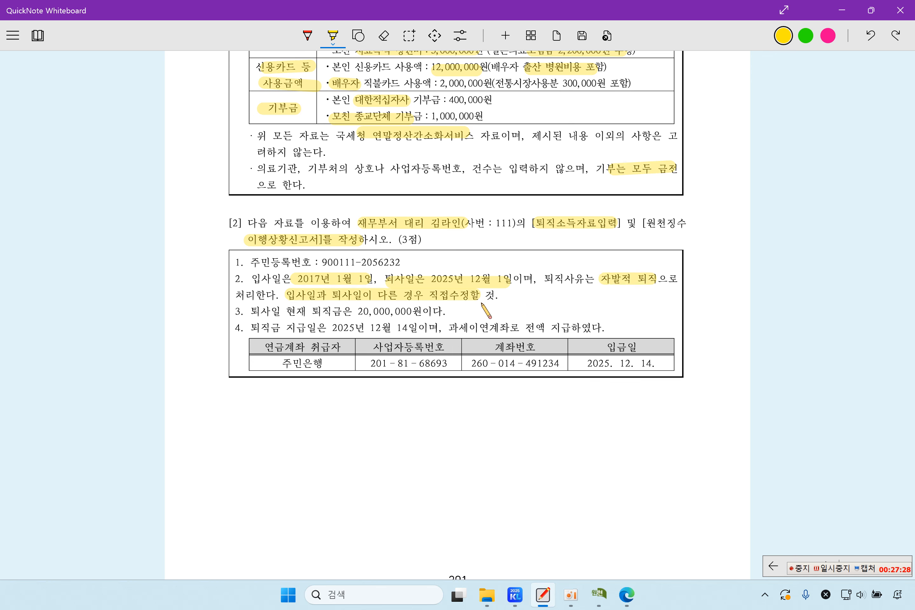
Switch back to close 연말정산추가자료입력, open 사원등록 and select the resigned employee from question [2].
left_click(599, 593)
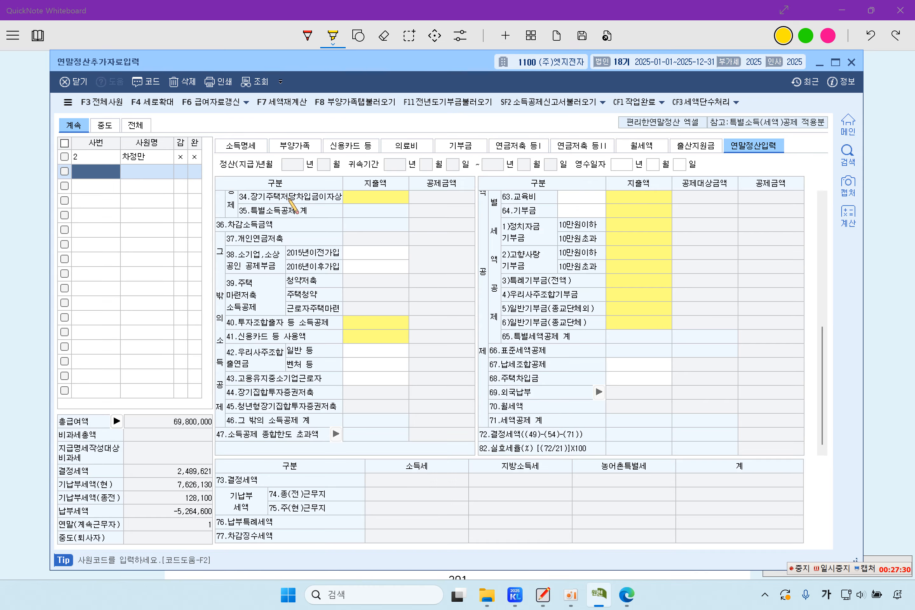
left_click(851, 63)
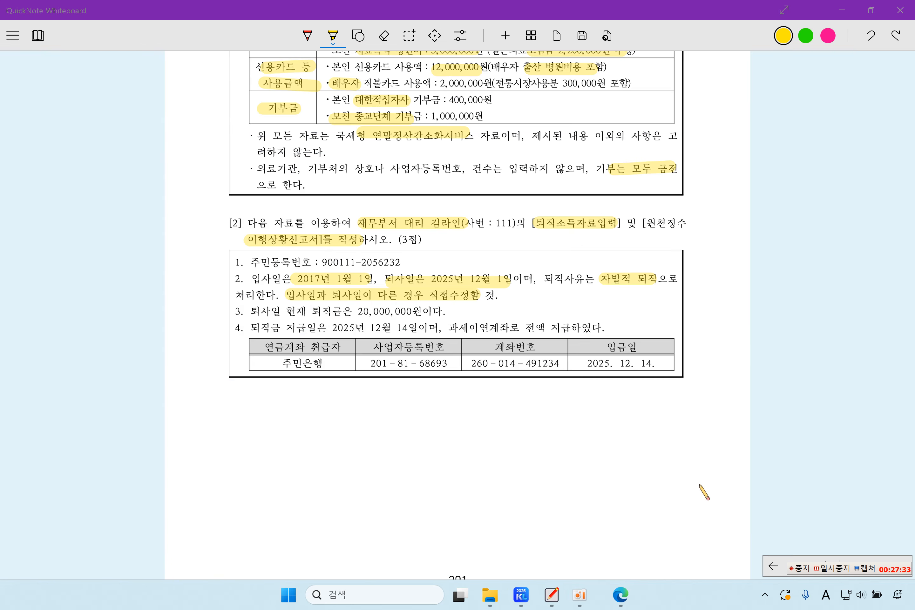
left_click(529, 595)
left_click(185, 153)
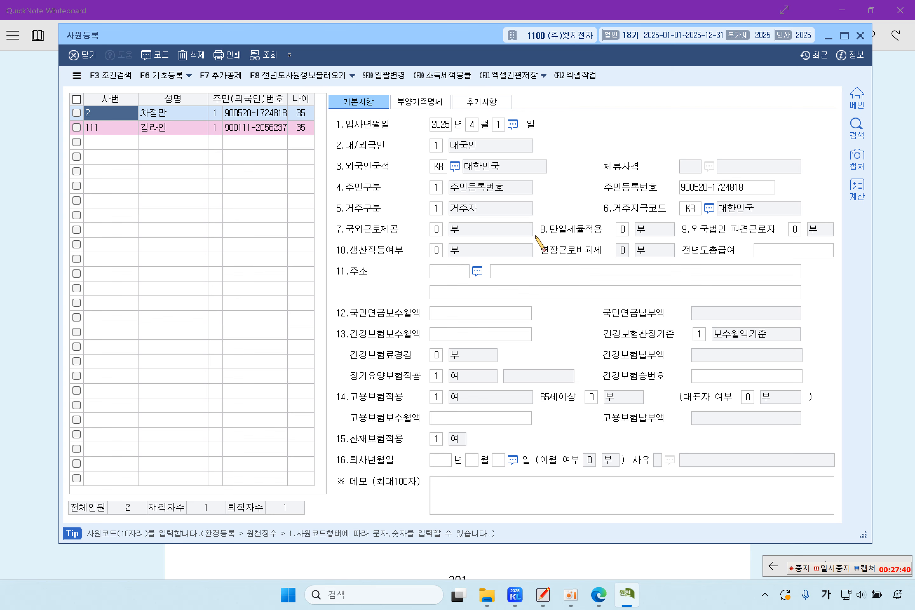
left_click(141, 127)
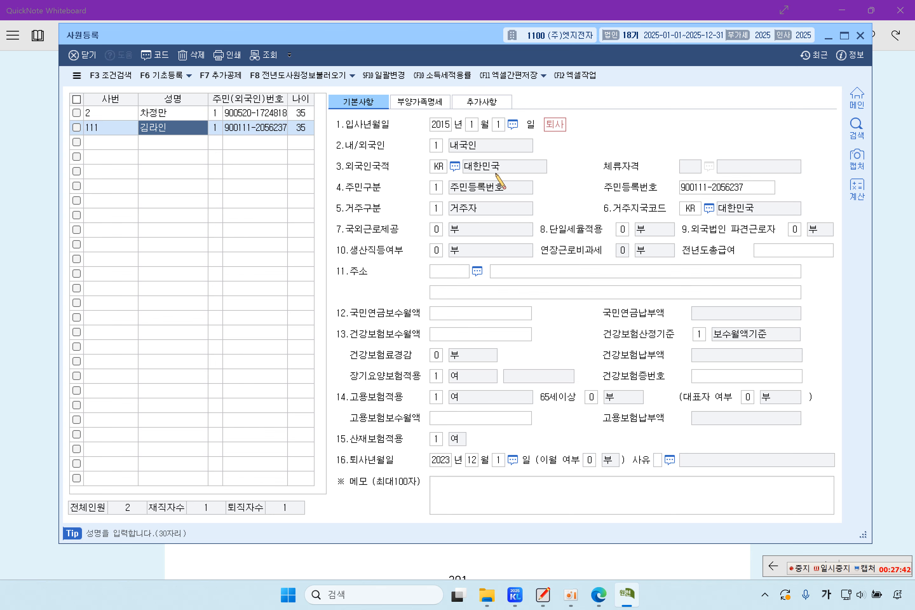
Set the employee's 입사년월일 year to 2017 and 퇴사년월일 year to 2025, and recheck both dates against question [2].
left_click(442, 126)
type("201")
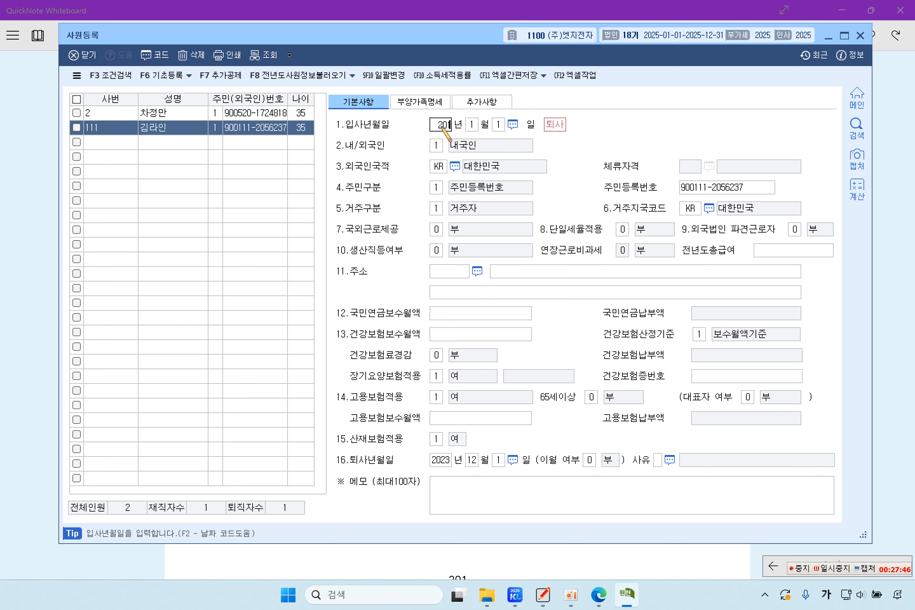
type("7")
left_click(442, 126)
left_click(446, 460)
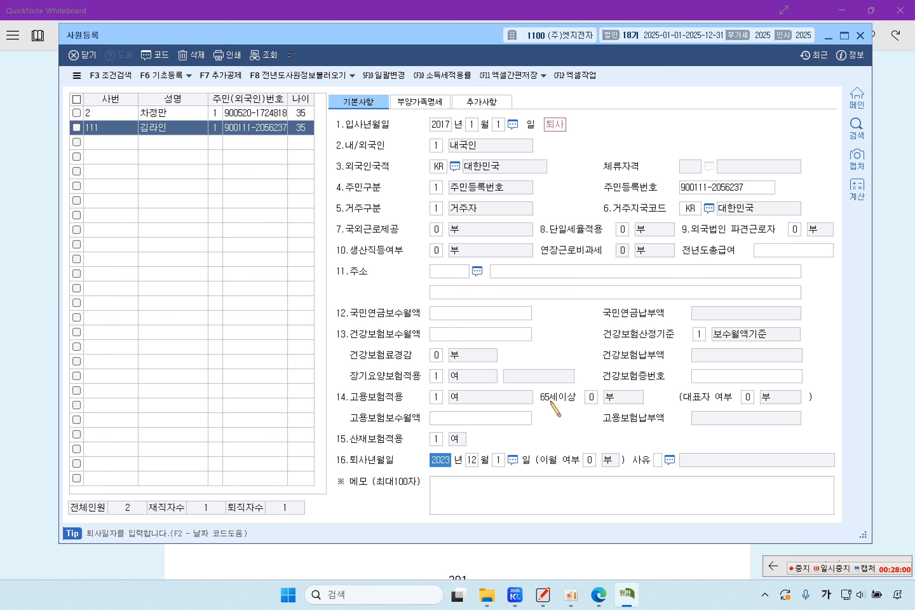
type("2025")
left_click(21, 373)
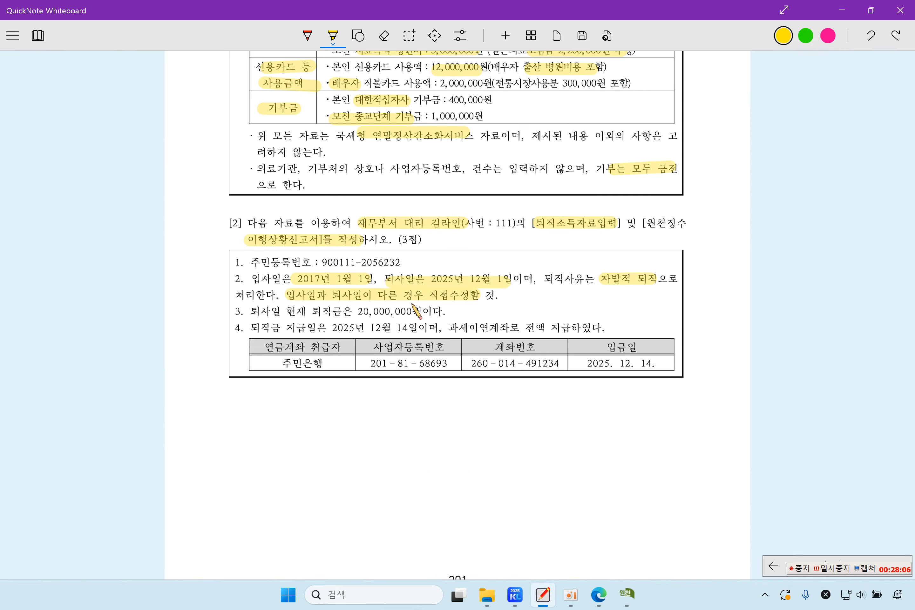
left_click(627, 593)
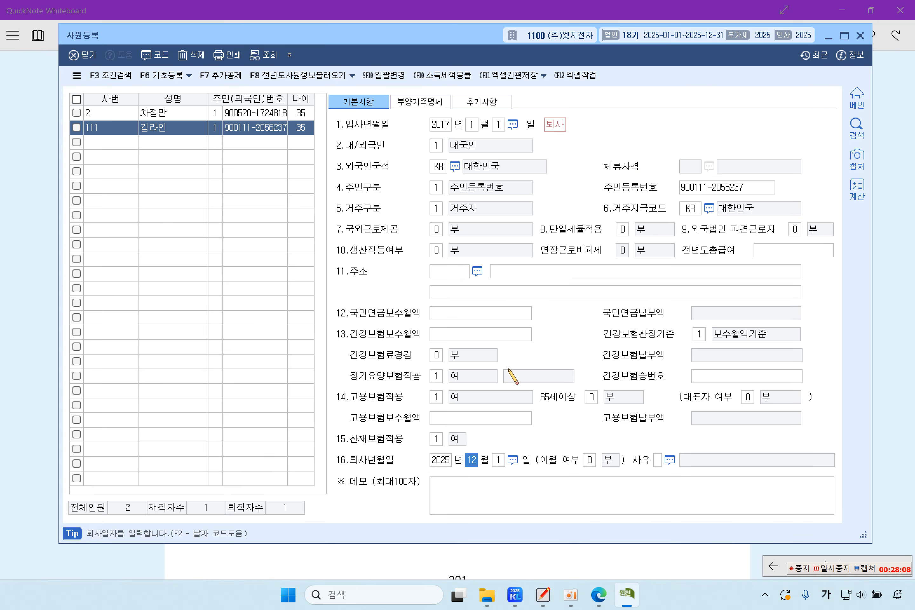
left_click(441, 124)
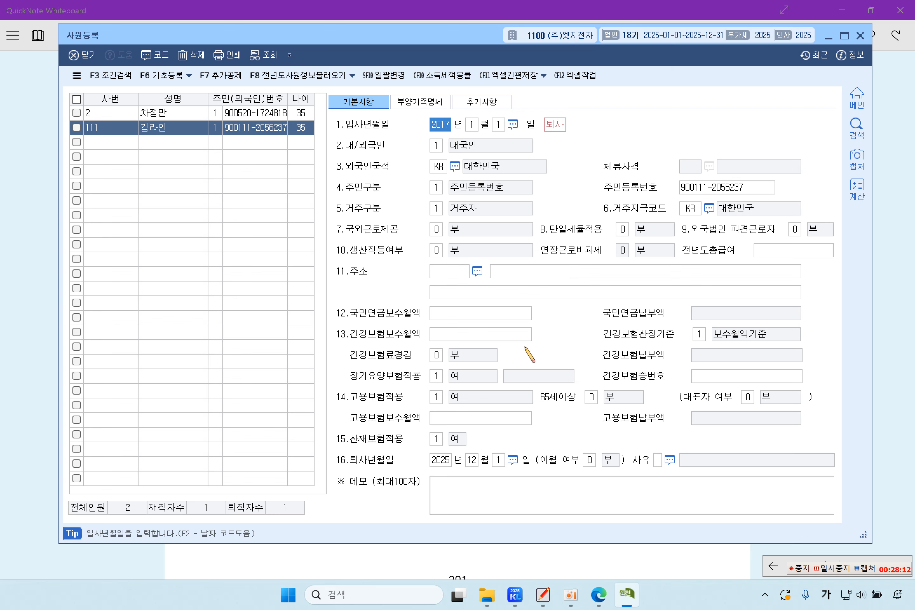
left_click(440, 461)
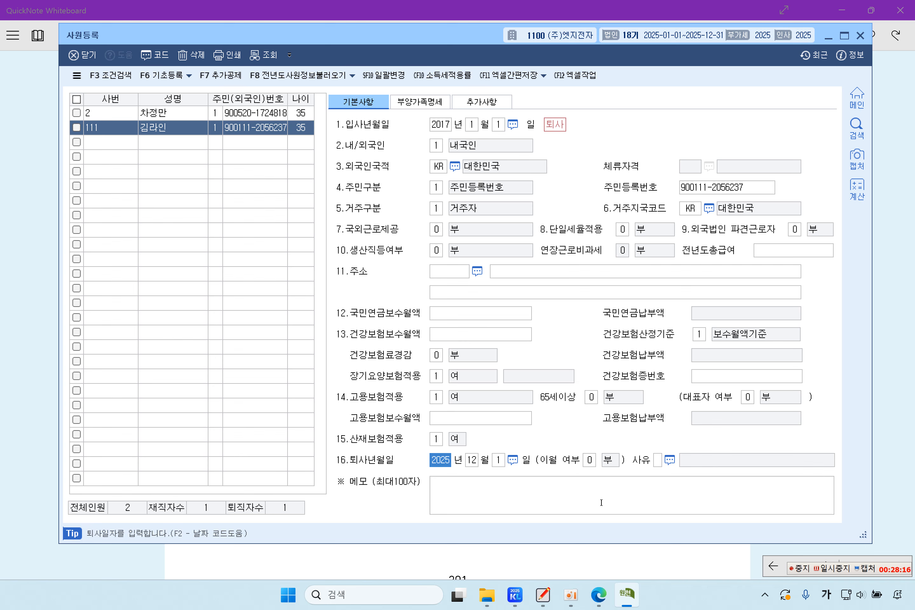
Set the resigned employee's 퇴사 사유 to code 1, 개인사정으로 인한 자진퇴사.
left_click(657, 460)
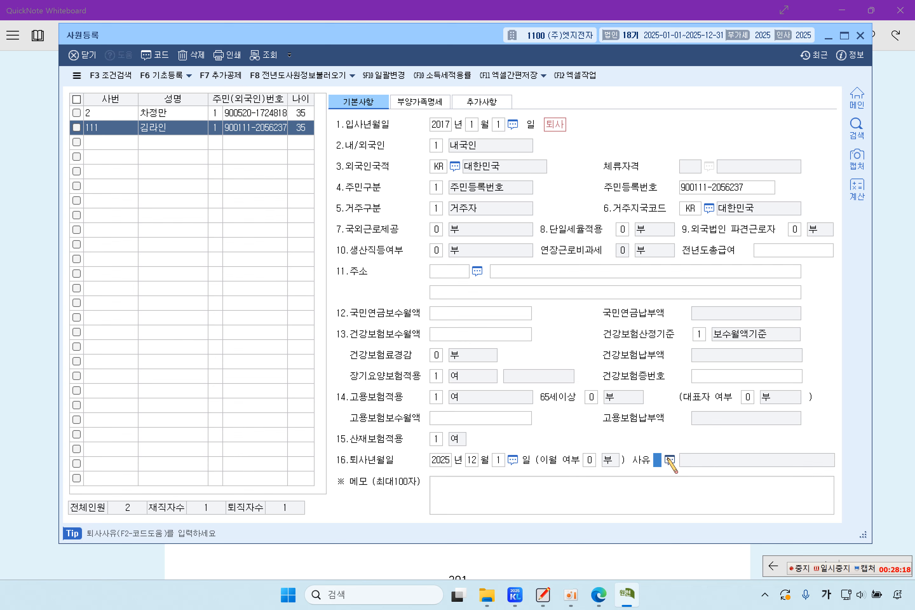
left_click(670, 459)
left_click(396, 238)
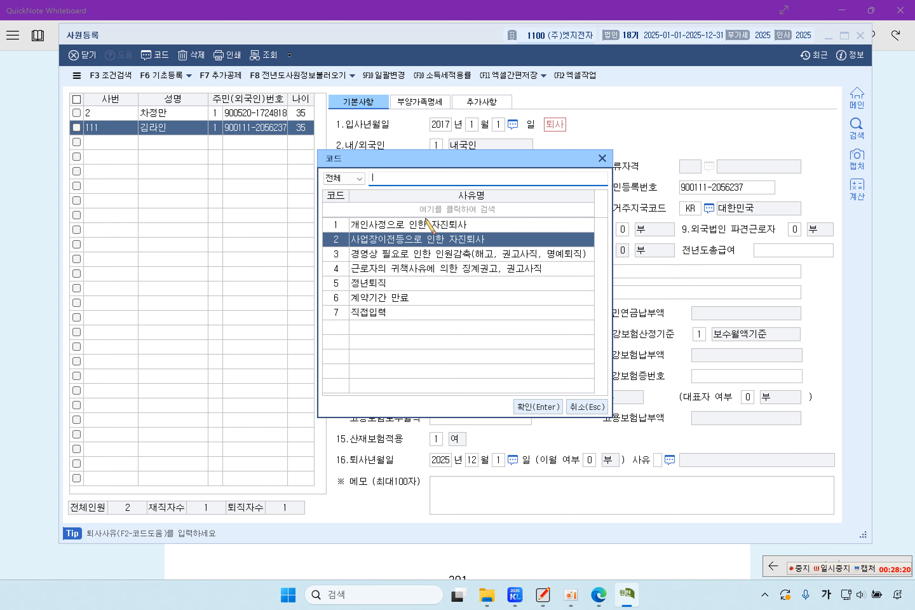
left_click(437, 228)
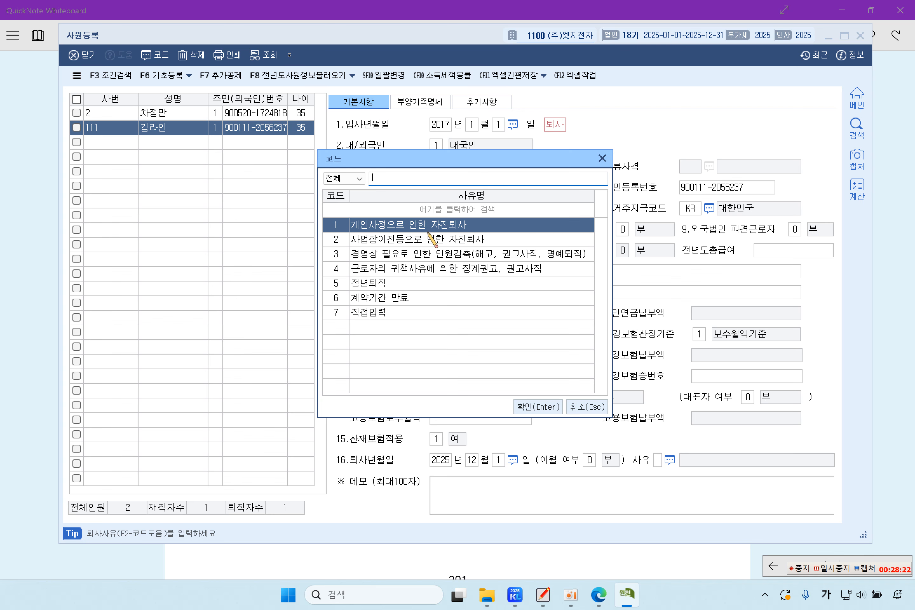
double_click(457, 227)
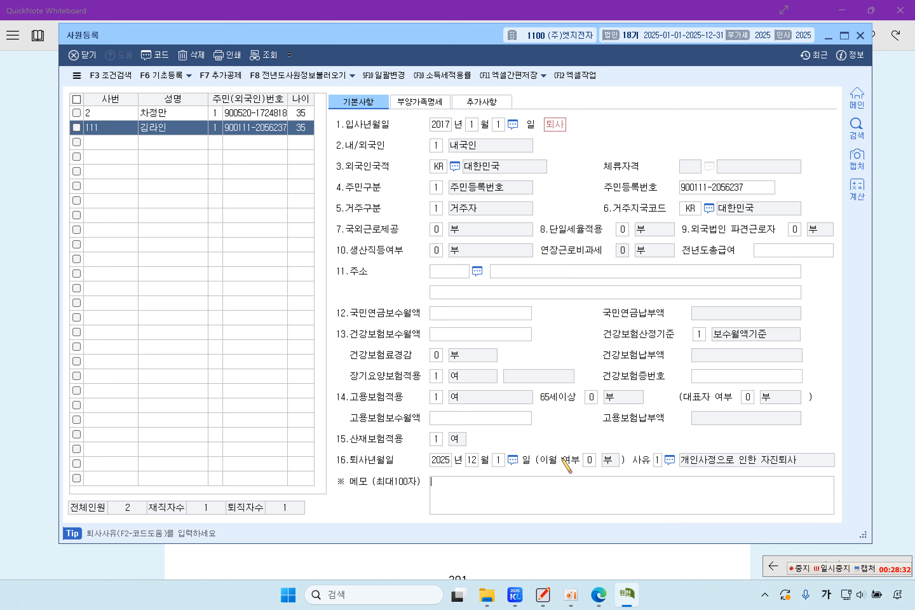
Close 사원등록, return to QuickNote Whiteboard and highlight the 20,000,000 퇴직금 and the full 과세이연계좌 payment in question [2].
left_click(861, 35)
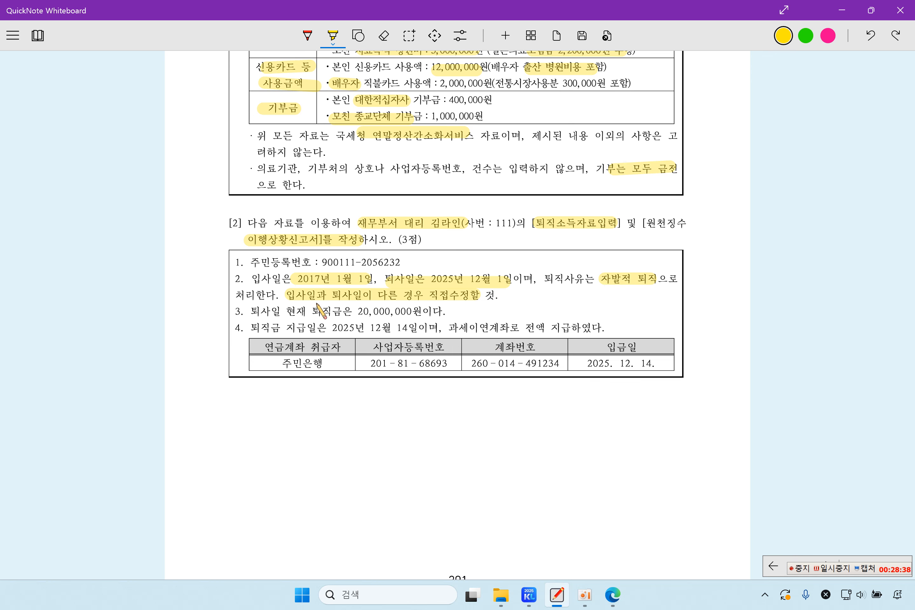
left_click_drag(308, 311, 412, 312)
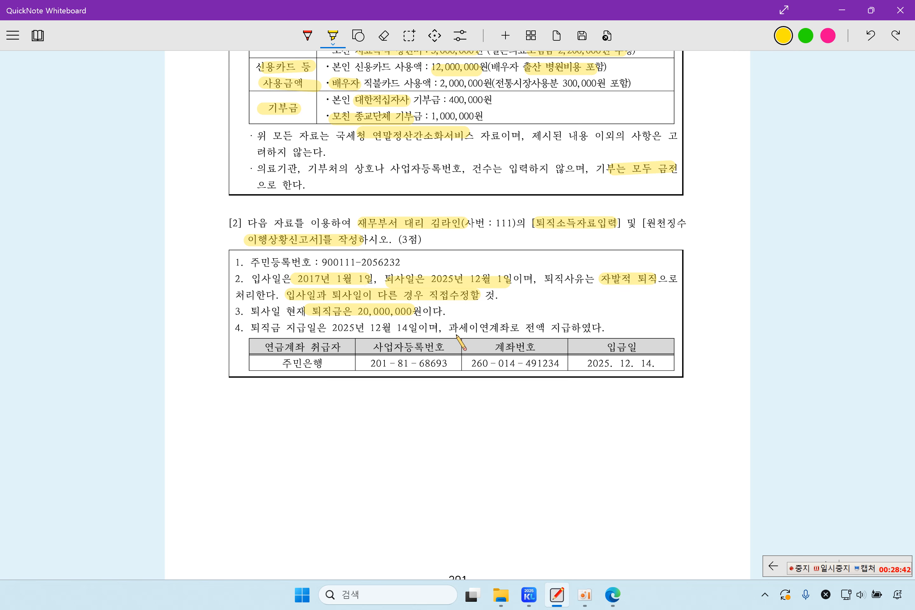
left_click_drag(450, 328, 573, 328)
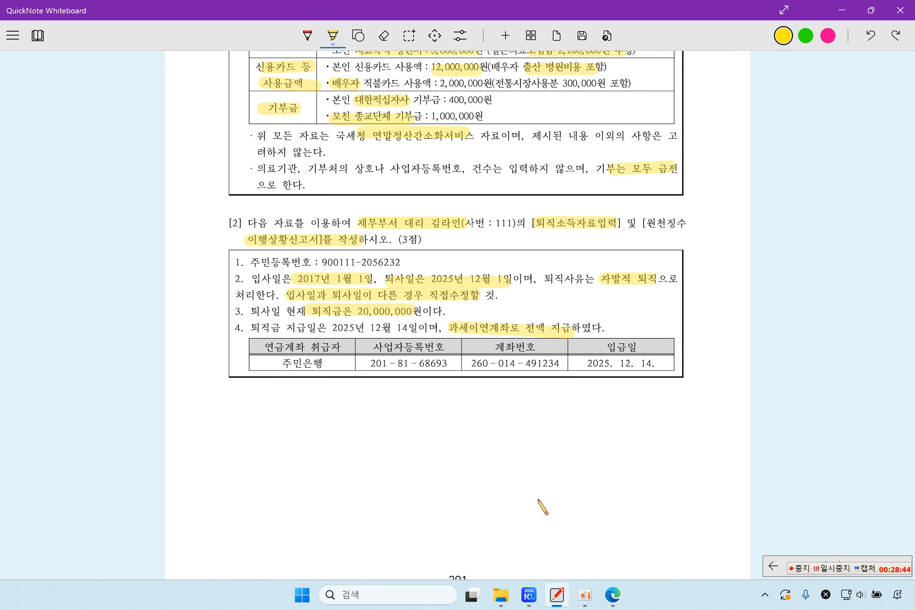
Switch back to open 퇴직소득자료입력 and add the resigned employee as 퇴직, with 지급년월 2025년 12월 and 소득자구분 1.근로.
left_click(530, 596)
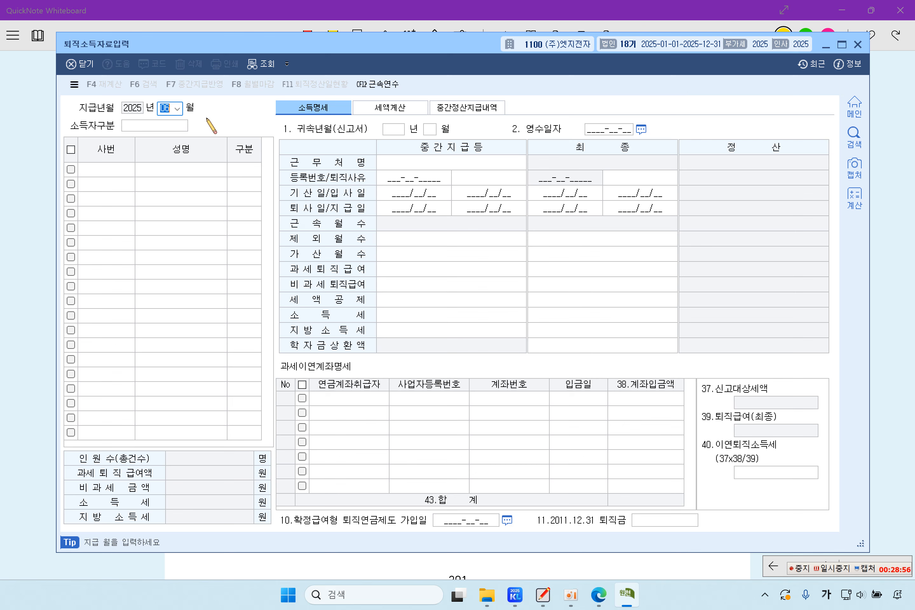
left_click(177, 107)
left_click(166, 217)
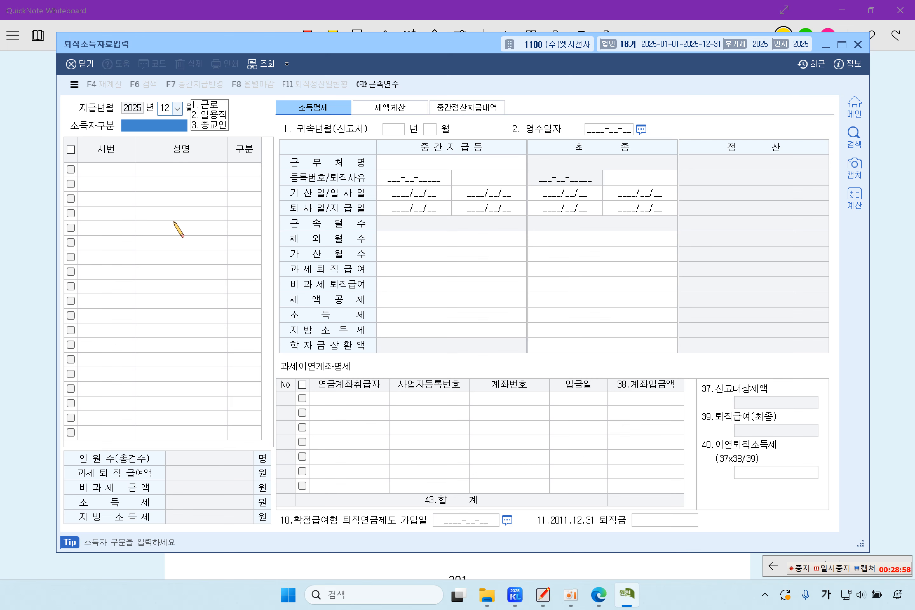
left_click(220, 104)
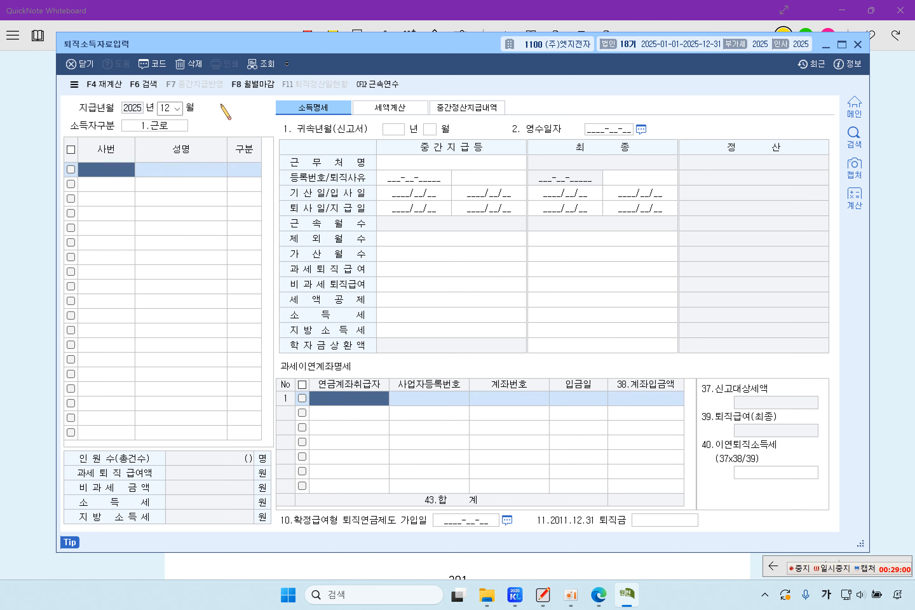
key("F2")
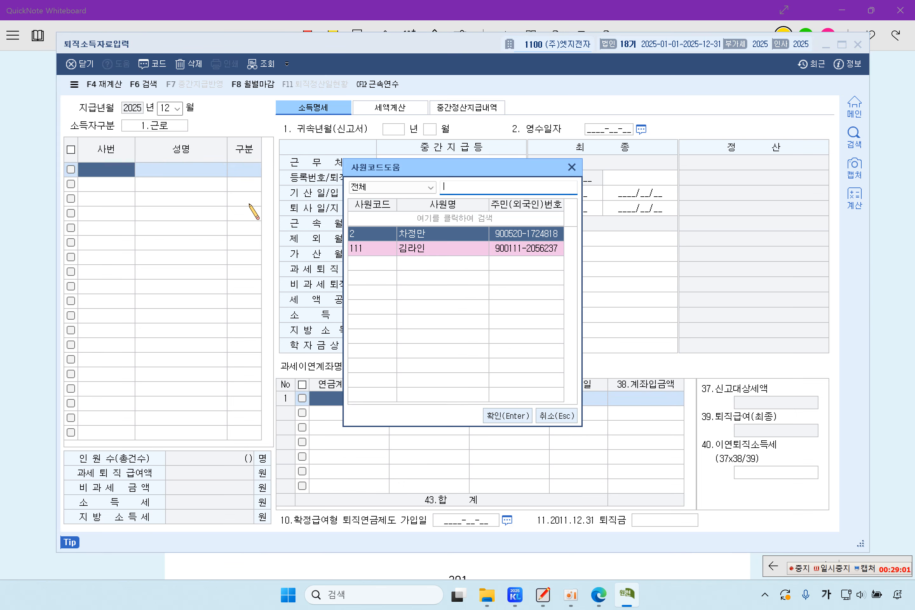
double_click(444, 252)
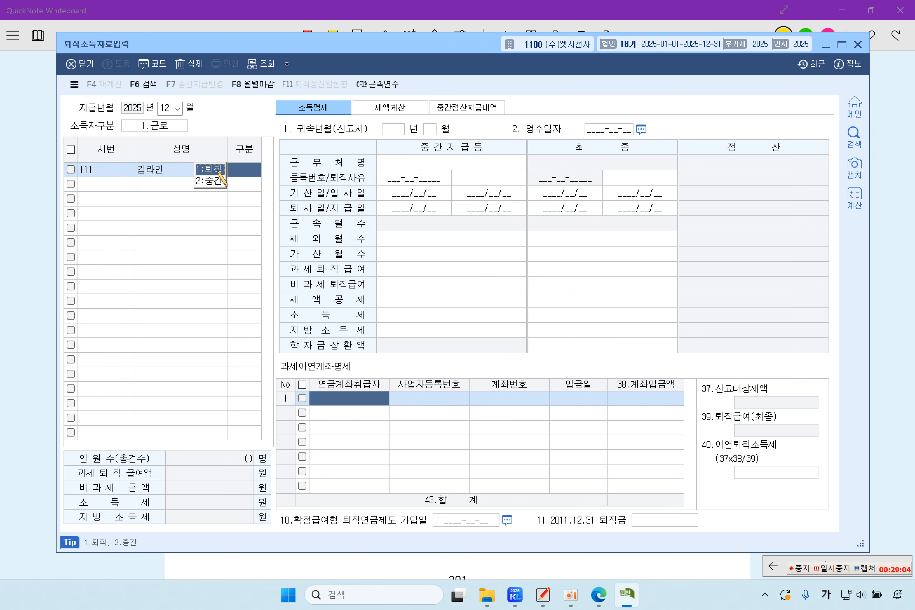
left_click(220, 170)
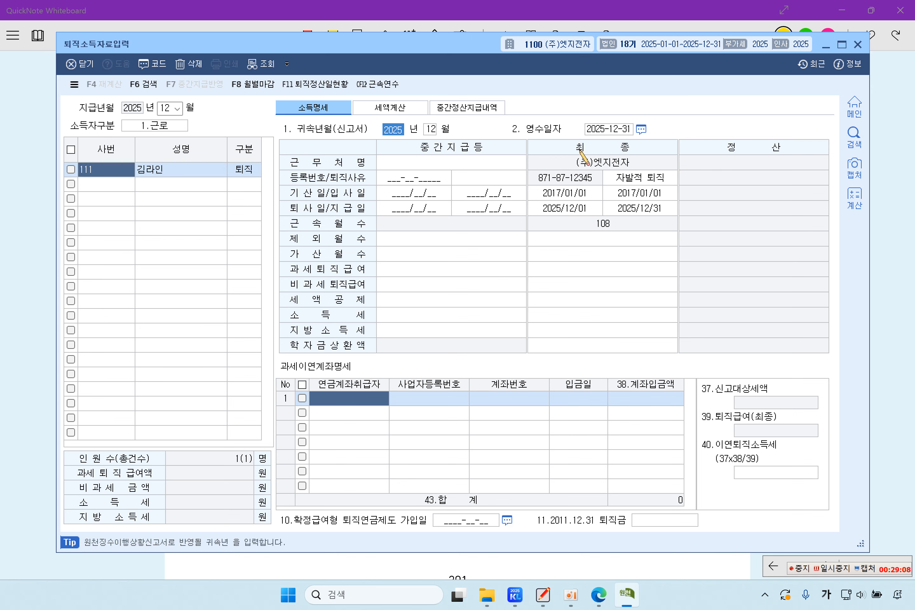
Set the employee's 영수일자 to 2025-12-14.
left_click(621, 134)
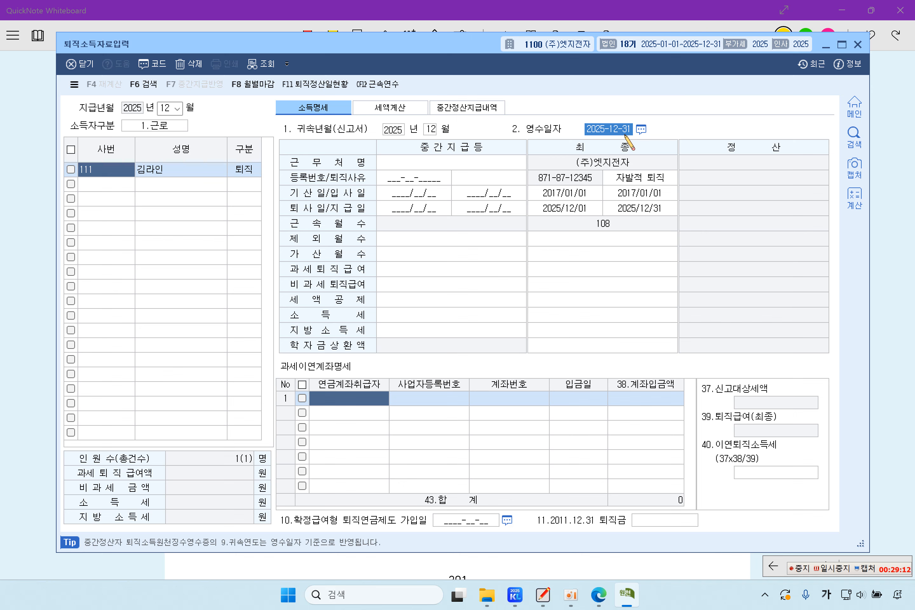
type("2025-12-1")
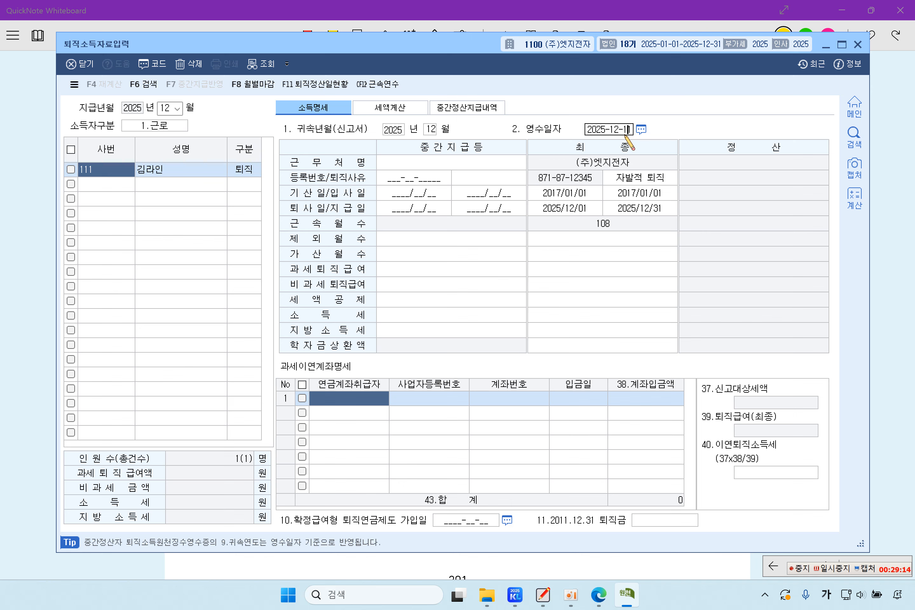
type("4")
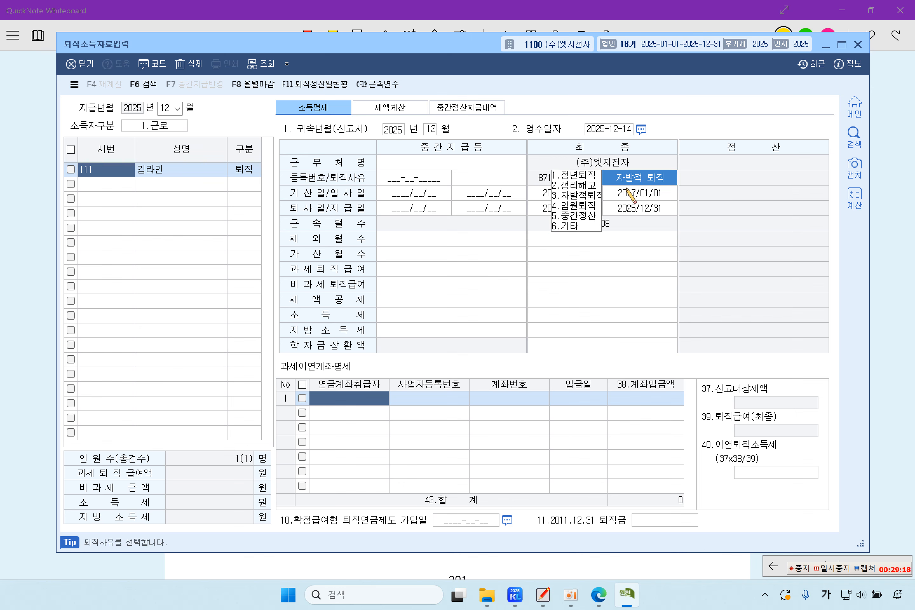
Enter 20,000,000 as the 과세퇴직급여 in the 최종 column.
left_click(639, 236)
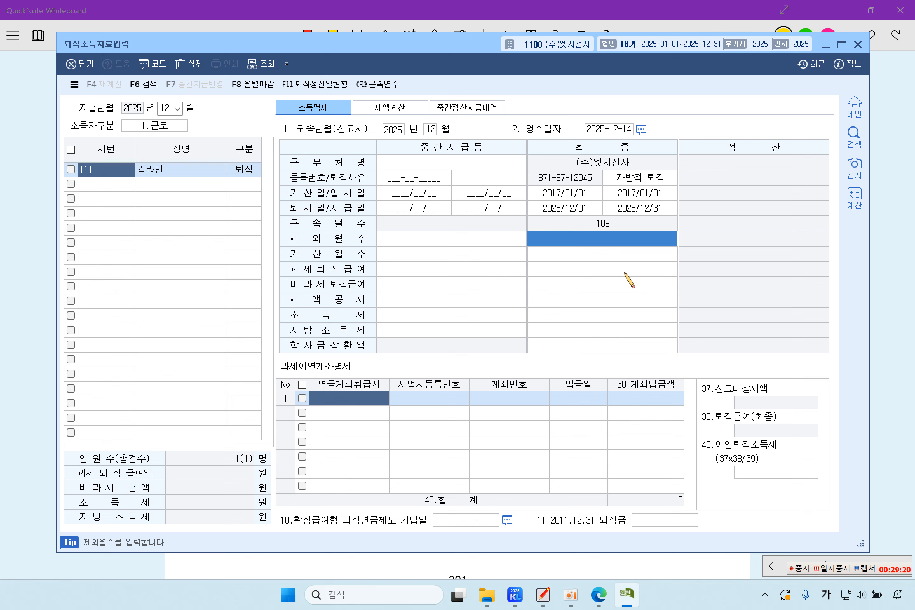
left_click(629, 280)
left_click(633, 272)
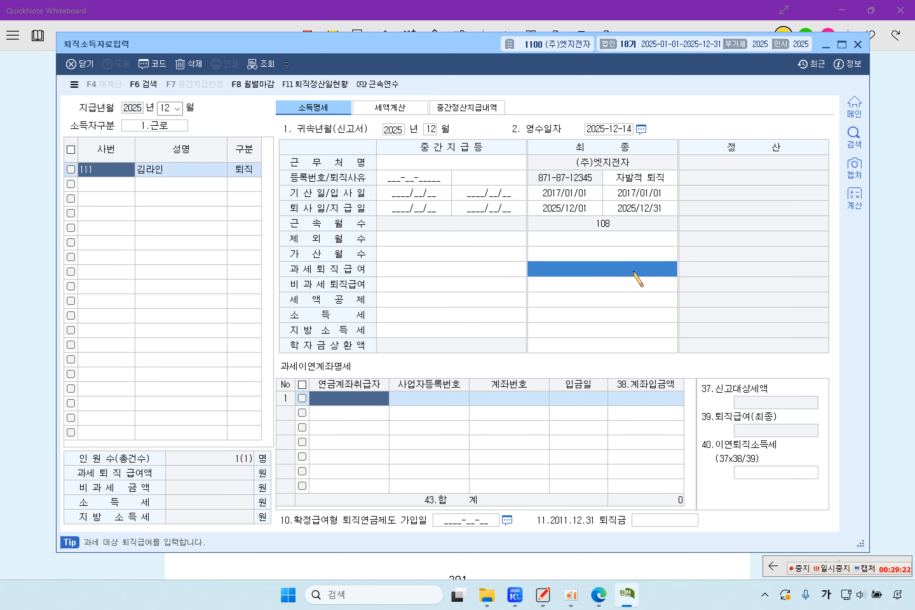
type("20000000")
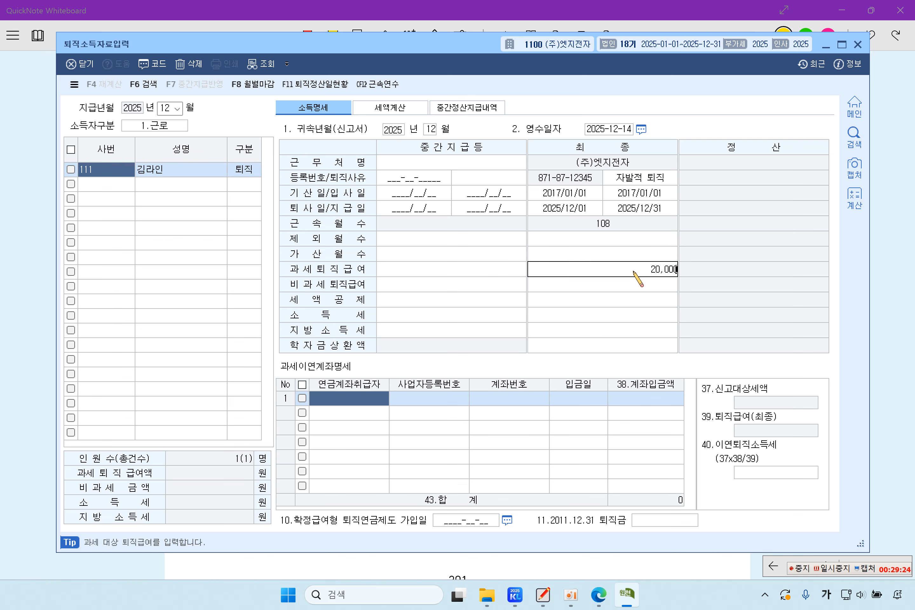
key("Return")
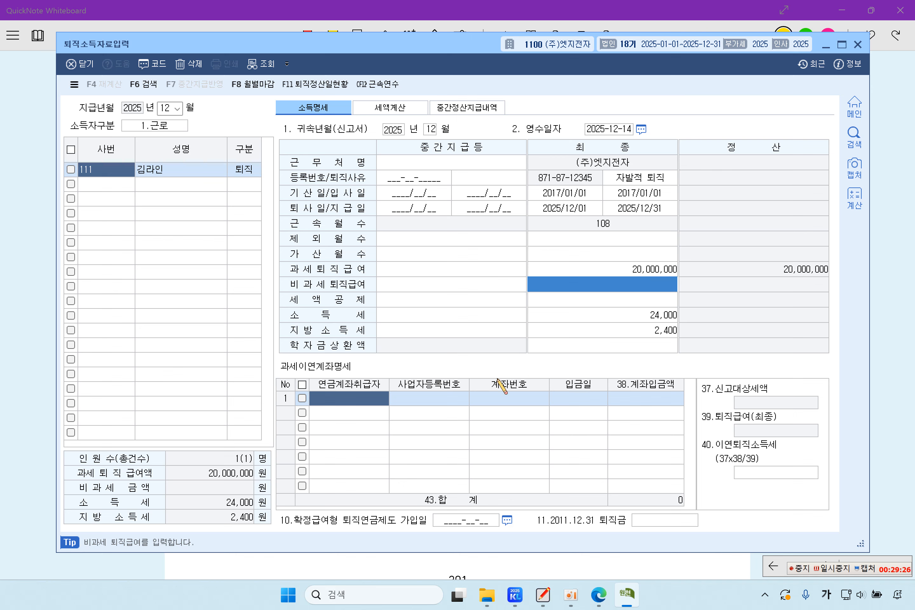
Add 주민은행 as 연금계좌취급자 in 과세이연계좌명세, with the business registration number and account number given in question [2].
left_click(354, 403)
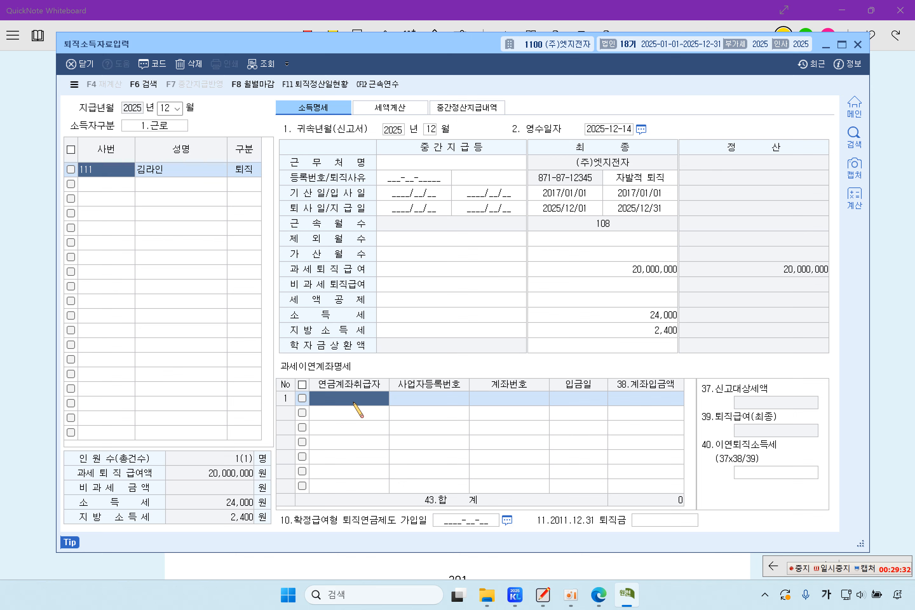
type("주민은행")
key("Return")
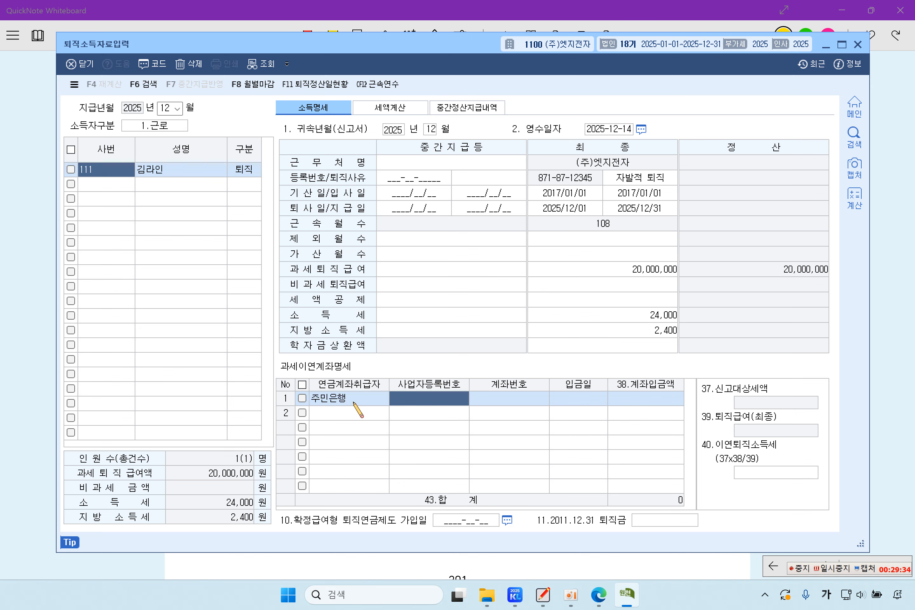
type("201-81-68")
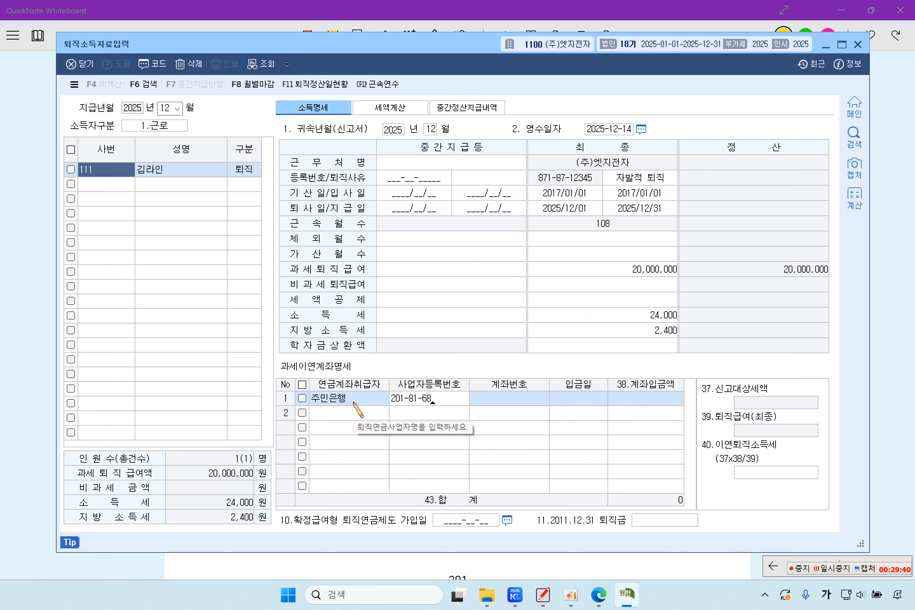
type("693")
key("Return")
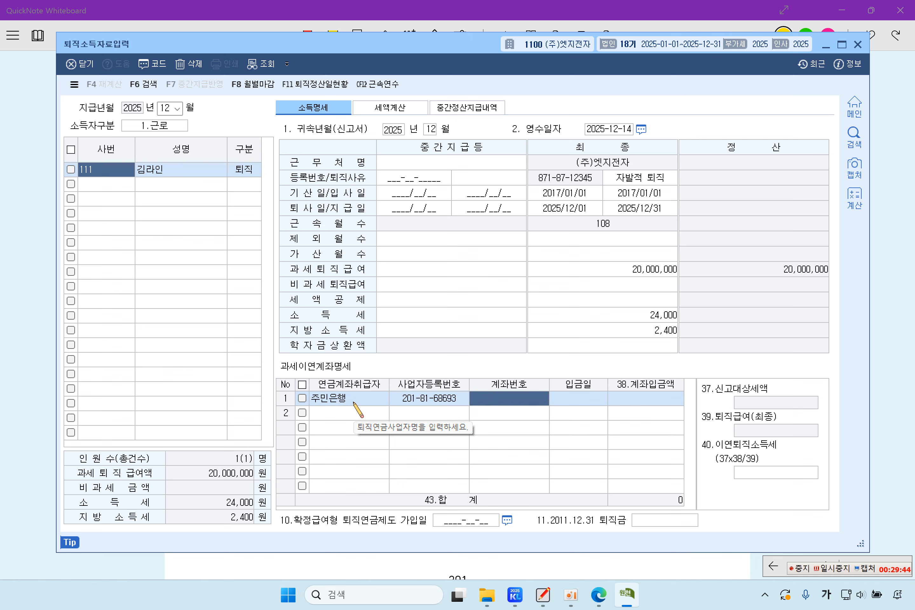
type("20")
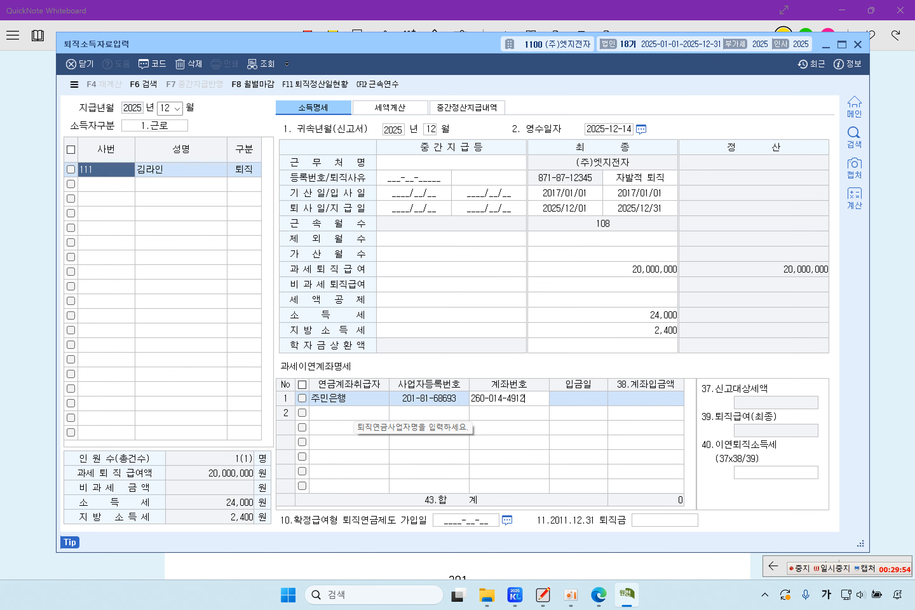
key("Return")
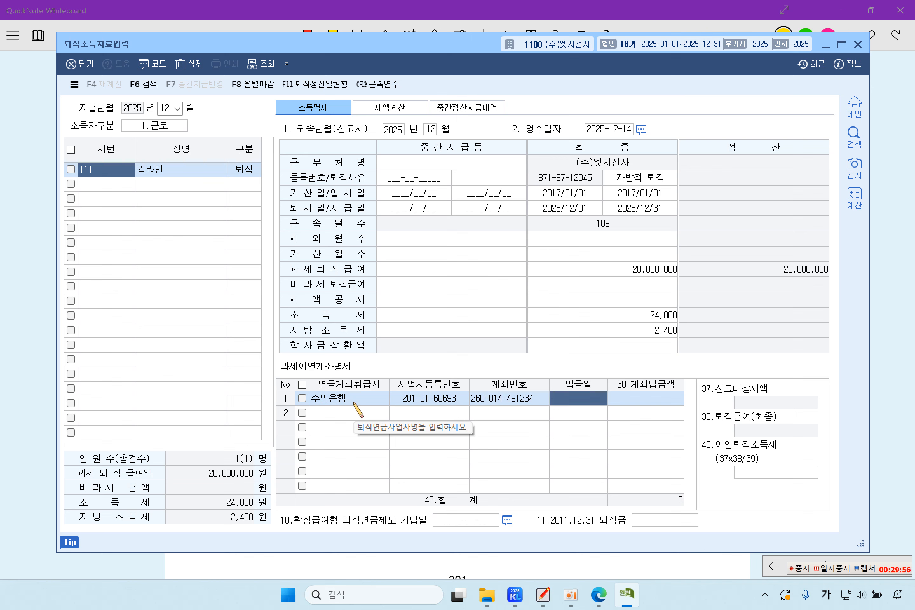
Complete the 주민은행 row with 입금일 2025-12-14 and 계좌입금액 20,000,000.
type("202")
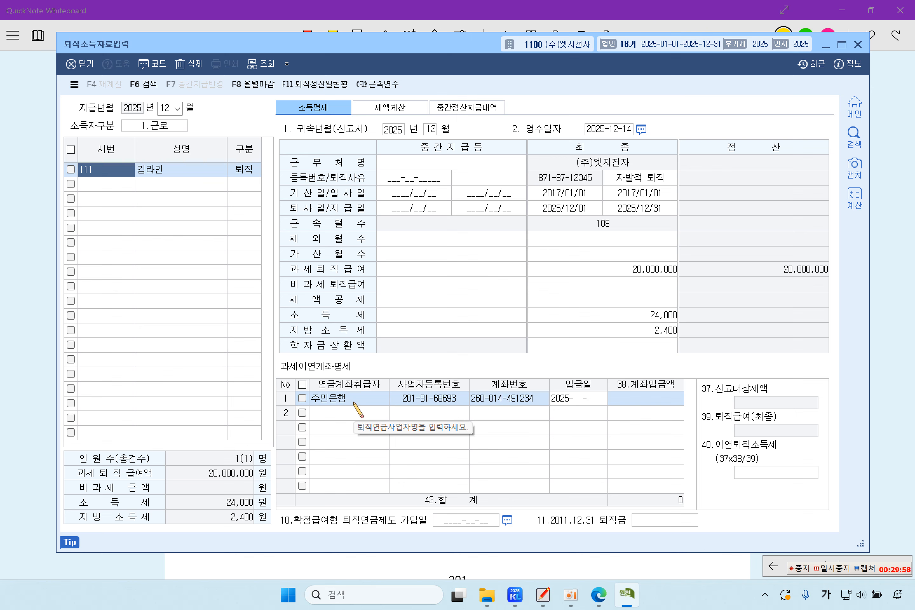
type("5-12-14")
key("Return")
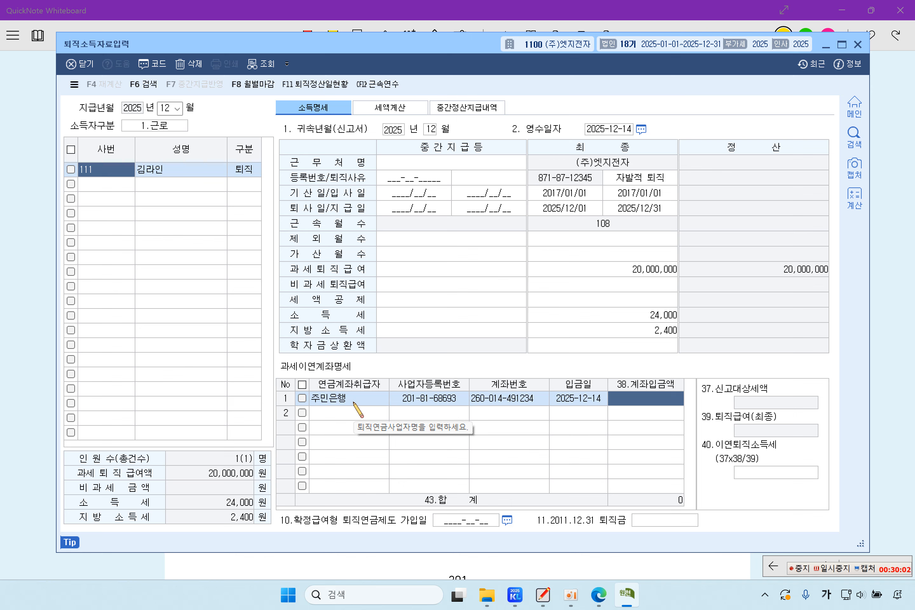
type("20,000,000")
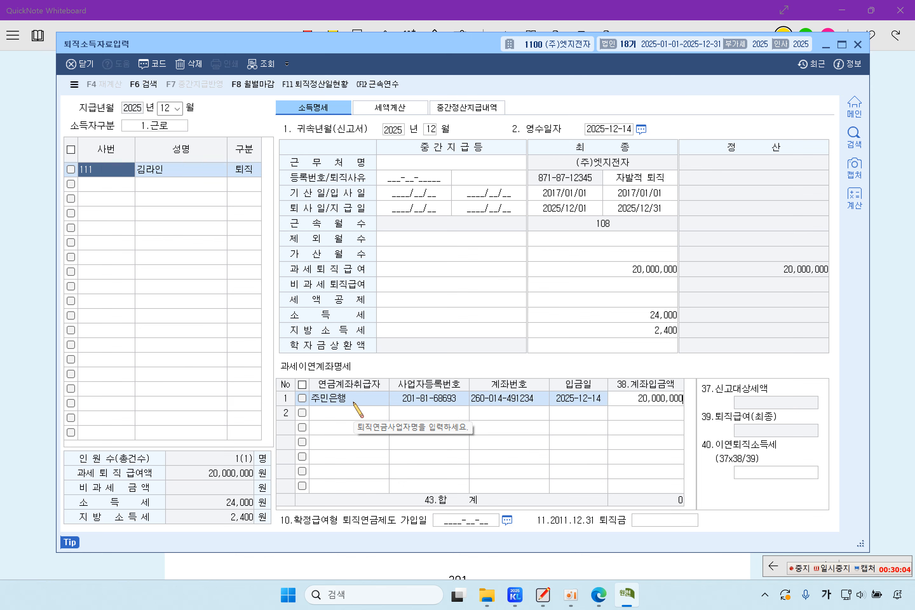
key("Return")
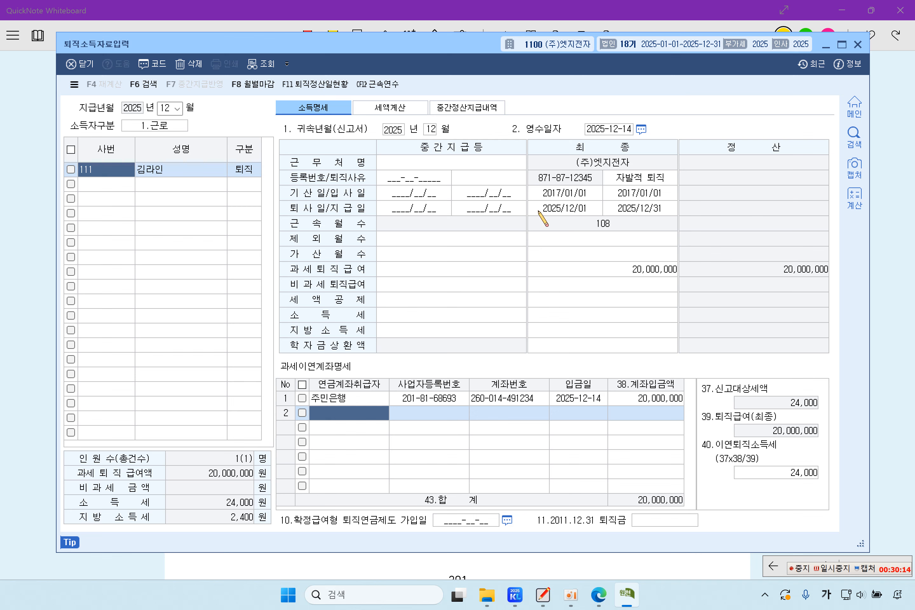
Set the 지급일 in the 최종 column to 2025/12/14 and recheck it alongside the 퇴사일.
left_click(629, 210)
type("2")
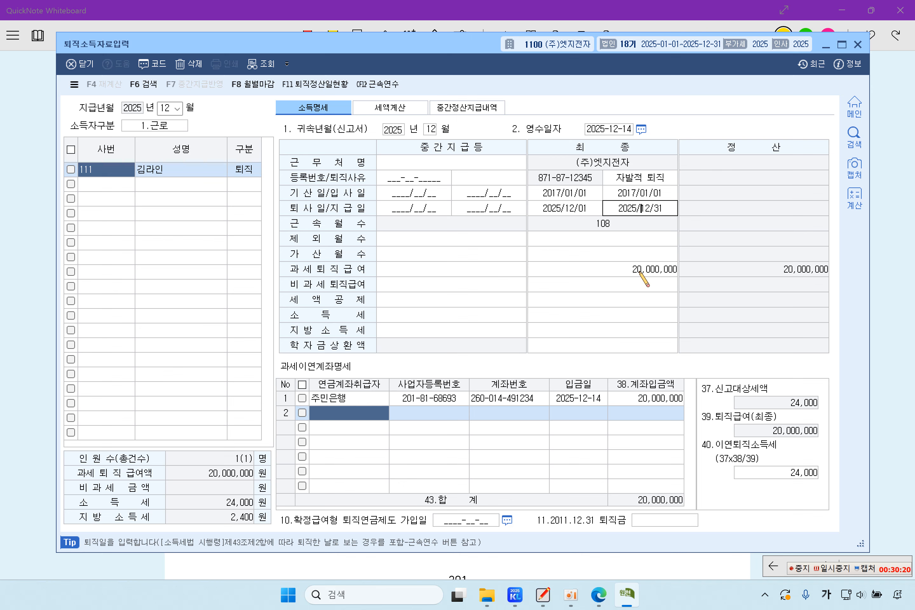
type("14")
key("Return")
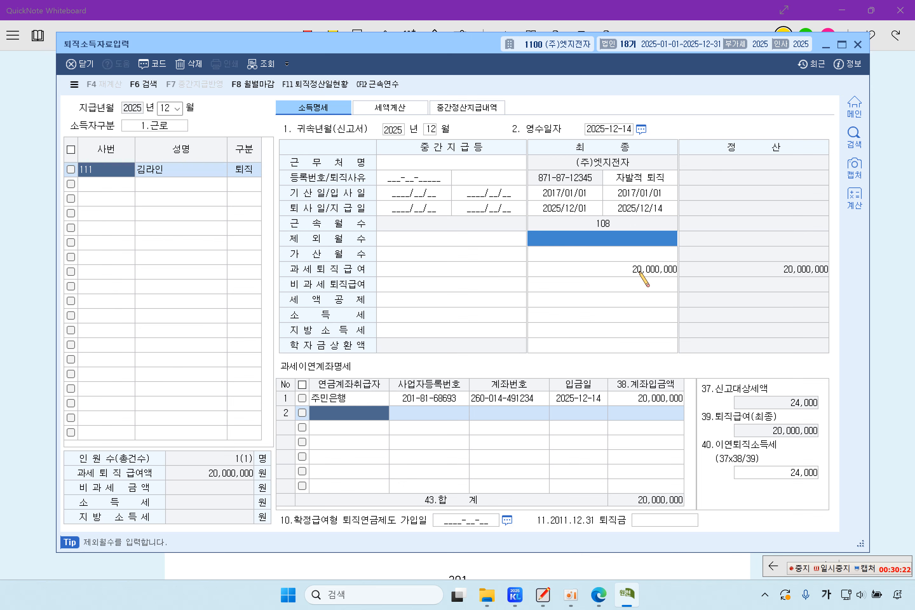
left_click(647, 209)
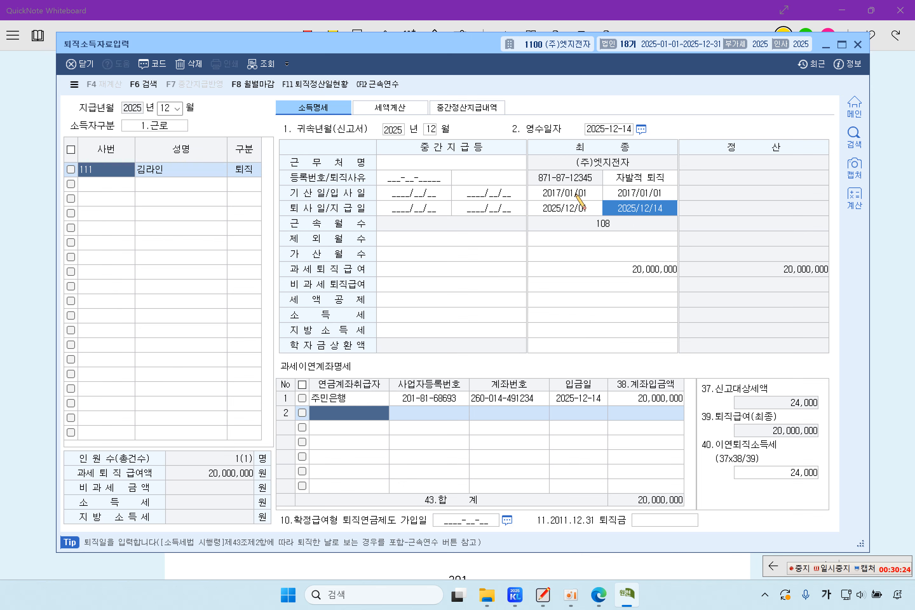
left_click(579, 210)
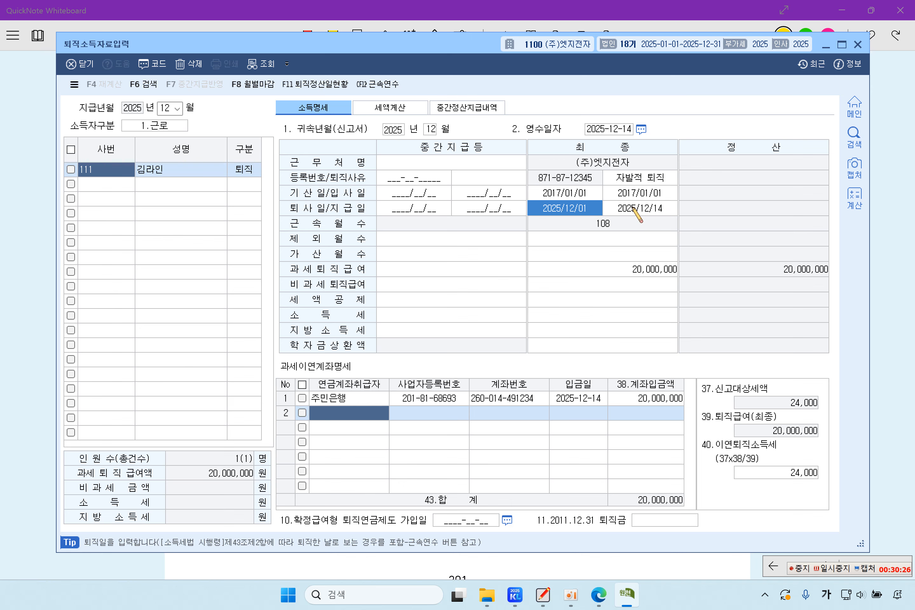
left_click(632, 209)
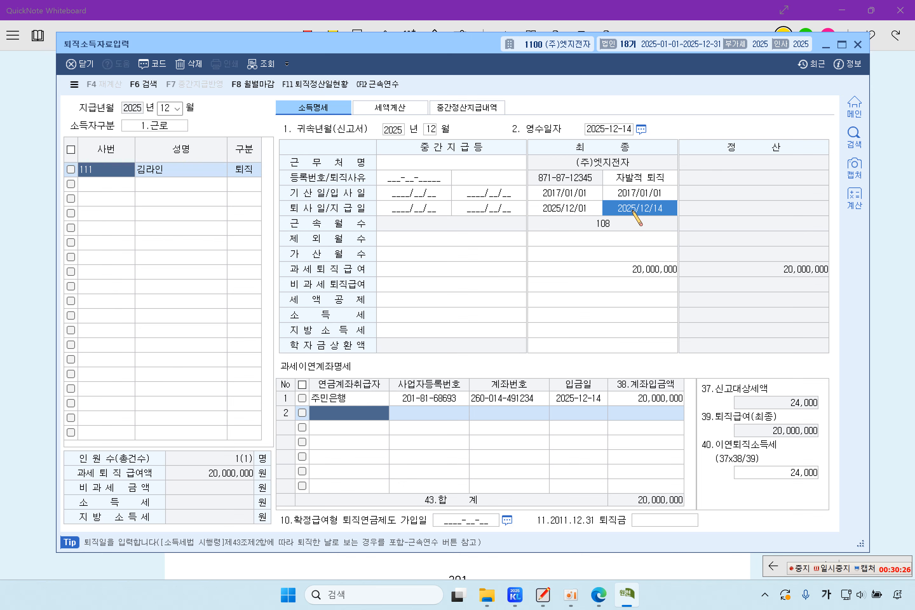
Recheck the 과세퇴직급여 and every field of the 주민은행 row in 과세이연계좌명세, and close 퇴직소득자료입력.
left_click(650, 271)
left_click(376, 401)
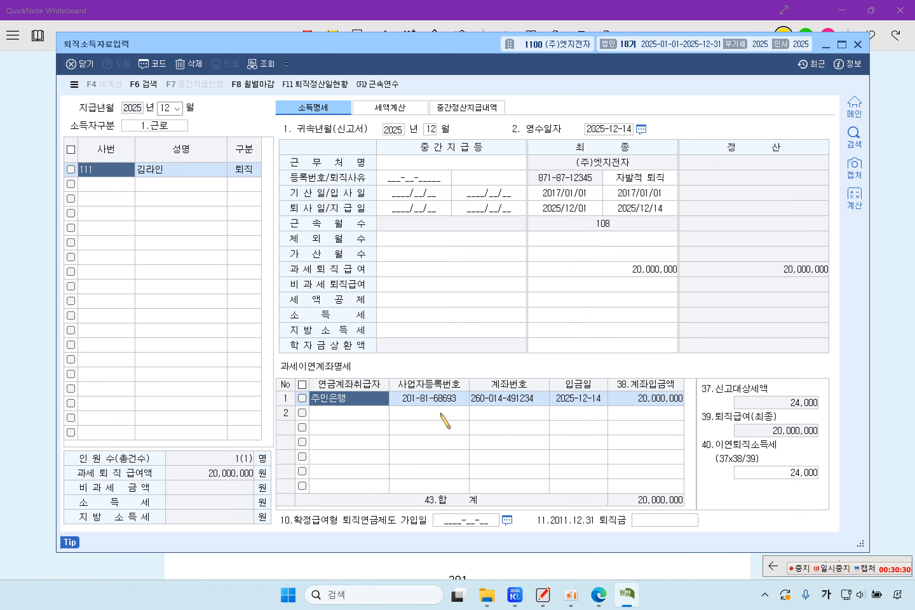
left_click(426, 402)
left_click(530, 401)
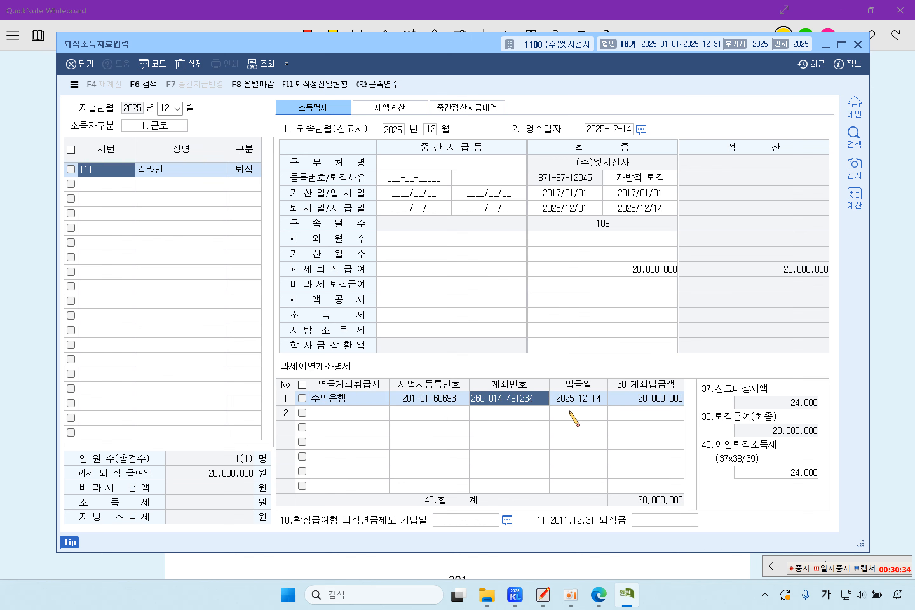
left_click(599, 401)
left_click(656, 400)
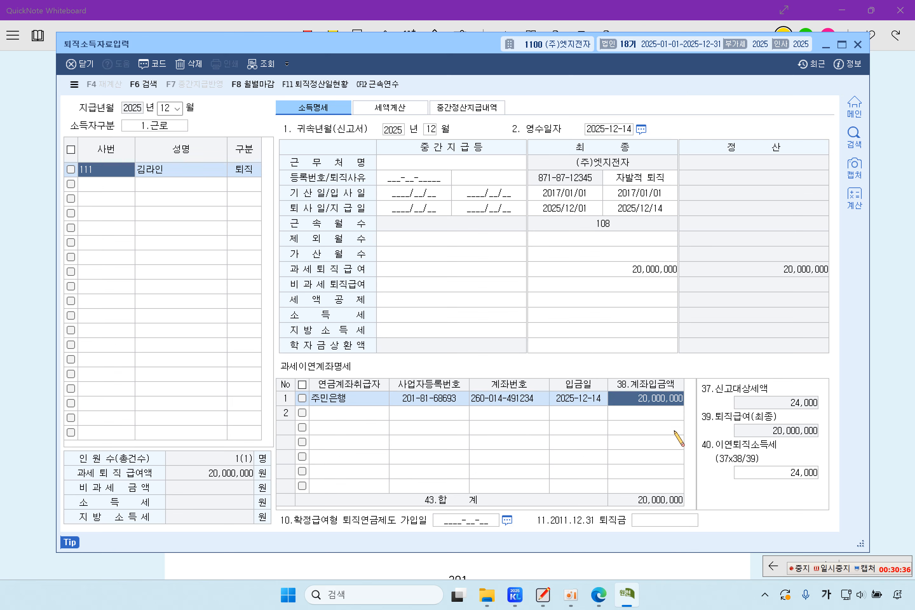
left_click(123, 175)
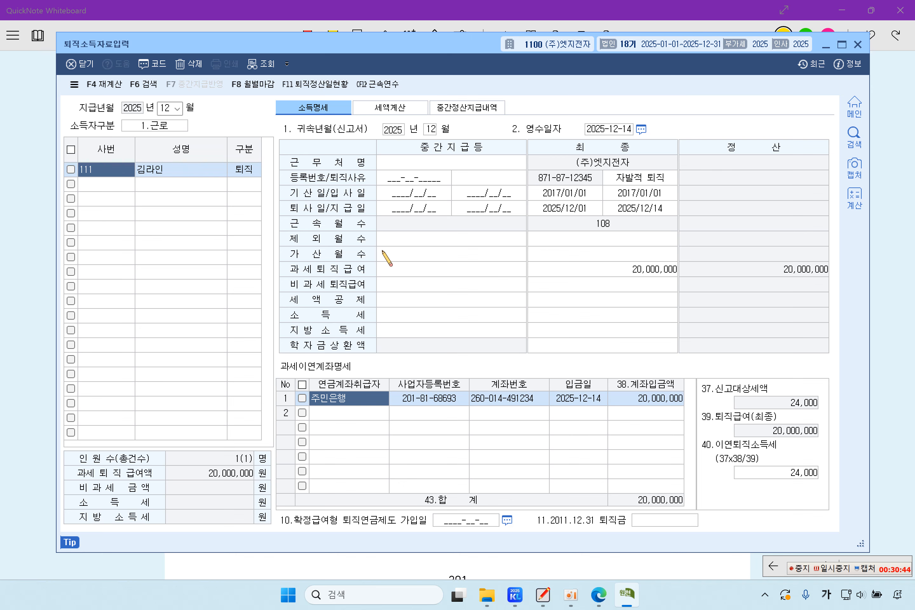
left_click(859, 44)
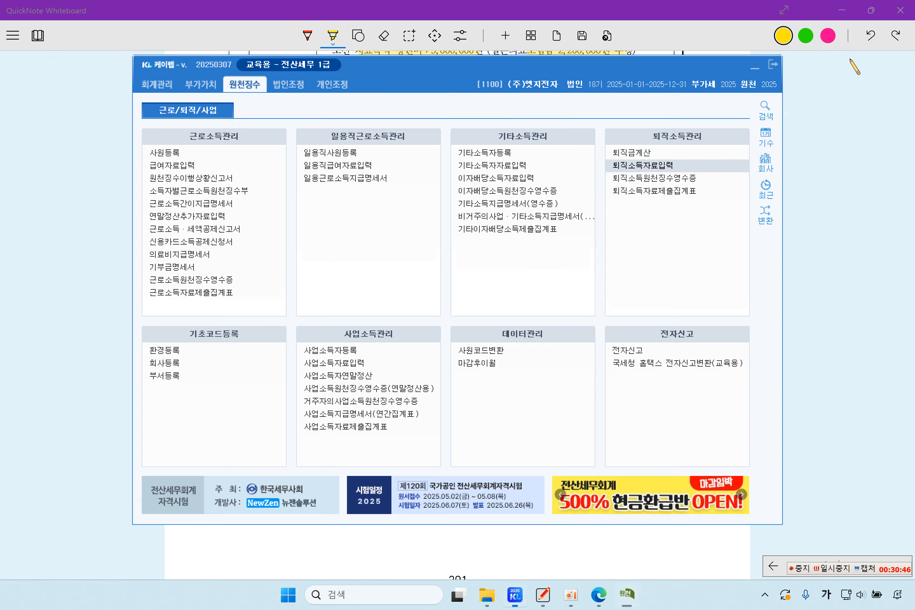
Open 원천징수이행상황신고서 and load it for 귀속기간 and 지급기간 2025년 12월 to 12월 with 신고구분 1.정기신고.
left_click(222, 179)
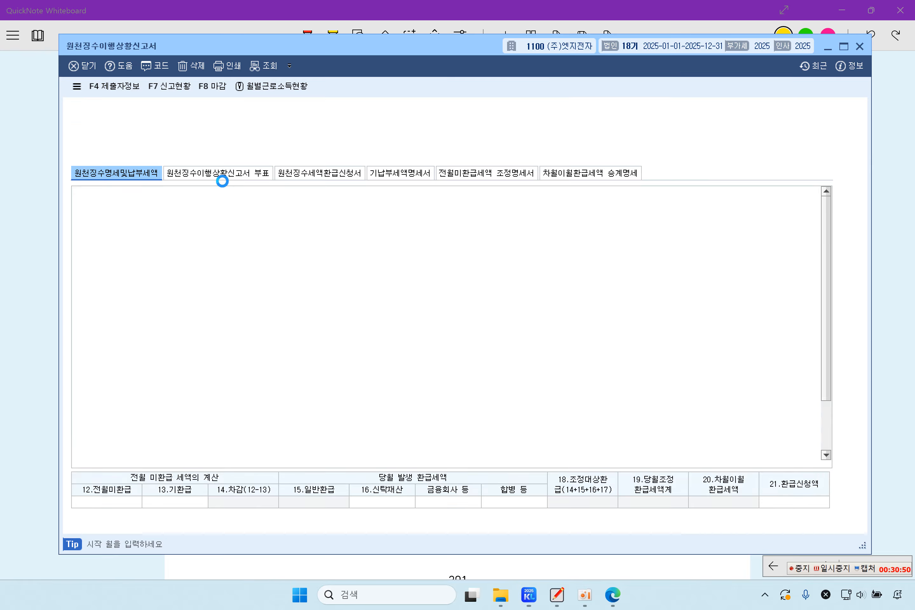
type("12")
key("Return")
key("Return")
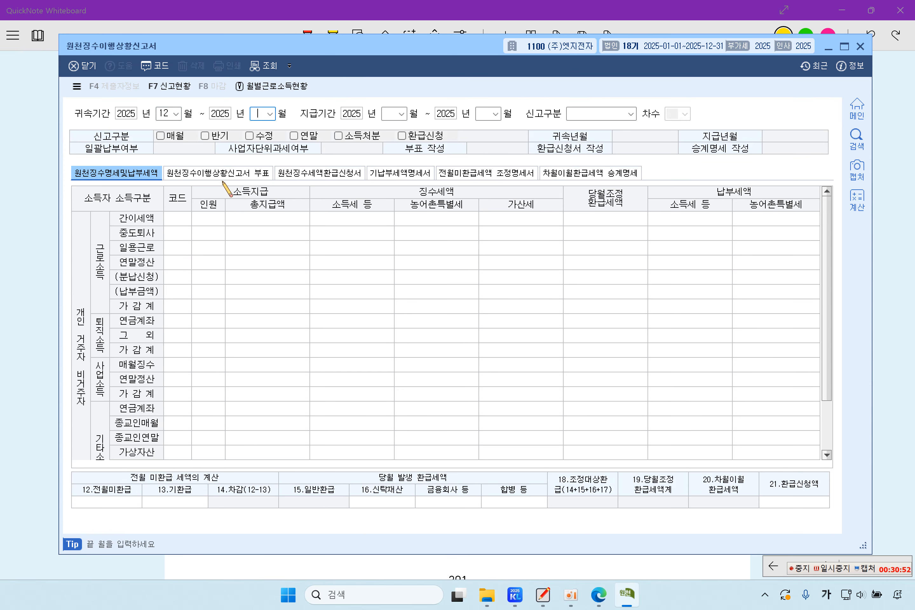
type("12")
key("Return")
key("Return")
type("12")
key("Return")
key("Return")
type("12")
key("Return")
type("1")
key("Return")
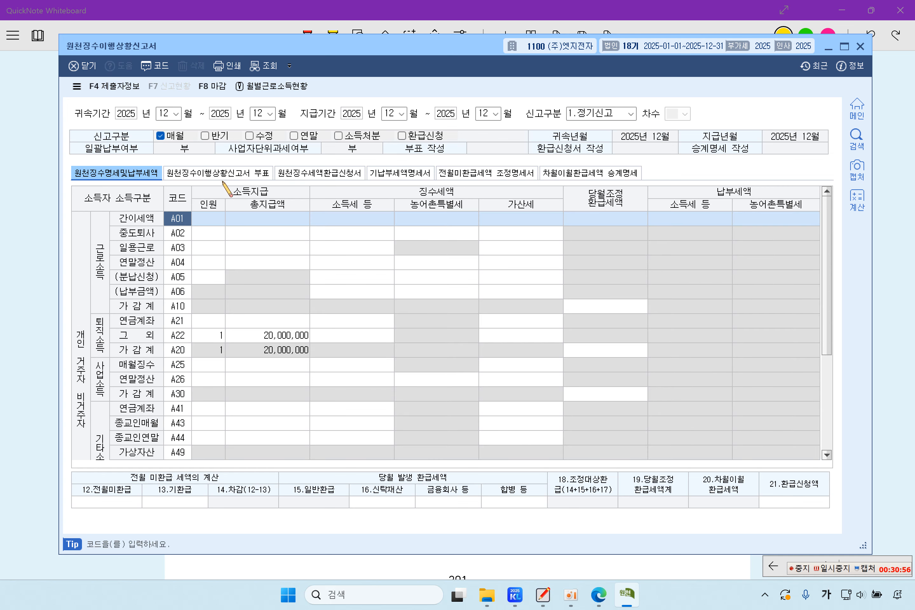
Check the 퇴직소득 그 외 (A22) 총지급액, save and close the 원천징수이행상황신고서, and return to question [2] in QuickNote Whiteboard.
left_click(296, 341)
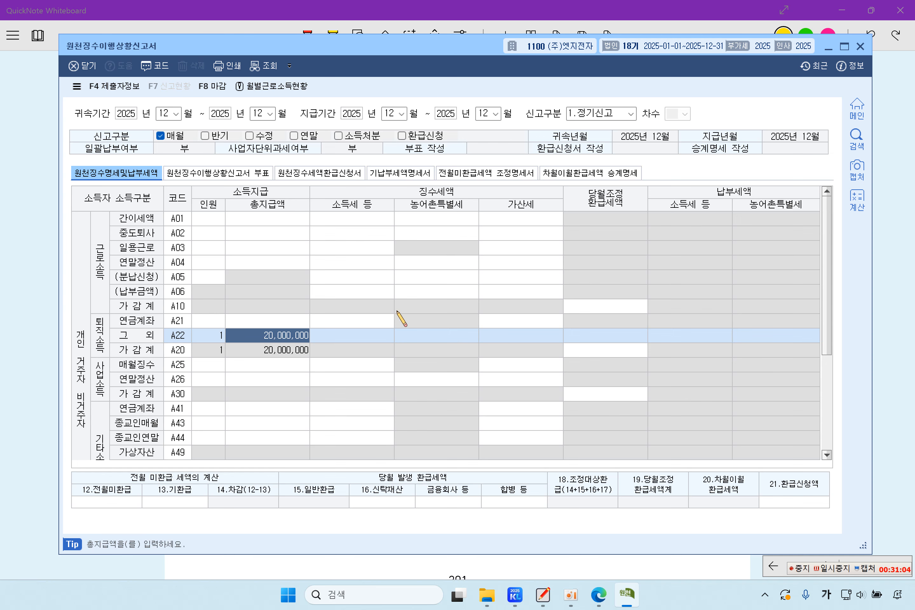
left_click(861, 46)
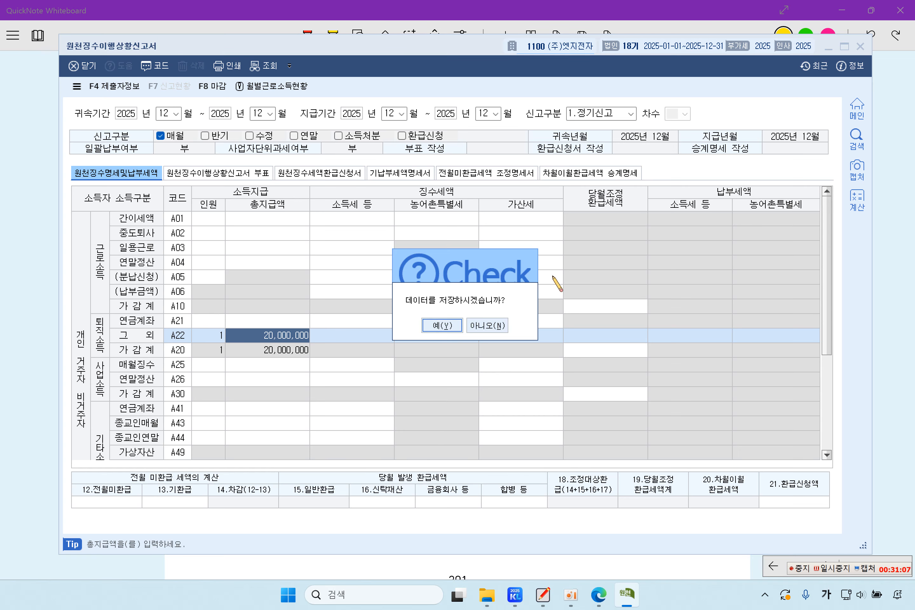
left_click(442, 326)
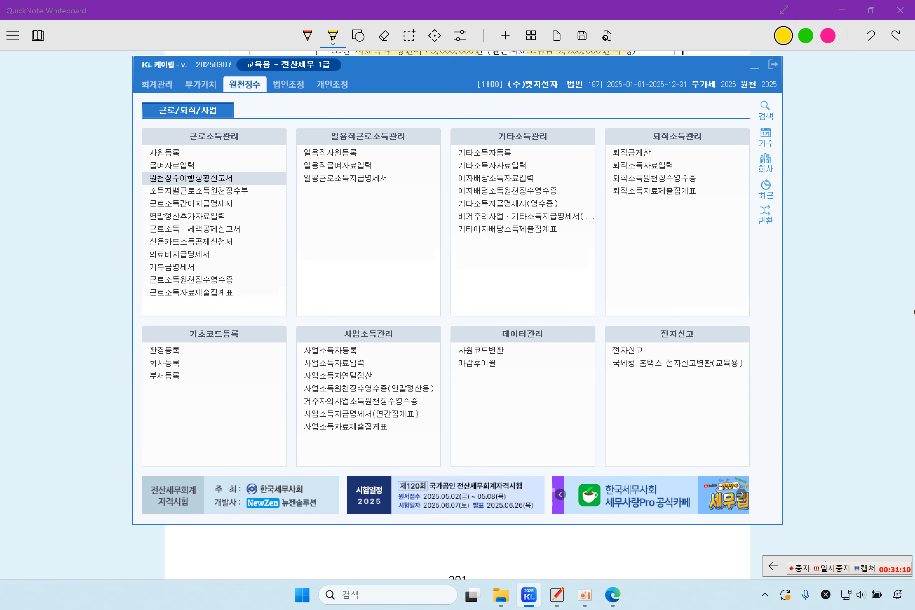
left_click(854, 320)
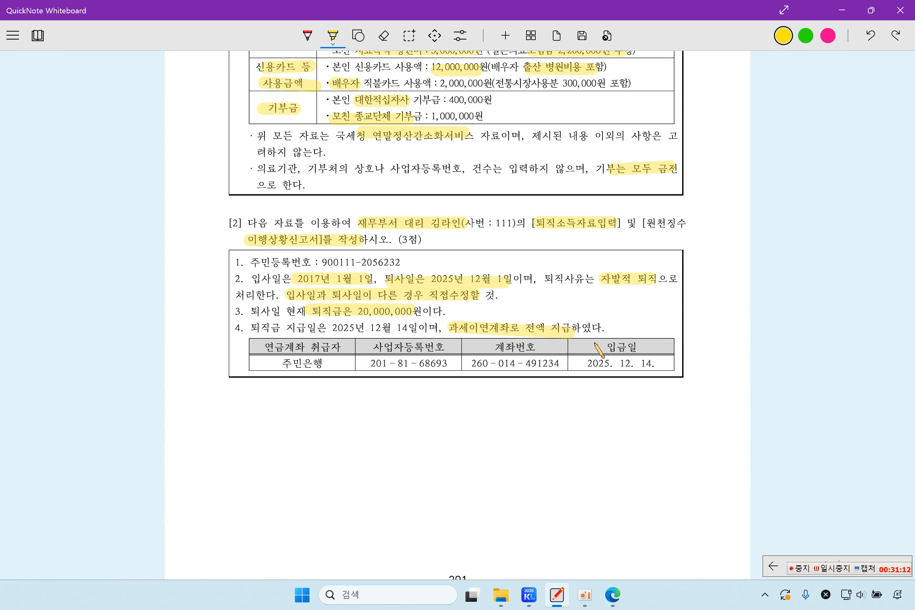